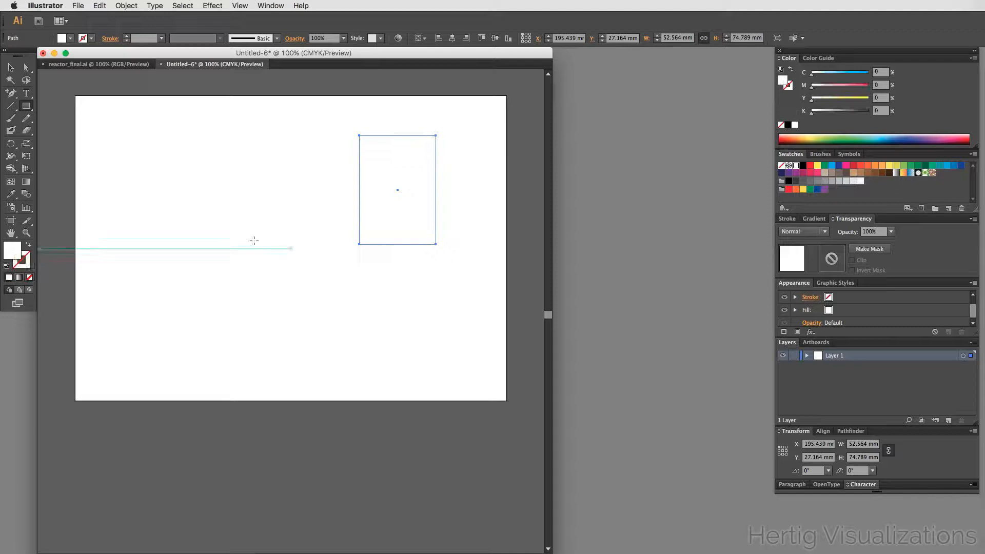
- Fill the rectangle with the light gray swatch (20% black)
left_click(847, 181)
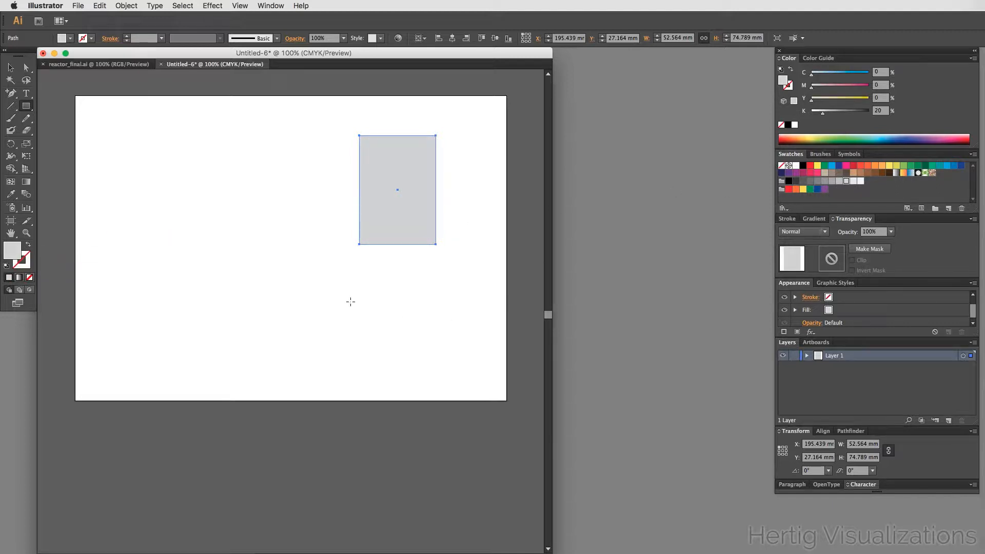
- Move the gray rectangle down and slightly left on the artboard
key("v")
left_click(264, 241)
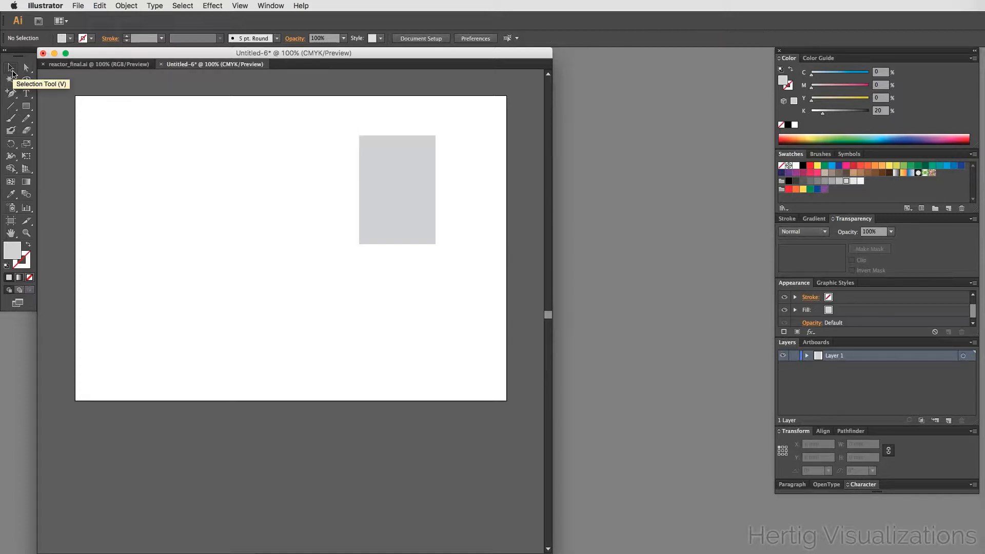
left_click_drag(398, 210, 373, 242)
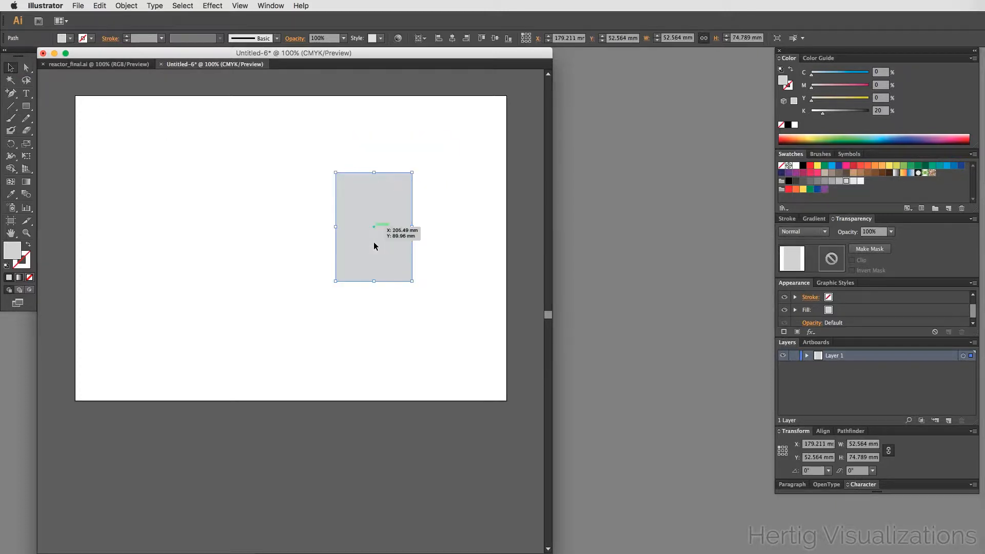
left_click(374, 356)
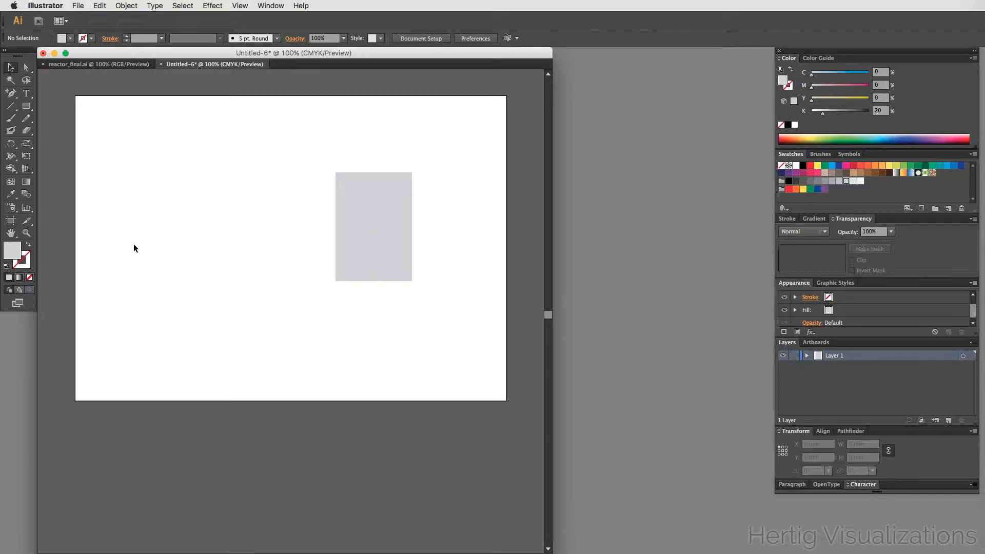
- Add two anchor points on the rectangle's right edge, one near the top and one near the bottom
left_click(13, 95)
left_click_drag(13, 98, 114, 111)
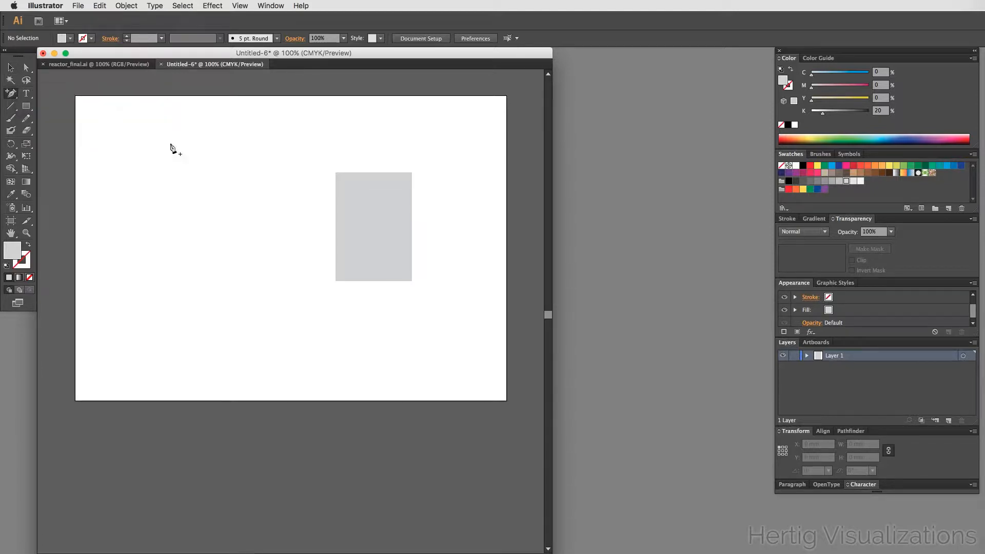
left_click(413, 194)
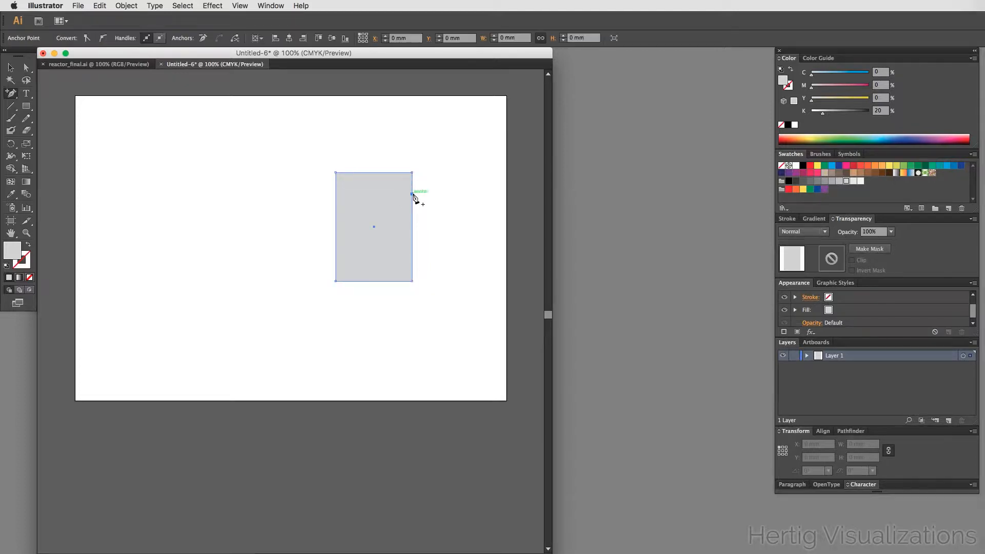
left_click(413, 260)
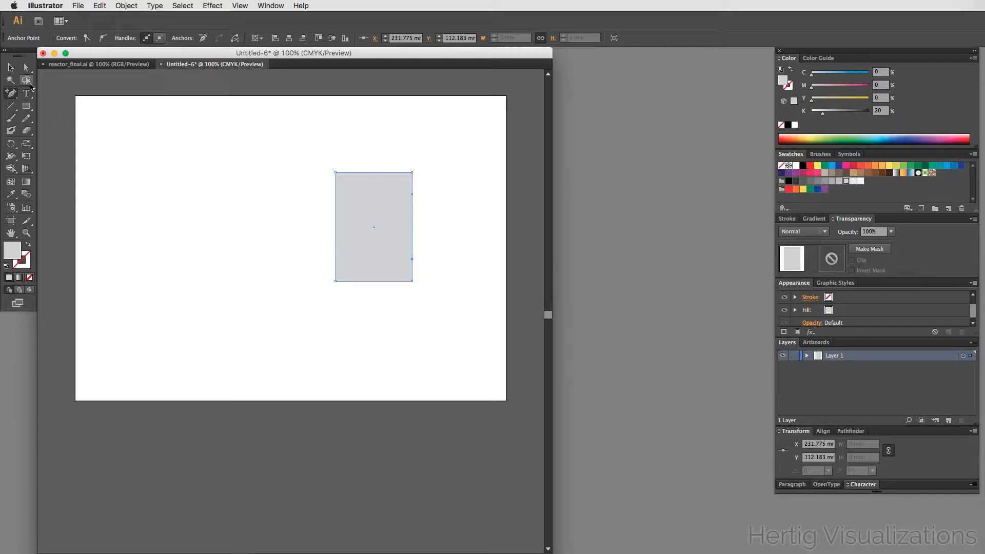
- Pull the top-right and bottom-right corner points inward to bevel the rectangle's right corners
key("a")
left_click_drag(411, 175, 396, 172)
left_click_drag(411, 282, 397, 282)
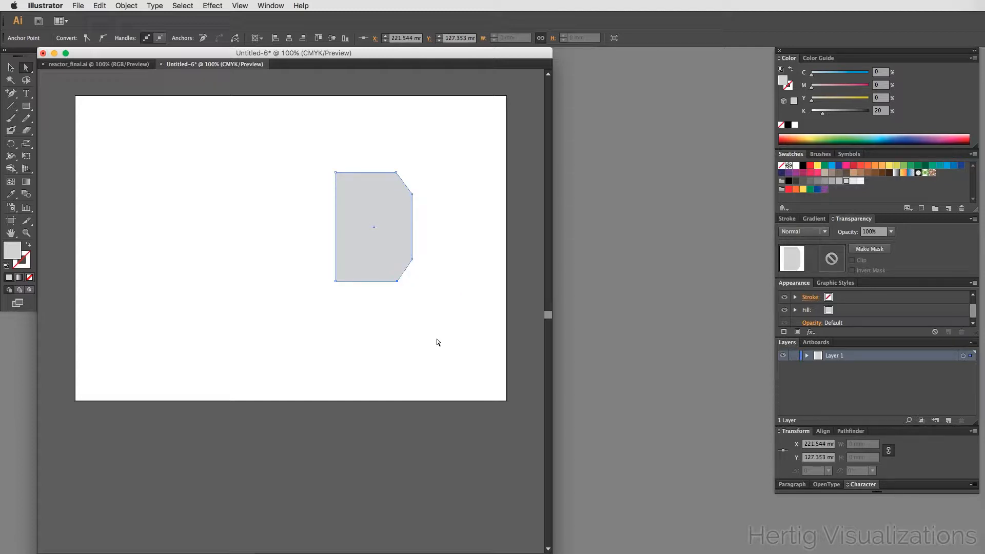
key("v")
- Apply a Round Corners effect with a 5 mm radius to the beveled shape
left_click(211, 242)
left_click(344, 222)
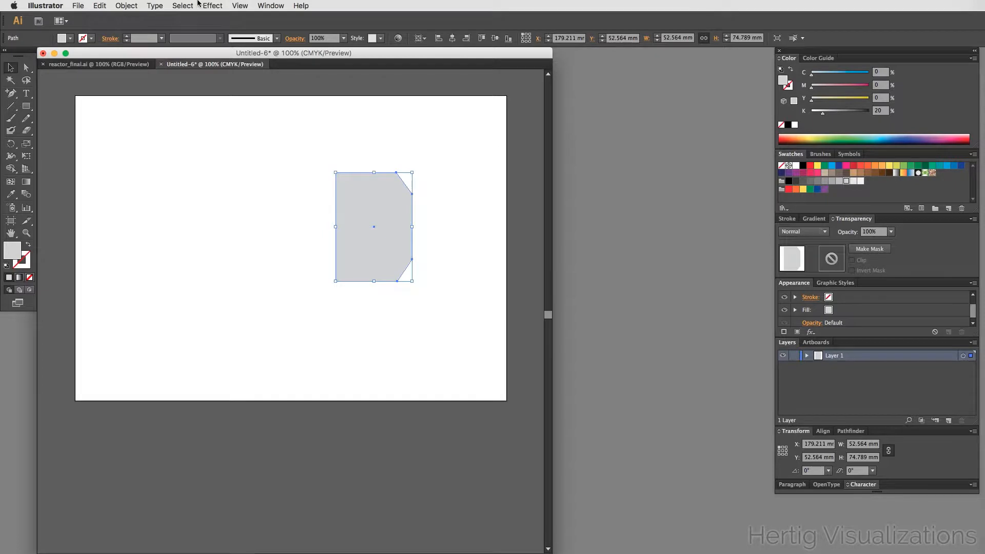
left_click(213, 4)
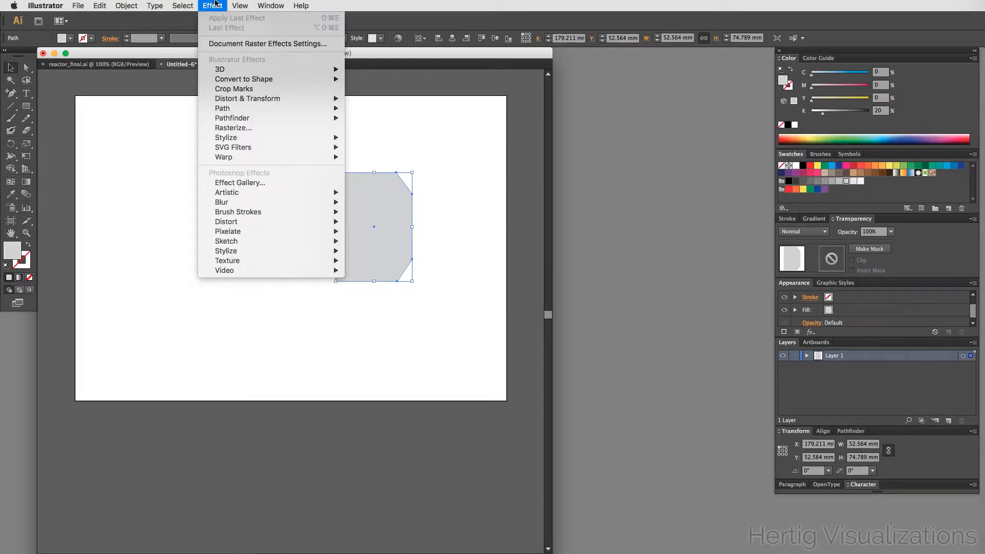
mouse_move(268, 136)
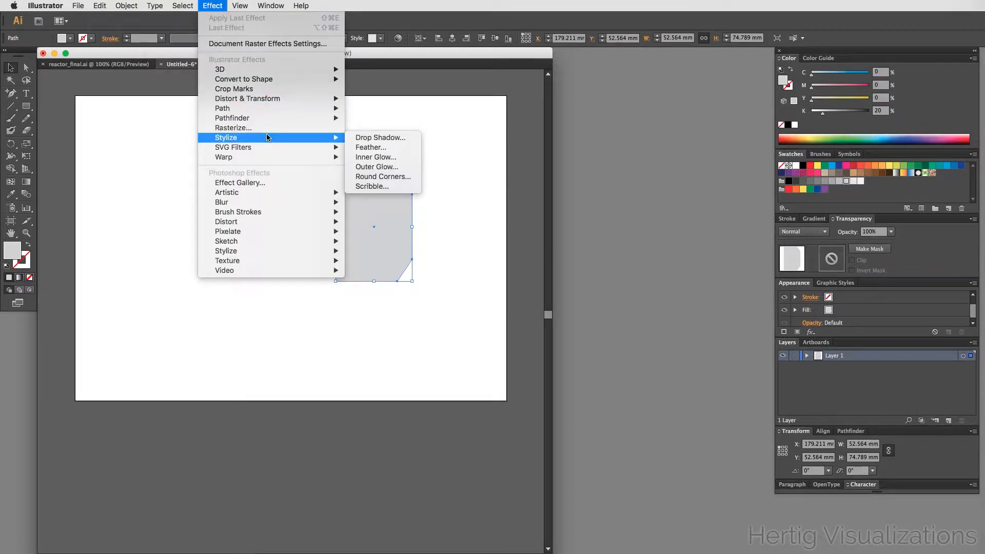
left_click(398, 179)
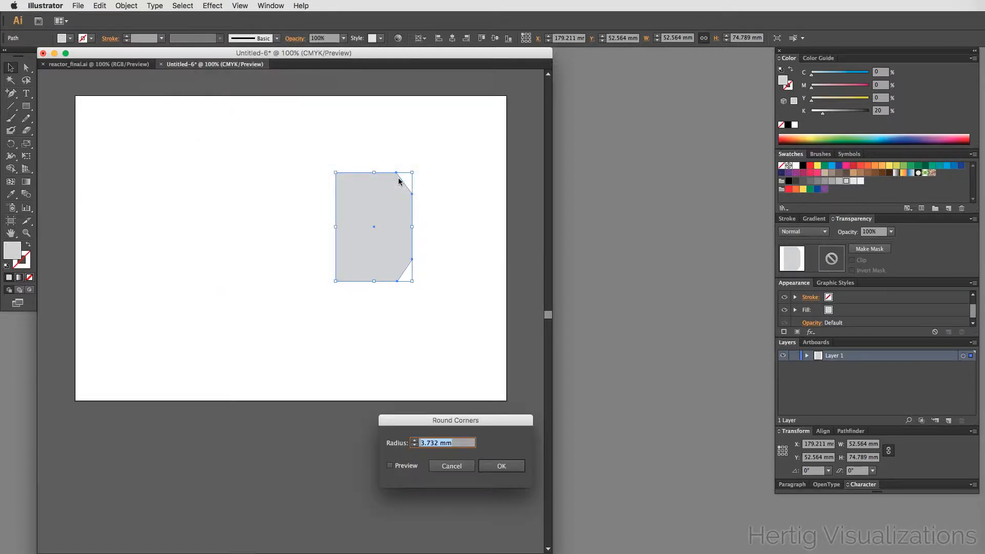
left_click(390, 466)
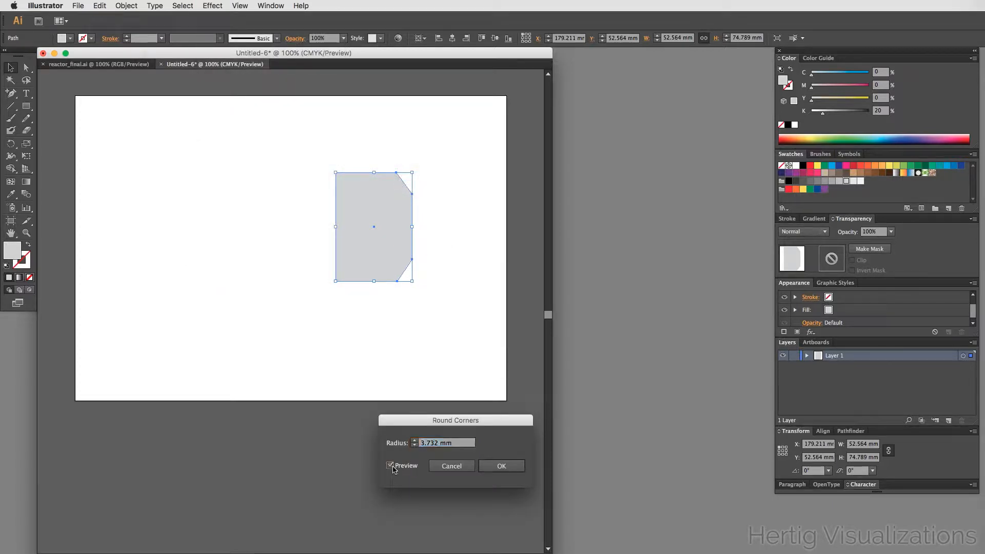
left_click(437, 444)
double_click(437, 444)
type("10")
key("Tab")
double_click(425, 444)
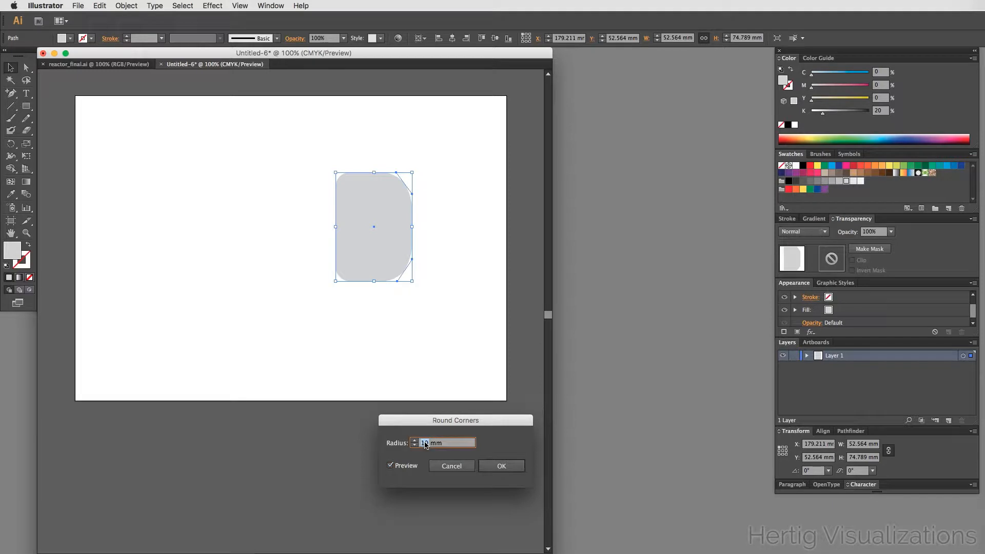
type("5")
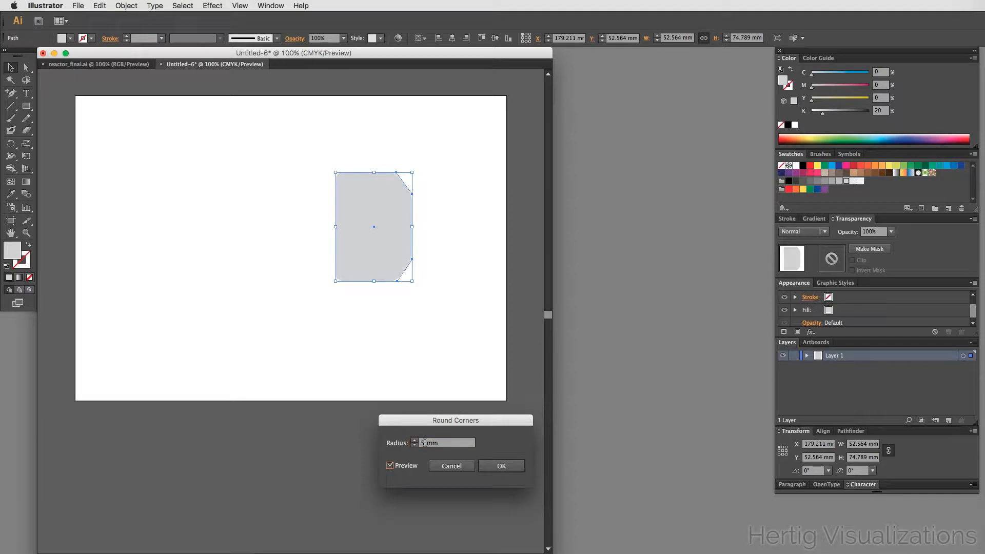
left_click(501, 468)
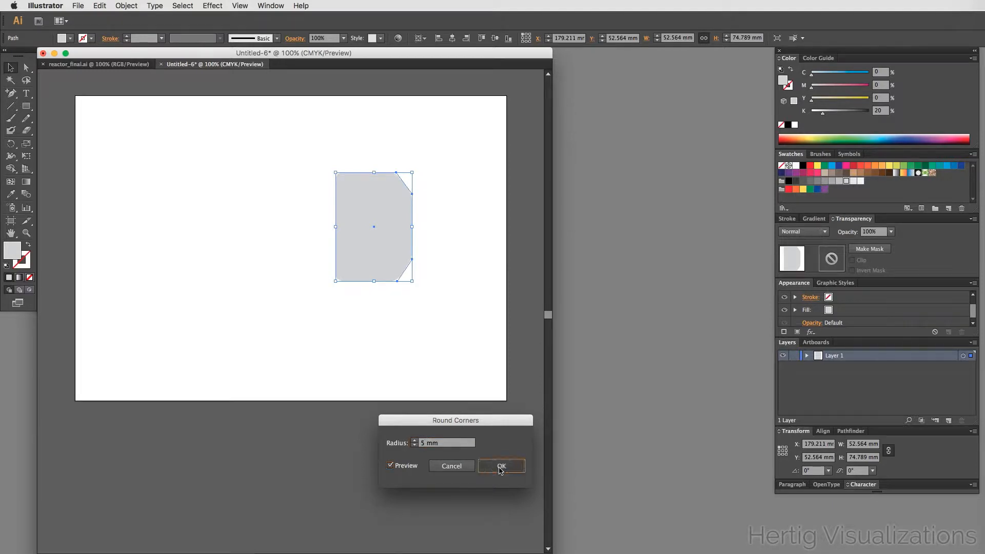
- Duplicate the shape twice, offsetting the copies to the left and down
left_click(405, 338)
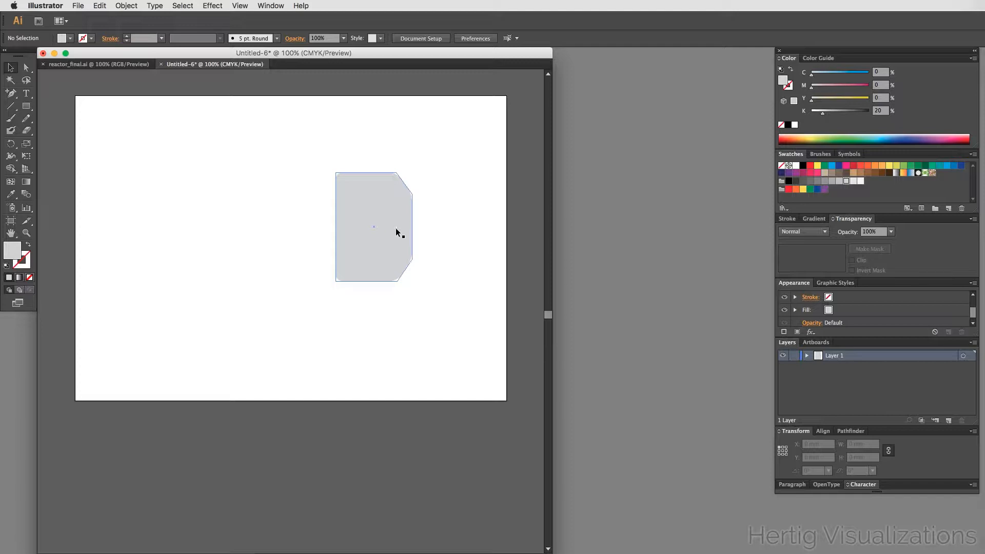
left_click_drag(396, 232, 330, 255)
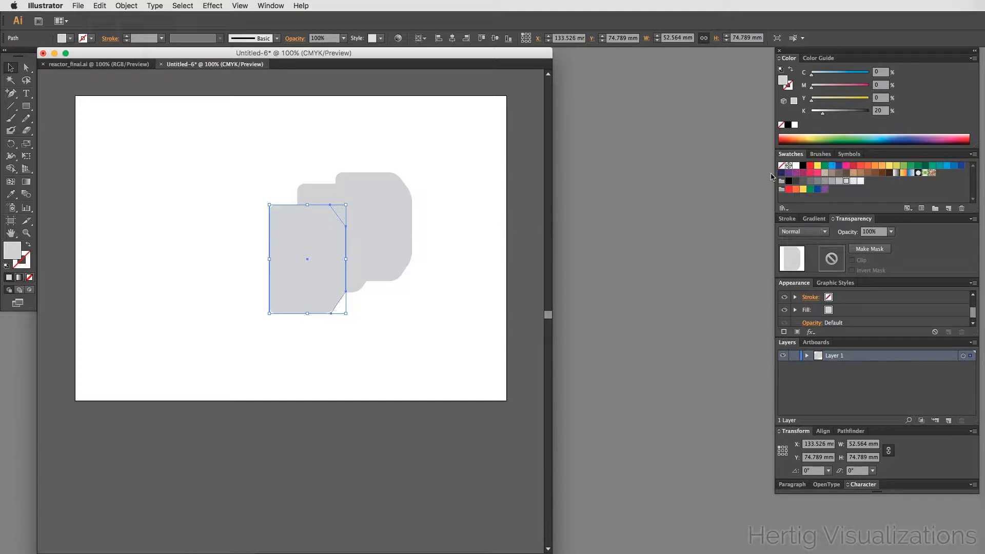
- Fill the front copy with CMYK Red and the middle copy with blue
left_click(811, 167)
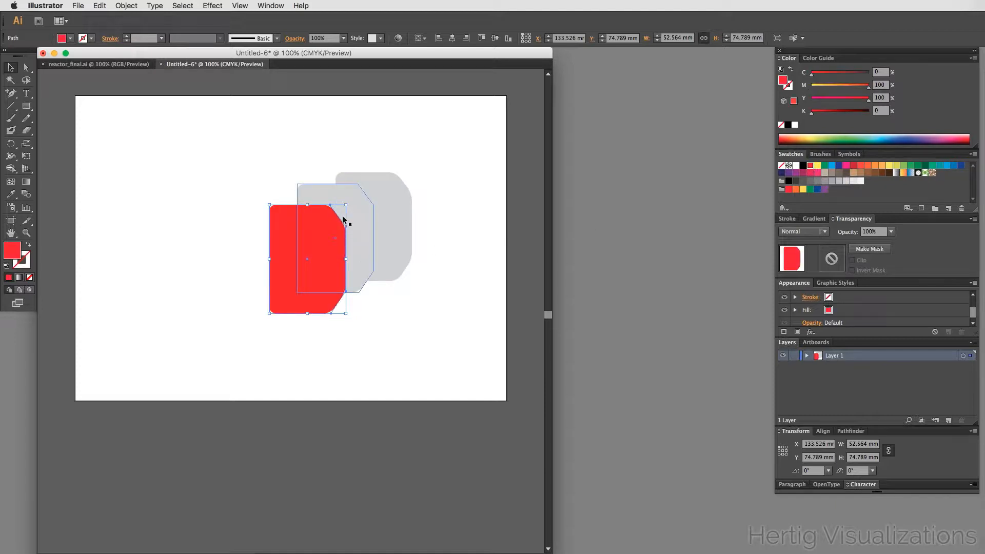
left_click(319, 193)
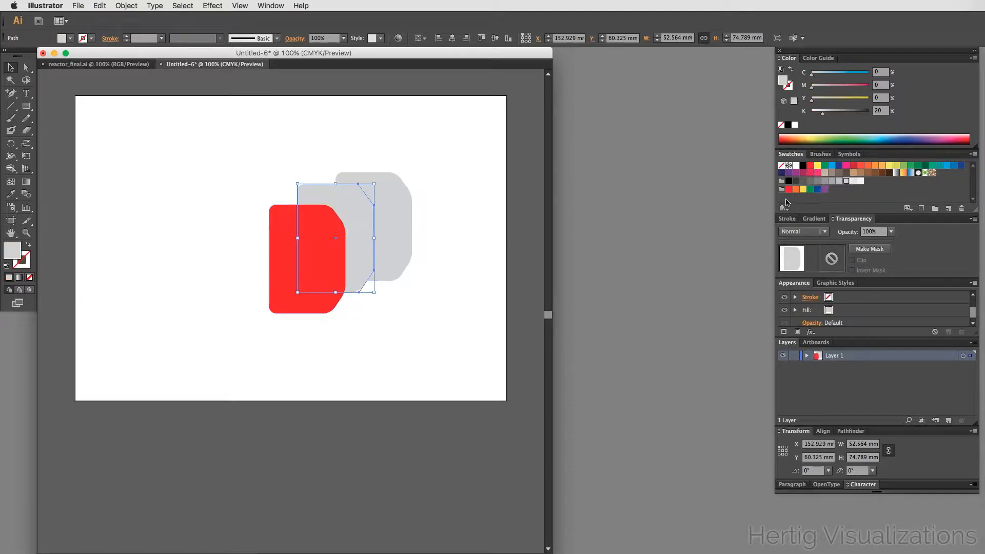
left_click(953, 167)
left_click(419, 330)
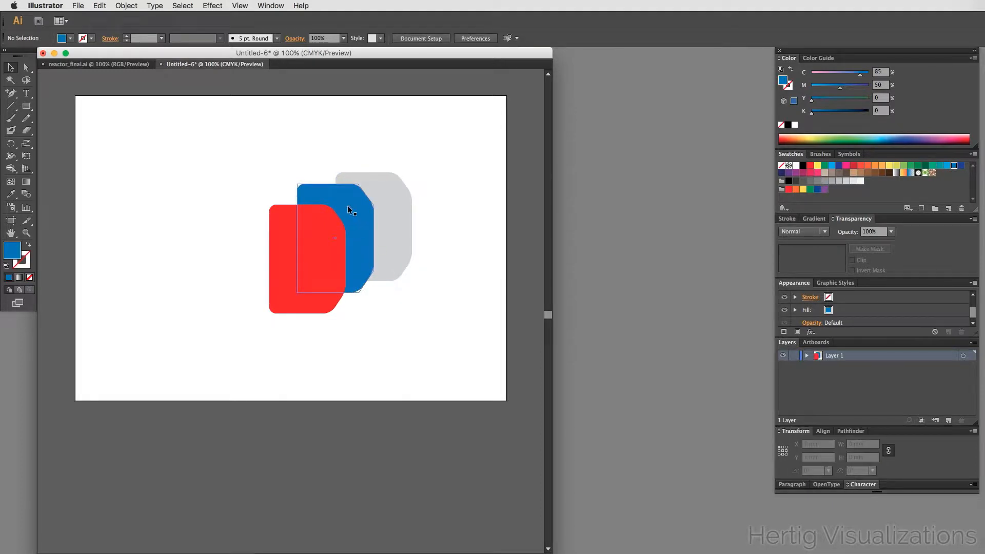
- Place the blue copy over the gray shape and scale it down about its centre to about 43 × 61 mm
left_click_drag(347, 208, 389, 198)
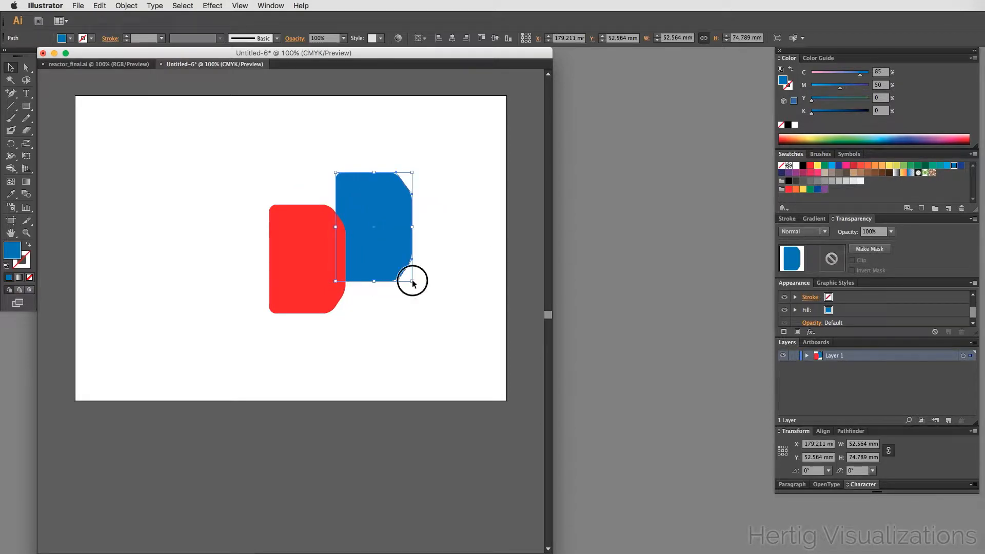
left_click_drag(411, 281, 405, 275)
key("alt")
left_click(432, 307)
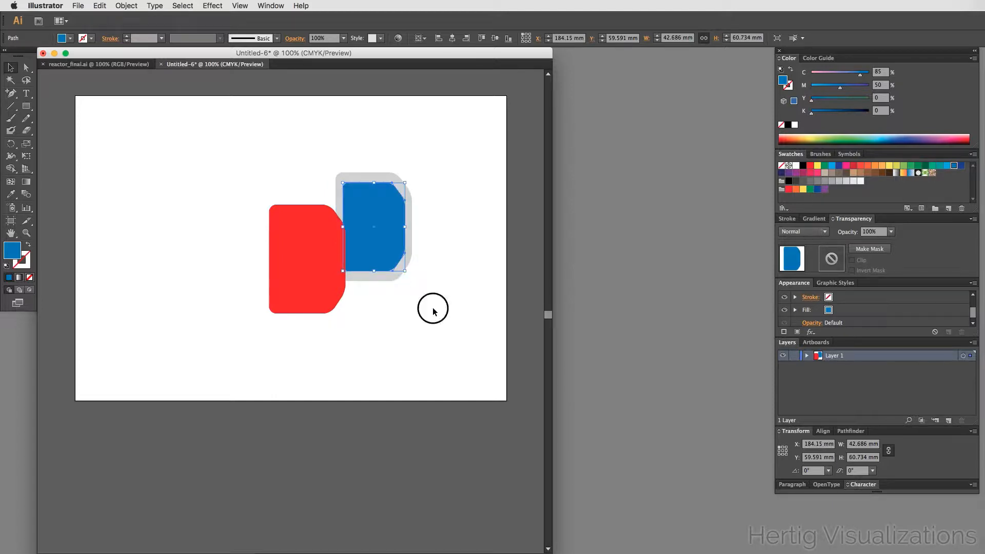
- Zoom in and stretch the blue shape's top edge upward so it is about 63.5 mm tall
left_click_drag(315, 265, 251, 255)
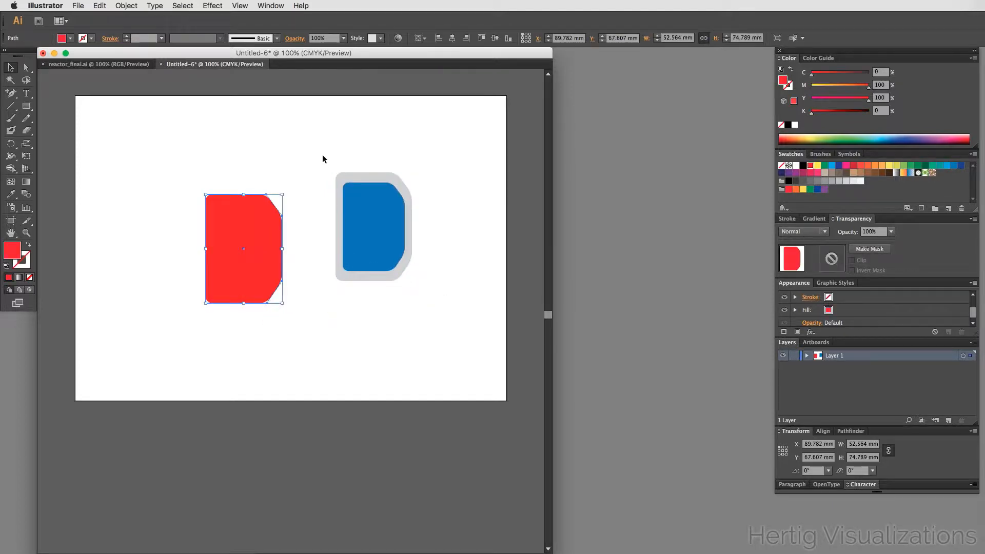
left_click_drag(314, 155, 436, 299)
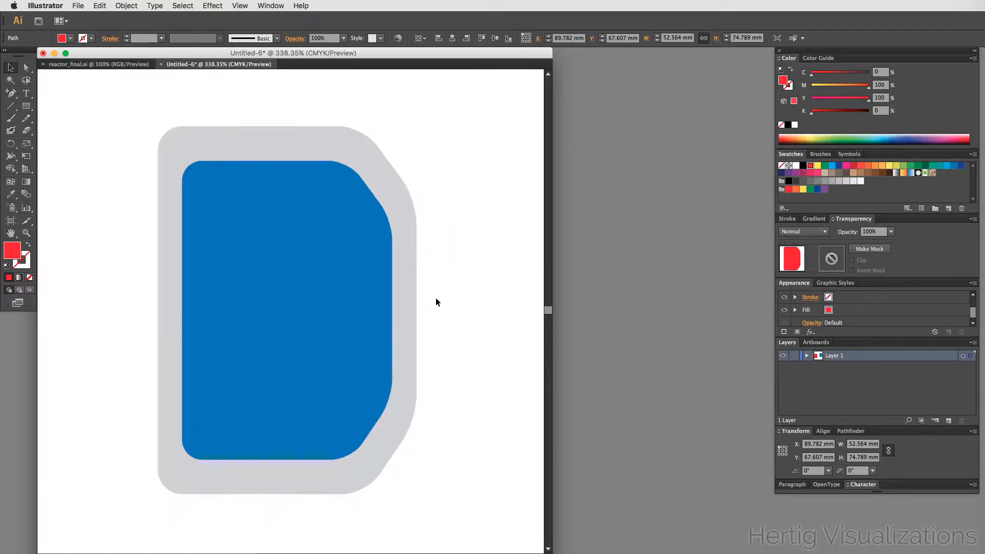
left_click(260, 307)
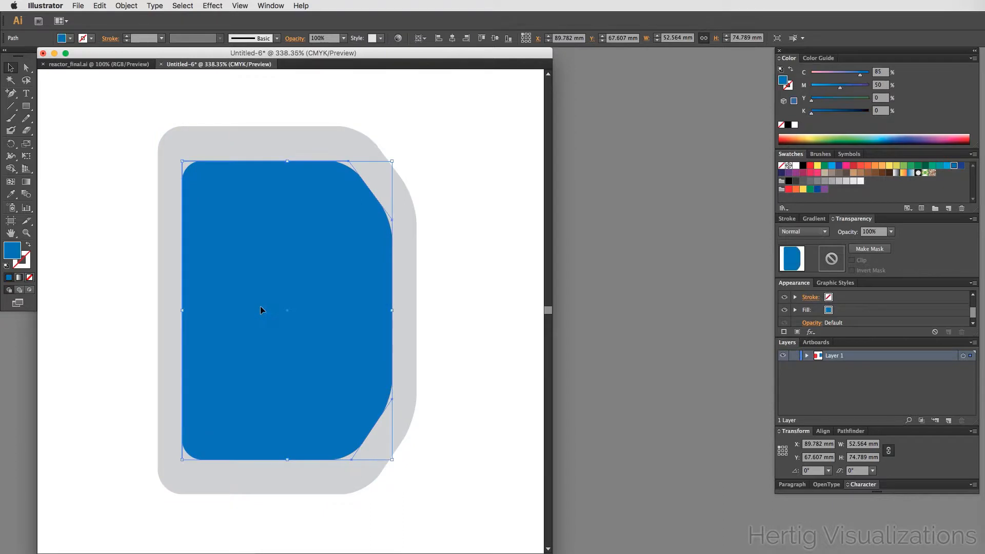
left_click(288, 163)
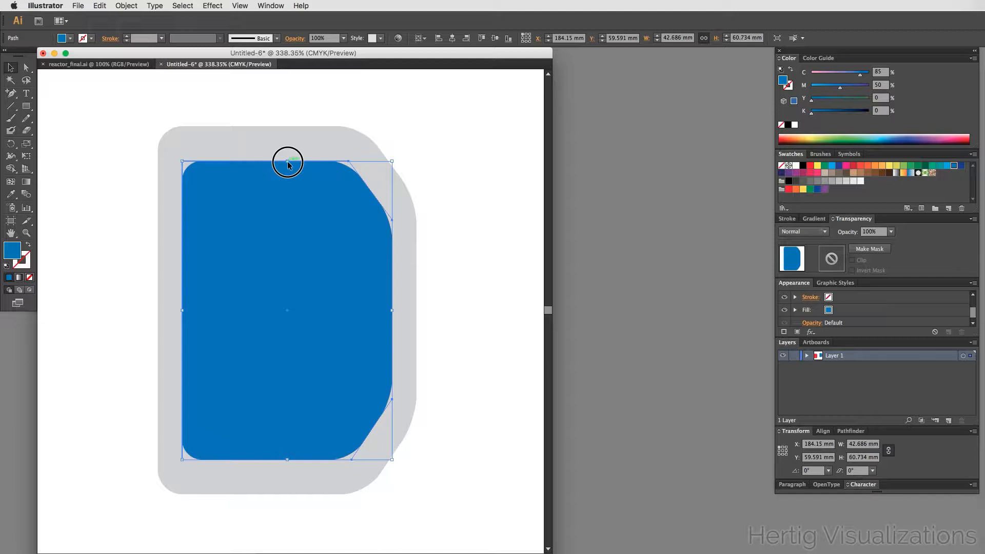
left_click_drag(288, 162, 287, 155)
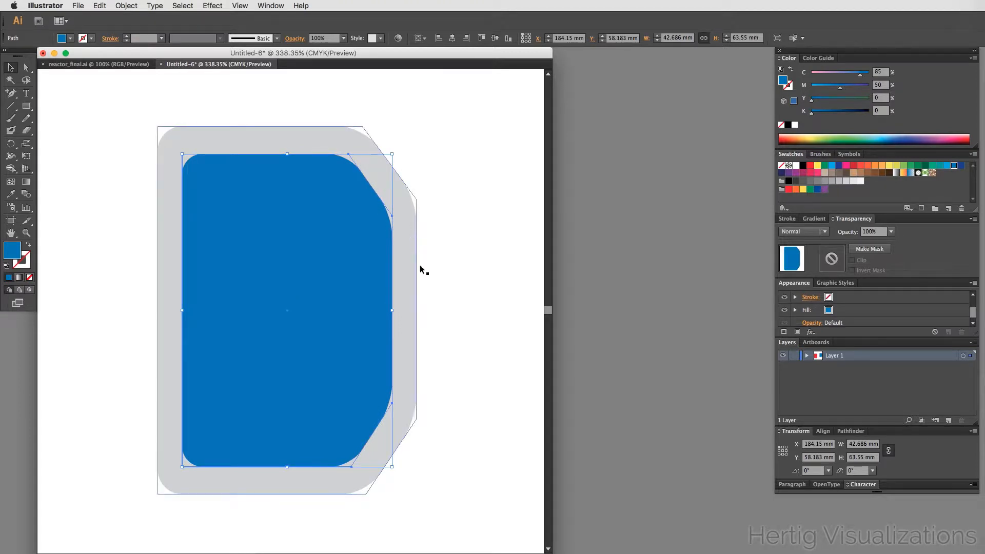
left_click(450, 271)
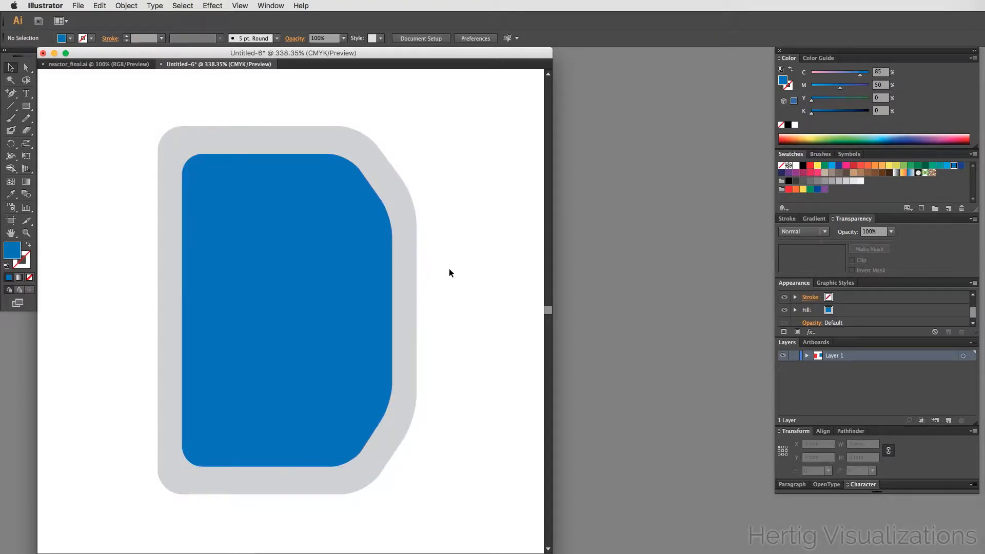
- Zoom out and move the red shape over the blue shape
left_click(296, 311, "alt+super")
left_click(297, 310, "alt+super")
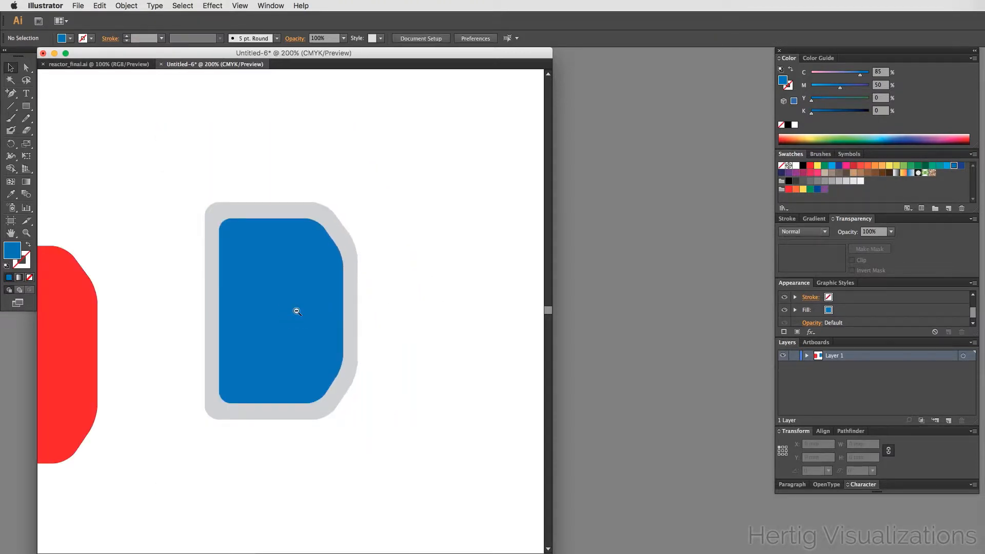
left_click(296, 311, "alt+super")
left_click_drag(78, 347, 273, 315)
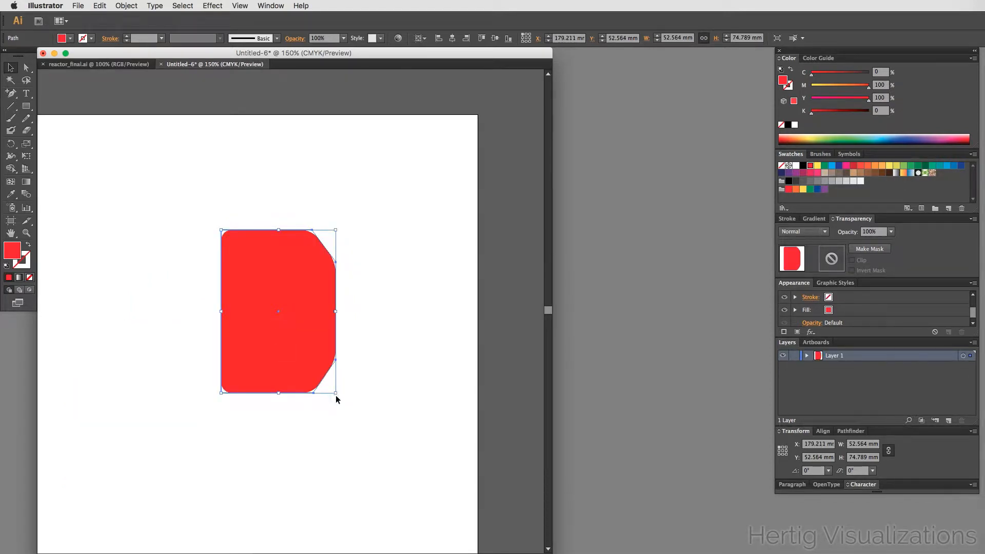
- Scale the red shape down inside the blue one and stretch its height to about 35 × 55 mm
left_click_drag(335, 392, 320, 365)
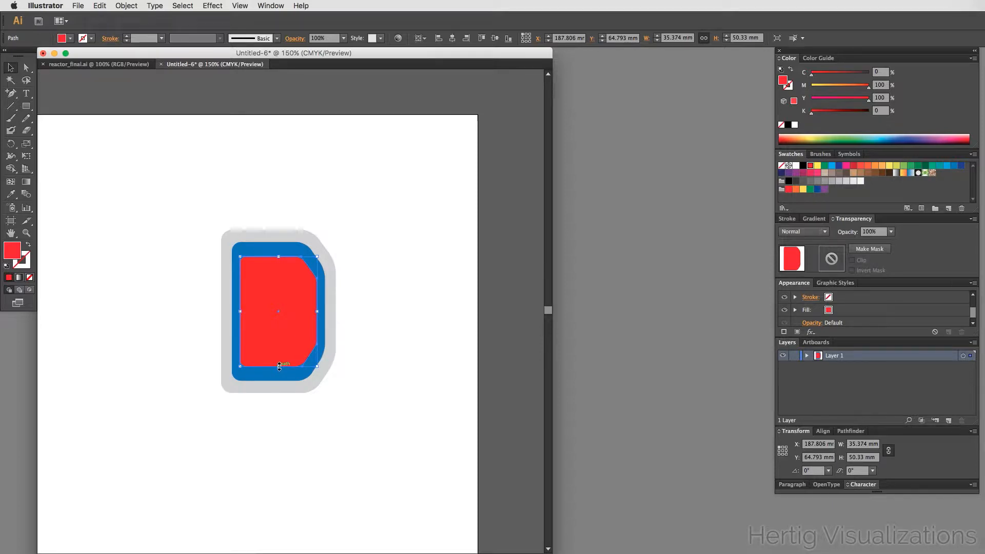
left_click_drag(279, 365, 276, 371)
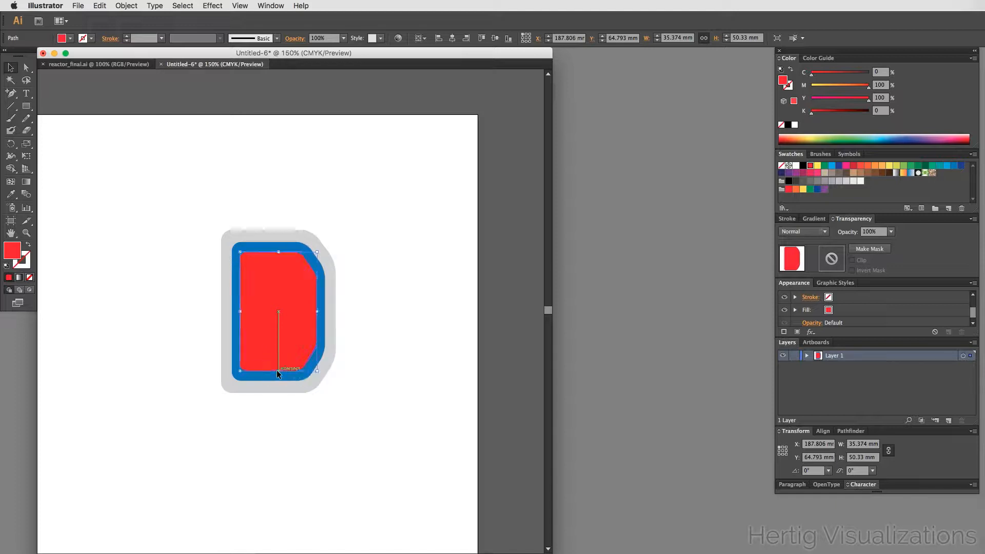
left_click(395, 366)
left_click(296, 313)
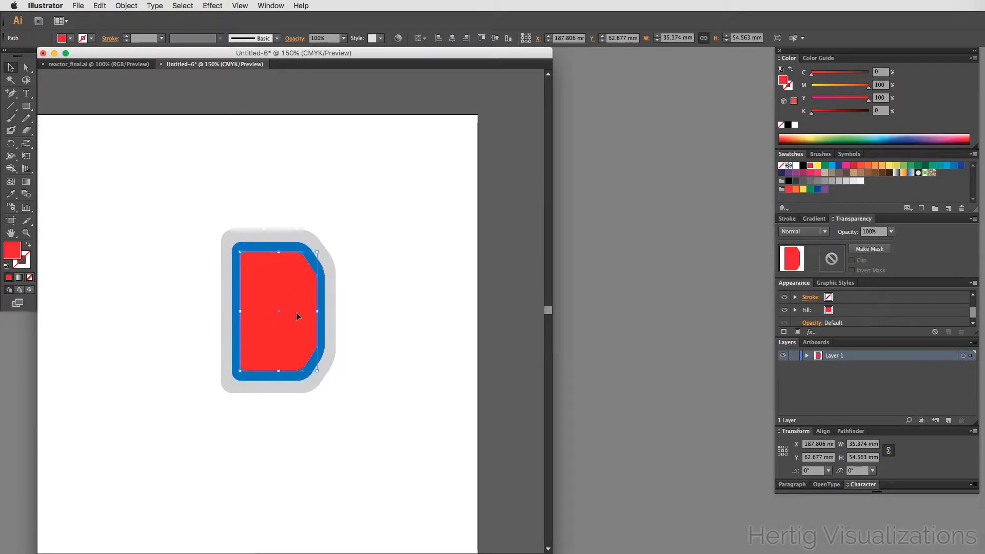
left_click(378, 286)
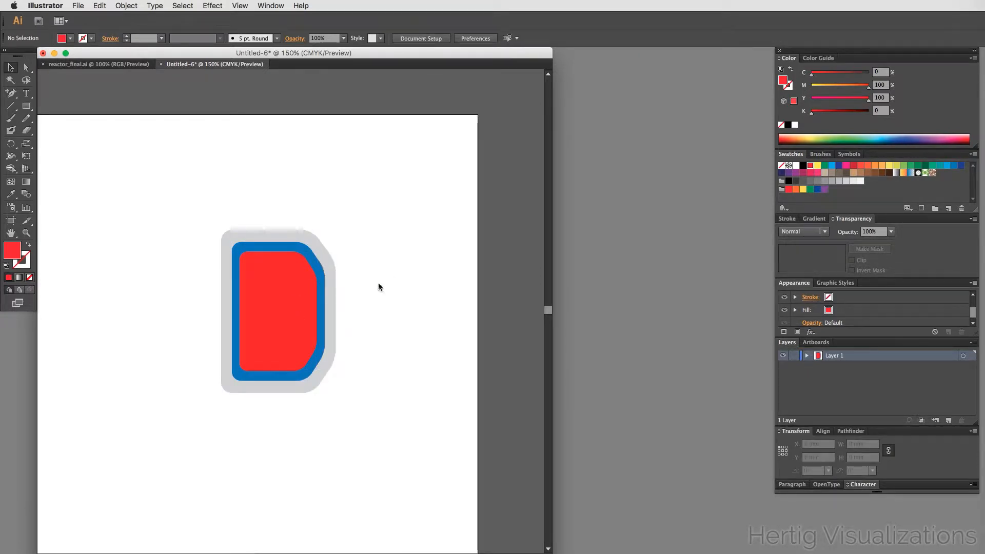
- Save the document as reactor.ai on the Desktop, accepting the default Illustrator options
key("super+s")
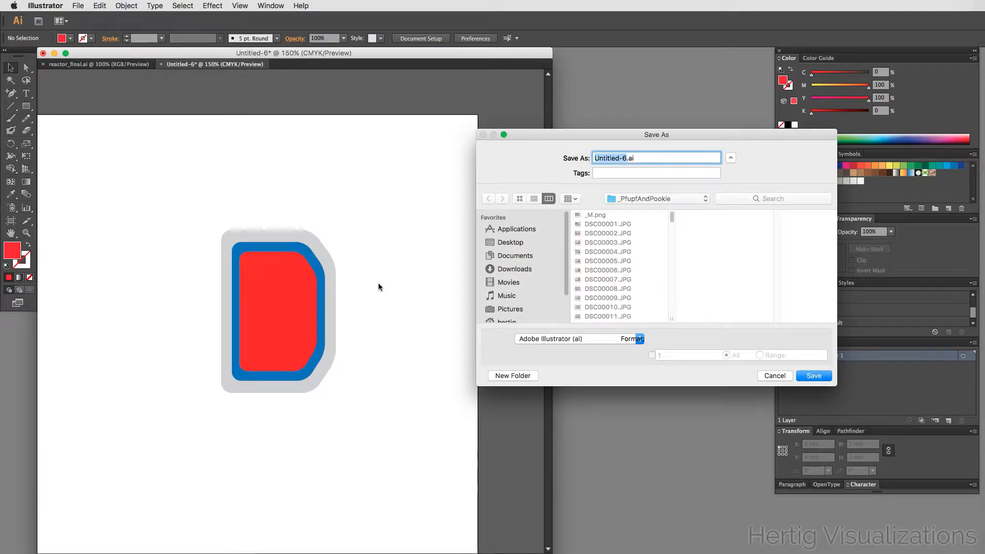
type("reactio")
key("BackSpace")
key("BackSpace")
type("or")
left_click(525, 242)
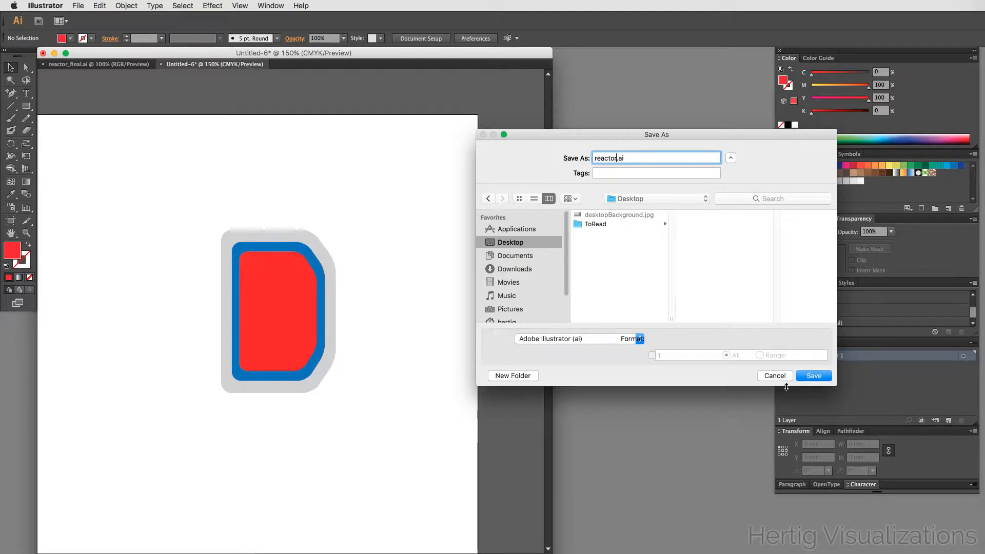
left_click(805, 378)
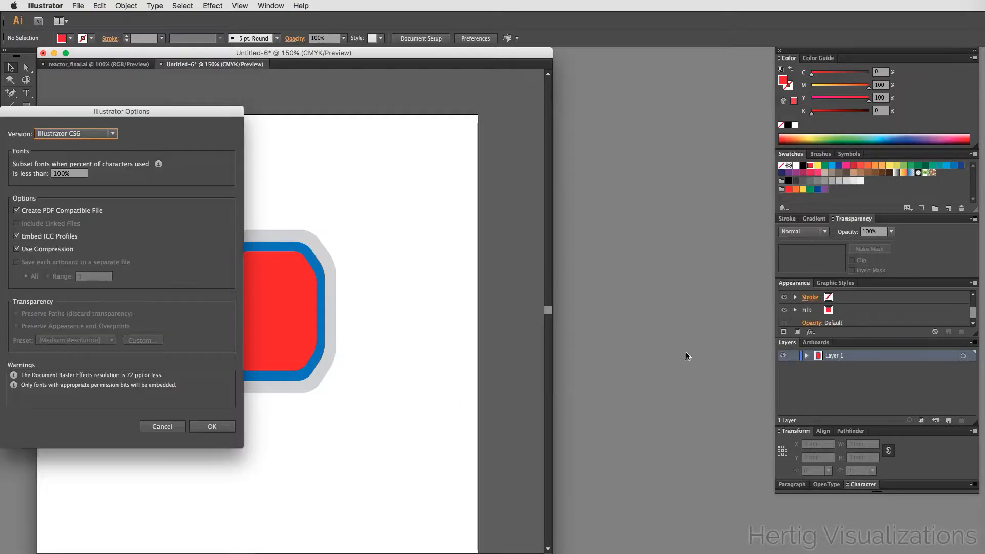
left_click(207, 426)
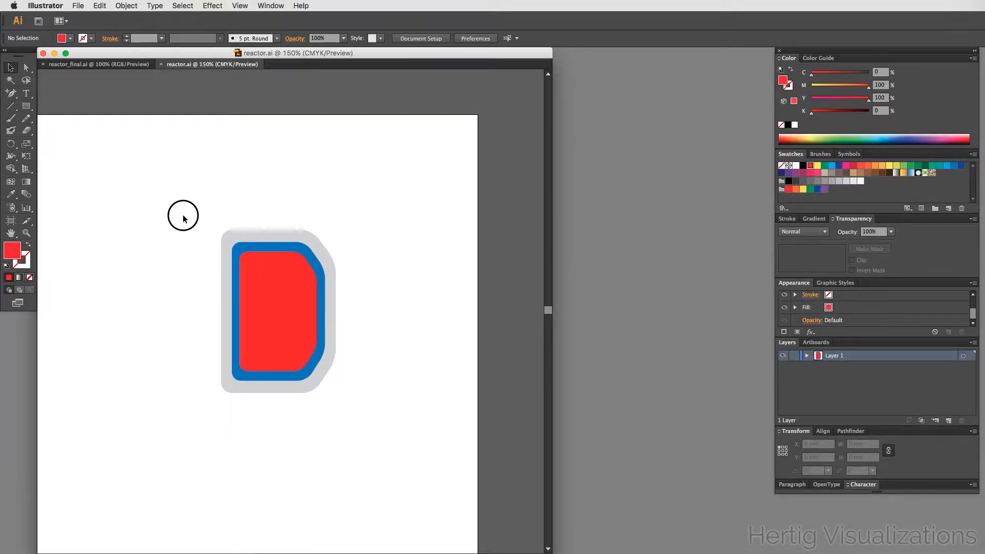
- Select all three stacked shapes and split them apart with Pathfinder Divide
left_click_drag(183, 215, 367, 413)
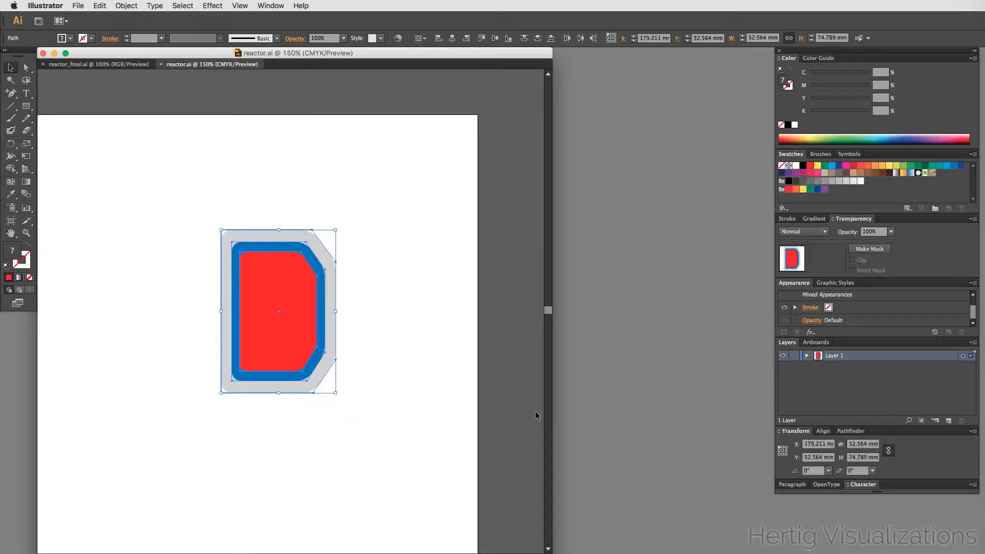
left_click(846, 434)
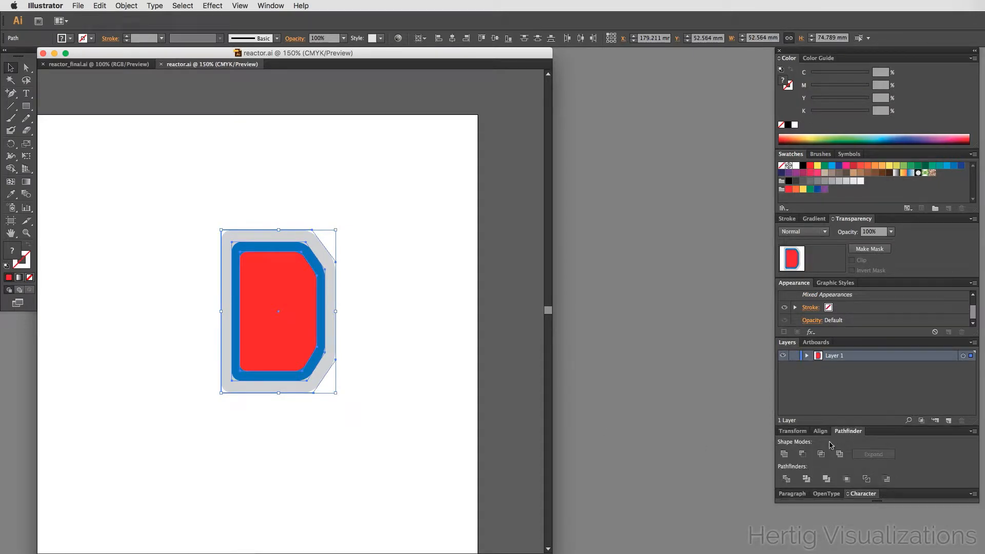
left_click(788, 481)
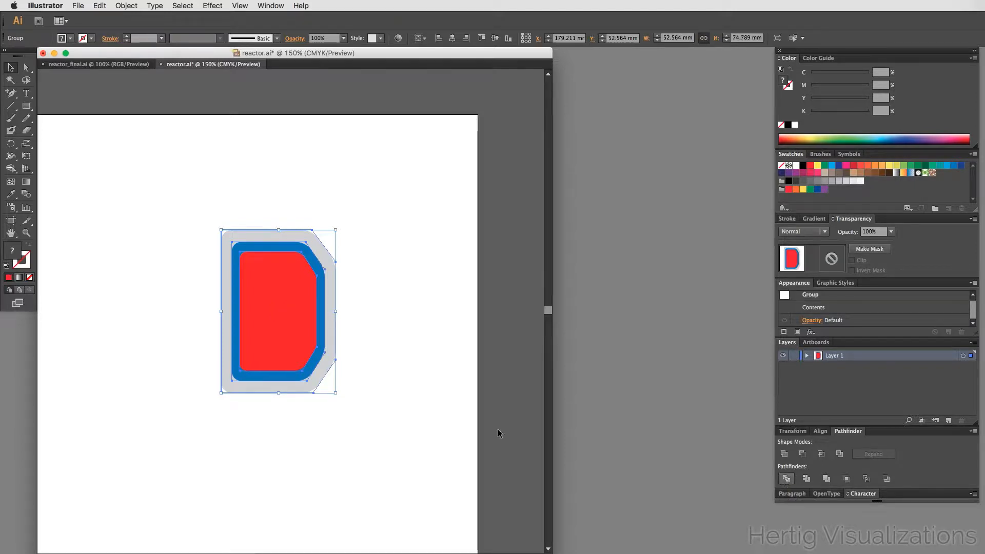
- Ungroup the divided pieces of the badge
left_click(185, 380)
left_click(260, 318)
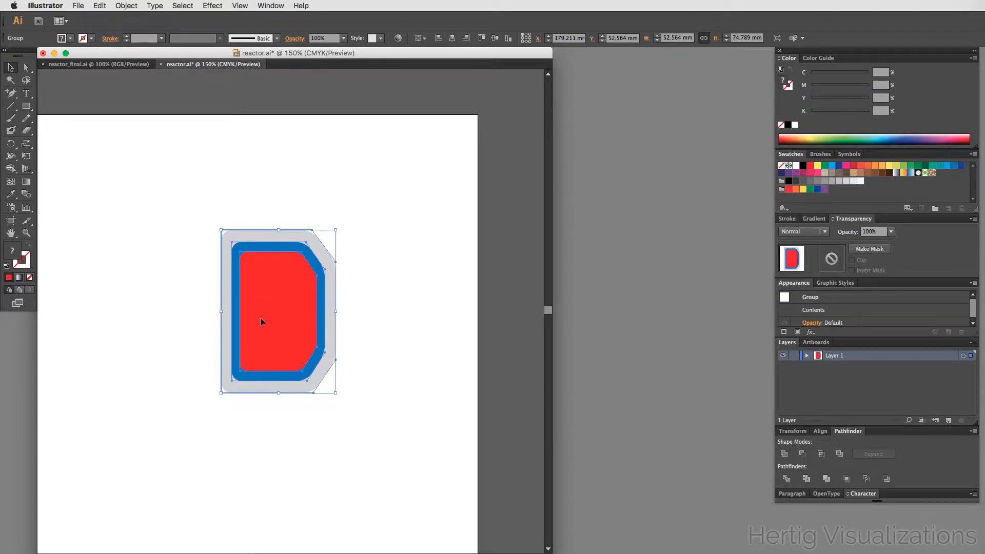
left_click(401, 318)
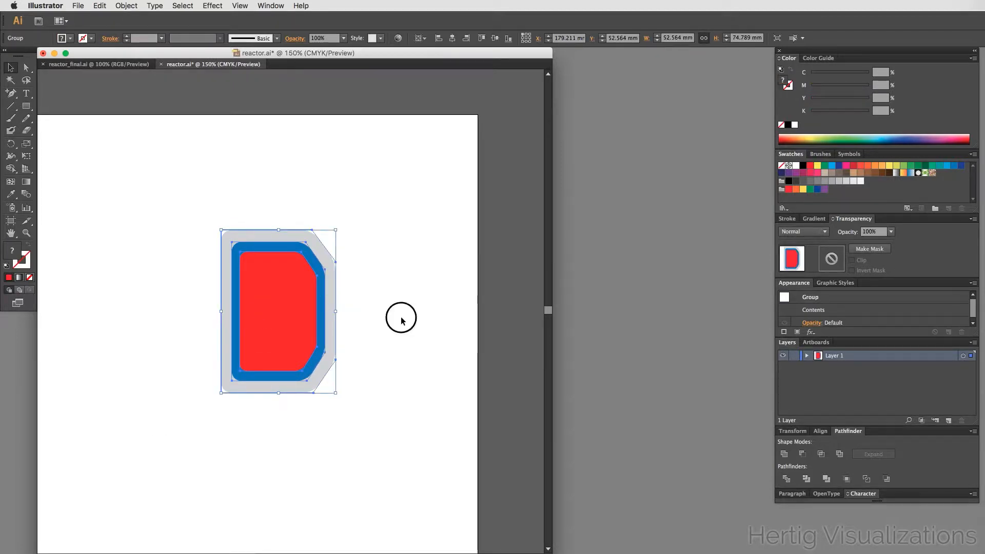
left_click(249, 317)
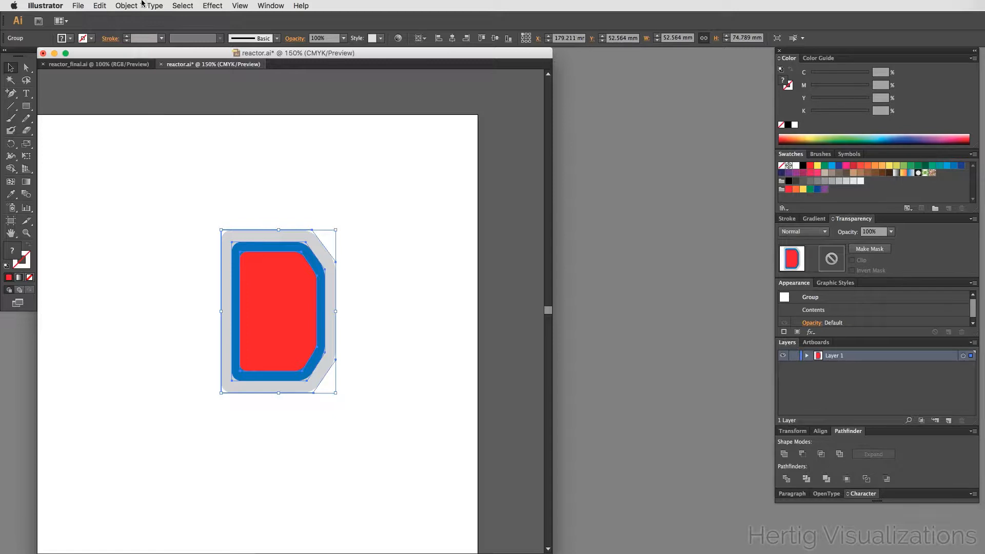
left_click(126, 5)
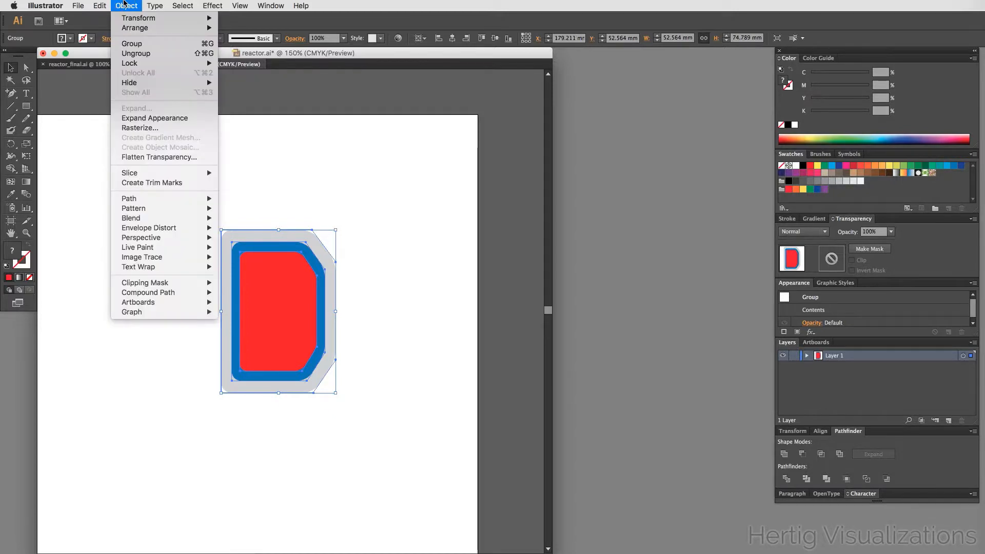
left_click(136, 53)
- Select the red inner piece and delete it, leaving an empty centre
left_click(346, 257)
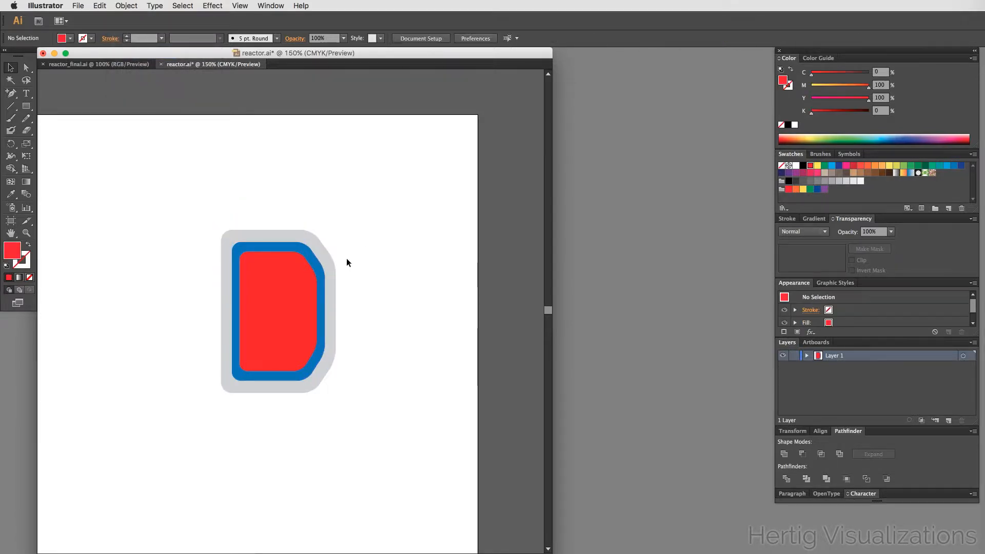
left_click(284, 338)
key("Delete")
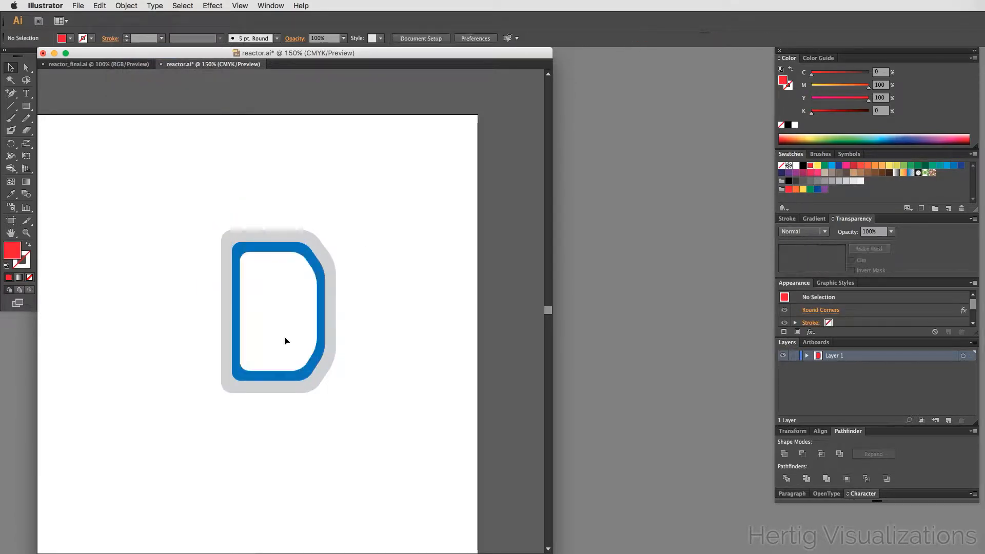
- Check the blue ring and gray outer pieces individually, then save the document
left_click(319, 326)
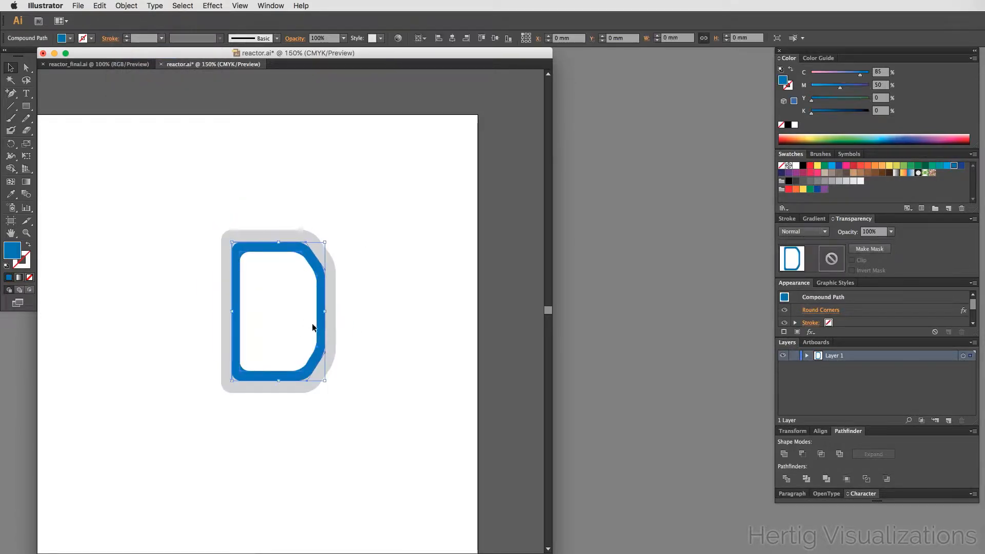
left_click(225, 320)
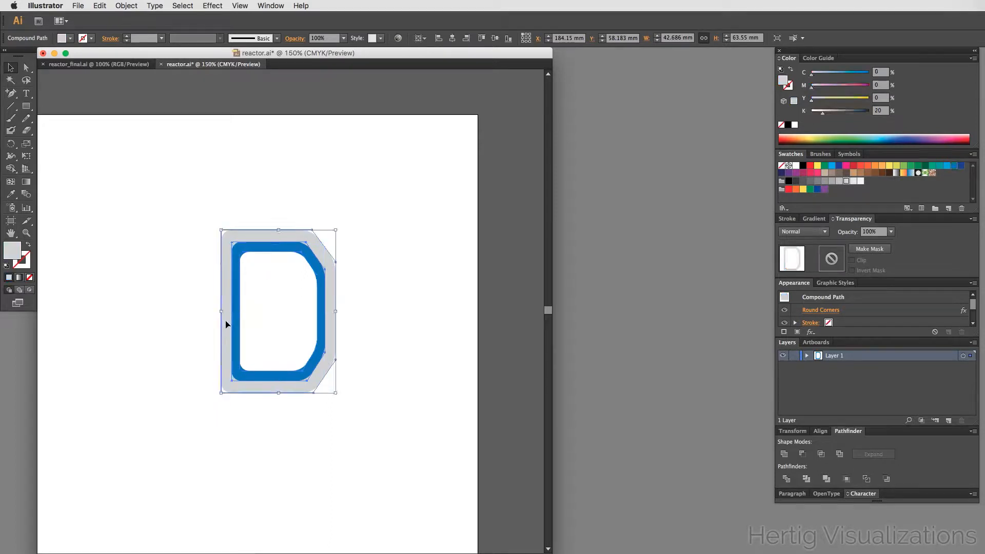
left_click(375, 305)
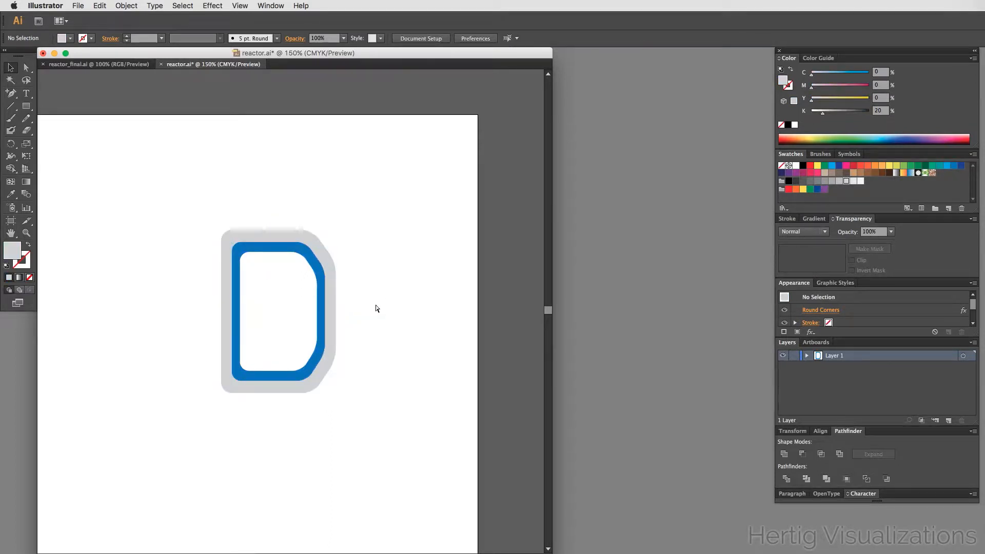
key("super+s")
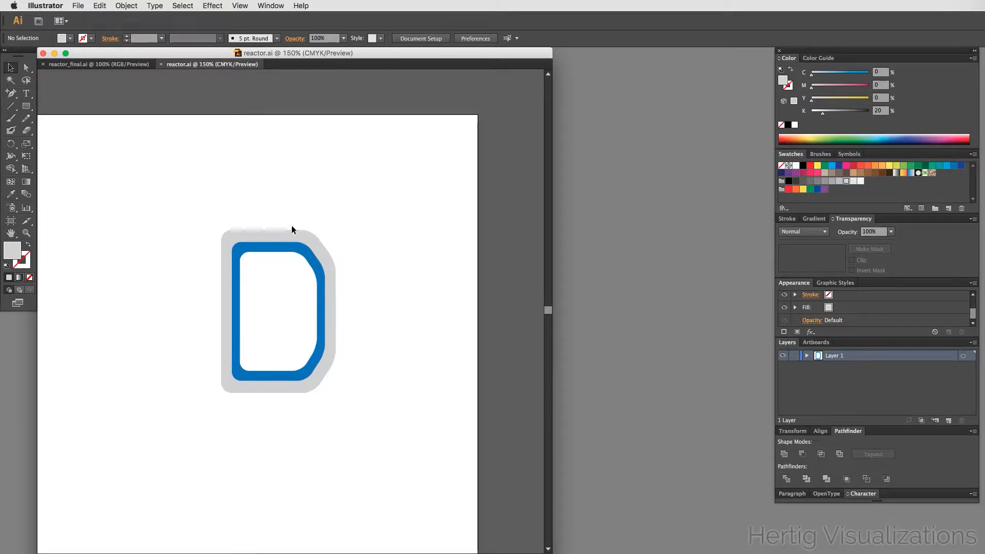
- Look at the reactor_final.ai reference illustration and return to reactor.ai
left_click(92, 64)
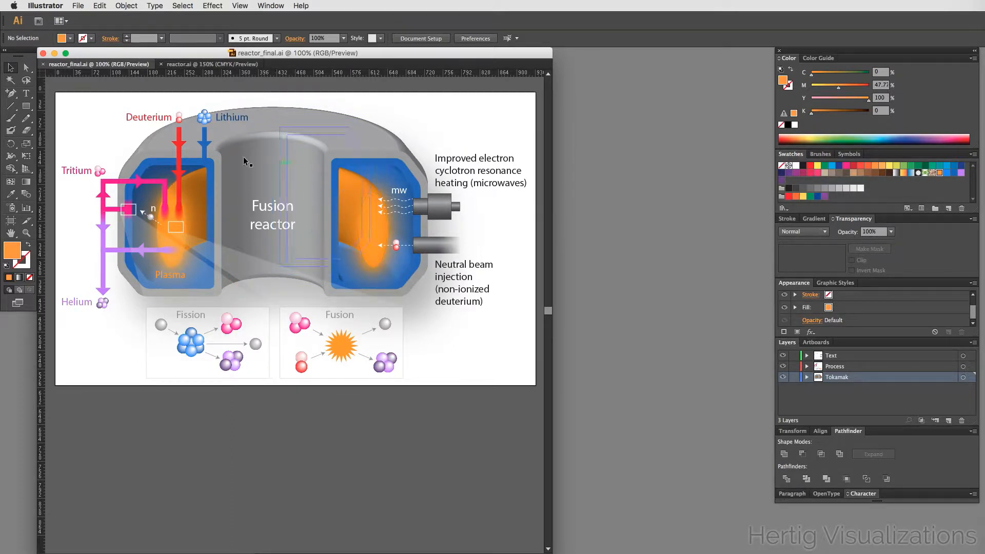
left_click(206, 64)
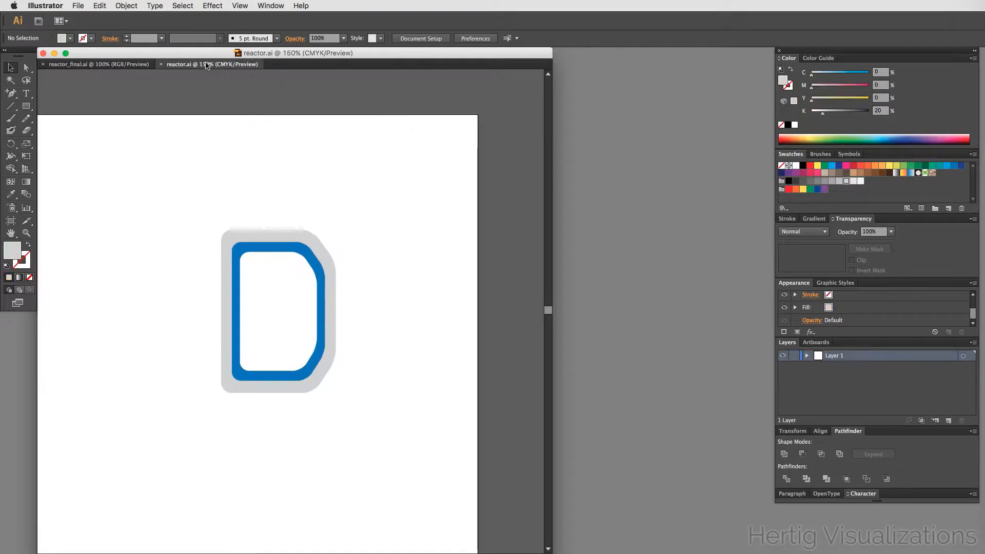
- Draw an ellipse about 12 × 33 mm in the badge's centre and fill it with orange
left_click_drag(26, 105, 81, 131)
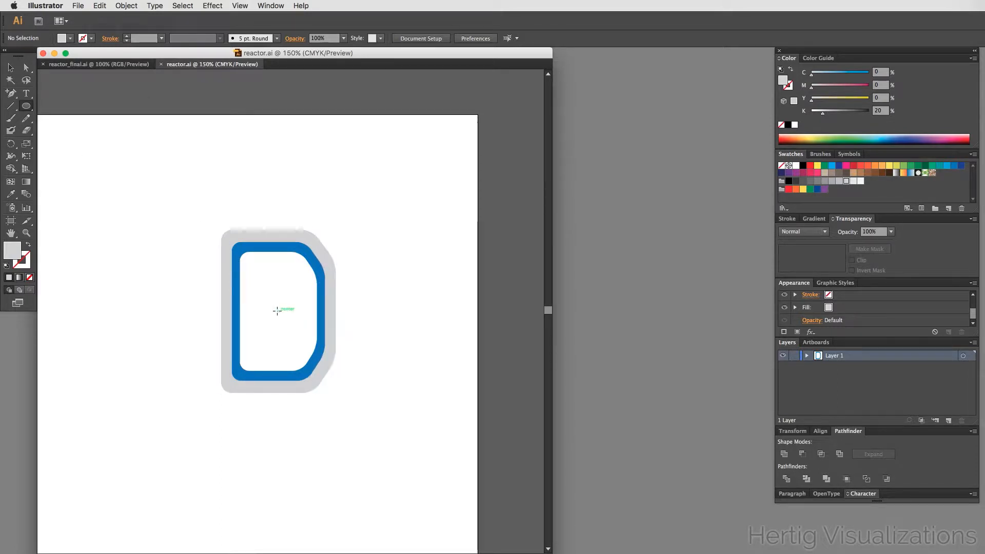
left_click_drag(277, 310, 292, 349)
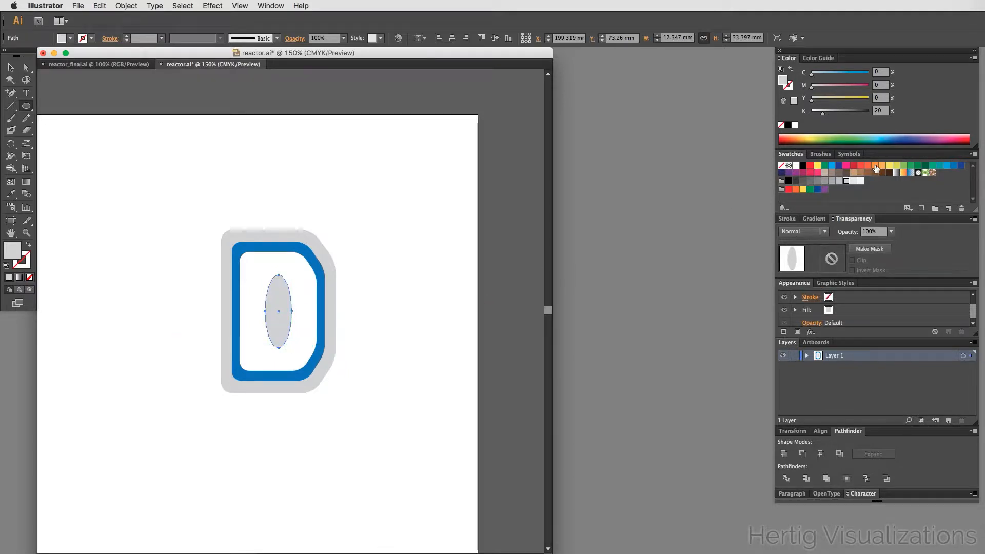
left_click(874, 166)
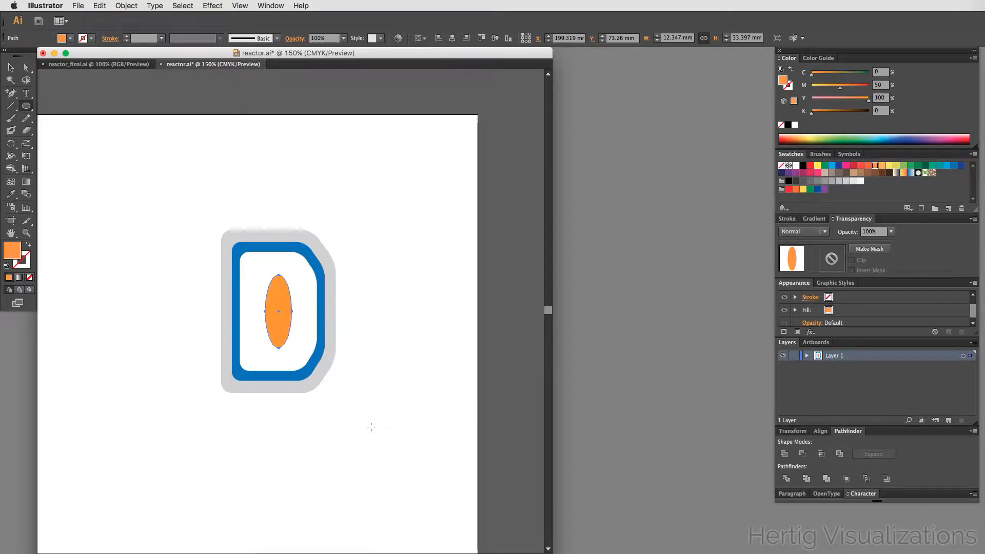
key("v")
left_click(433, 358)
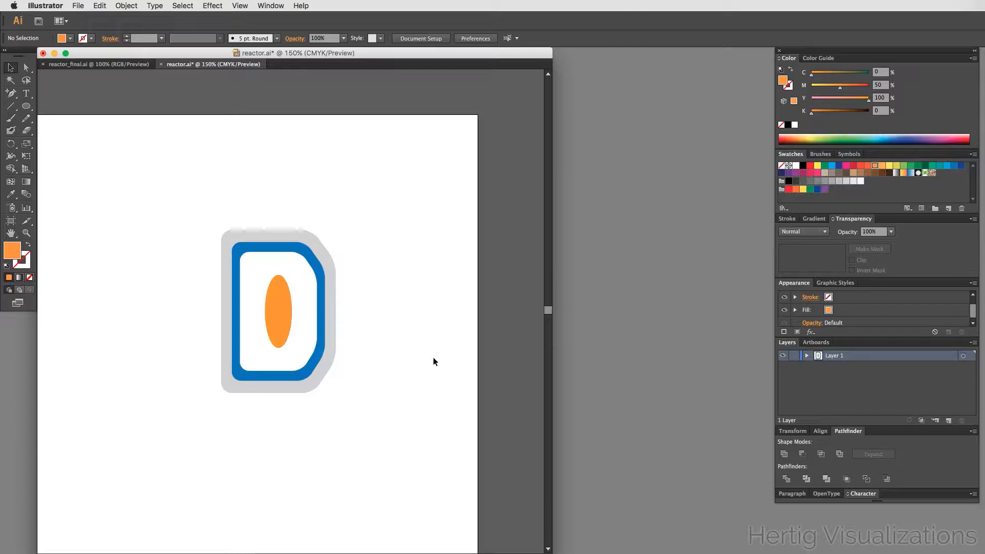
- Select all the badge pieces and group them together
left_click_drag(180, 219, 364, 417)
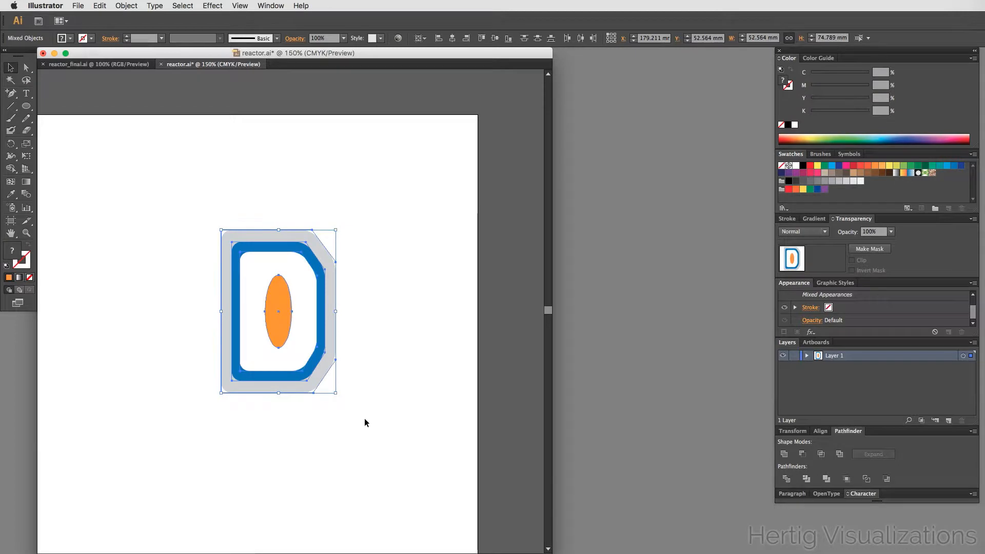
key("super+g")
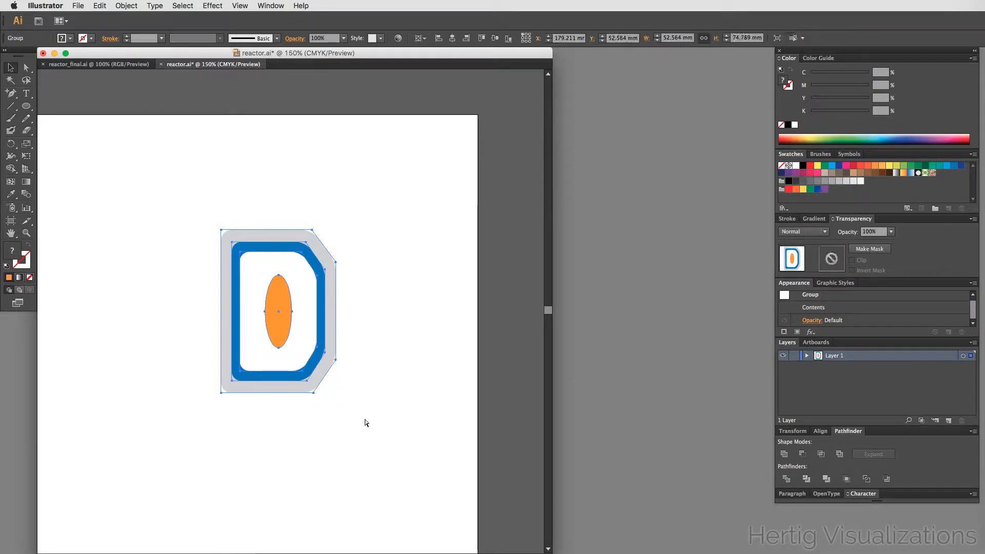
left_click(364, 419)
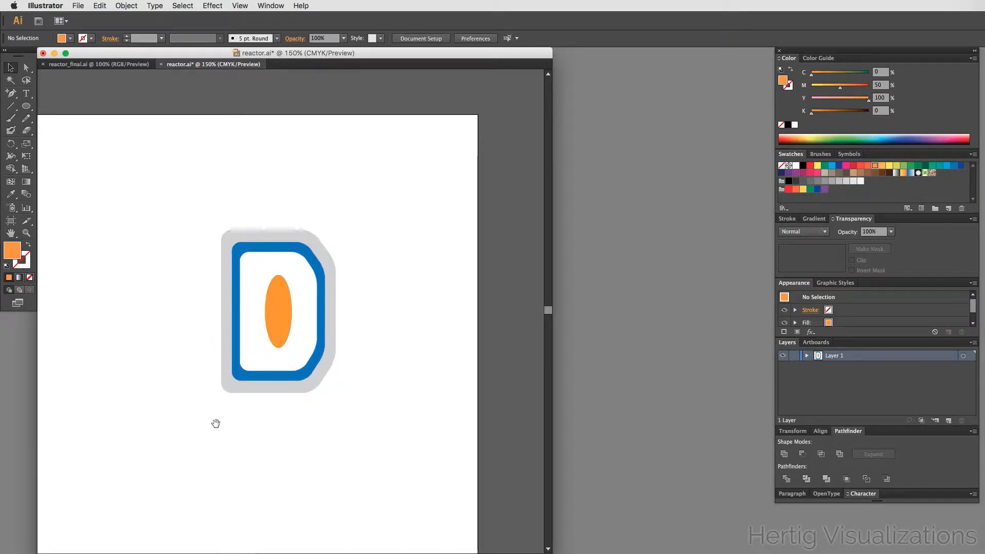
- Select the grouped badge and open the 3D Revolve effect for it with preview turned on
left_click_drag(216, 422, 306, 413)
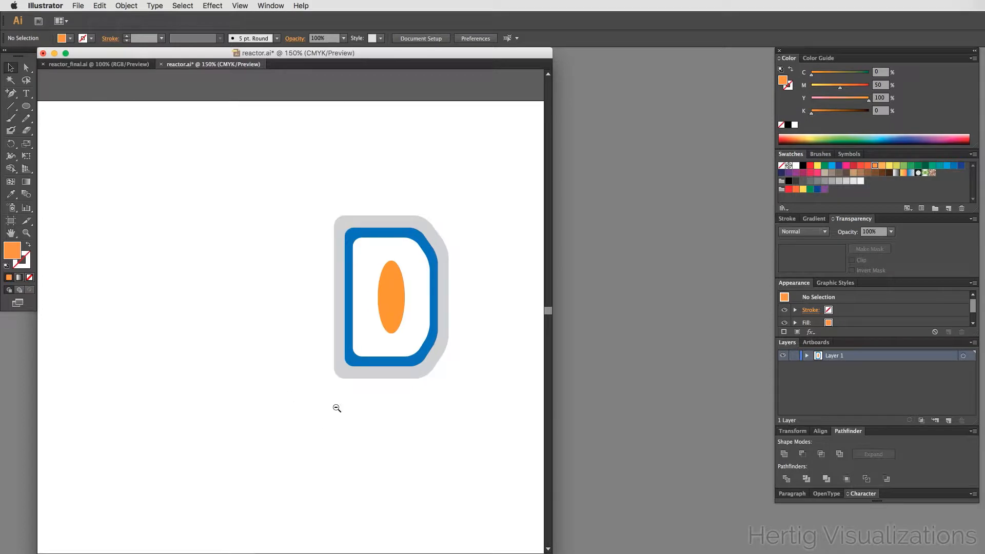
left_click(280, 323, "alt+super")
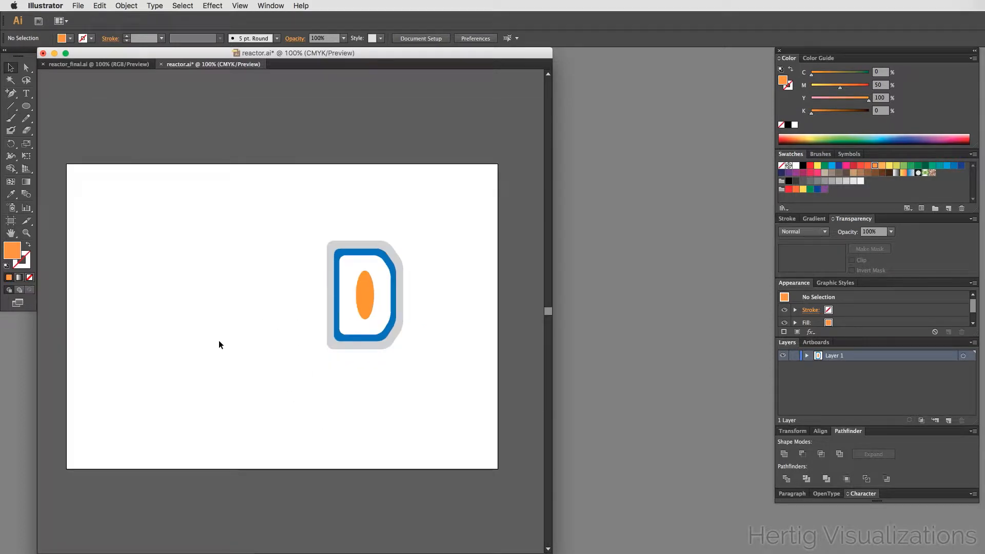
left_click_drag(218, 344, 240, 354)
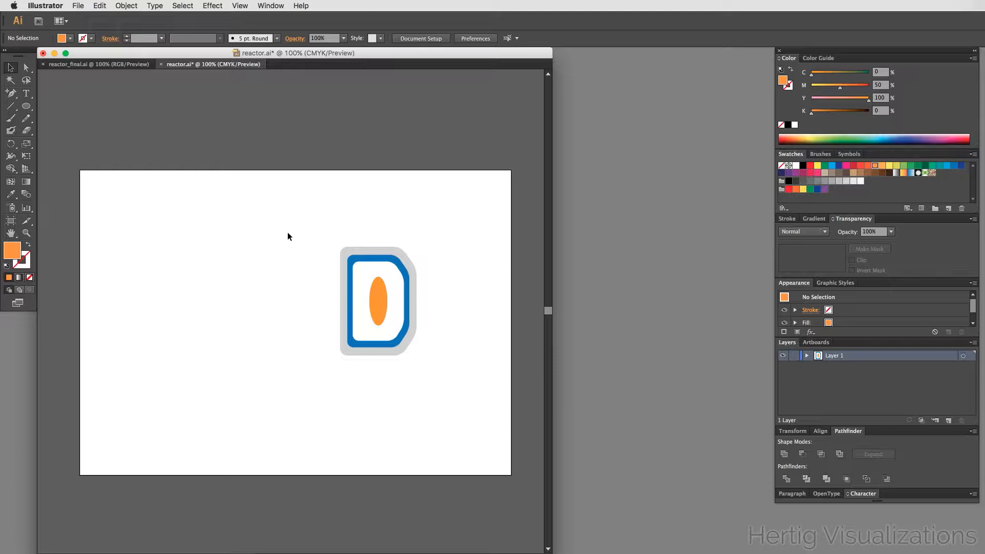
left_click_drag(296, 215, 448, 378)
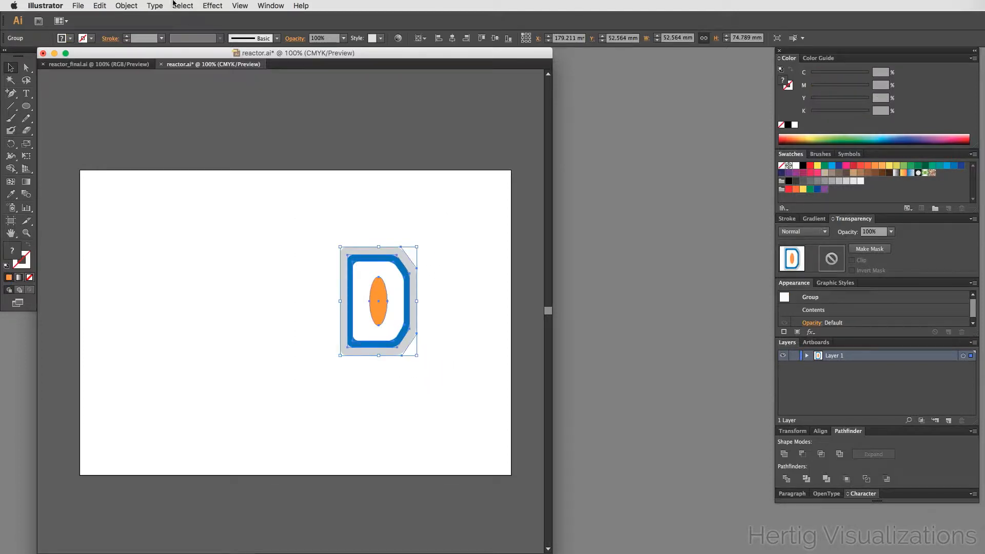
left_click(205, 4)
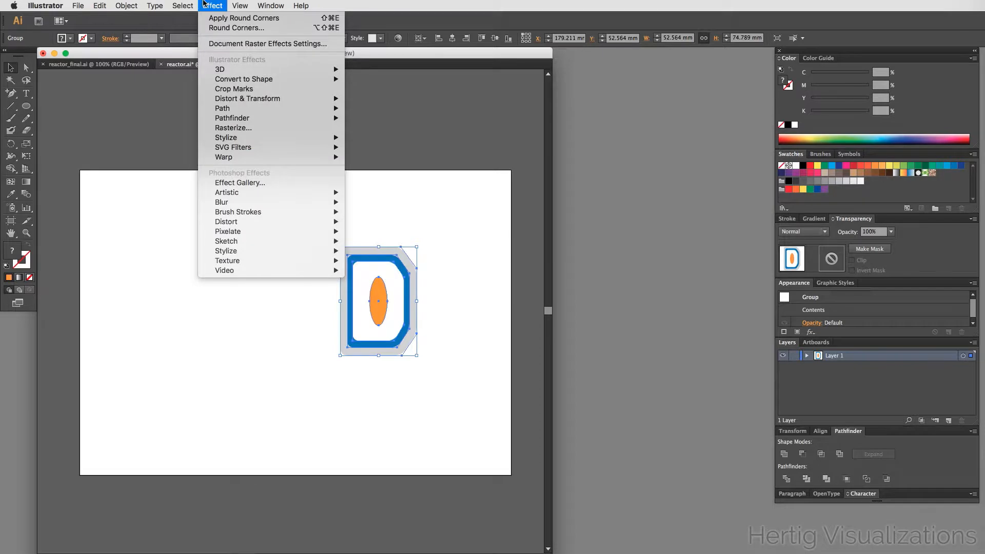
mouse_move(231, 74)
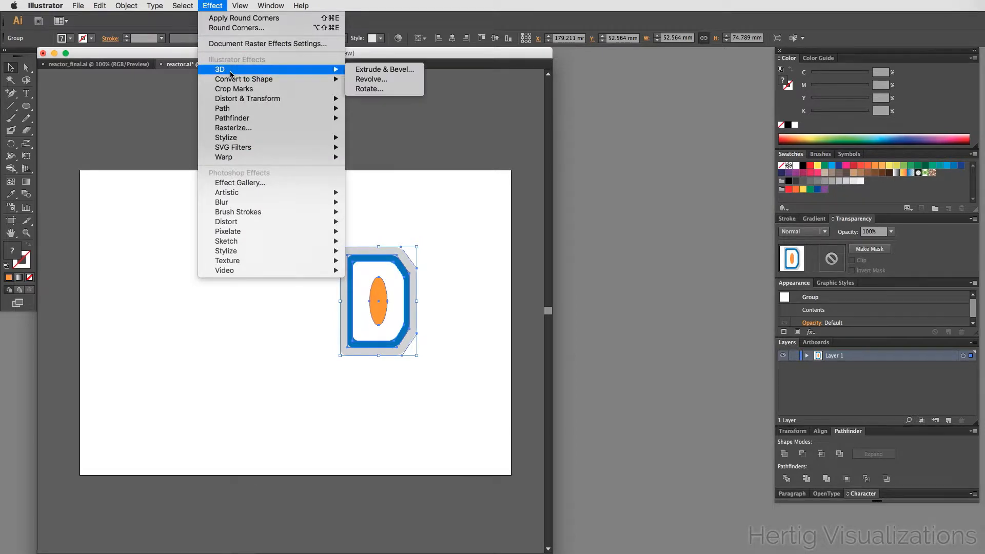
left_click(388, 84)
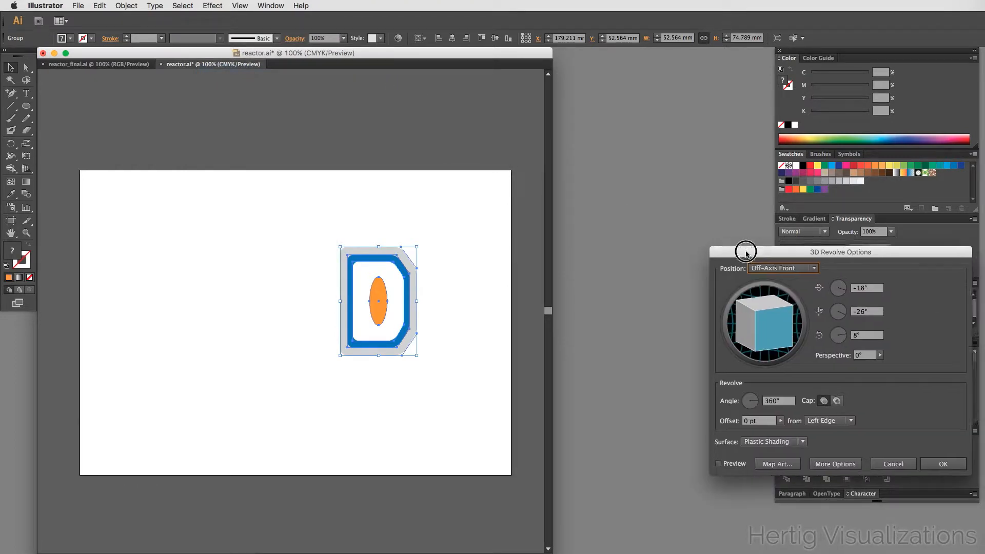
left_click_drag(757, 251, 525, 116)
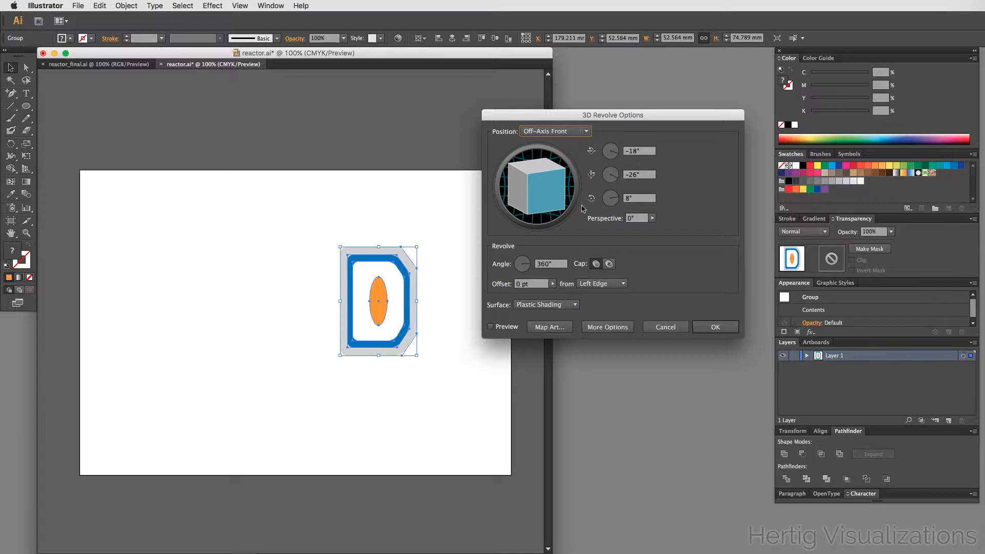
left_click(492, 327)
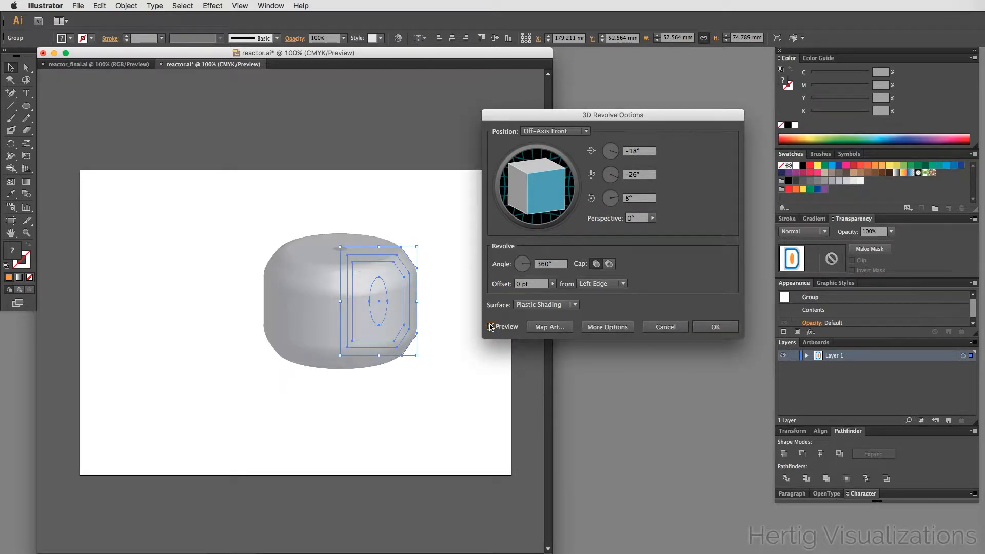
- Set the 3D rotation angles to -20°, 0° and 0°
left_click(627, 150)
type("-20")
key("Tab")
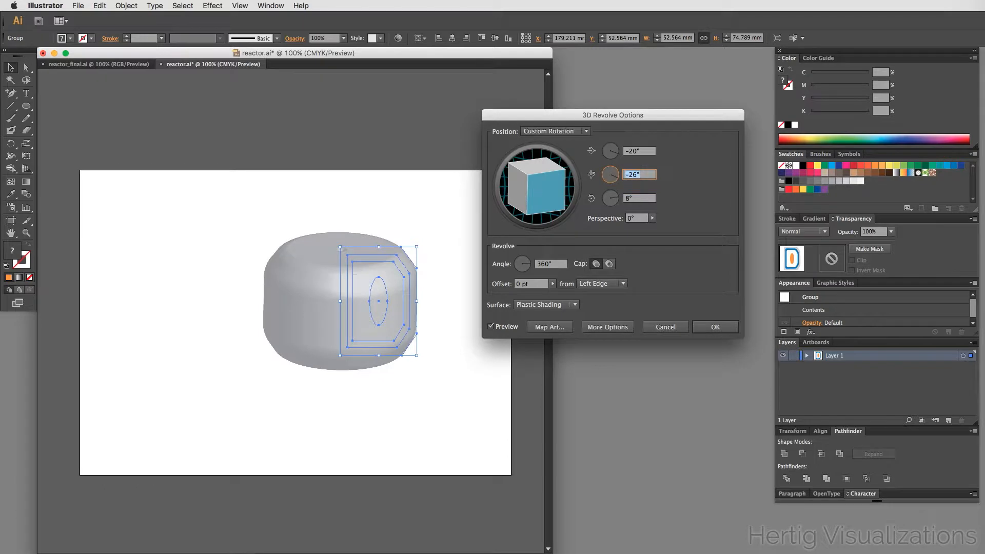
type("0")
key("Tab")
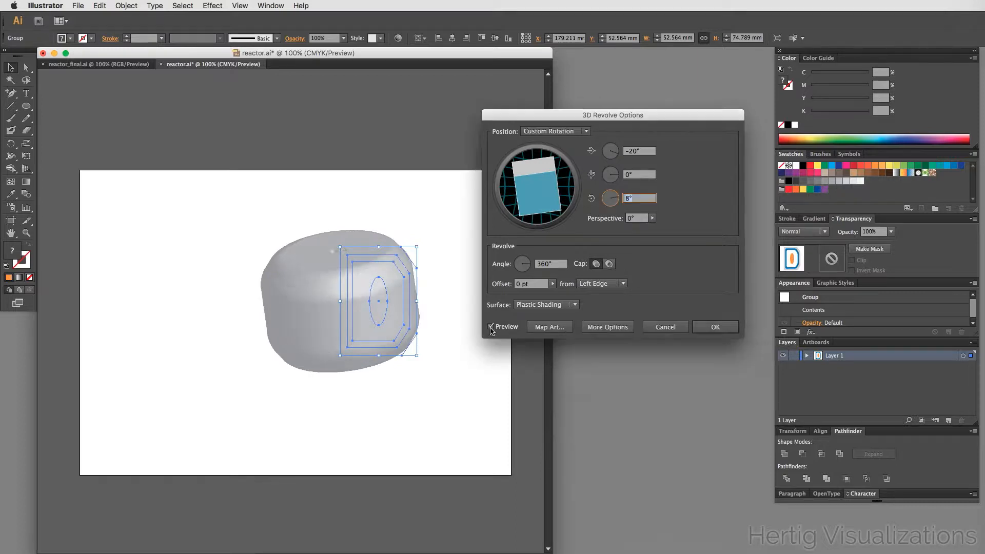
left_click(490, 328)
key("Tab")
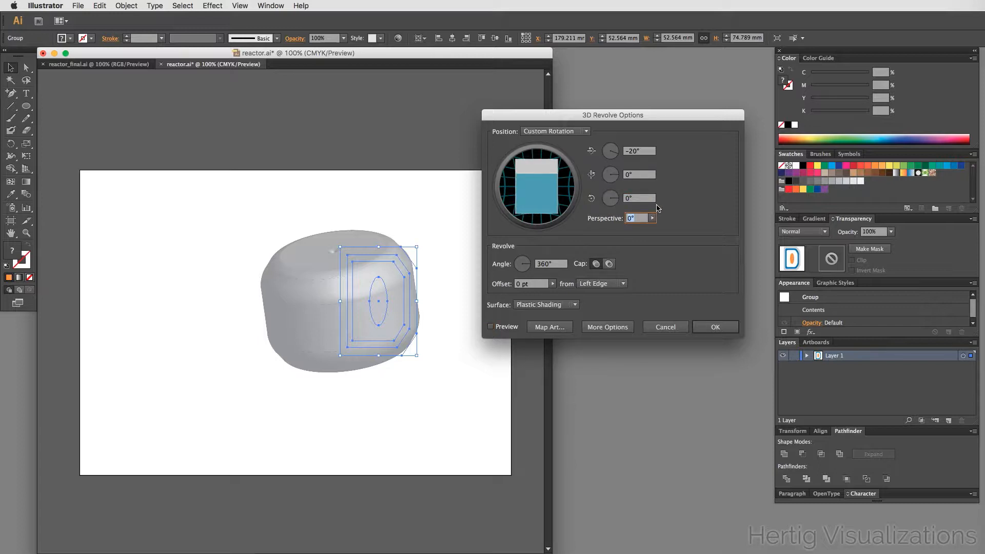
- Set the revolve angle to 180° and the offset to 60 pt from the left edge
left_click(544, 265)
type("18")
key("Tab")
left_click(516, 285)
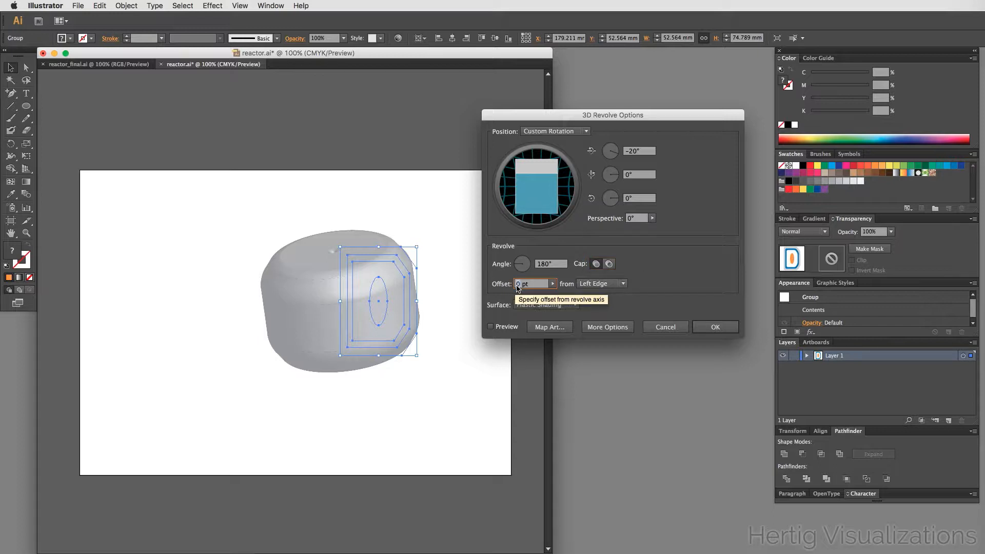
type("50")
key("Tab")
left_click(490, 326)
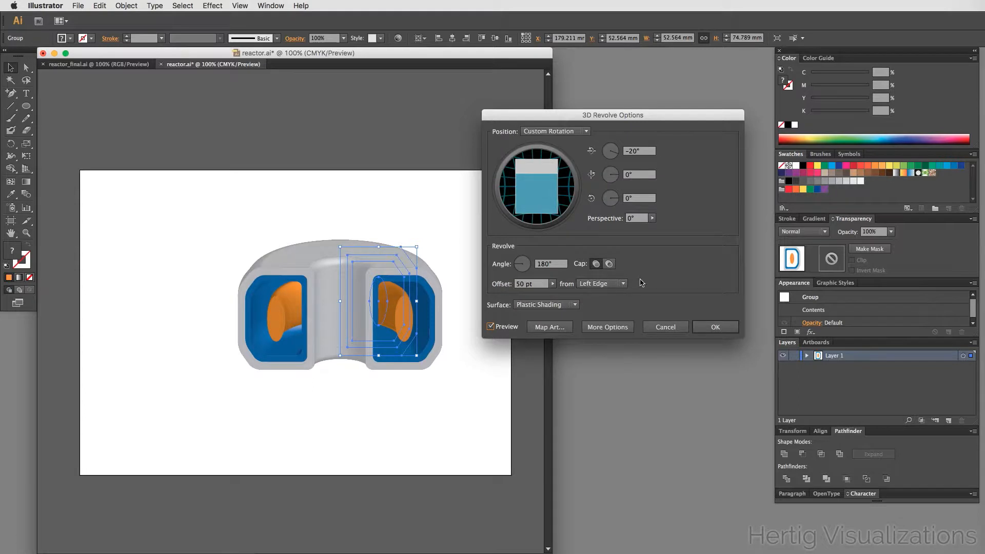
left_click(520, 288)
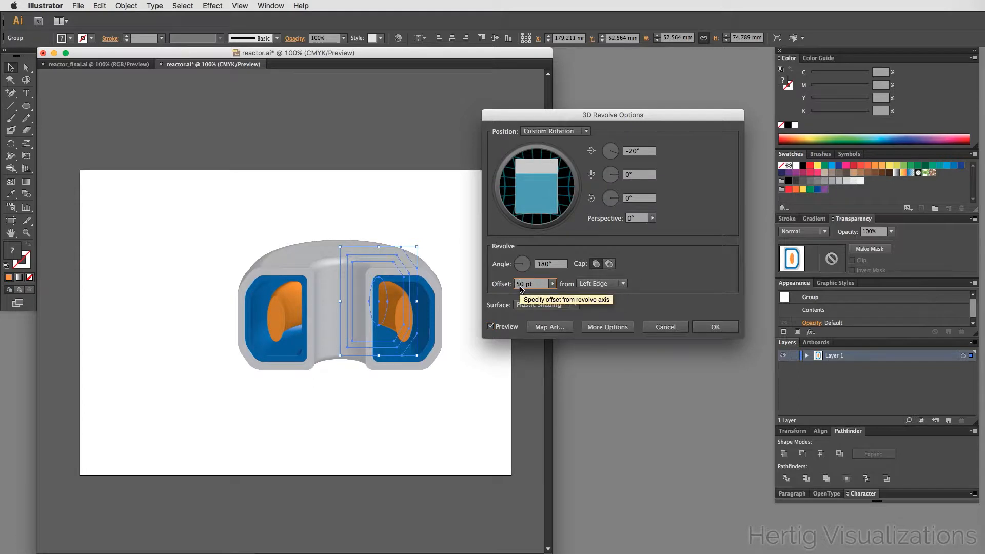
key("Delete")
type("6")
key("Tab")
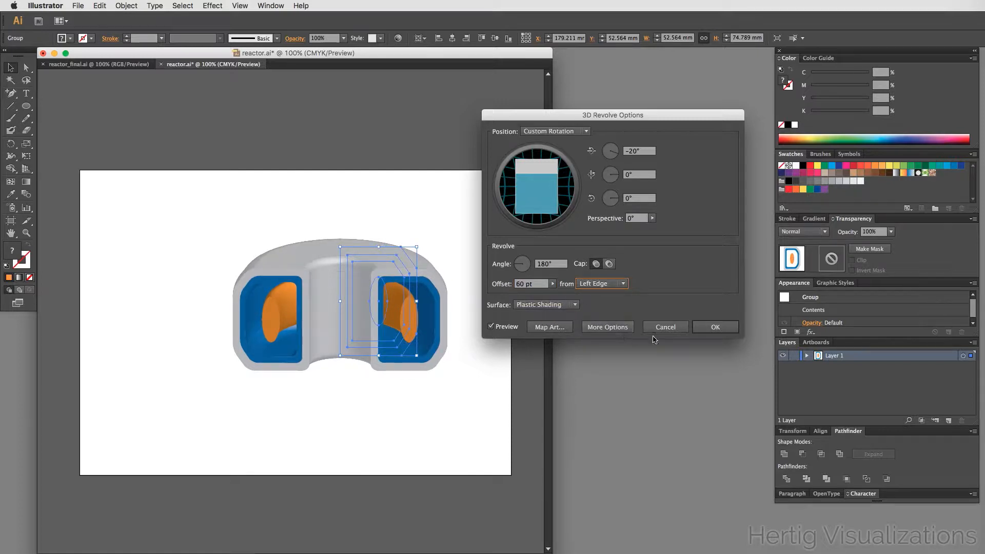
- Expand the surface options, set blend steps to 50, and apply the 3D Revolve effect
left_click(619, 331)
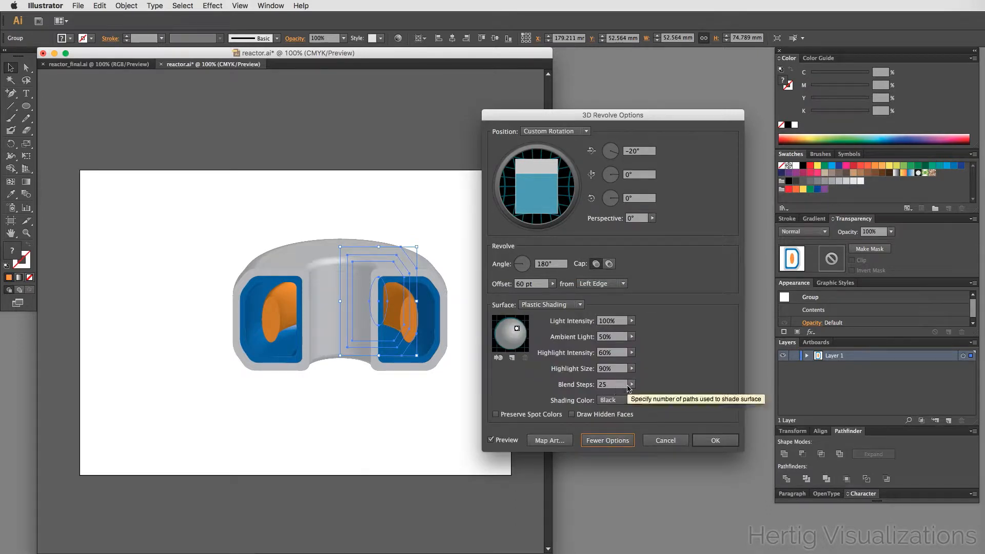
left_click(610, 386)
type("5")
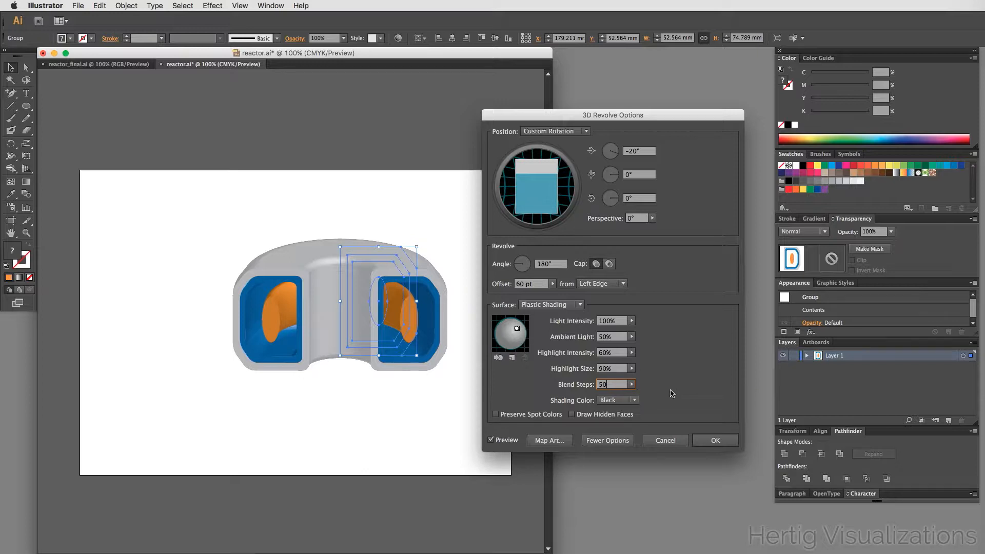
key("Tab")
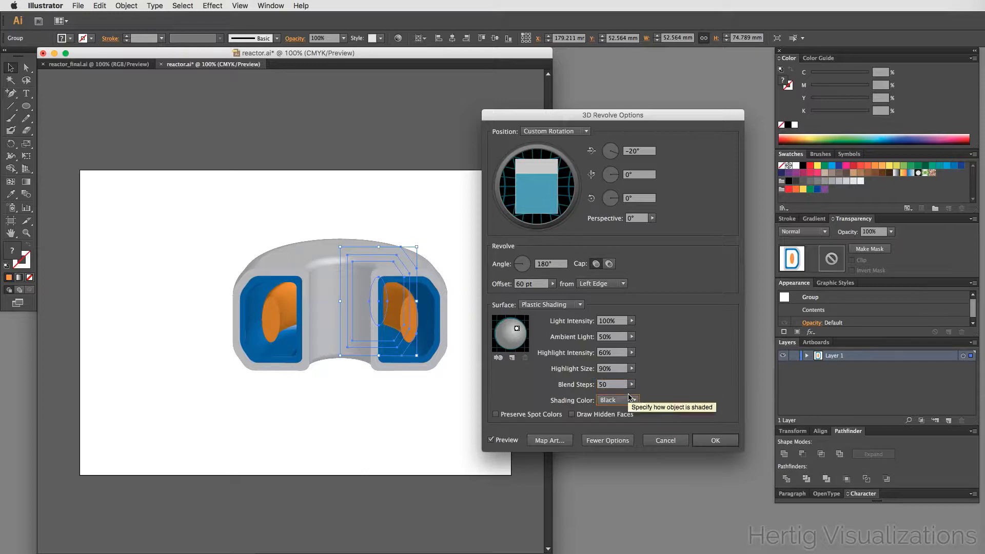
left_click(718, 440)
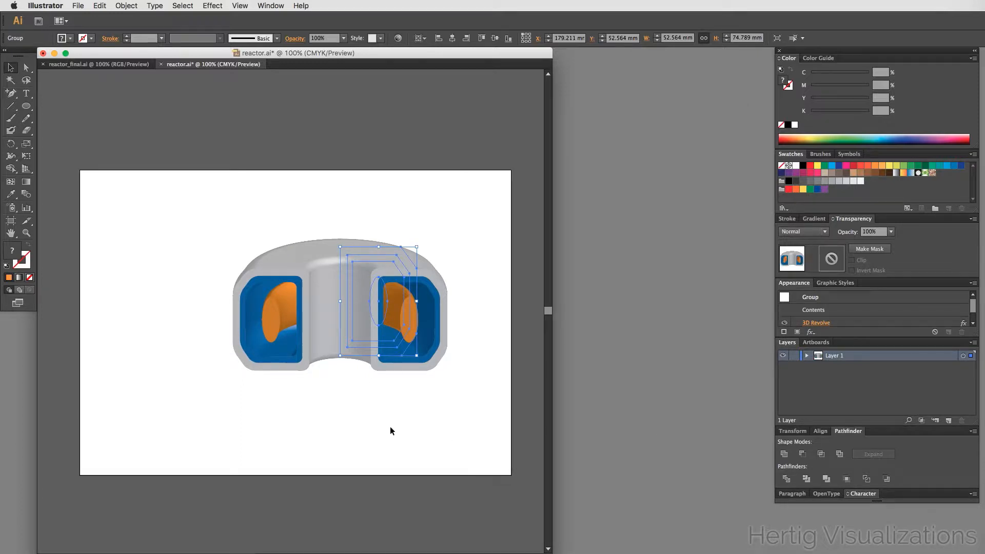
- Deselect the revolved reactor shape and save the document
left_click(390, 427)
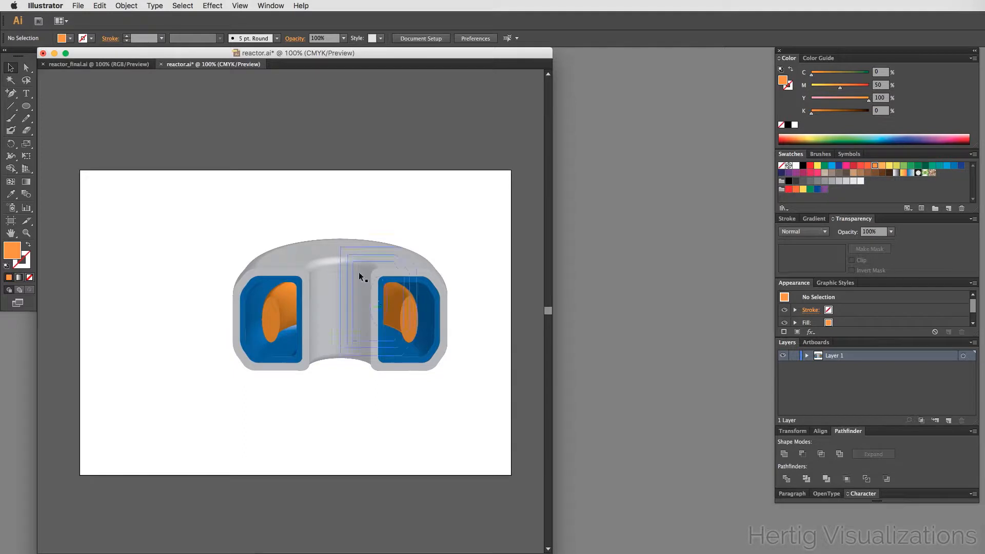
scroll(333, 267, "down", 1)
left_click_drag(167, 176, 459, 383)
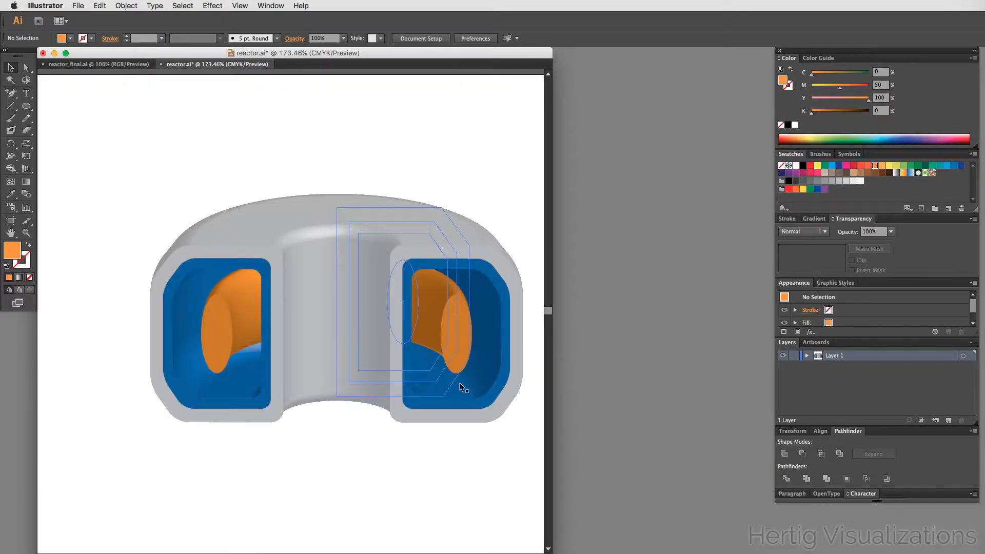
key("super+s")
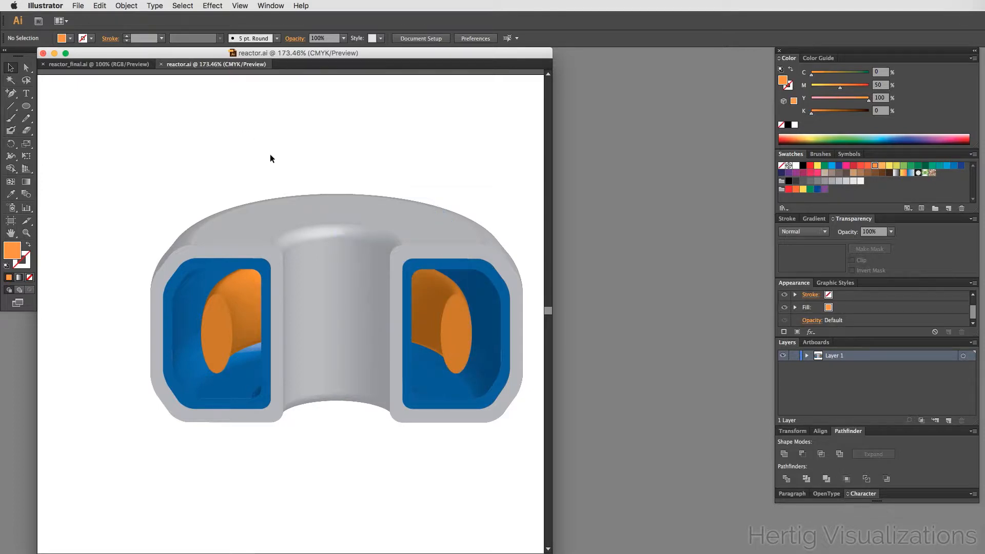
- Compare with the reactor_final.ai reference illustration and return to reactor.ai
left_click(76, 66)
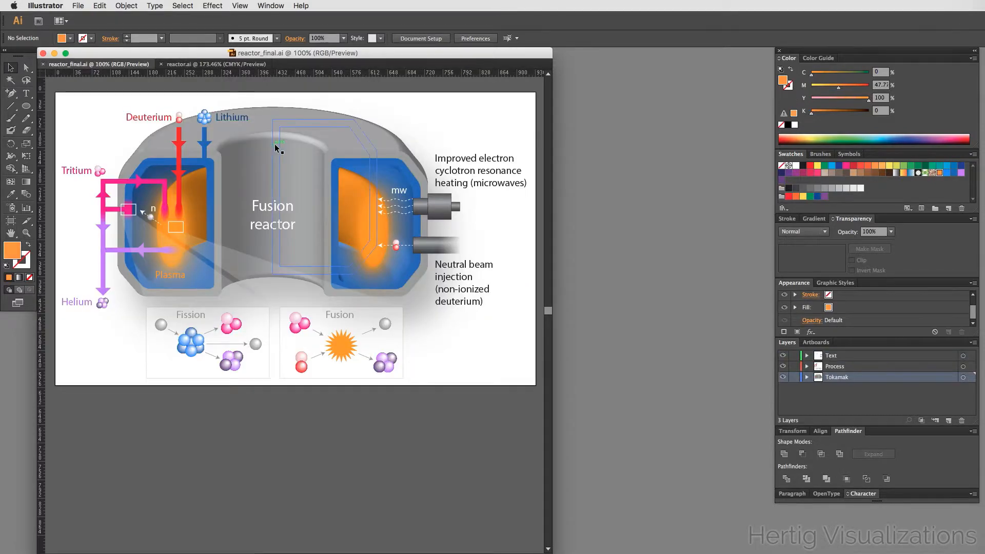
scroll(290, 179, "down", 3)
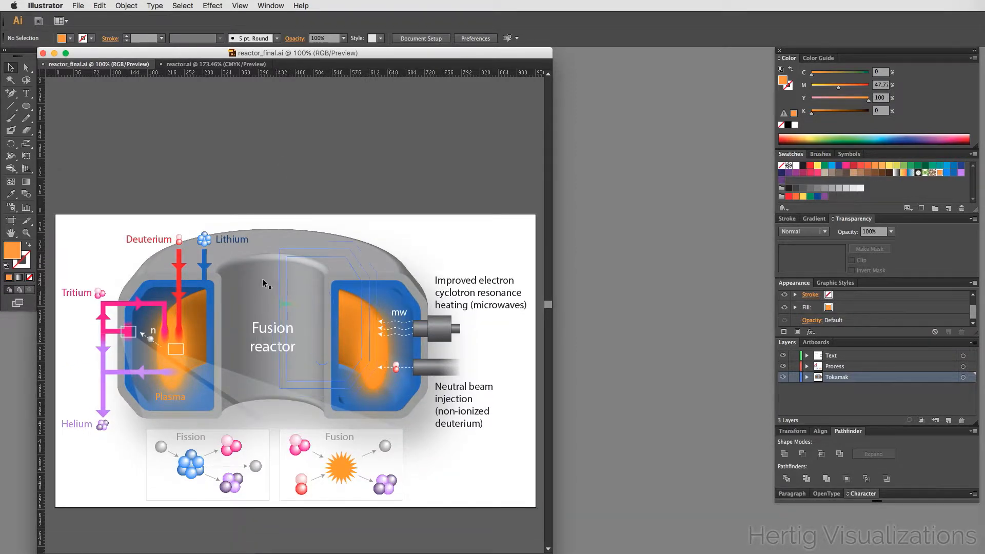
left_click(191, 64)
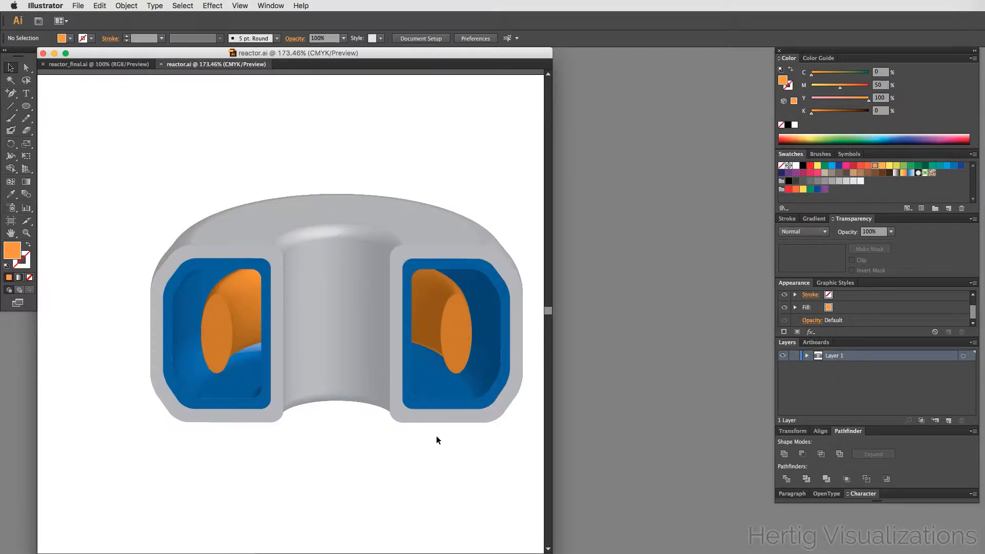
- Copy the orange ellipse out of the group and place the pasted copy over the right chamber opening
left_click(396, 312)
double_click(395, 313)
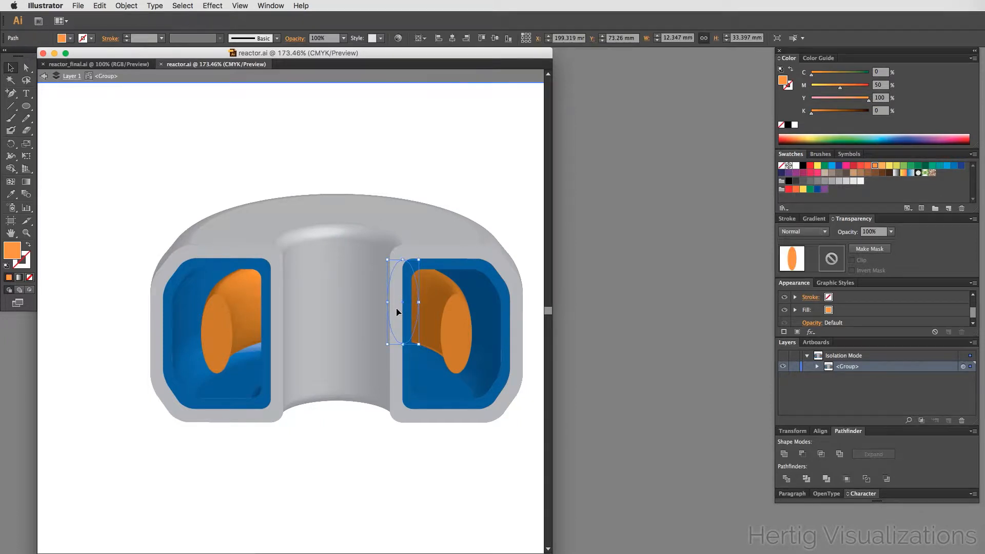
key("a")
key("v")
double_click(456, 178)
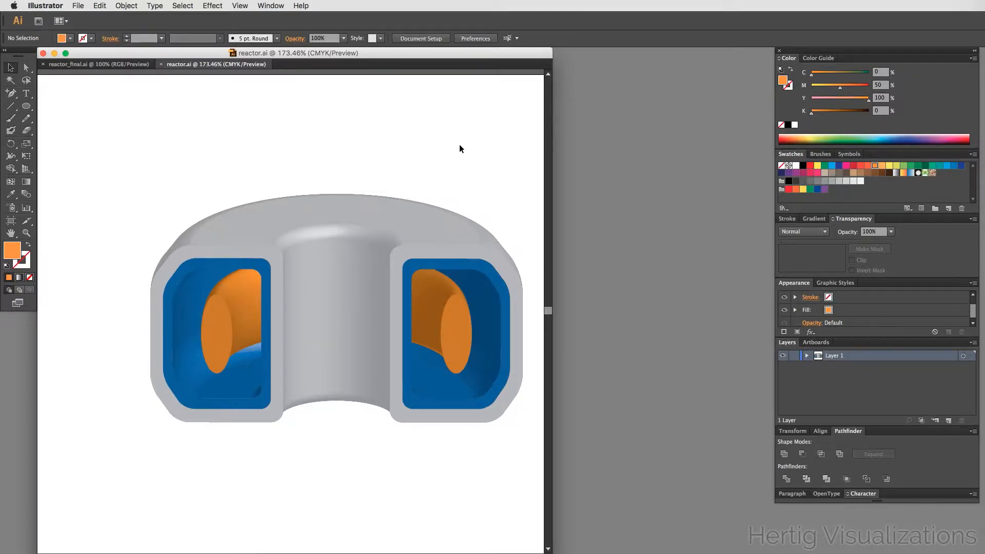
left_click_drag(484, 176, 445, 176)
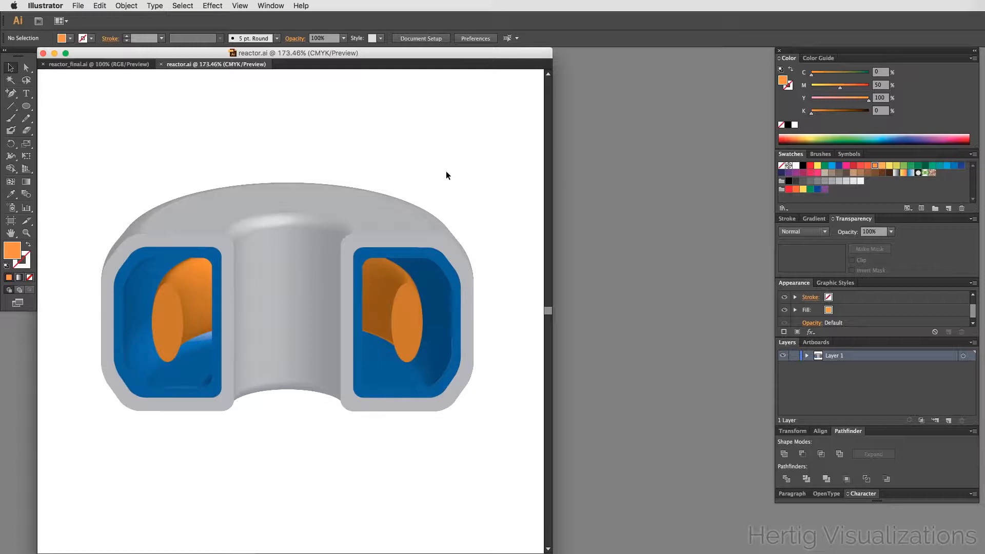
key("super+v")
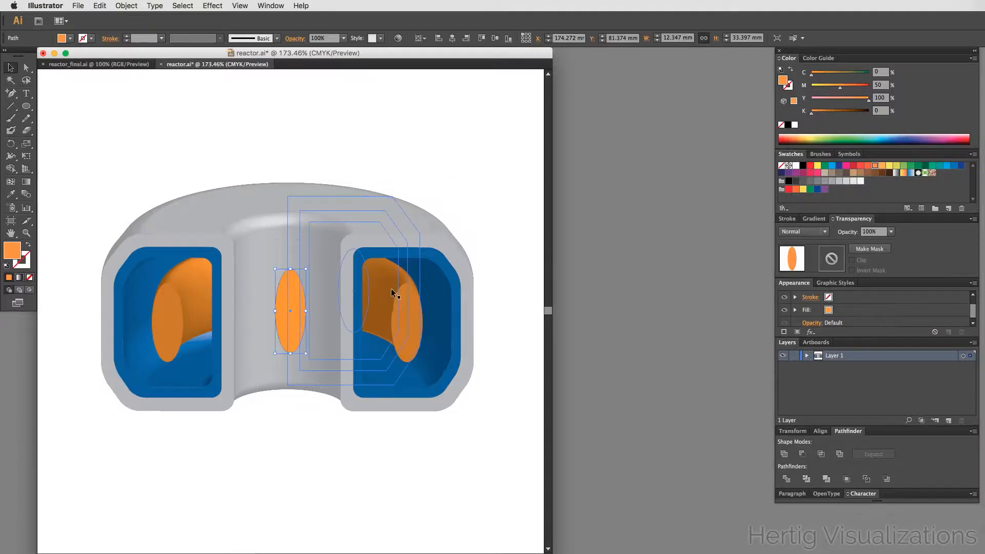
left_click_drag(284, 327, 401, 352)
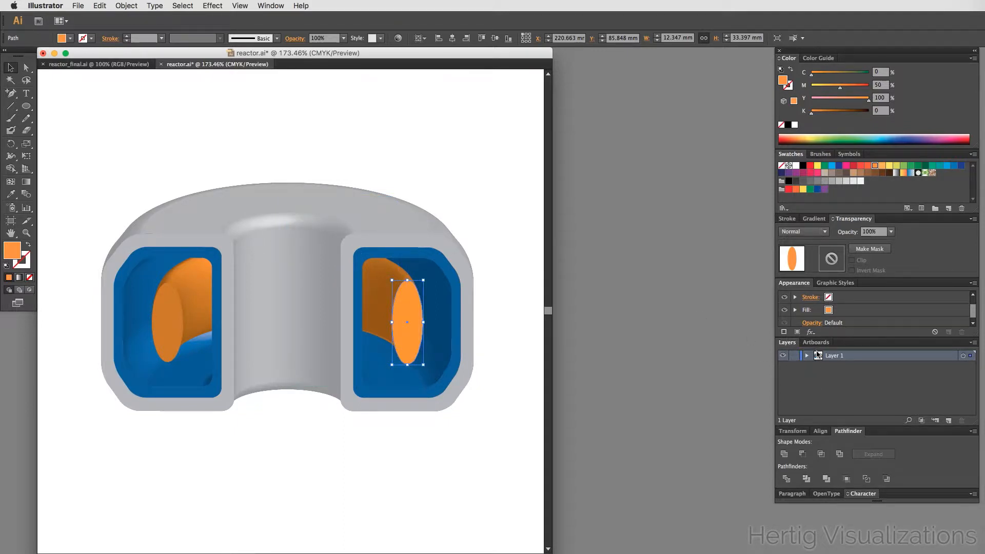
- Apply an Outer Glow effect to the pasted orange ellipse with preview on and glow colour FFAA00
left_click(212, 6)
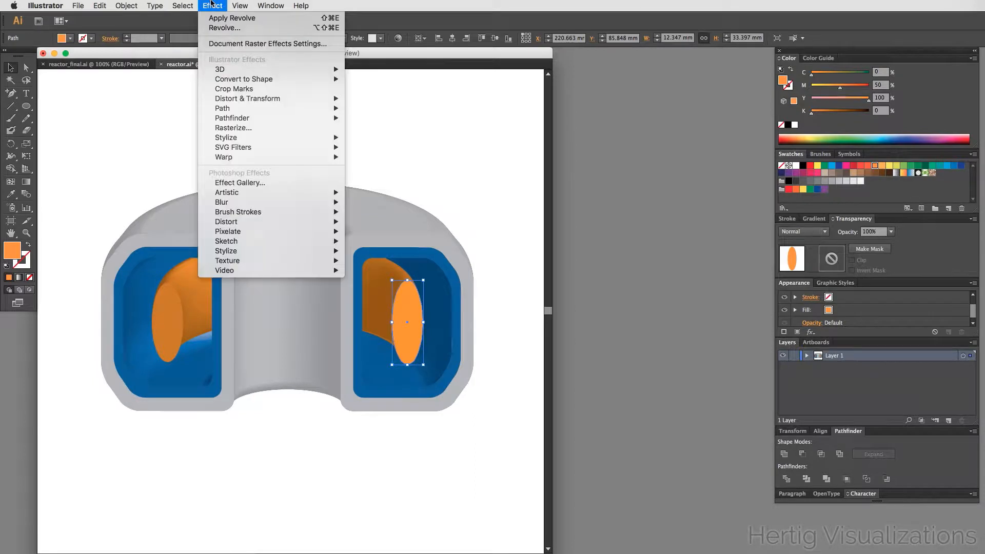
mouse_move(275, 144)
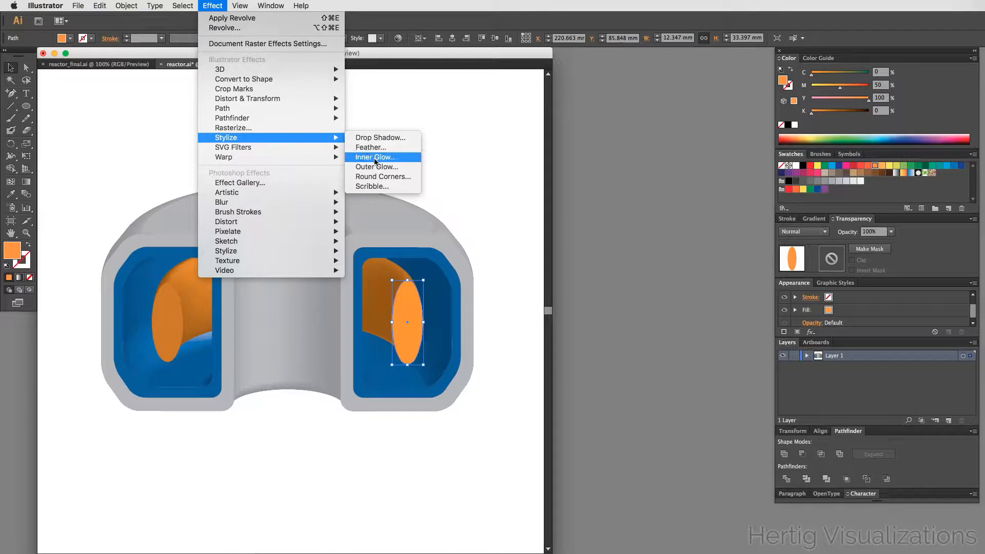
left_click(384, 168)
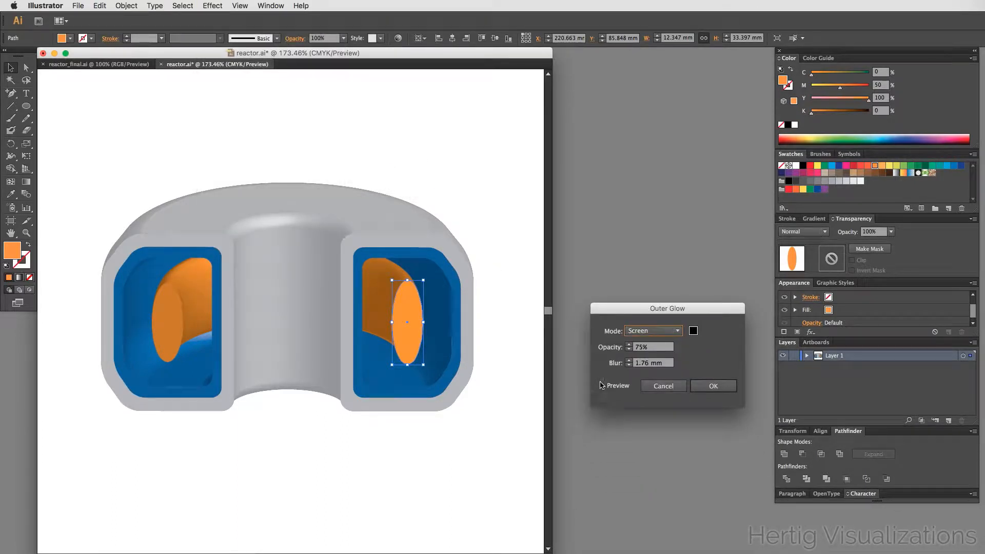
left_click(603, 386)
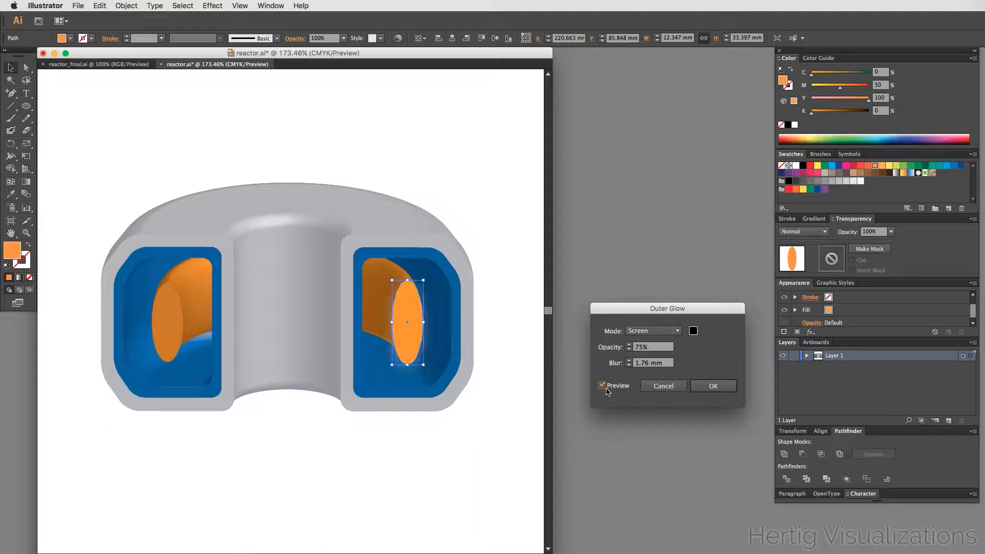
left_click(692, 332)
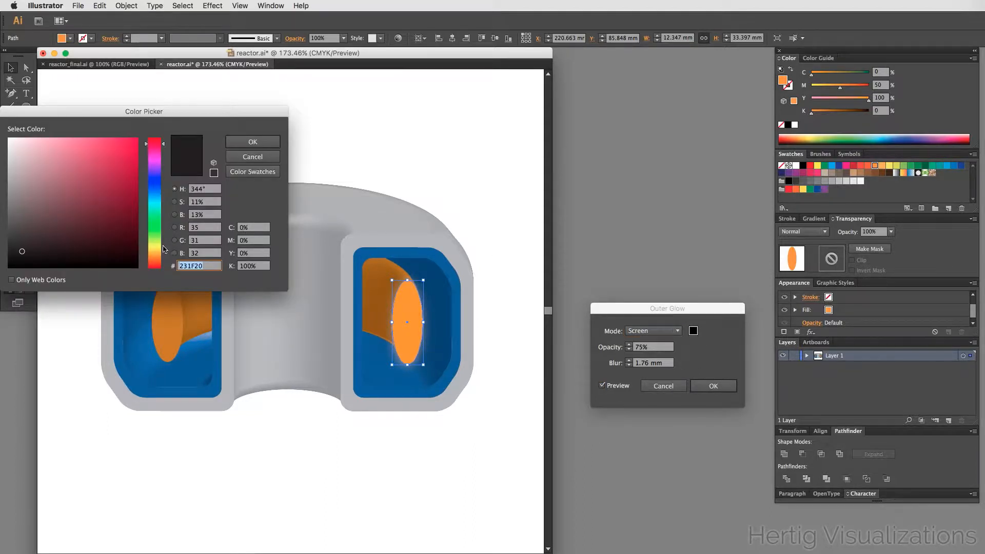
left_click(157, 253)
left_click_drag(157, 253, 164, 254)
left_click_drag(130, 144, 158, 129)
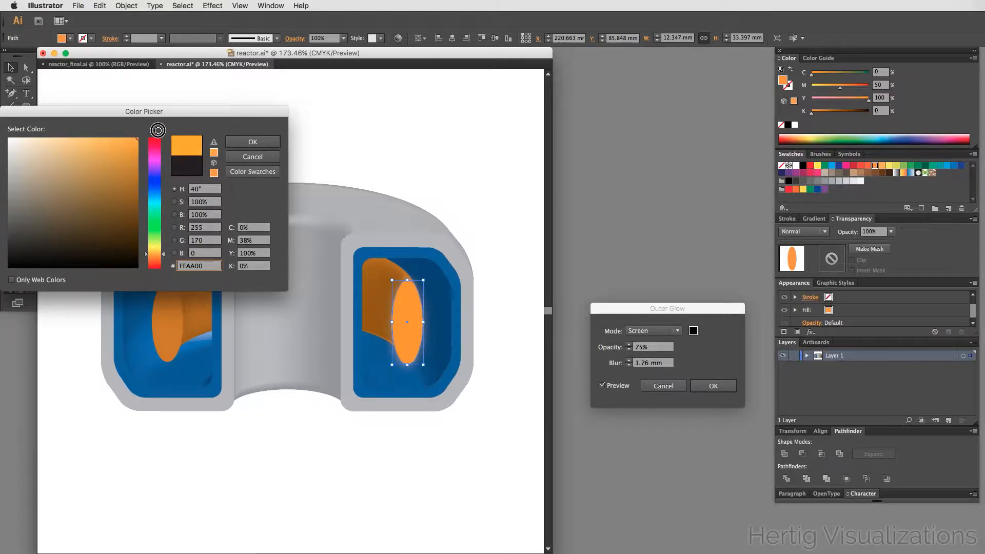
left_click_drag(165, 254, 163, 253)
left_click(249, 147)
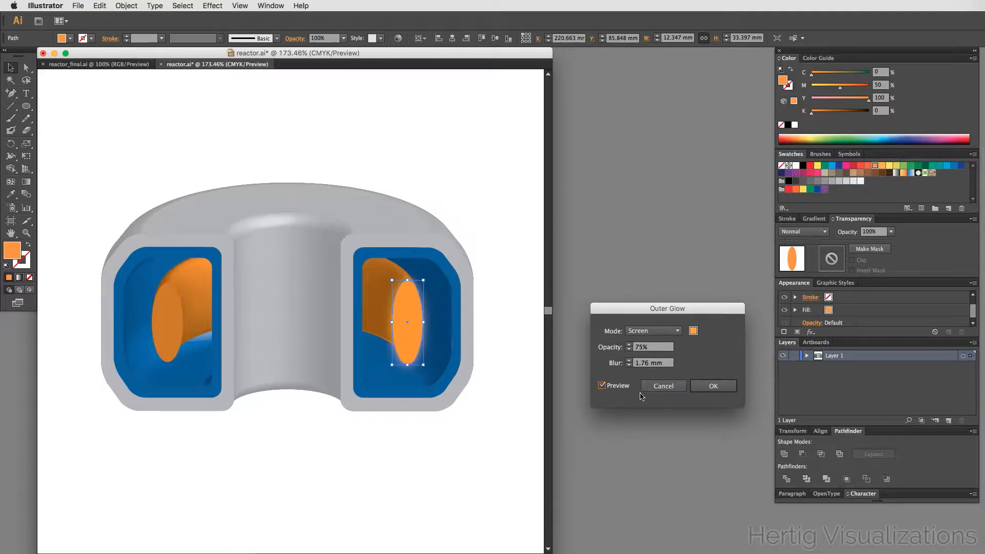
- Set the outer glow blur to 5 mm in Screen mode, apply the effect, and deselect
left_click(629, 361)
left_click(629, 361)
left_click(629, 361)
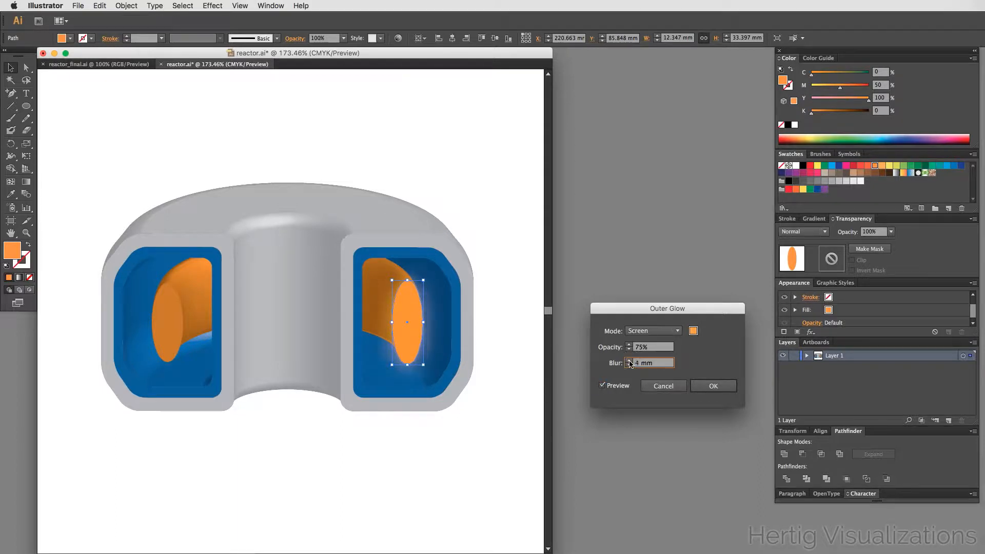
left_click(628, 360)
left_click(650, 335)
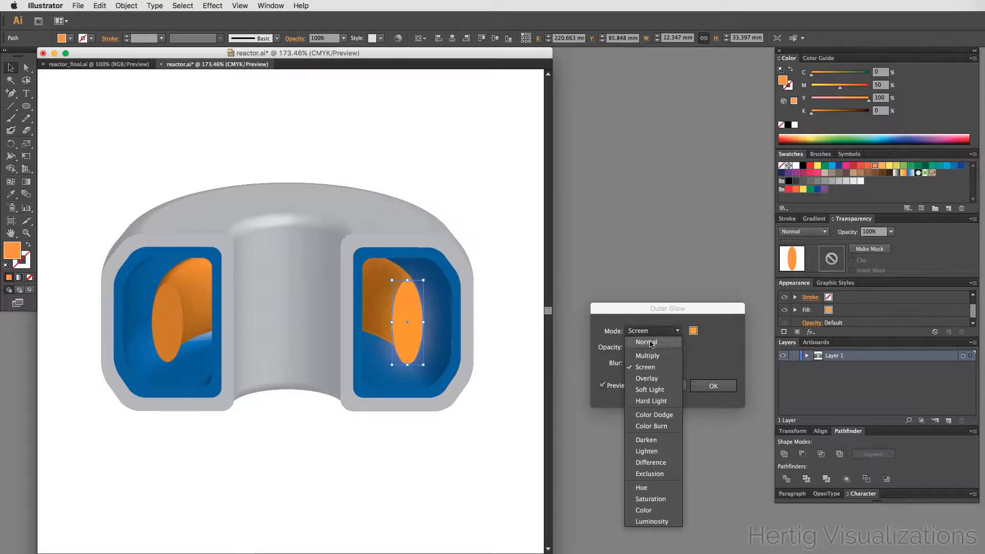
left_click(637, 335)
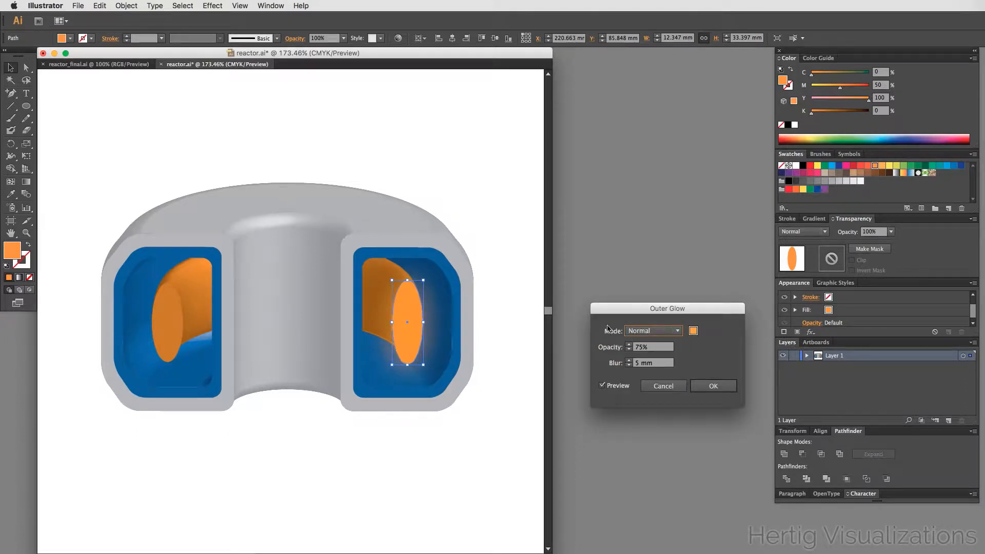
left_click(661, 333)
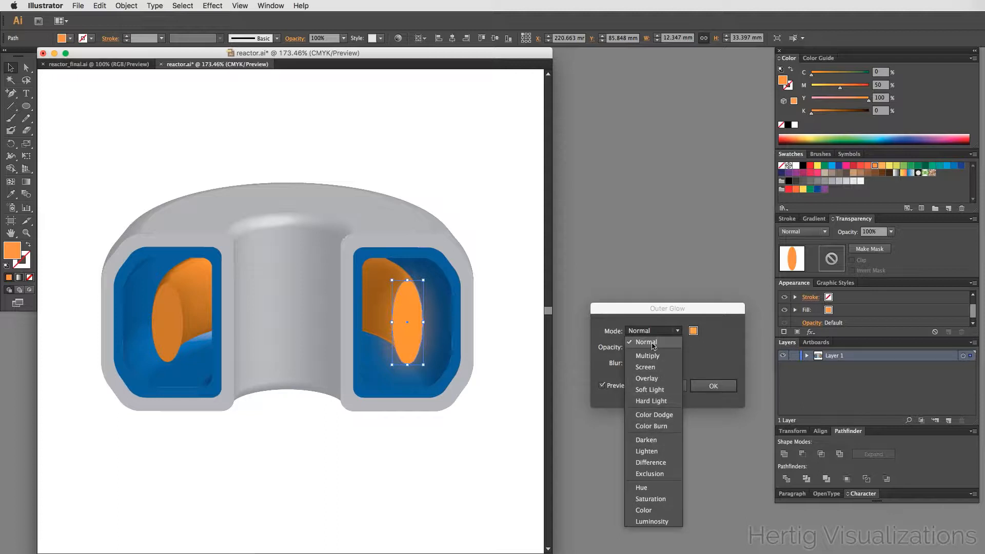
left_click(643, 368)
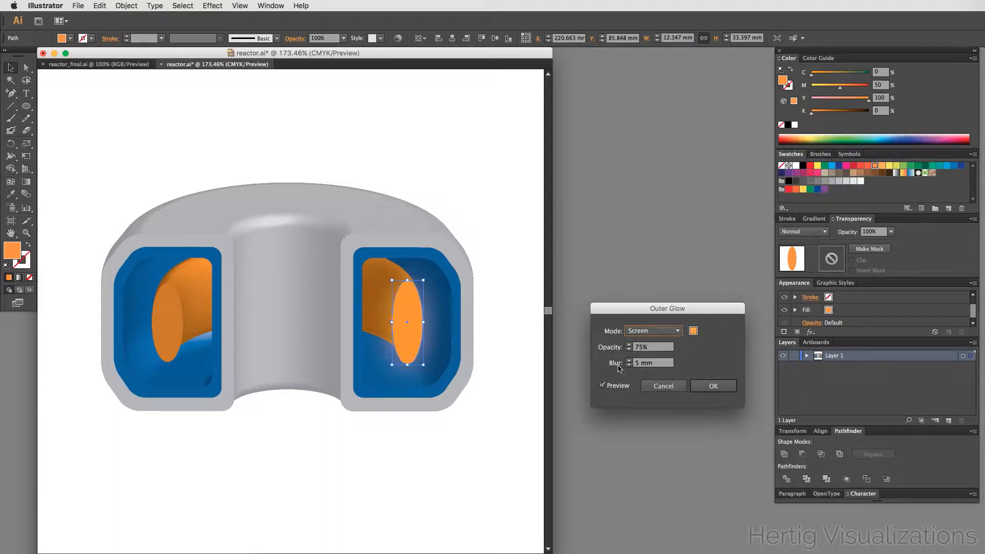
left_click(713, 387)
left_click(489, 467)
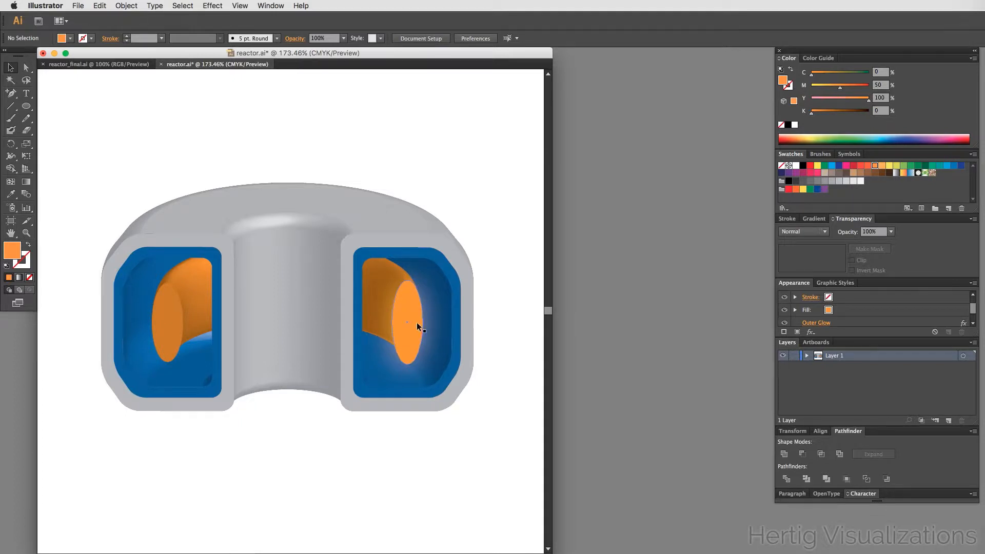
- Apply a Gaussian Blur of 14.6 pixels to the glowing ellipse in the right chamber
left_click(409, 310)
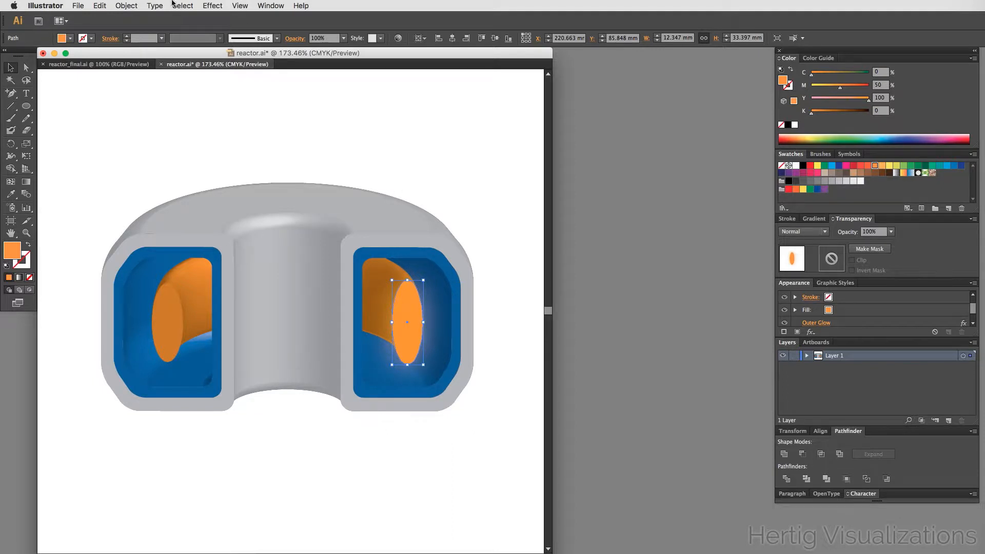
left_click(215, 5)
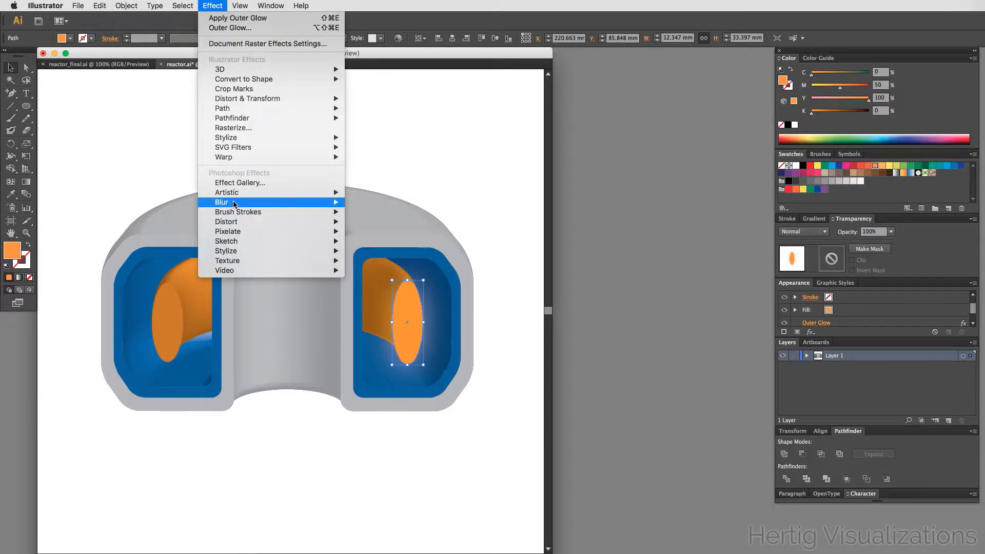
mouse_move(234, 204)
left_click(378, 202)
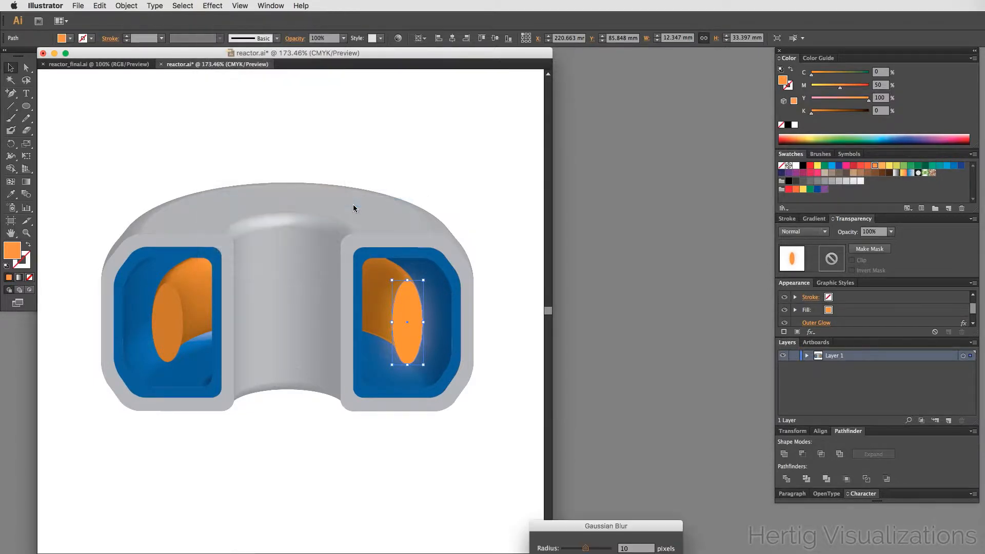
left_click_drag(620, 518, 655, 258)
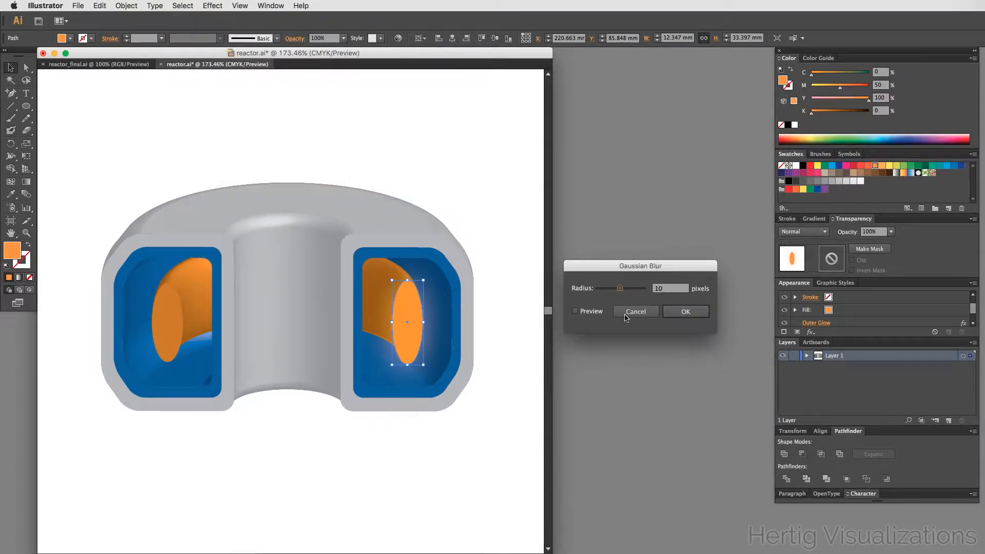
left_click(588, 313)
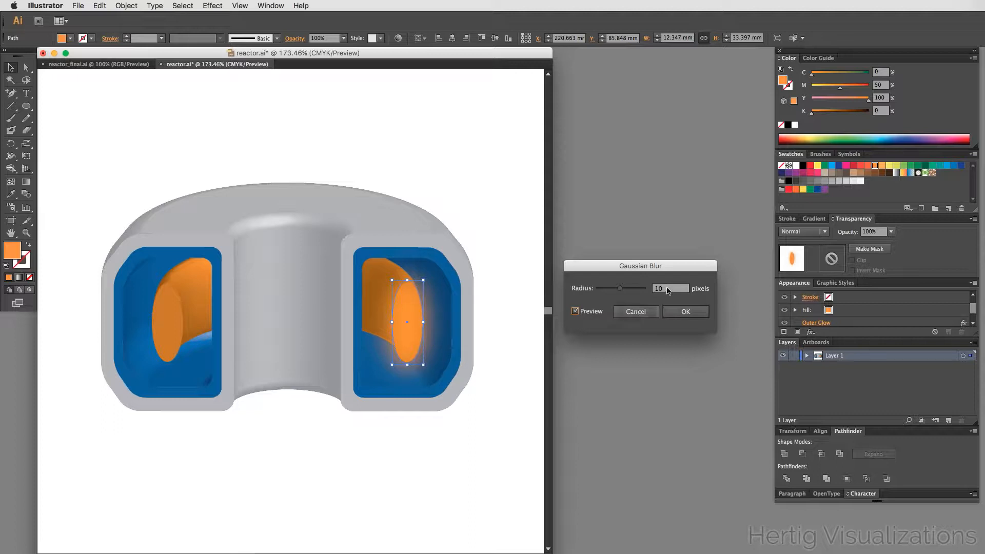
left_click_drag(620, 288, 620, 292)
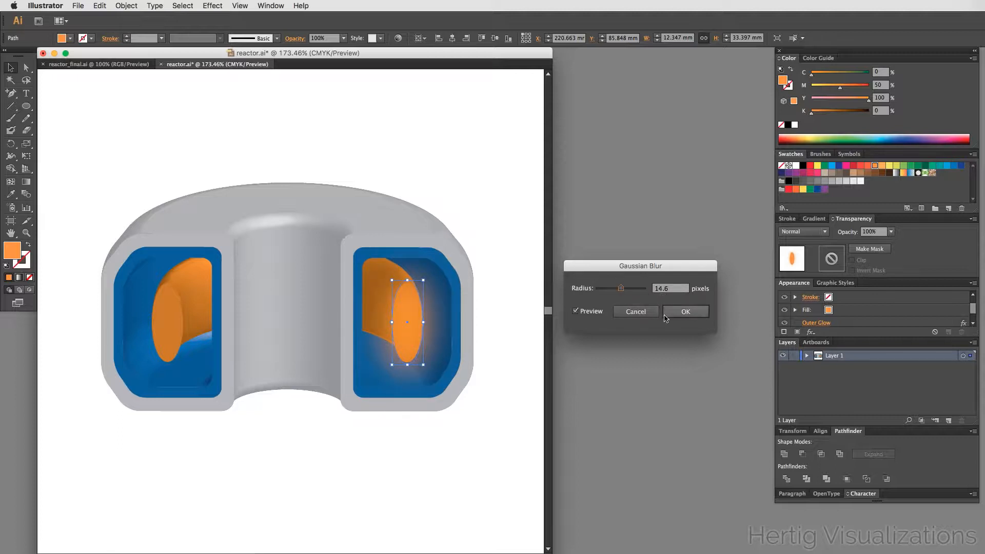
left_click(685, 312)
left_click(461, 443)
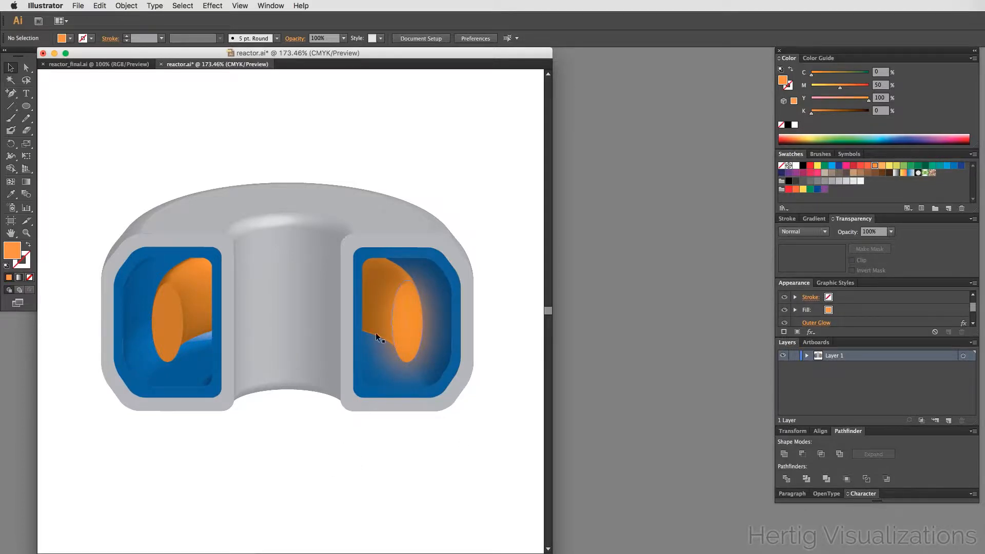
- Duplicate the blurred ellipse horizontally into the left chamber opening, then deselect
left_click(411, 335)
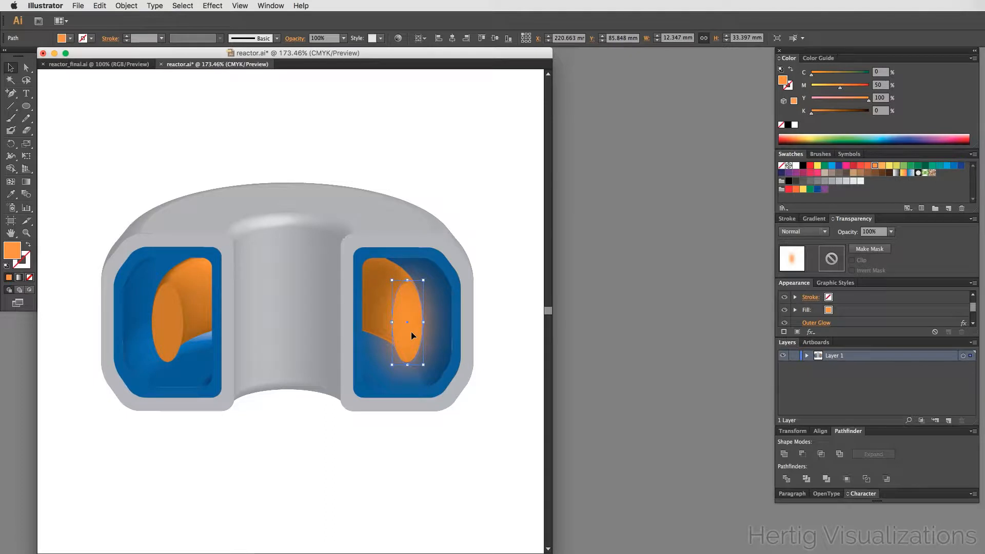
left_click_drag(408, 334, 171, 318)
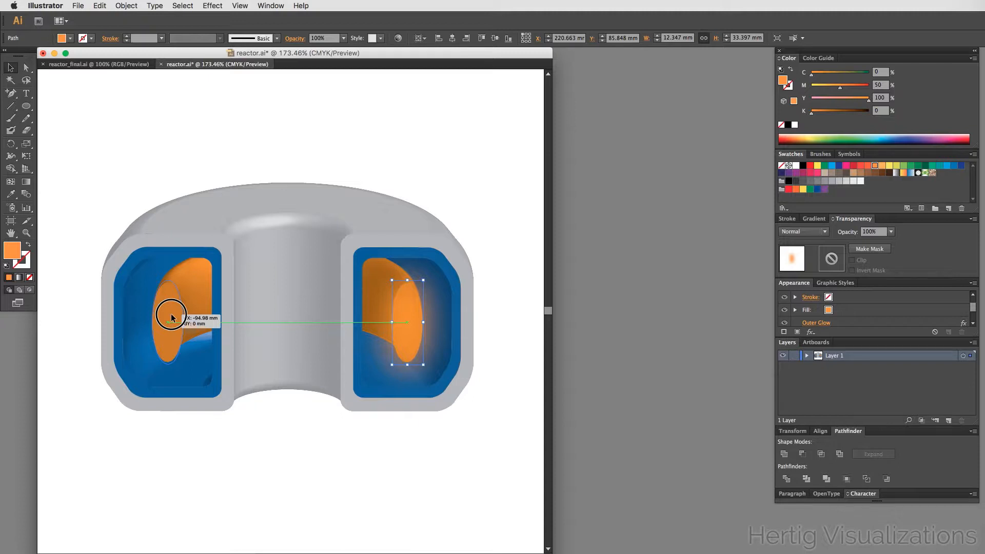
left_click_drag(172, 318, 171, 318)
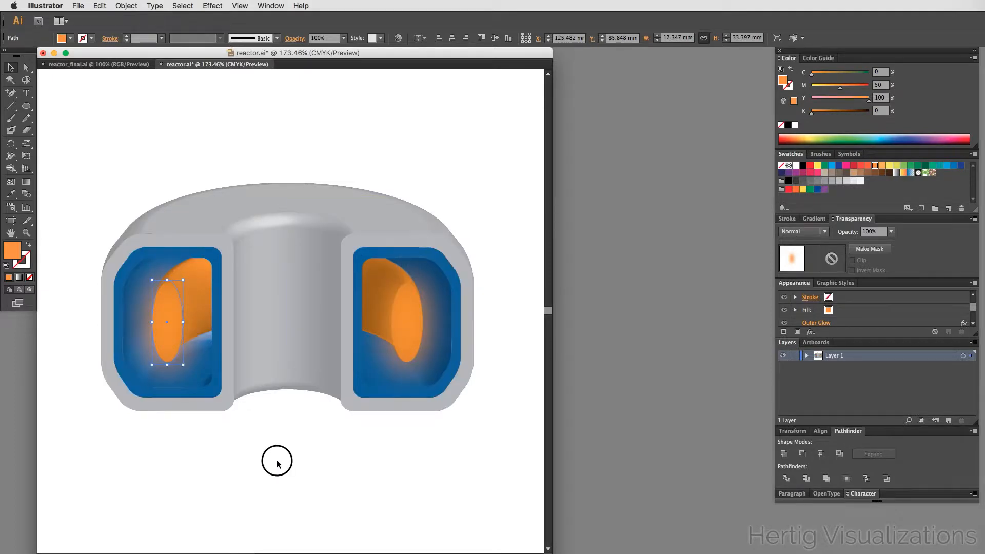
left_click(276, 460)
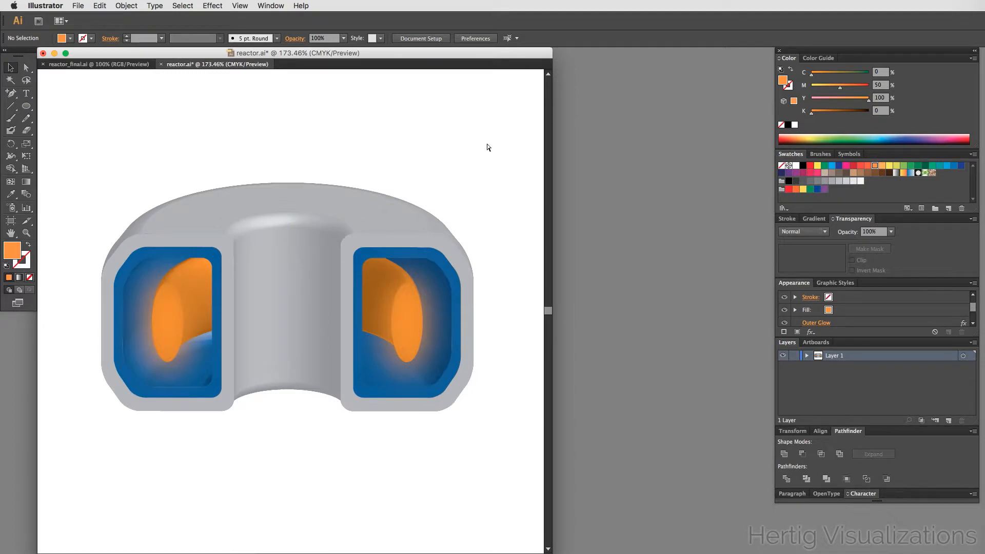
- Save the reactor.ai document
key("super+s")
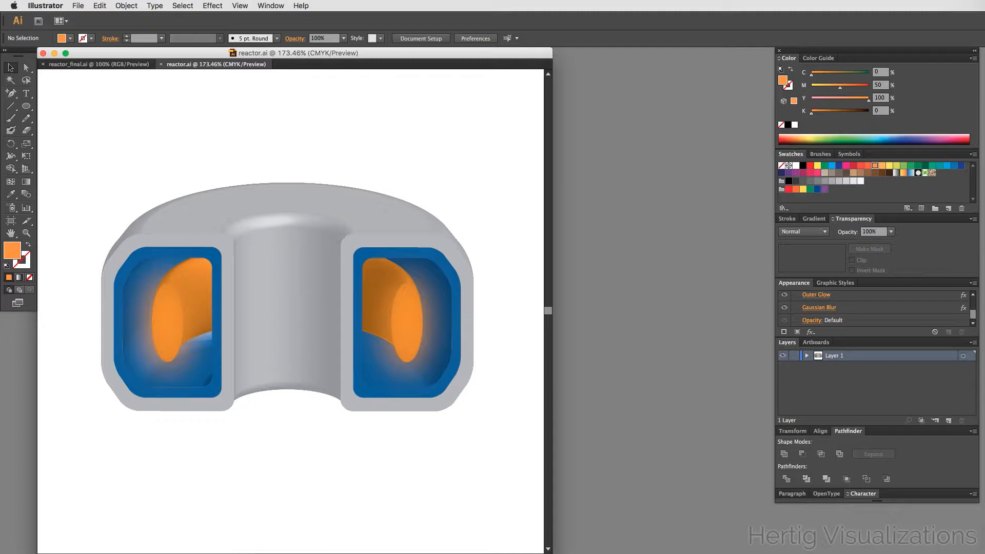
left_click_drag(552, 553, 553, 547)
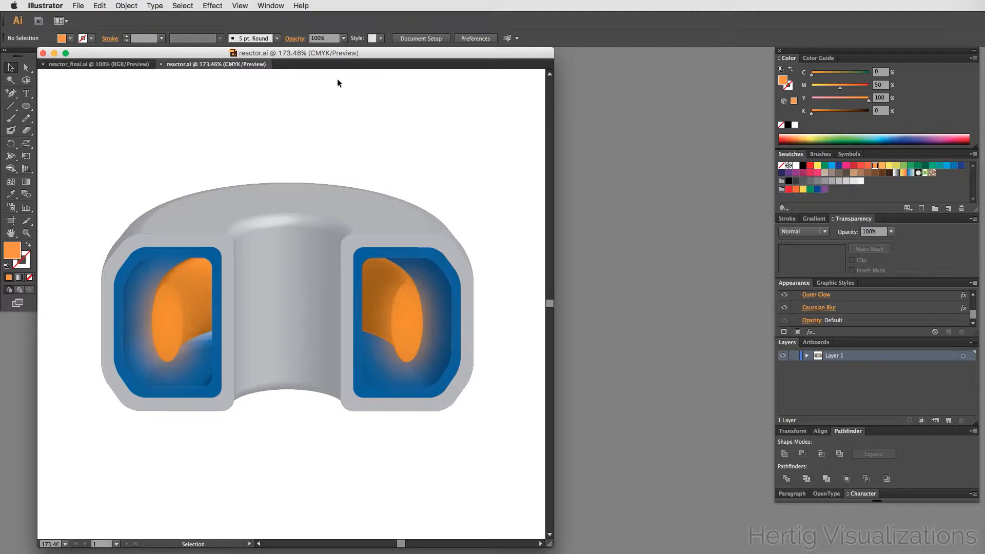
- Compare with the reactor_final.ai reference illustration and return to reactor.ai
left_click(102, 63)
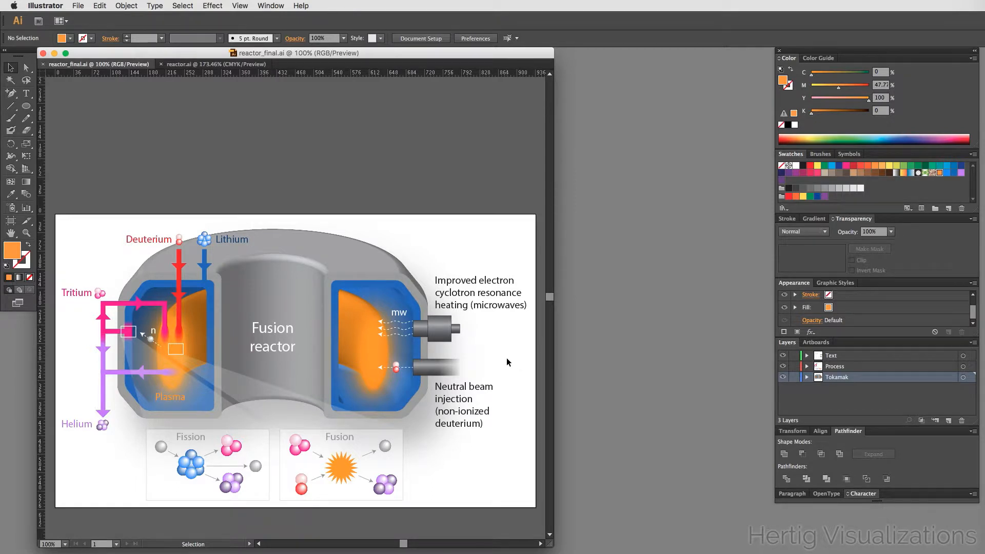
left_click(184, 64)
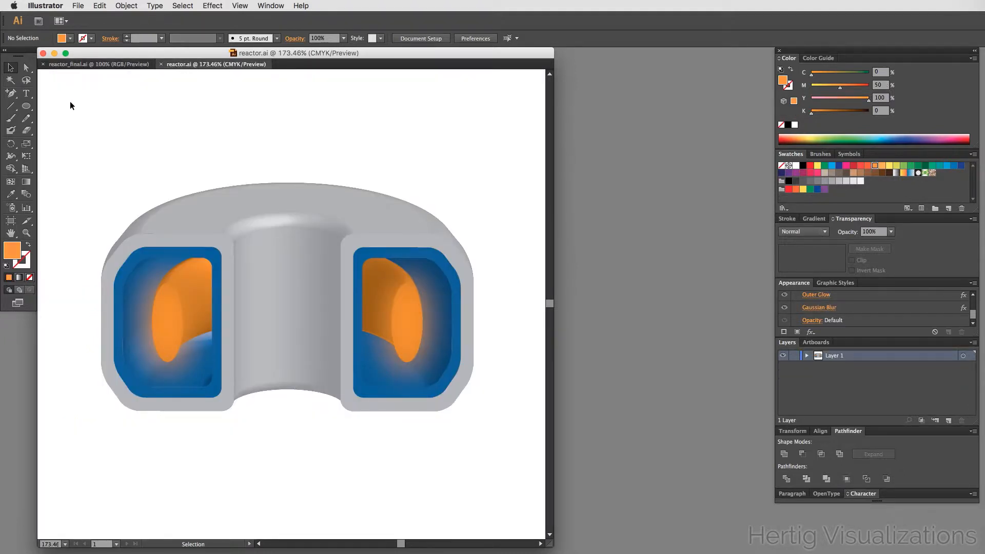
- Zoom into the right chamber's upper outer wall and draw a rectangle about 8.6 × 8.95 mm across its edge
left_click(30, 105)
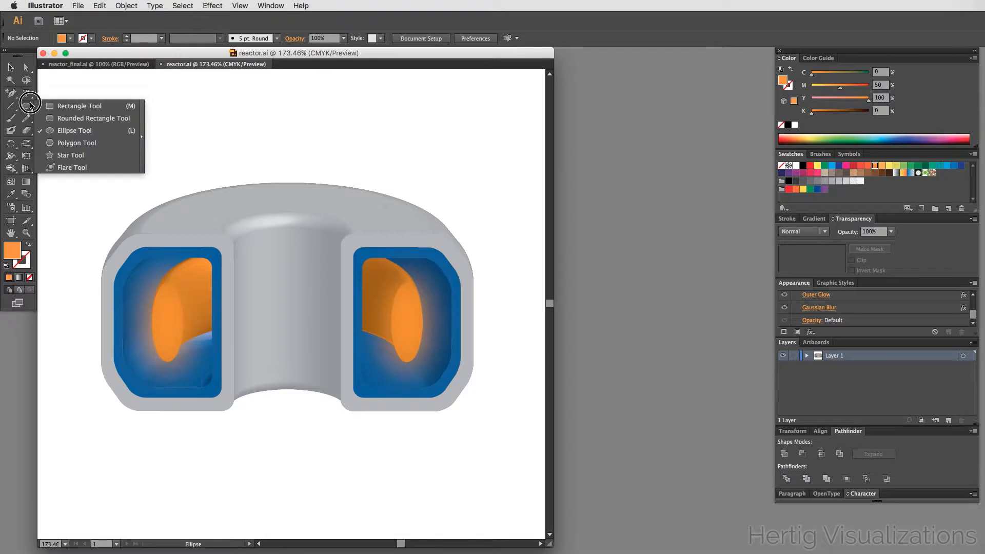
left_click(47, 106)
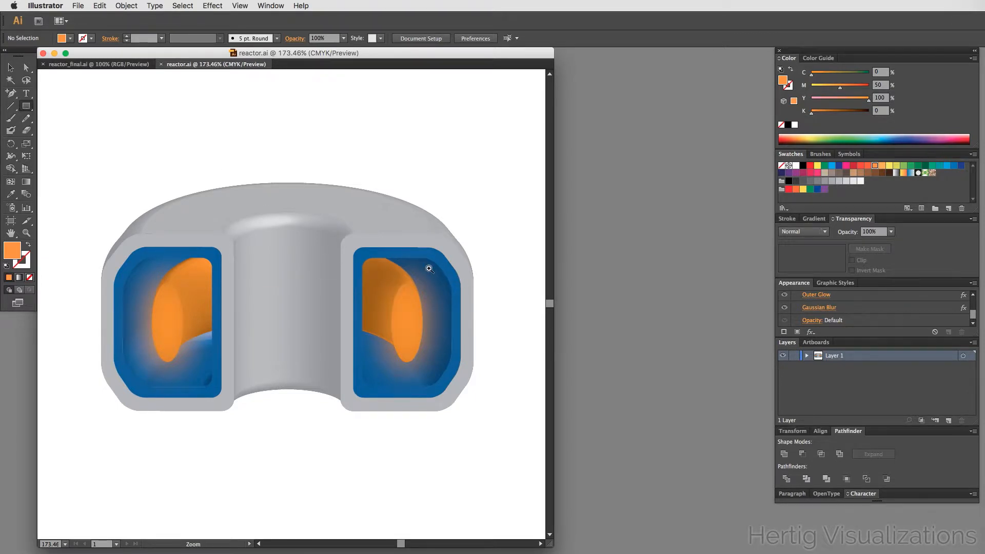
left_click_drag(438, 258, 493, 338)
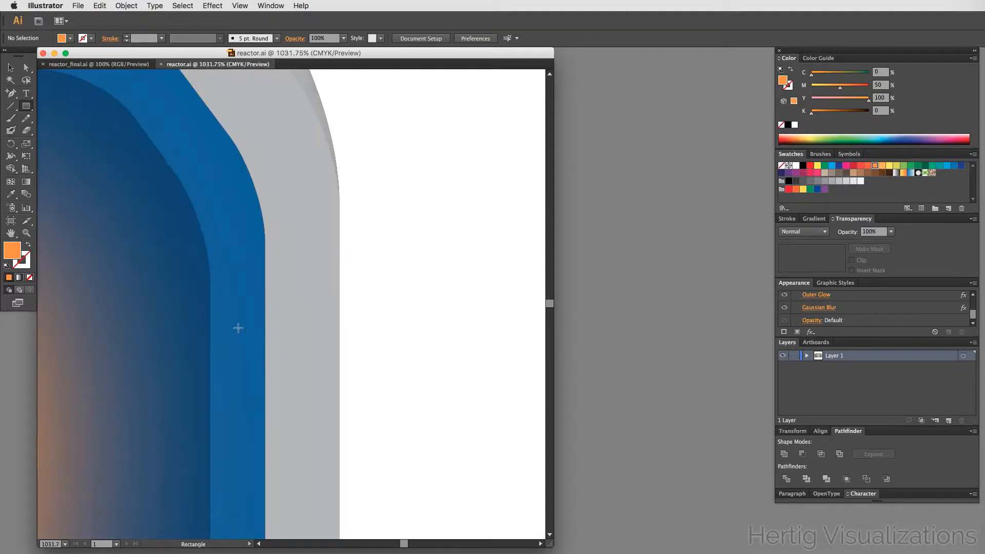
key("super+minus")
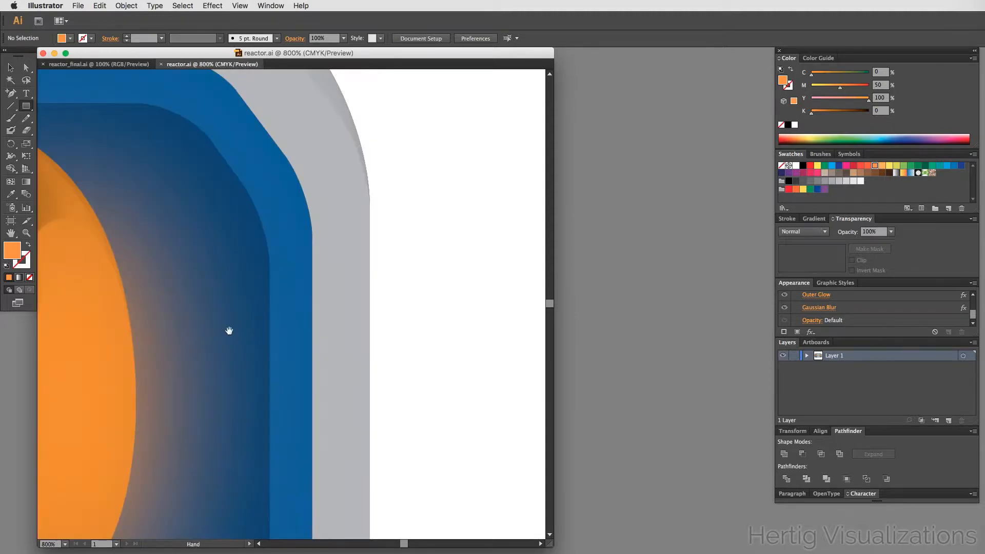
key("space")
left_click_drag(226, 333, 330, 290)
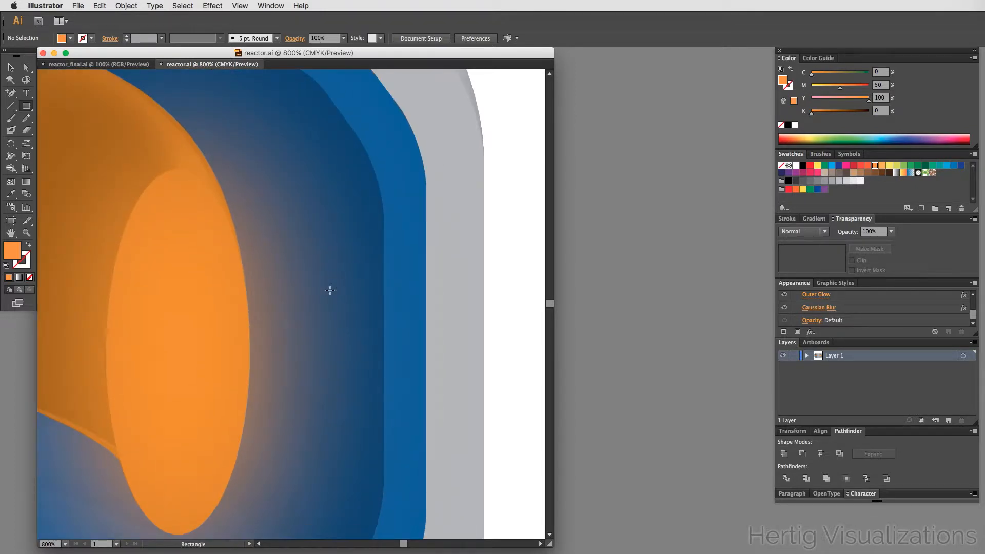
left_click(391, 248, "alt+super")
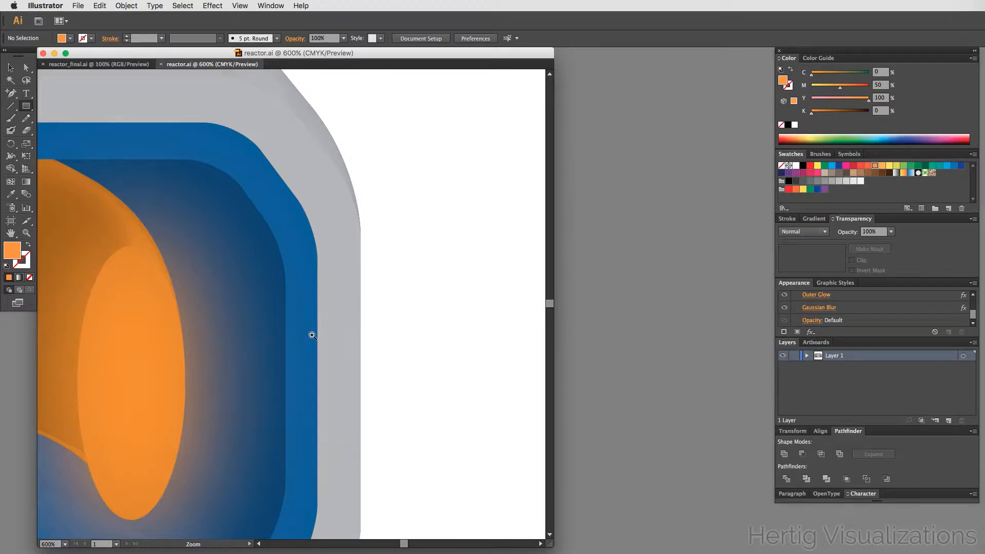
left_click(312, 335, "super")
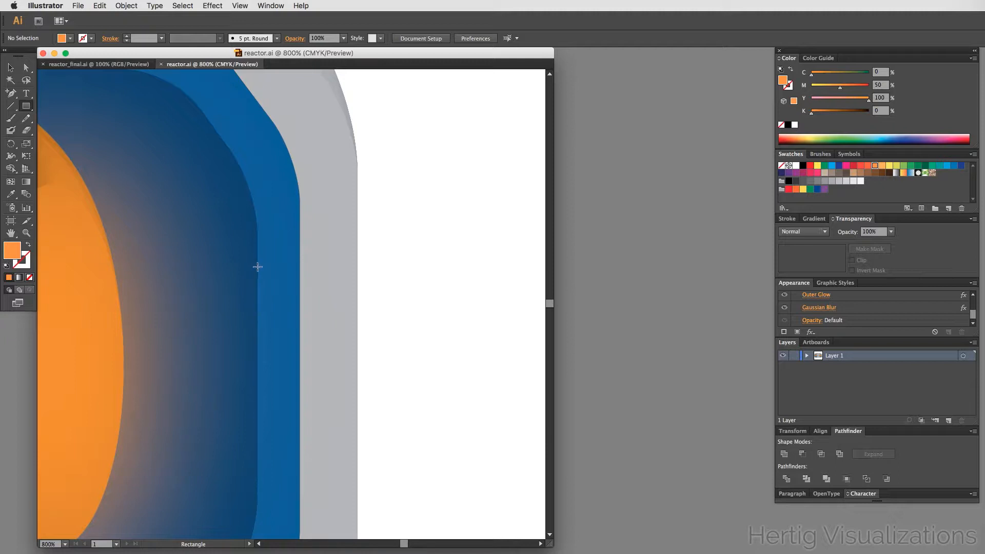
left_click_drag(258, 266, 357, 369)
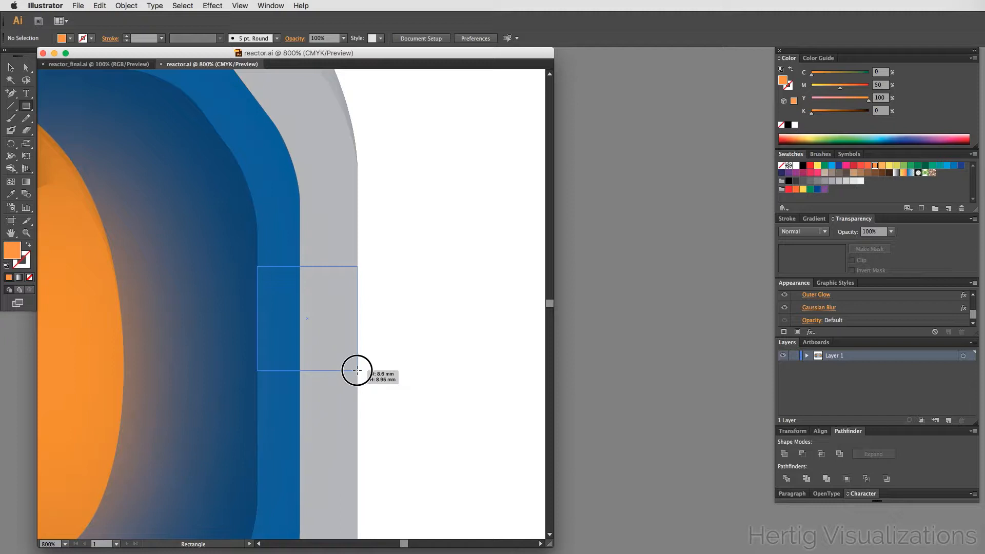
left_click_drag(357, 370, 356, 370)
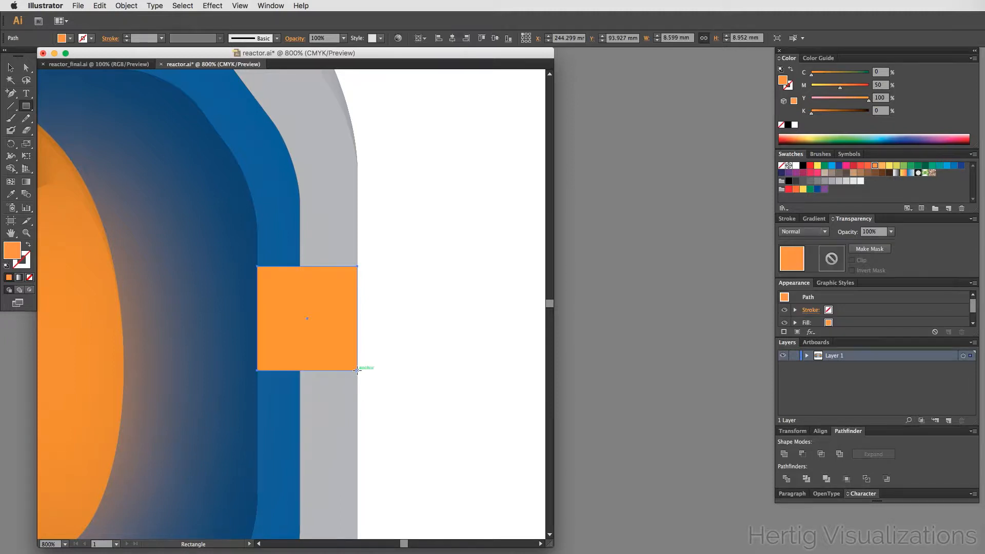
- Duplicate the rectangle to the right and resize the copy to about 6.8 mm wide and 13.2 mm tall
key("v")
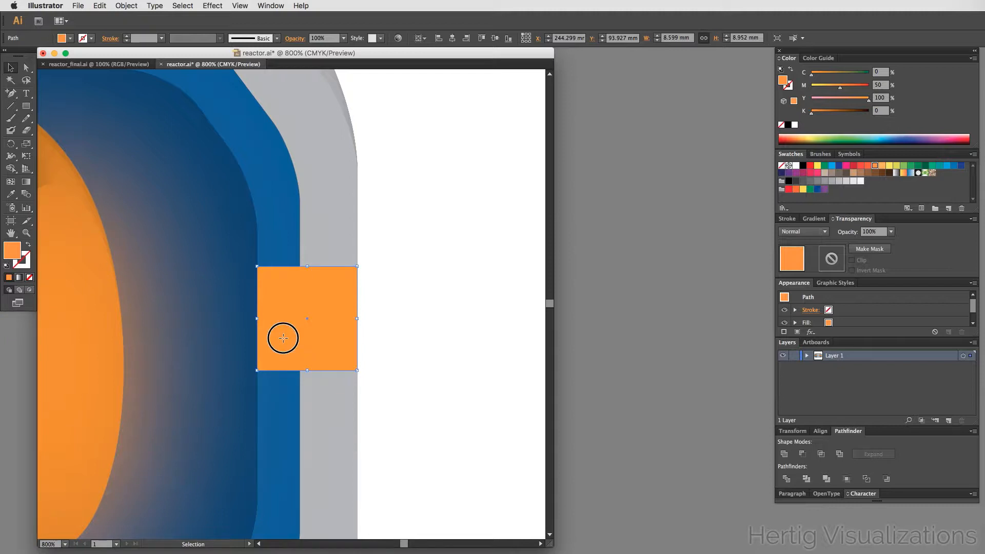
left_click_drag(283, 338, 400, 395)
left_click(406, 369)
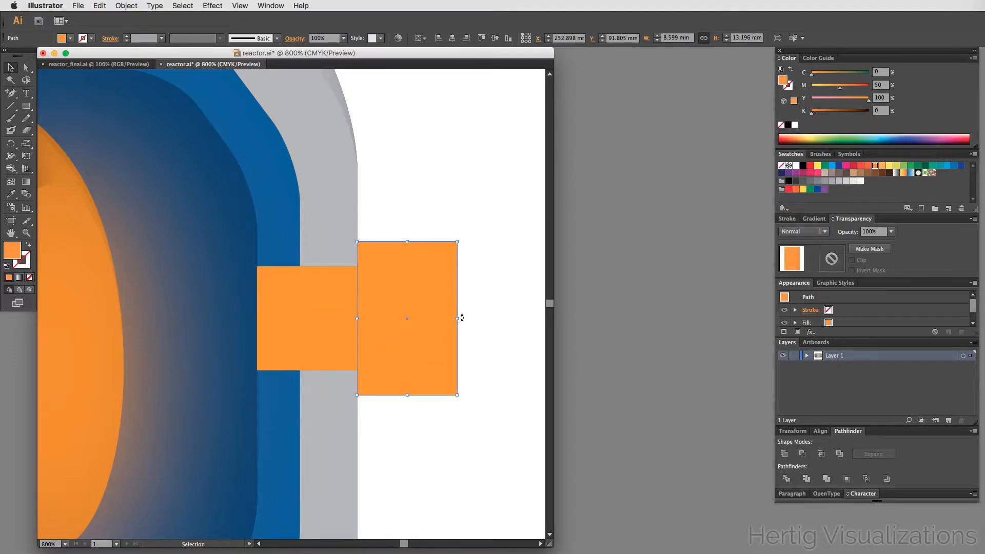
left_click_drag(457, 318, 436, 318)
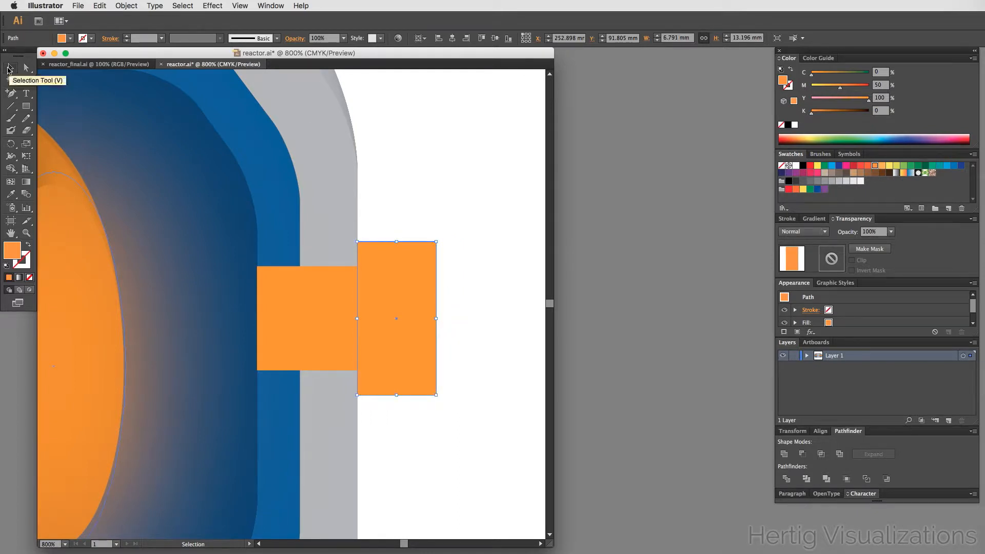
- Duplicate the first rectangle farther right and shrink the copy to a small block about 3.2 mm tall
left_click(497, 273)
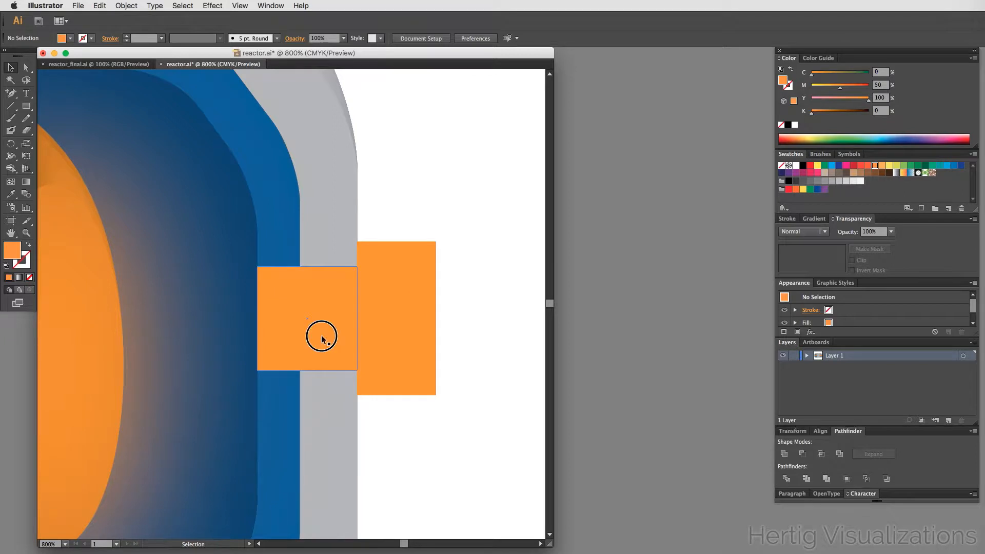
left_click_drag(322, 338, 481, 337)
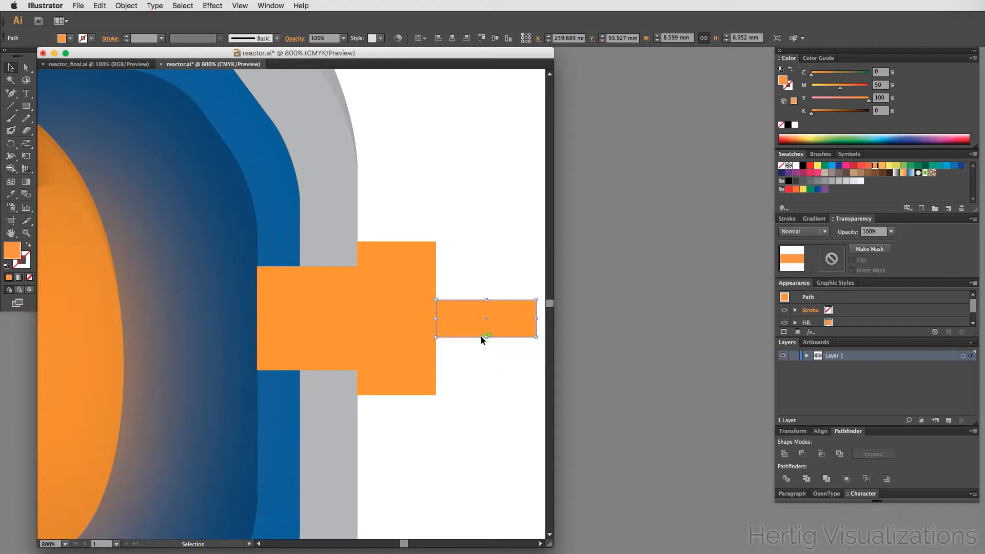
left_click(533, 318)
left_click_drag(536, 318, 482, 319)
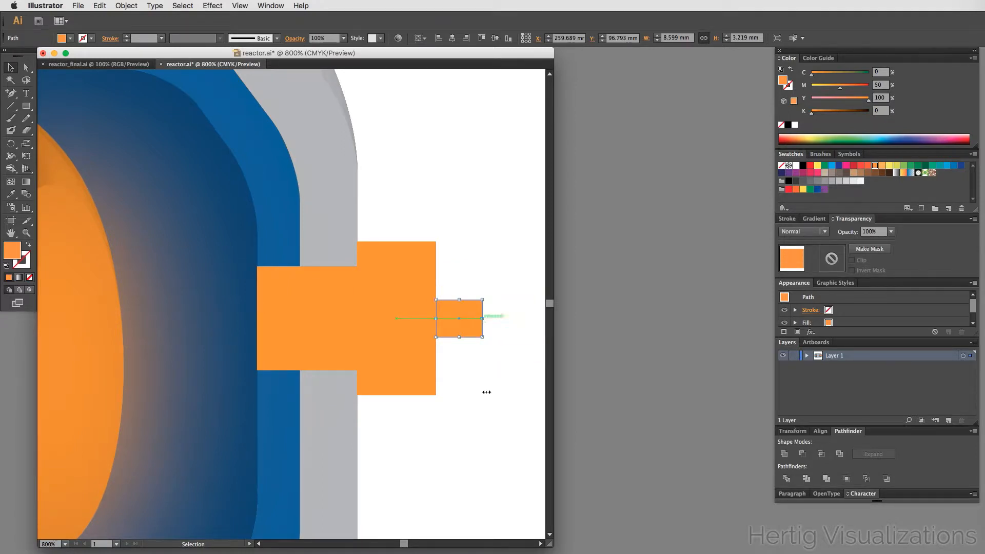
left_click(479, 412)
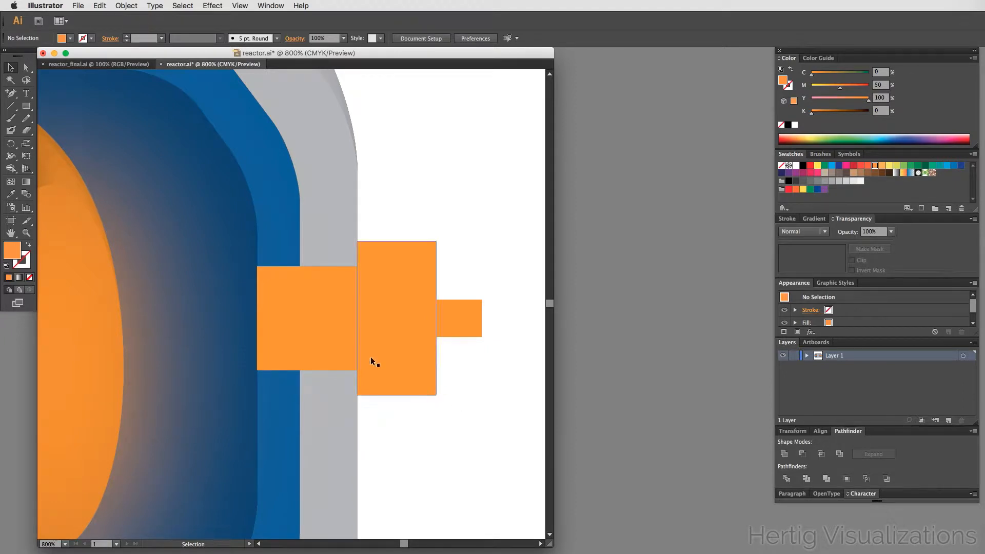
- Give all three rectangles a black 0.5 pt stroke, then deselect them
left_click(321, 330)
left_click(393, 312, "shift")
left_click(459, 328, "shift")
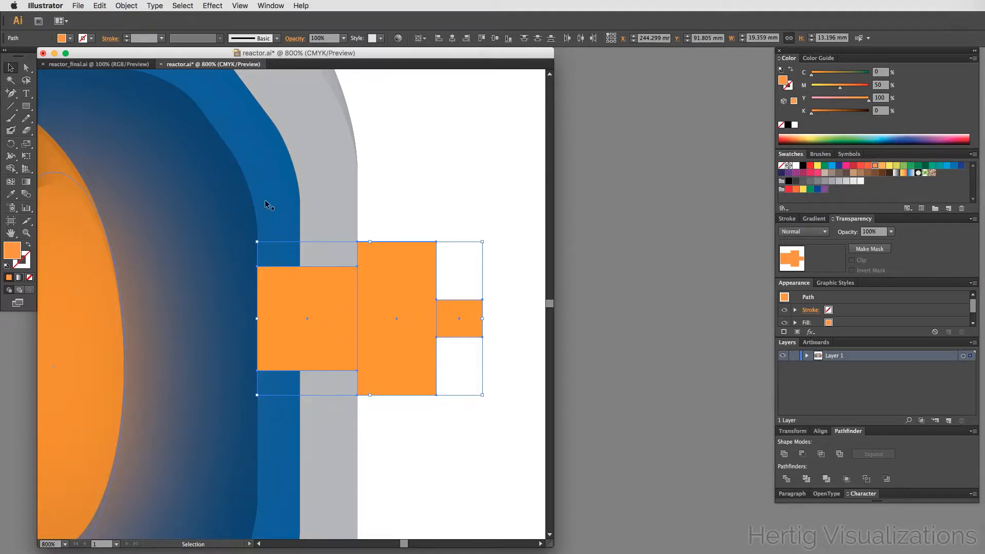
left_click(26, 264)
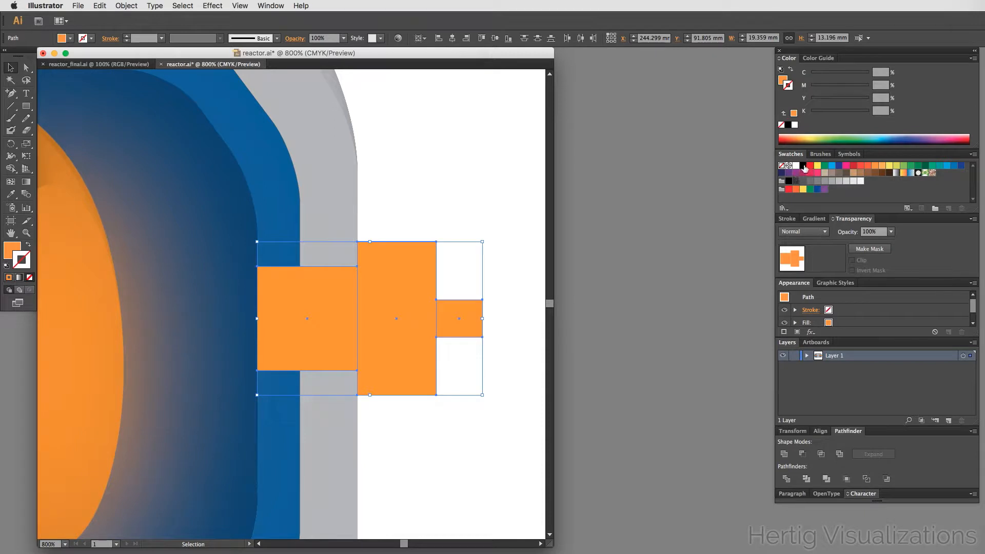
left_click(803, 165)
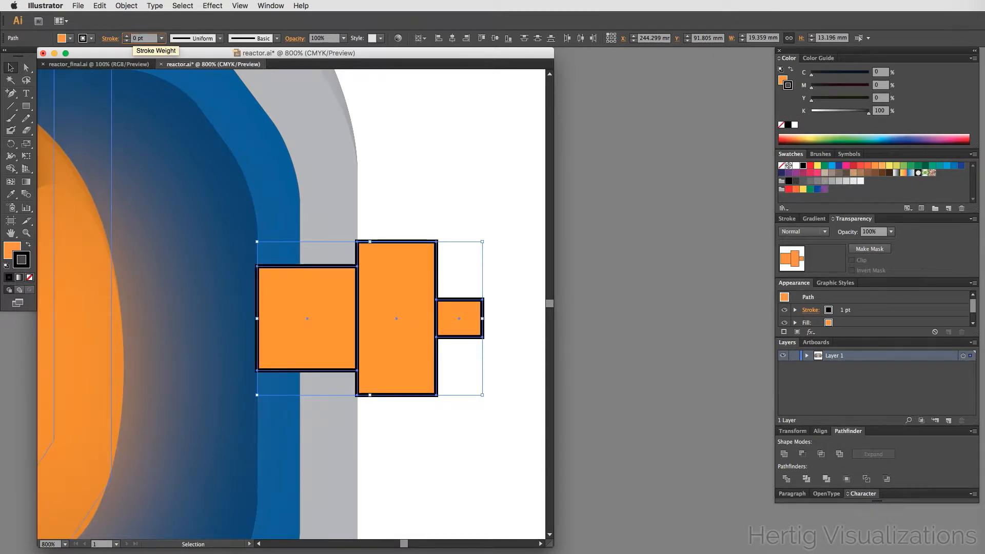
type(".5")
key("Tab")
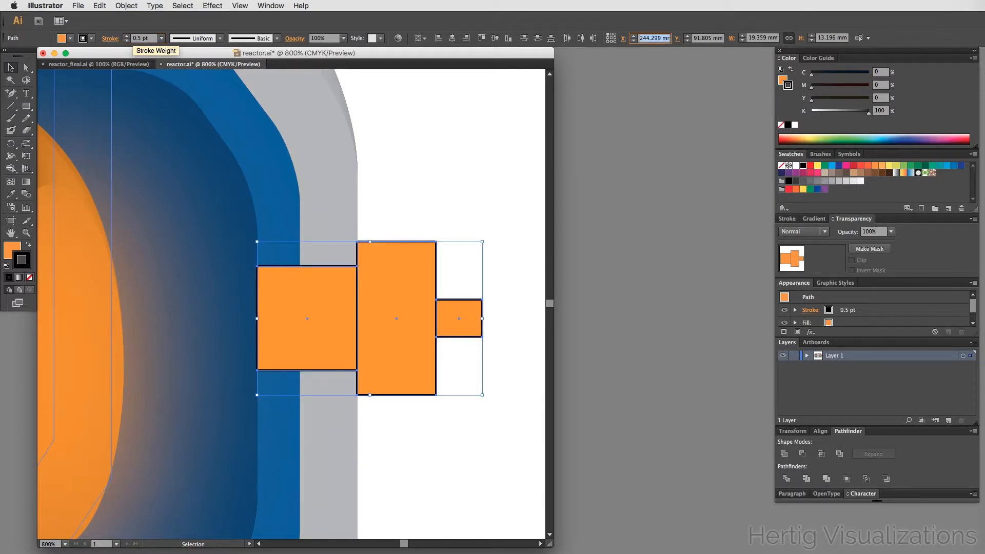
left_click(438, 161)
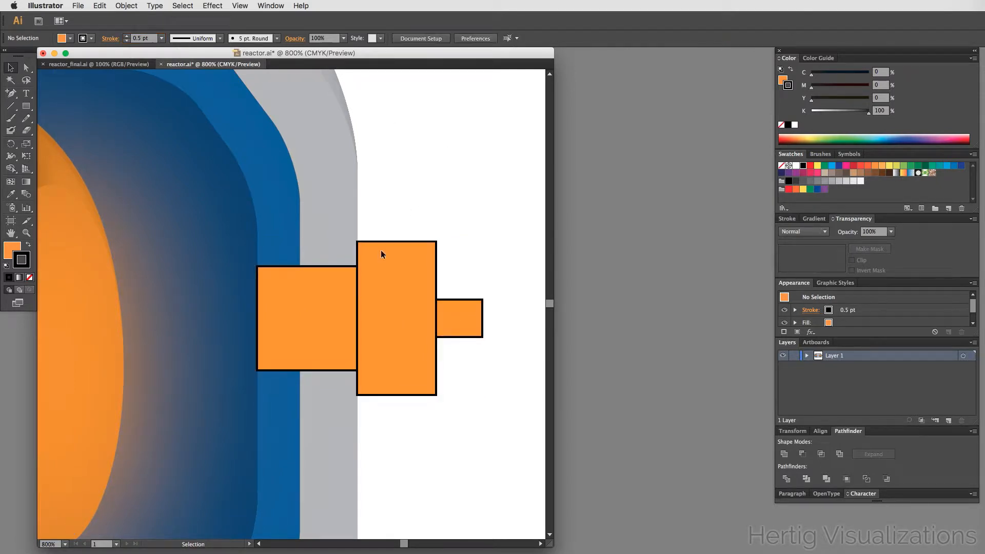
- Fill the leftmost rectangle with a linear gradient set to a 90° angle
left_click(338, 315)
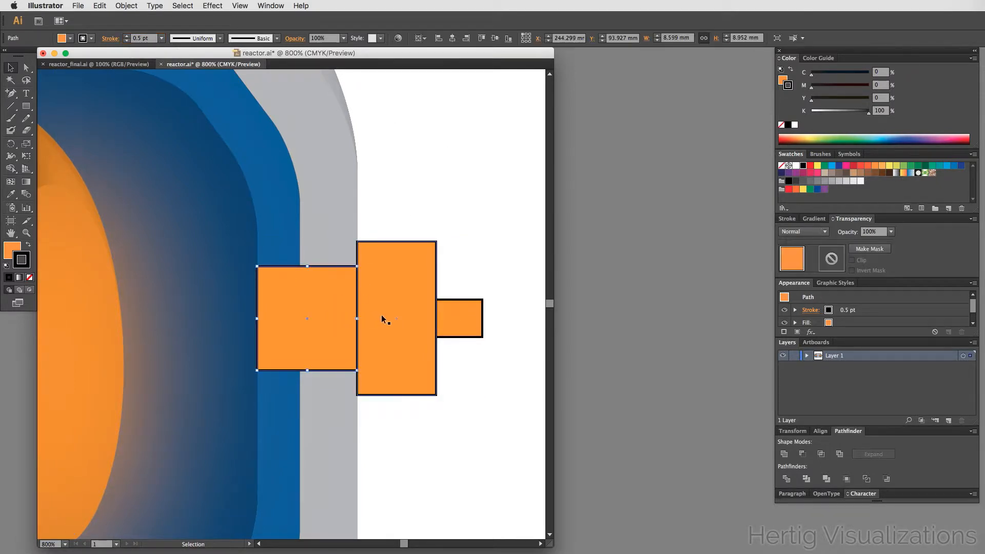
left_click(490, 222)
left_click(325, 299)
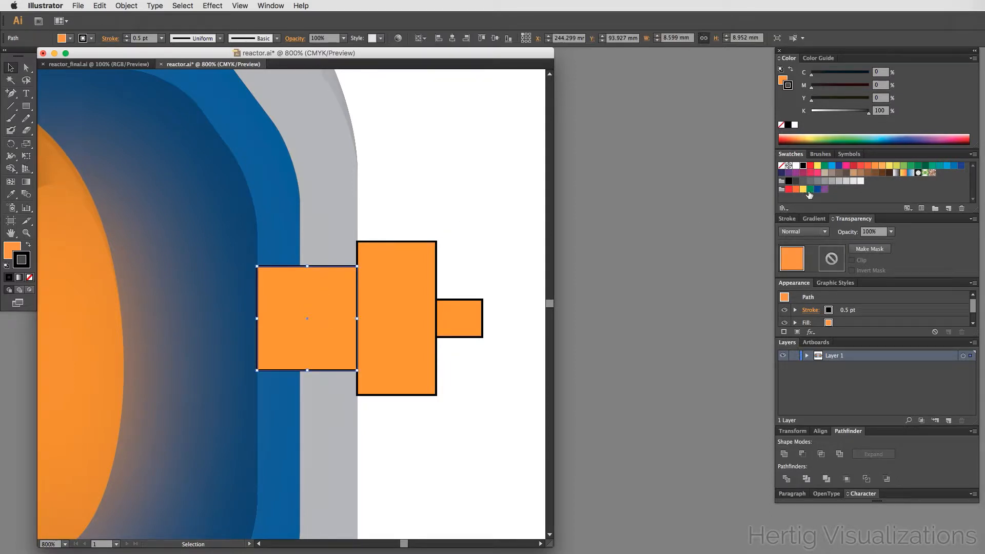
left_click(816, 220)
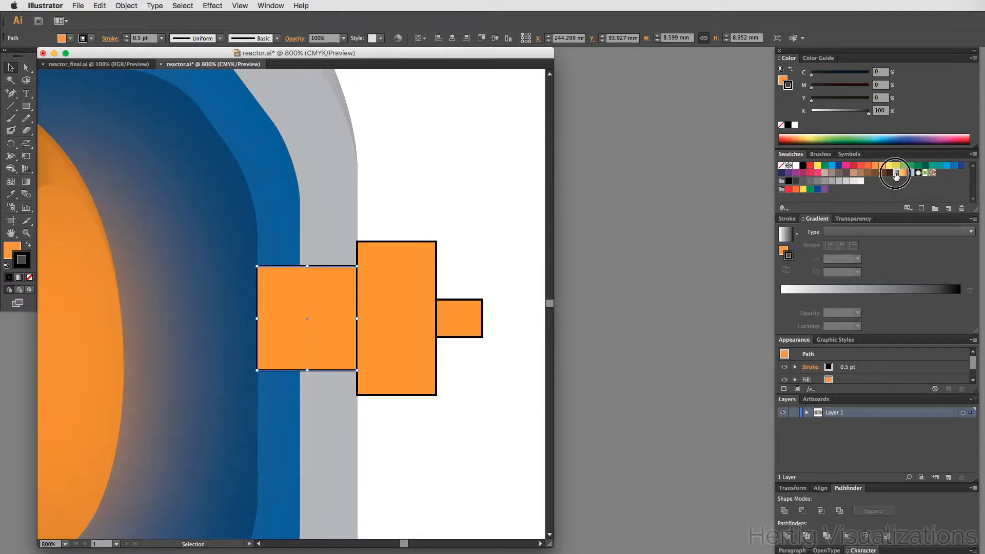
left_click(895, 174)
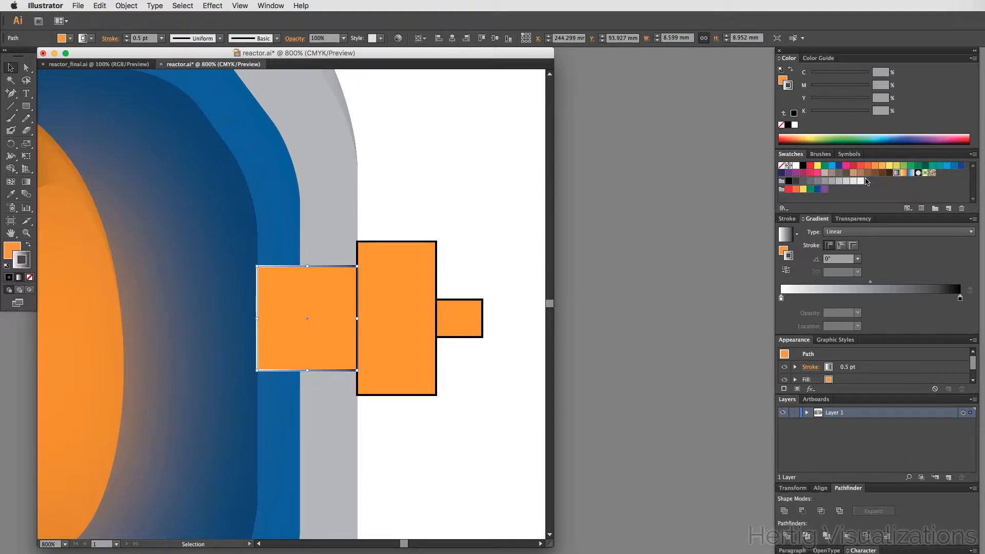
key("super+z")
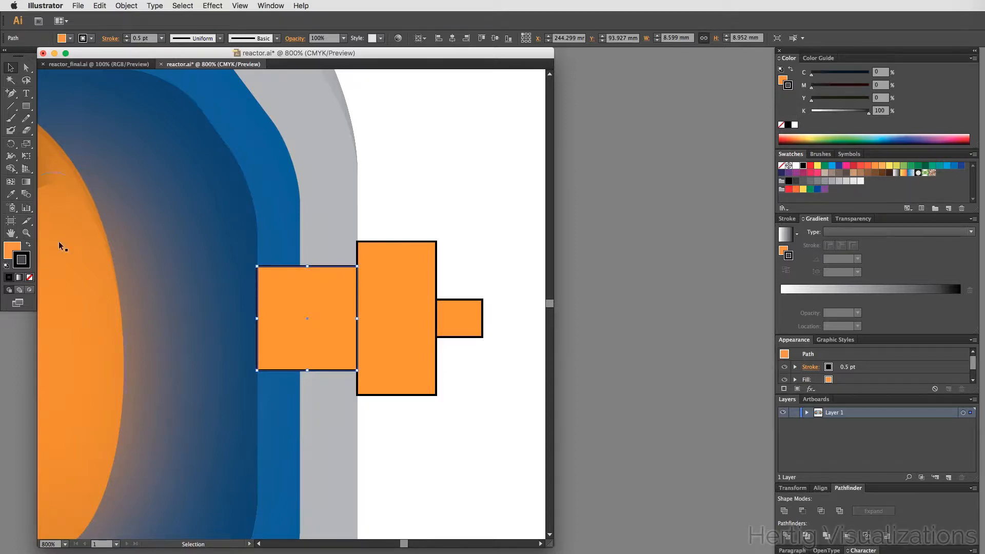
left_click(11, 252)
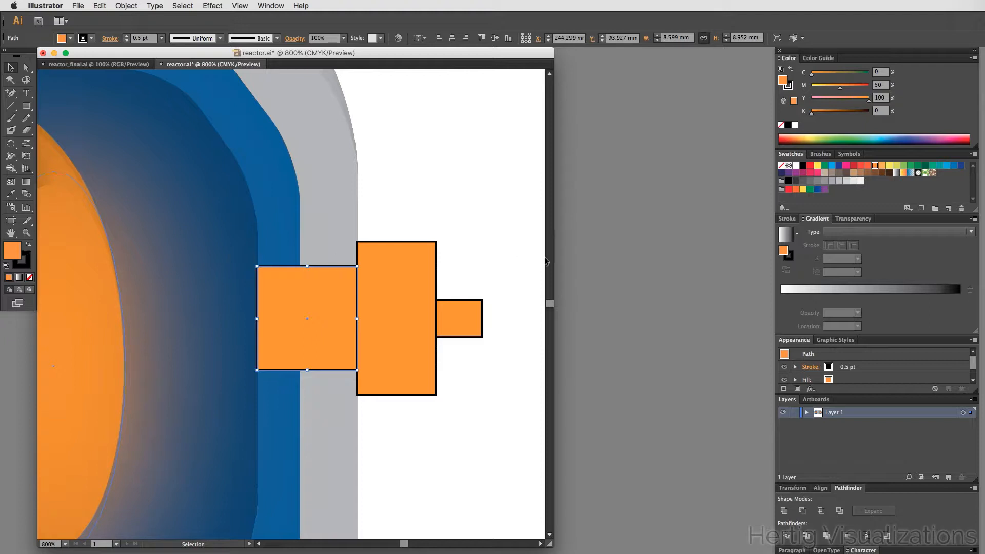
left_click(896, 173)
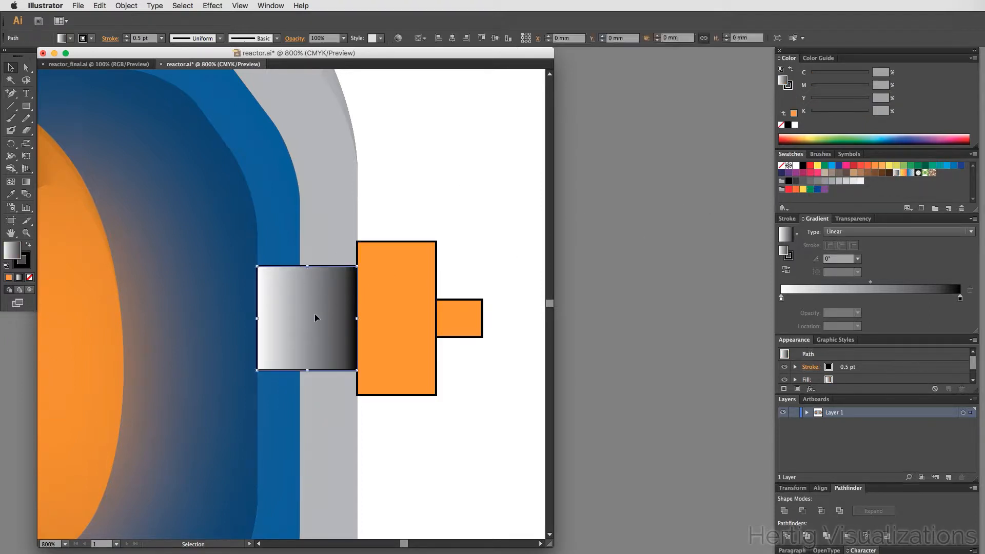
left_click(827, 260)
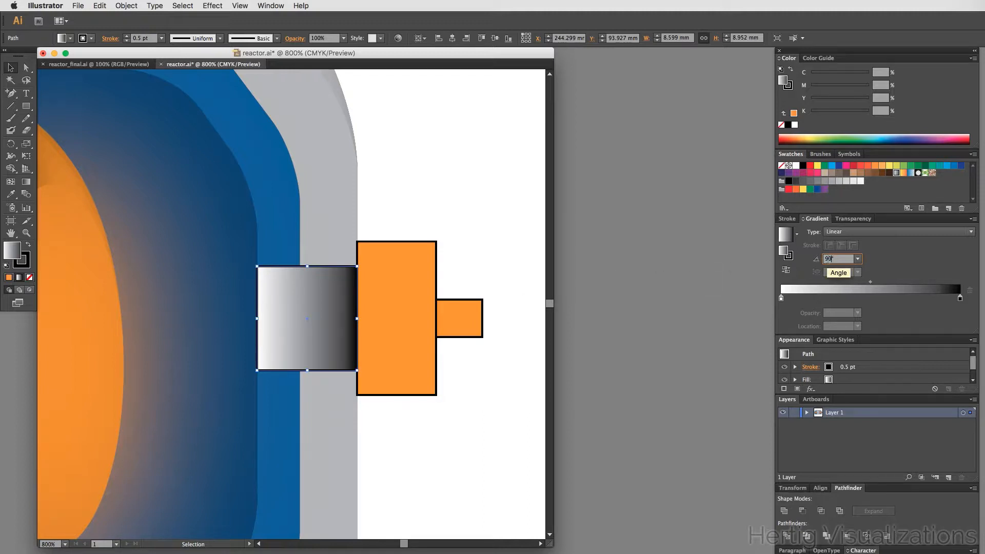
type("90")
key("Return")
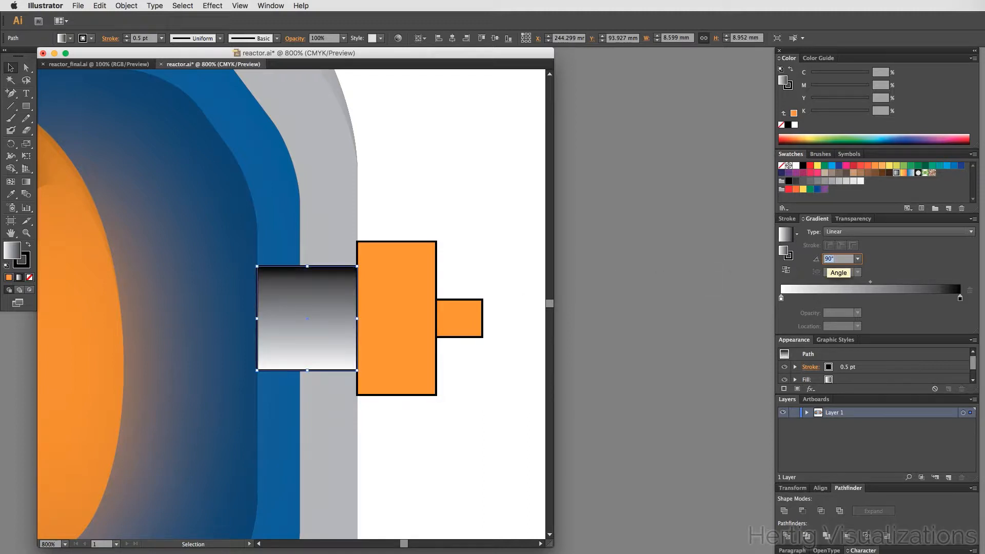
- Add a middle stop to the rectangle's gradient and move it to about 64% location
left_click(416, 217)
left_click(308, 315)
left_click(845, 296)
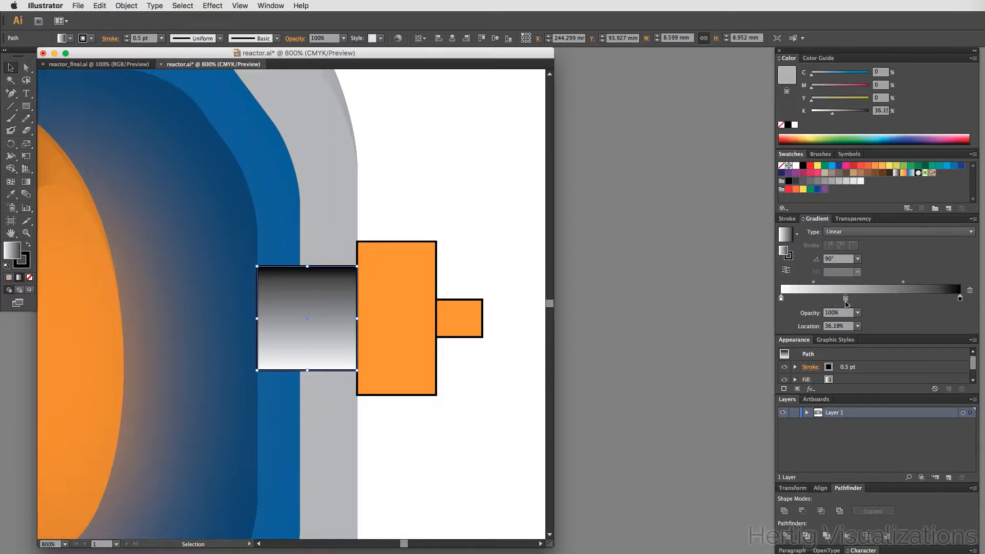
left_click_drag(845, 299, 896, 303)
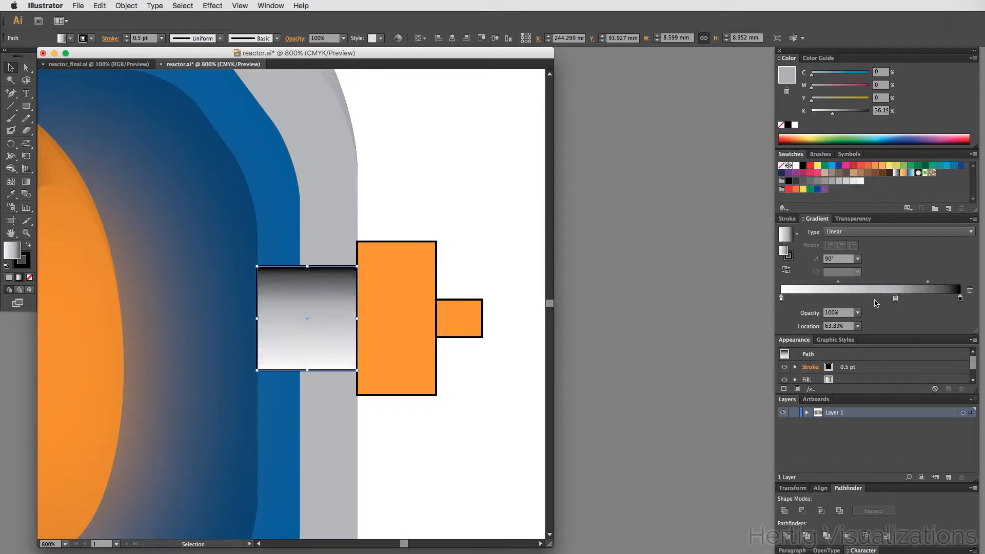
- Set both end stops of the rectangle's gradient to 90% black
left_click(781, 300)
double_click(781, 299)
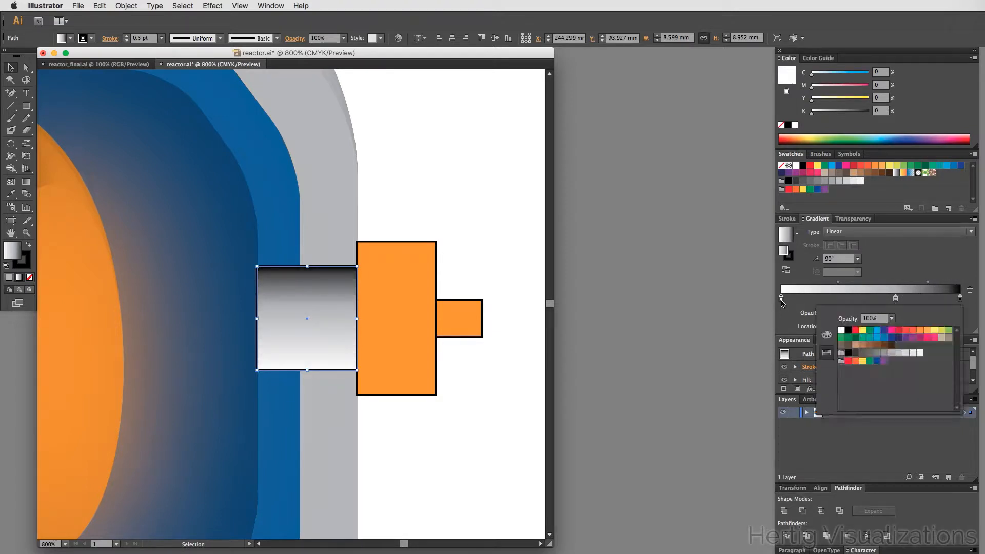
left_click(848, 331)
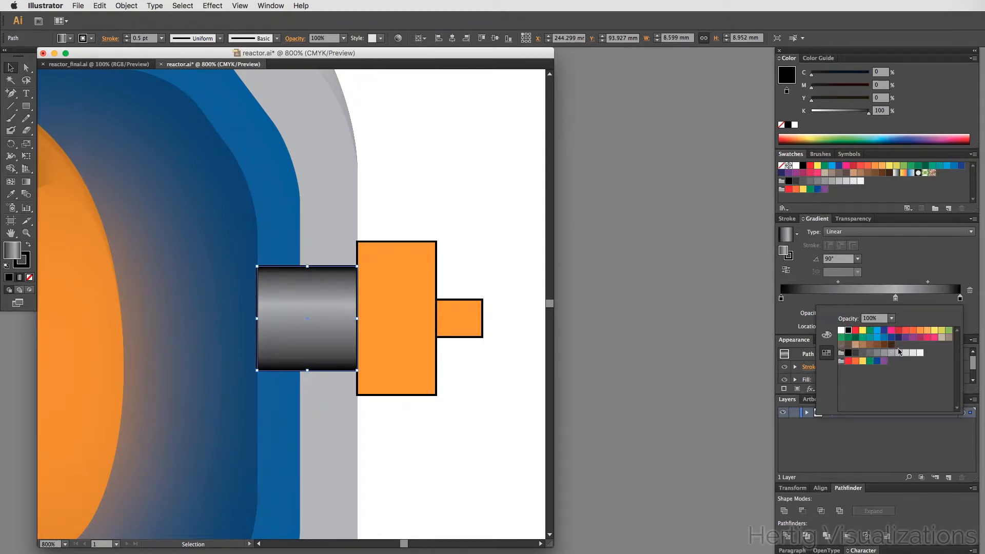
left_click(861, 354)
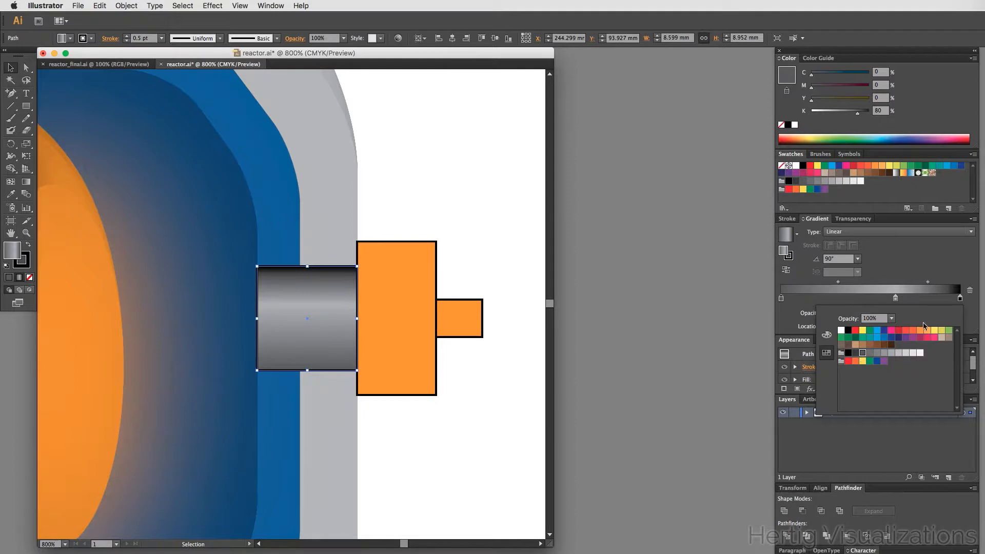
left_click(855, 354)
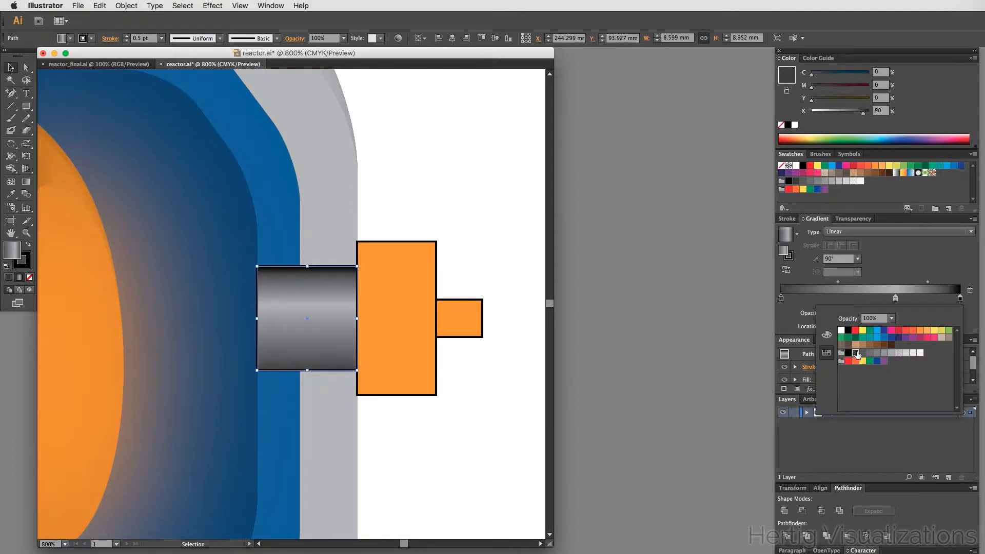
left_click(960, 299)
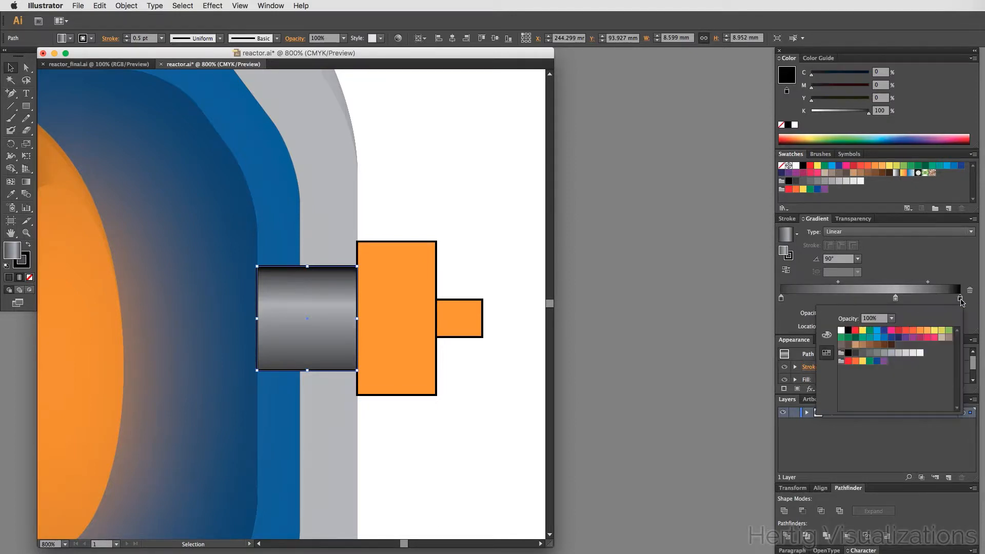
left_click(856, 354)
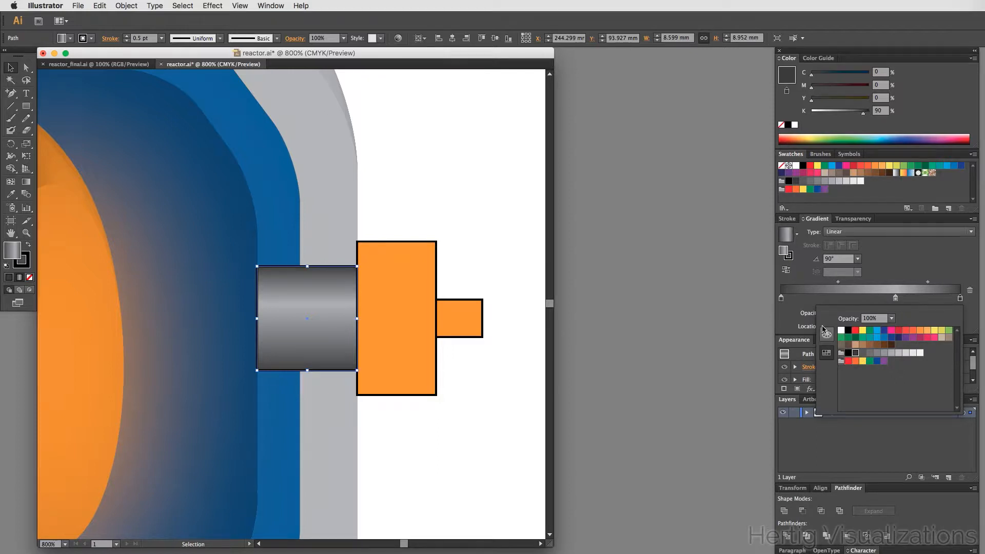
left_click(784, 323)
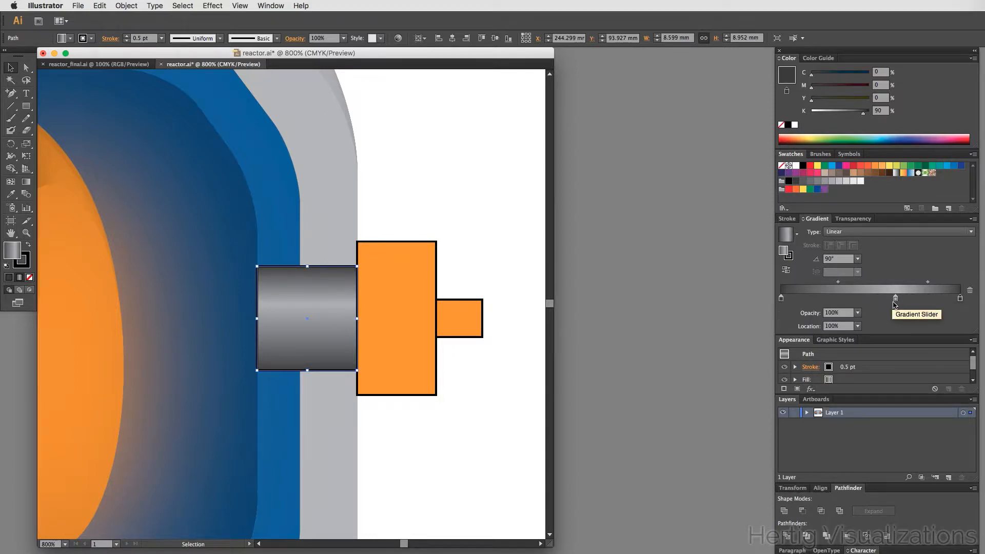
- Move the gradient midpoint between the first and middle stops to about 81% location
left_click(838, 283)
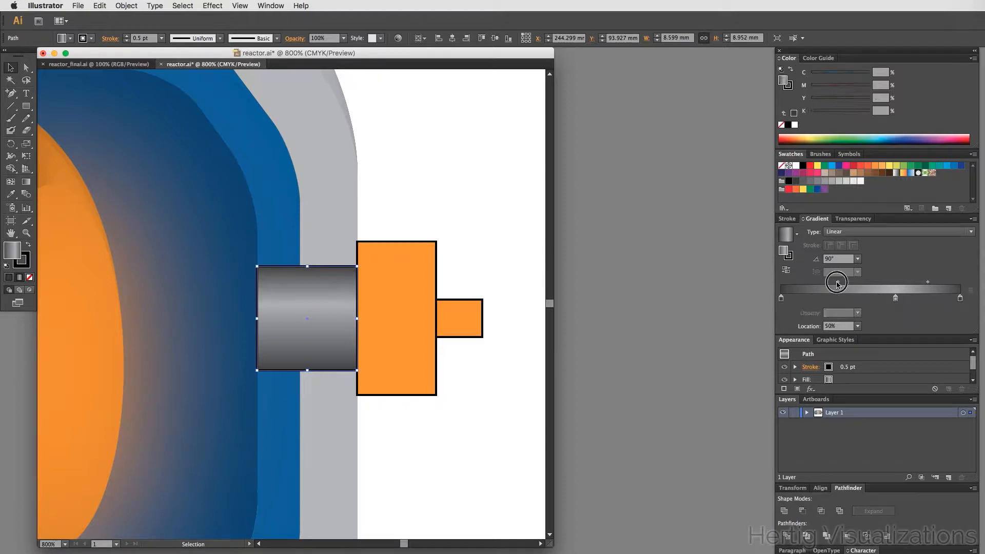
left_click_drag(838, 285, 873, 283)
left_click(871, 283)
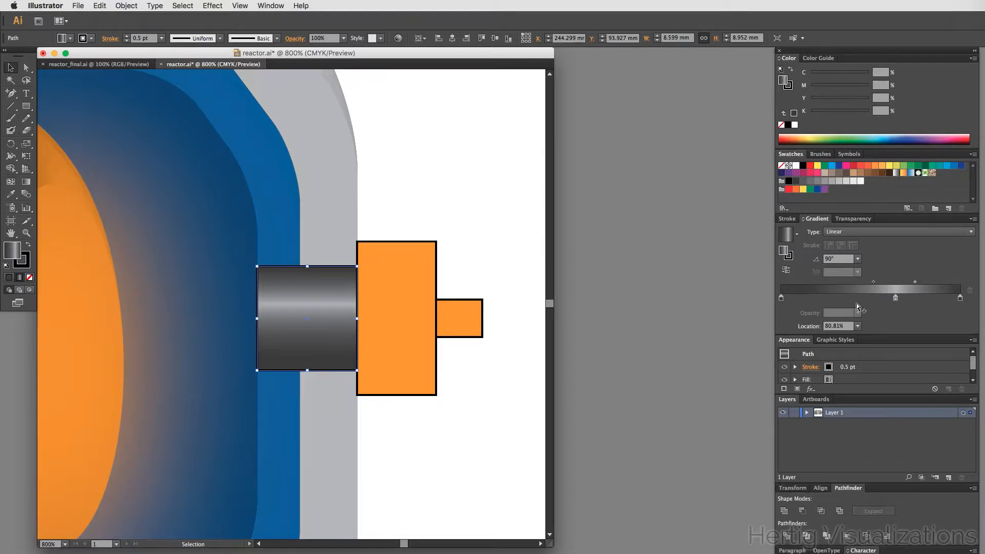
- Set the gradient's middle stop to 20% black and deselect the rectangle
double_click(895, 298)
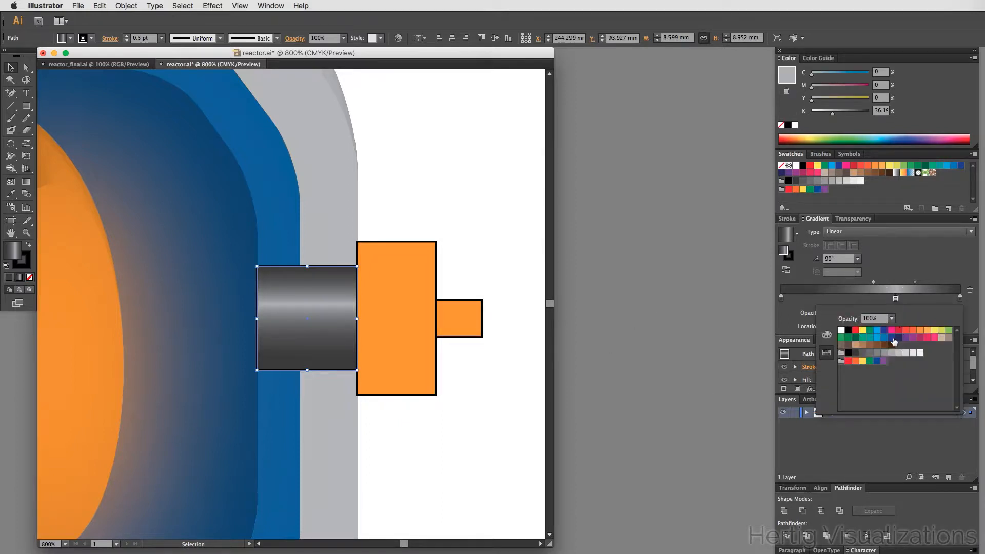
left_click(906, 354)
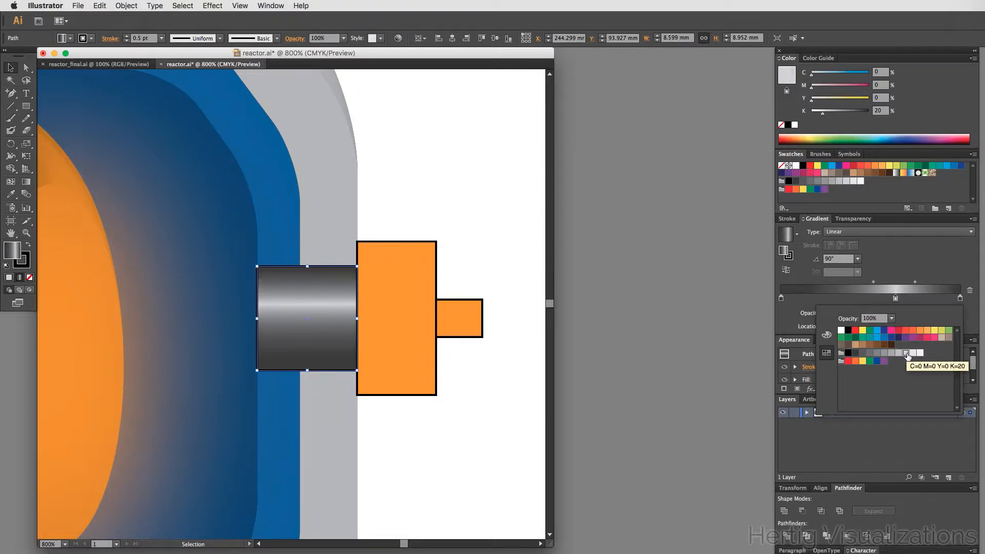
left_click(503, 400)
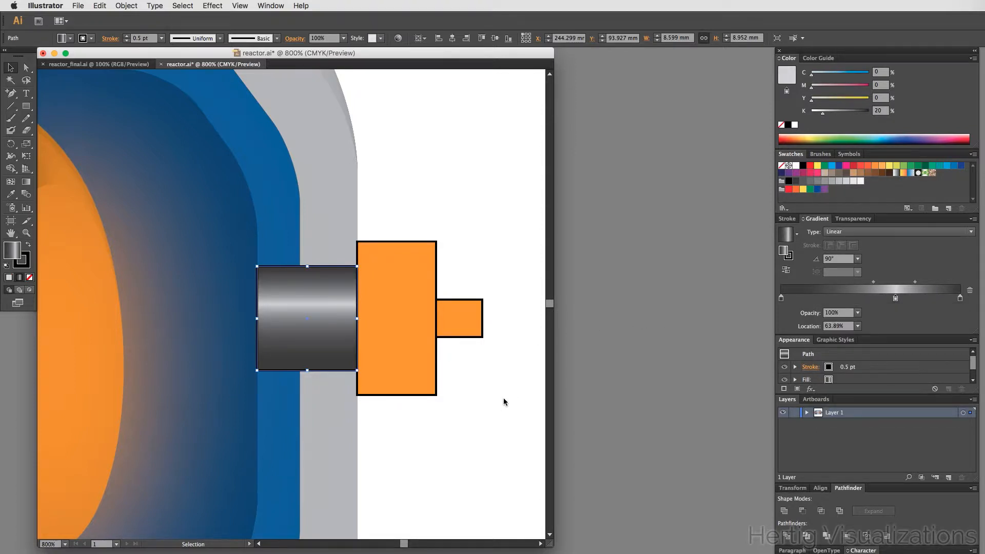
left_click(504, 401)
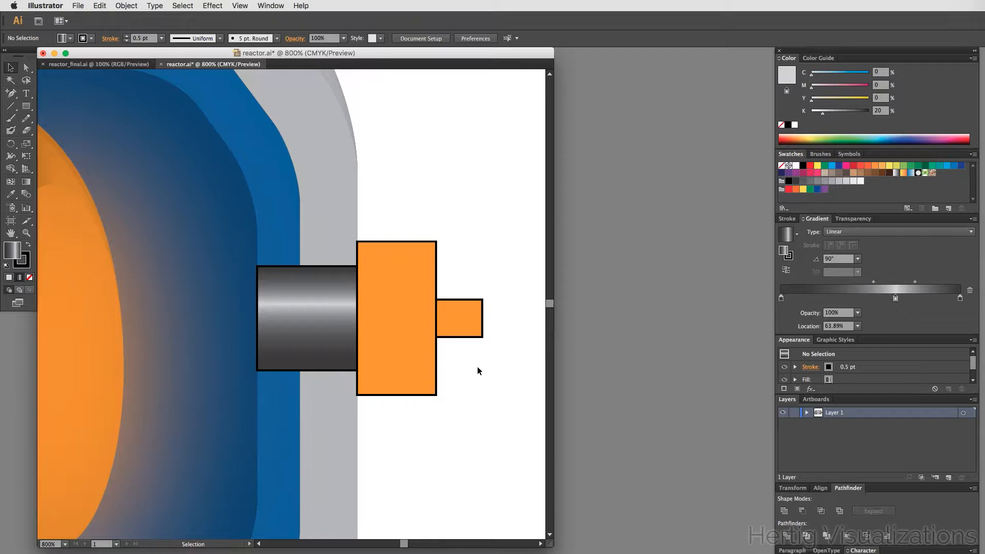
- Copy the gradient onto the tall middle rectangle with the Eyedropper and set its angle to 90°
left_click(397, 318)
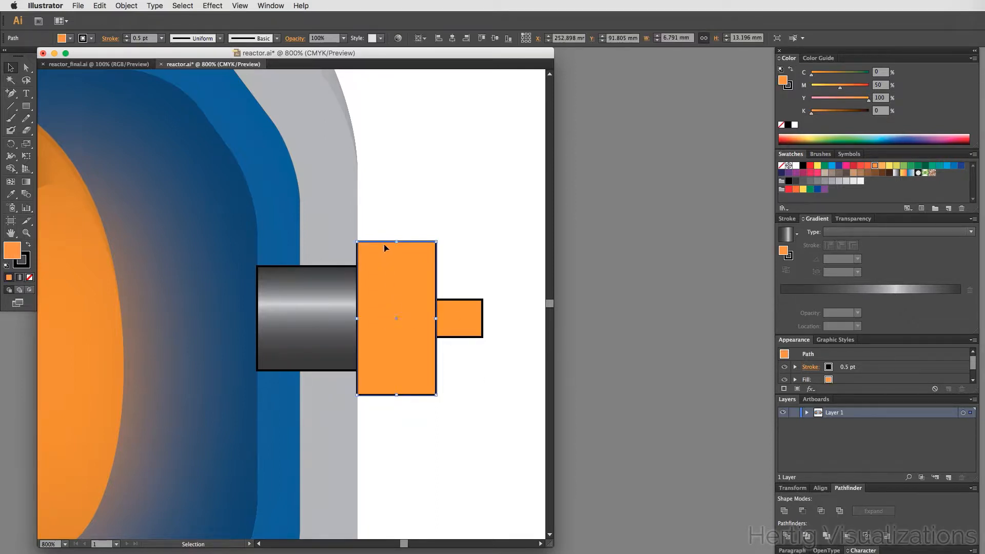
left_click(11, 194)
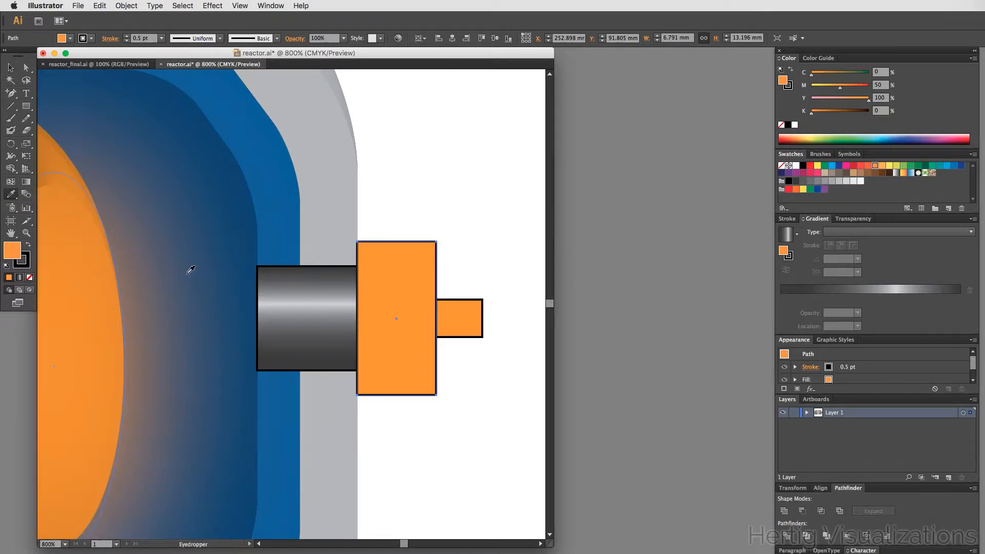
left_click(296, 296)
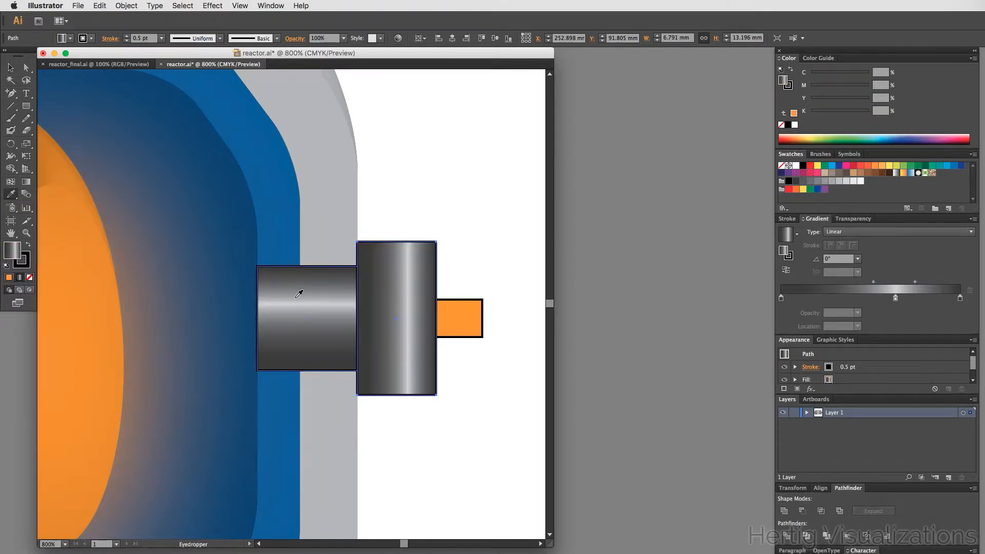
left_click(829, 259)
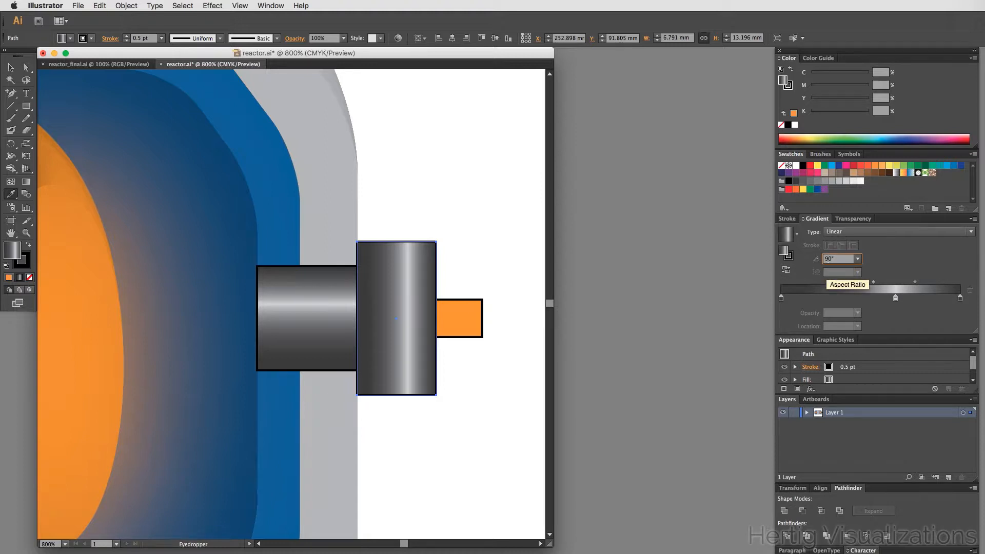
type("90")
key("Return")
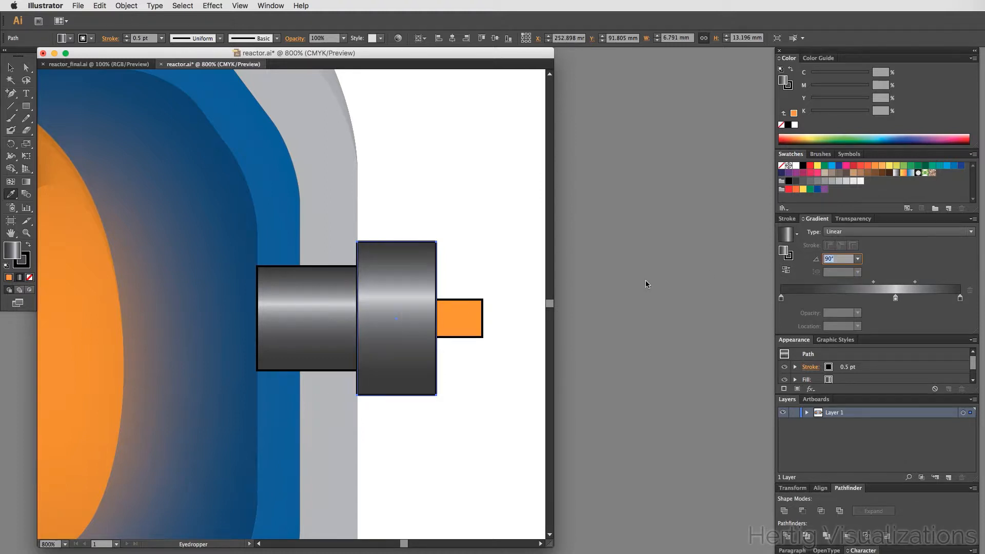
- Apply the same gradient to the small rectangle, set its angle to 90°, and deselect
left_click(457, 324)
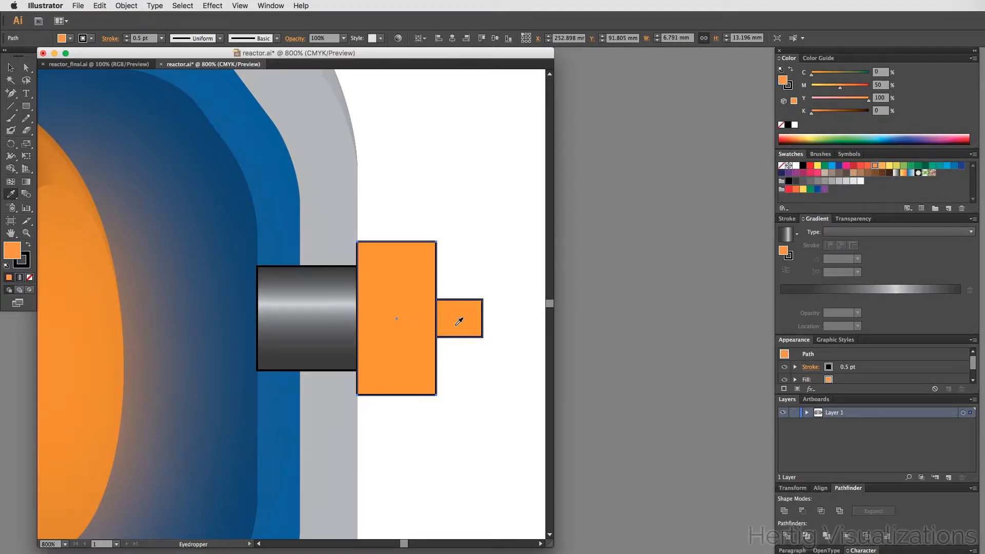
key("super+z")
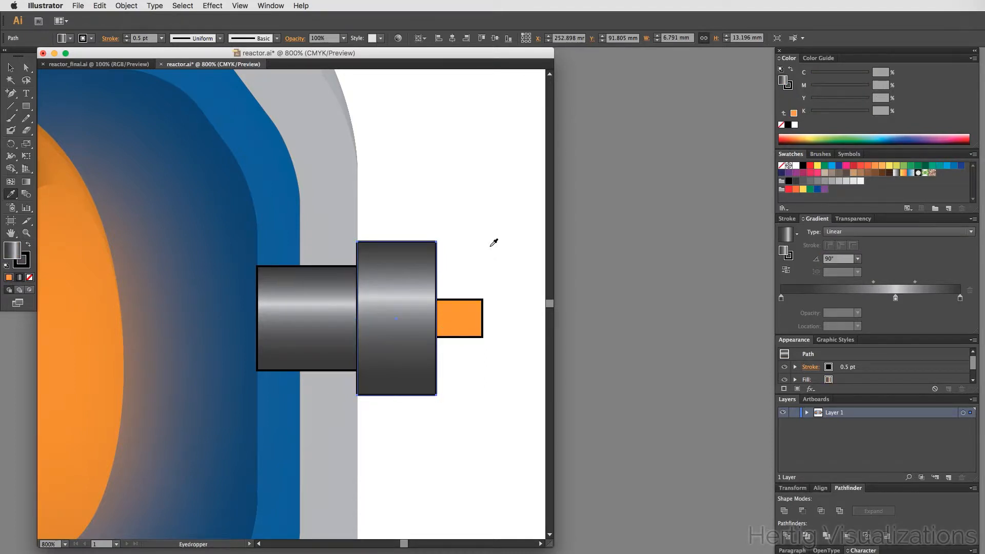
left_click(469, 325, "super")
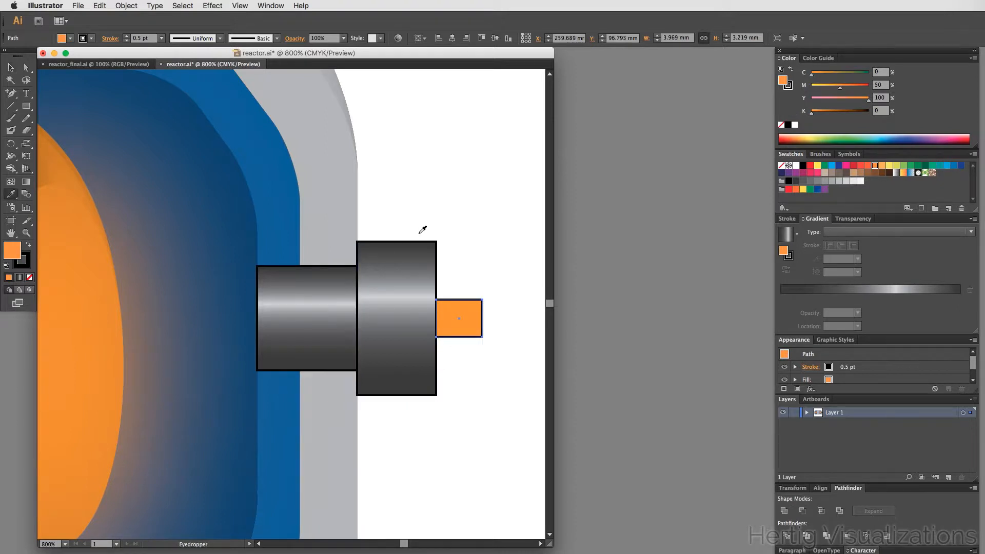
left_click(419, 274)
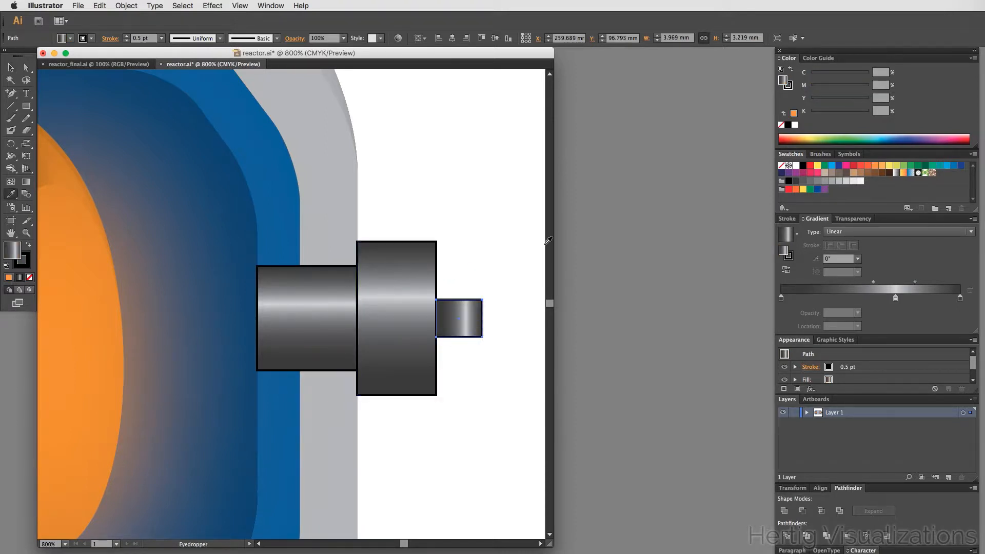
key("v")
left_click(827, 260)
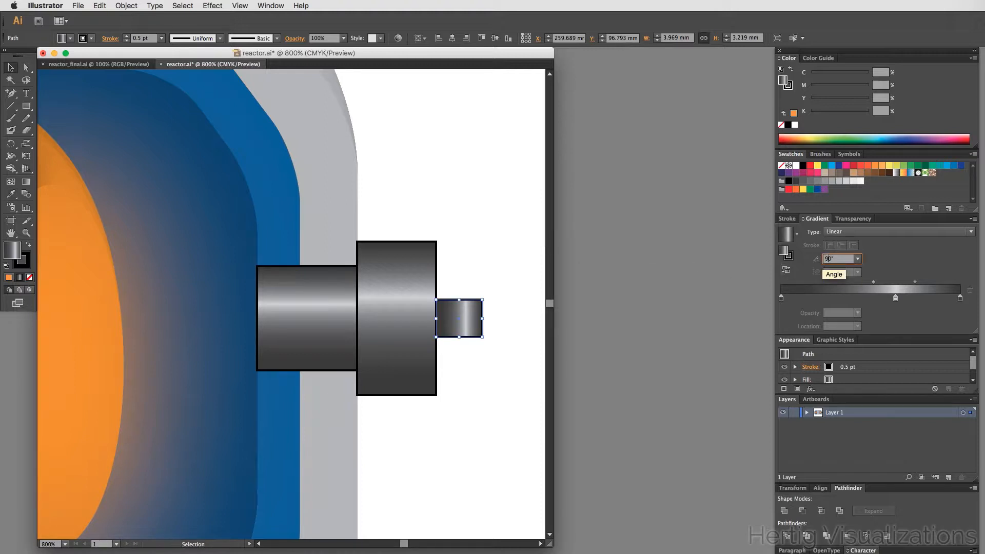
type("90")
key("Return")
left_click(499, 237)
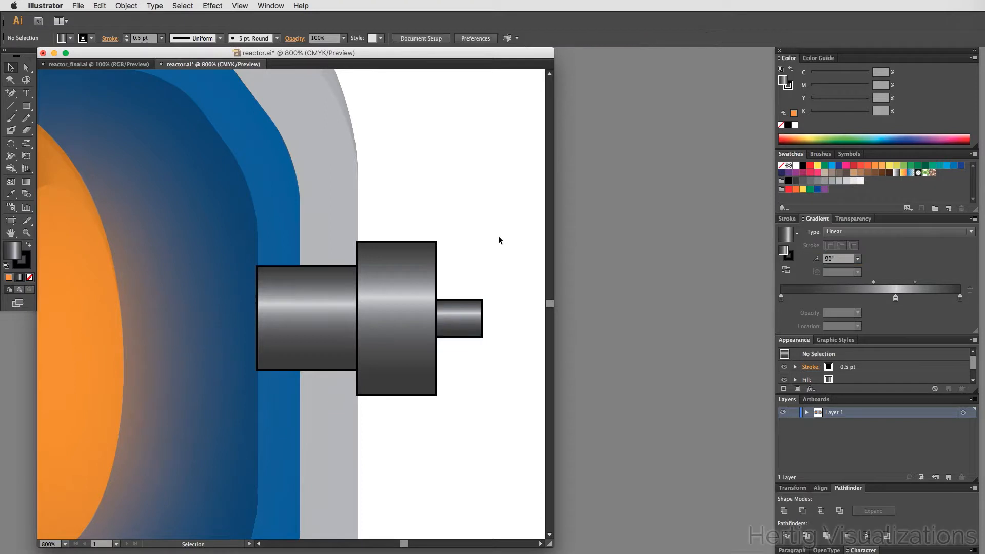
- Group the three connector rectangles and nudge the group slightly left against the reactor wall
left_click(355, 333, "alt+super")
left_click(277, 315, "alt+super")
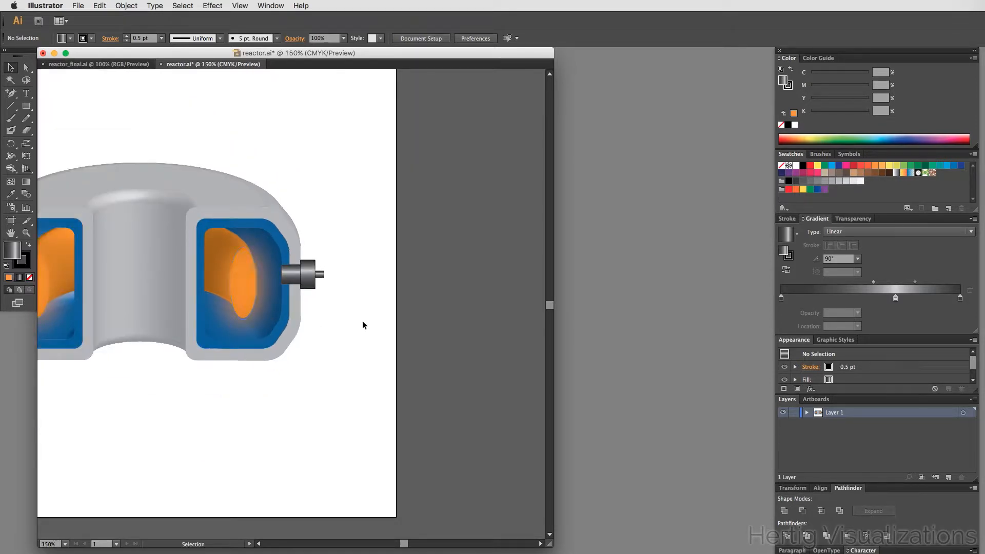
left_click(293, 269)
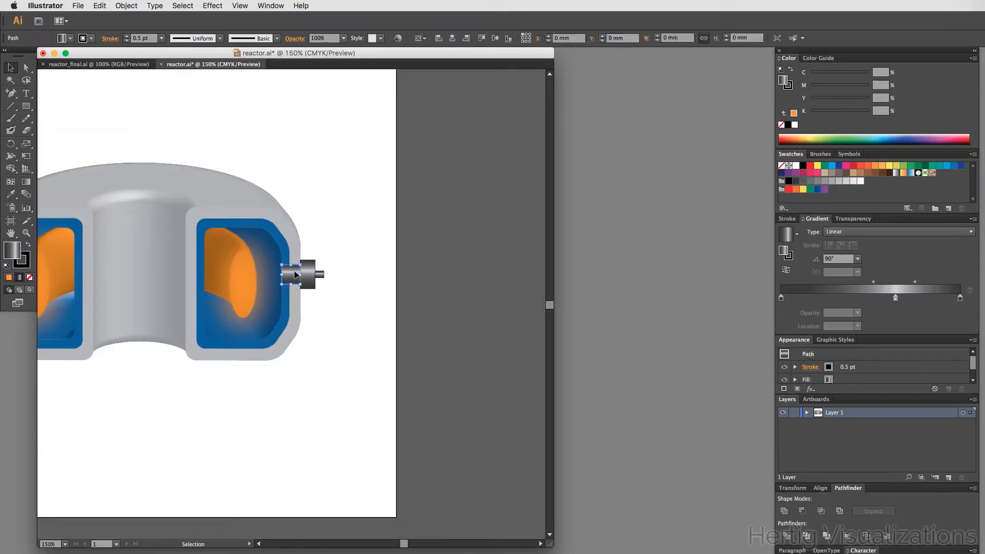
left_click(312, 274, "shift")
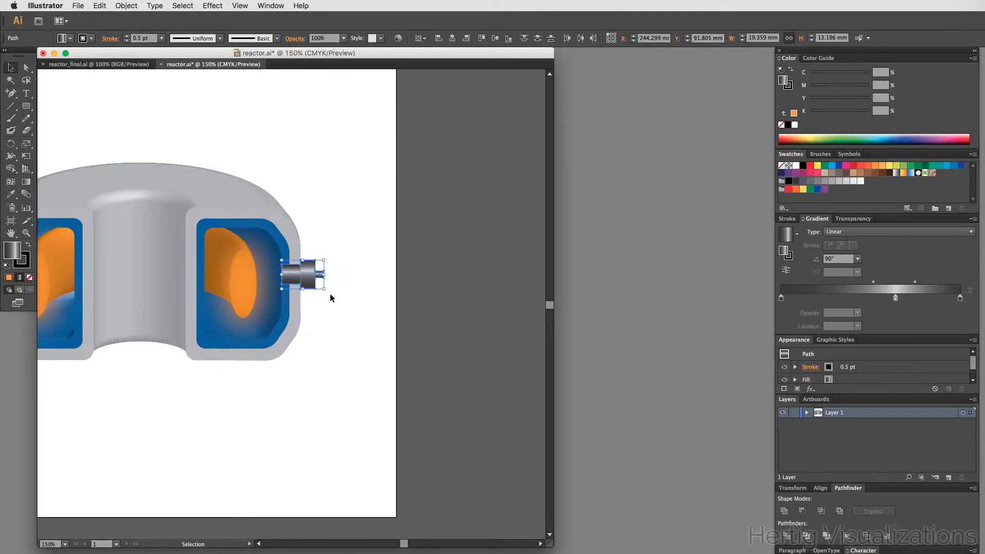
key("super+g")
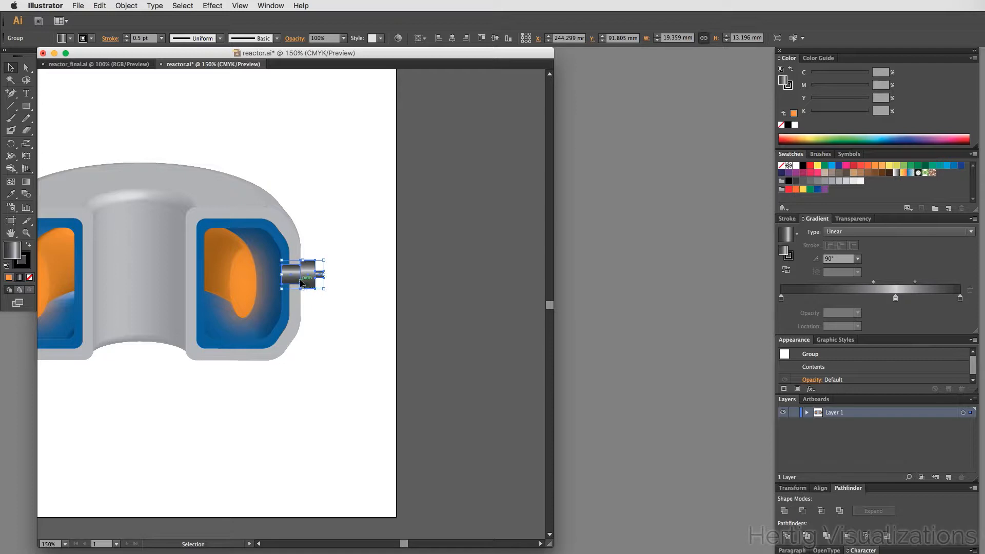
left_click_drag(299, 284, 290, 279)
left_click(362, 334)
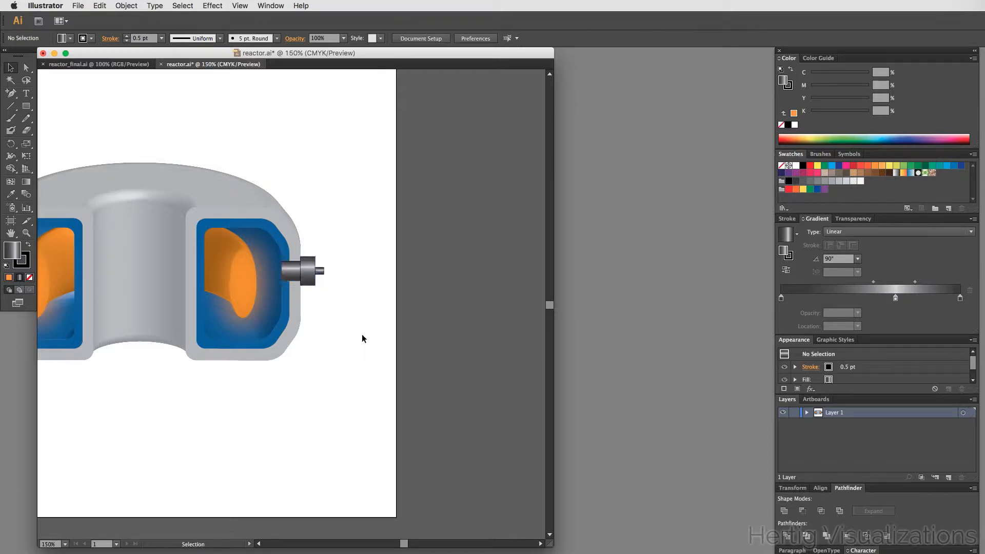
- Open the connector group in isolation mode to inspect its parts, then exit
left_click(312, 276)
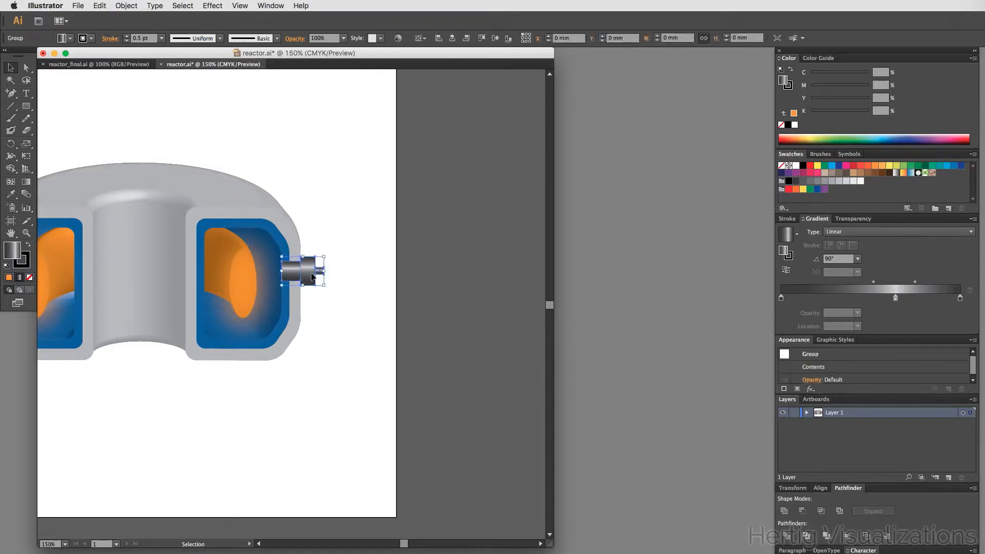
left_click(352, 313)
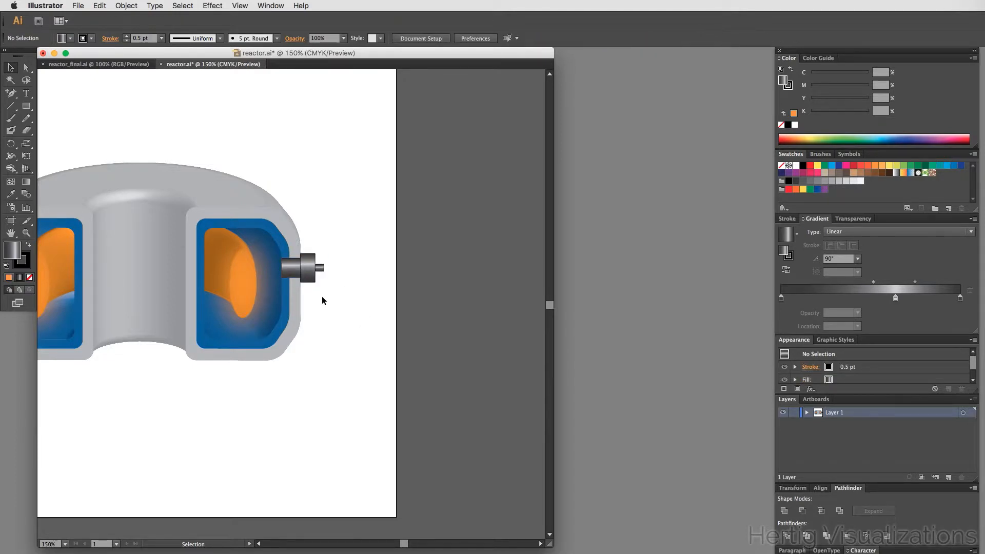
double_click(311, 269)
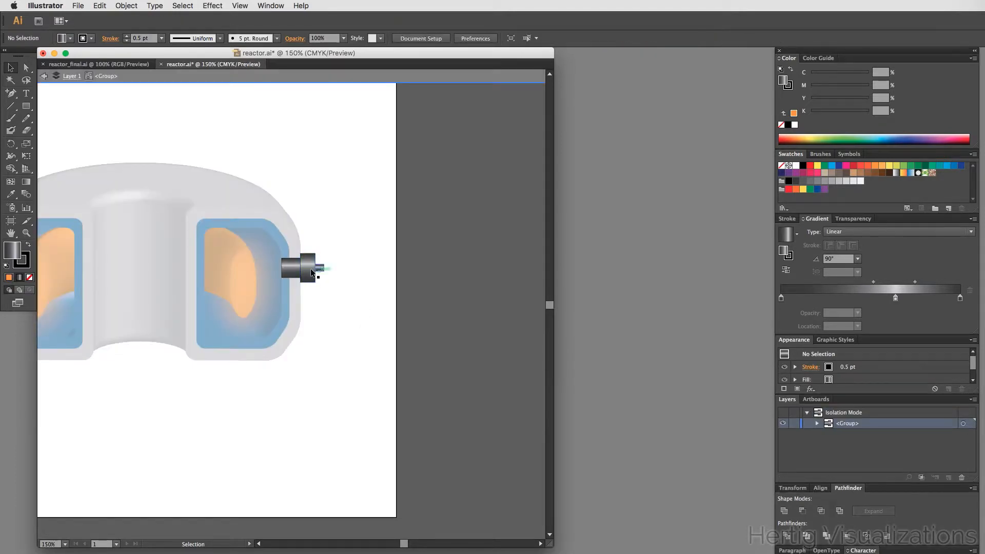
left_click(310, 268)
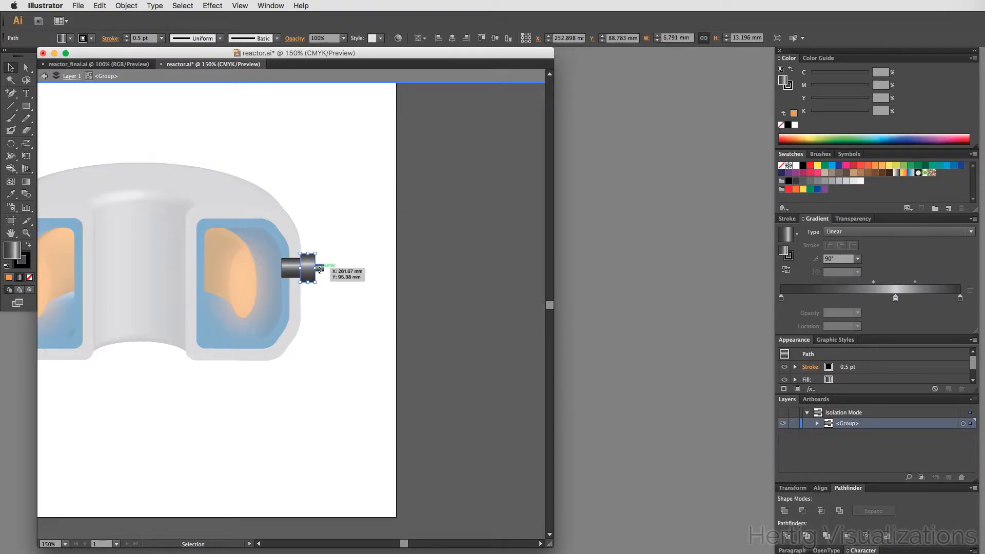
key("a")
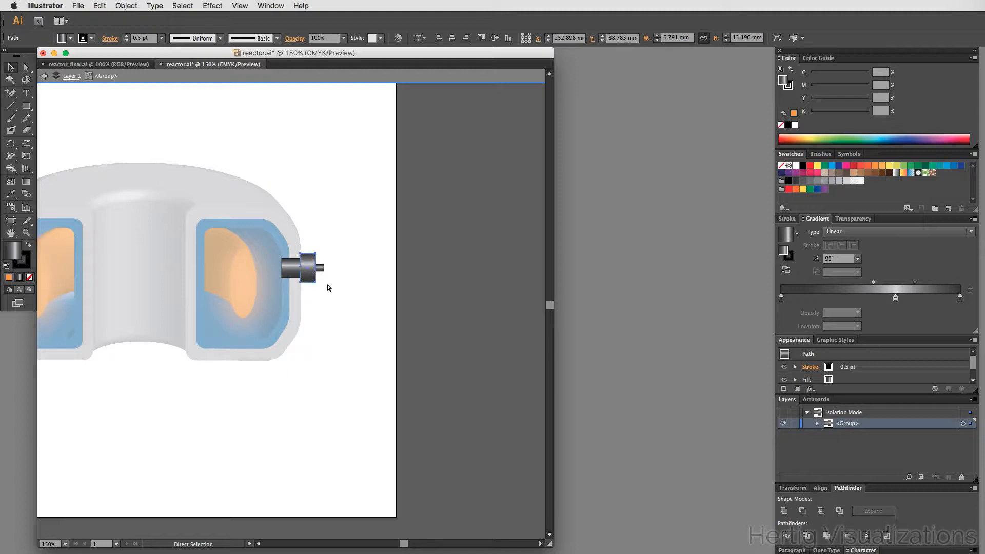
double_click(350, 308)
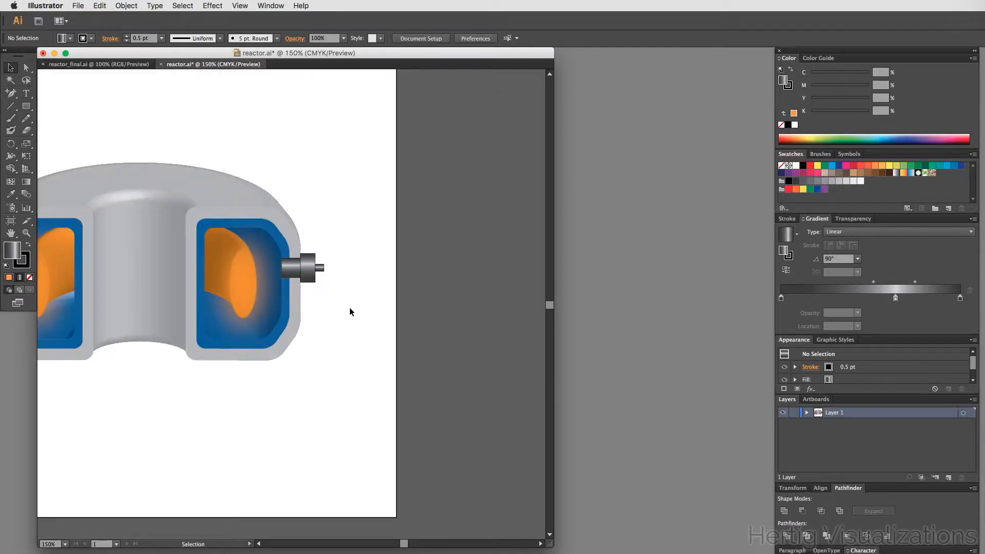
- Paste a copy of the small connector rectangle and reshape it into a horizontal bar about 23 × 5 mm below the connector
key("super+v")
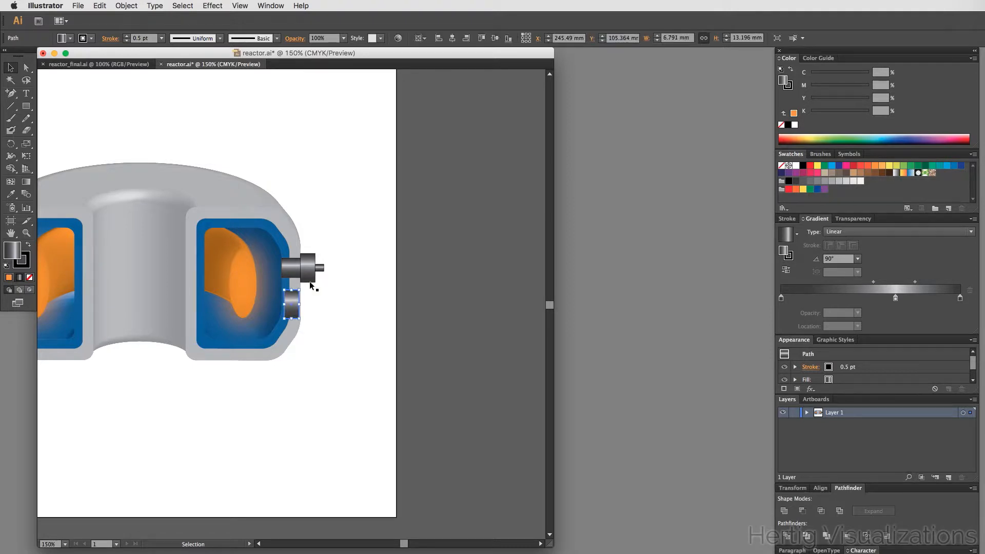
key("super+space")
left_click_drag(226, 226, 372, 365)
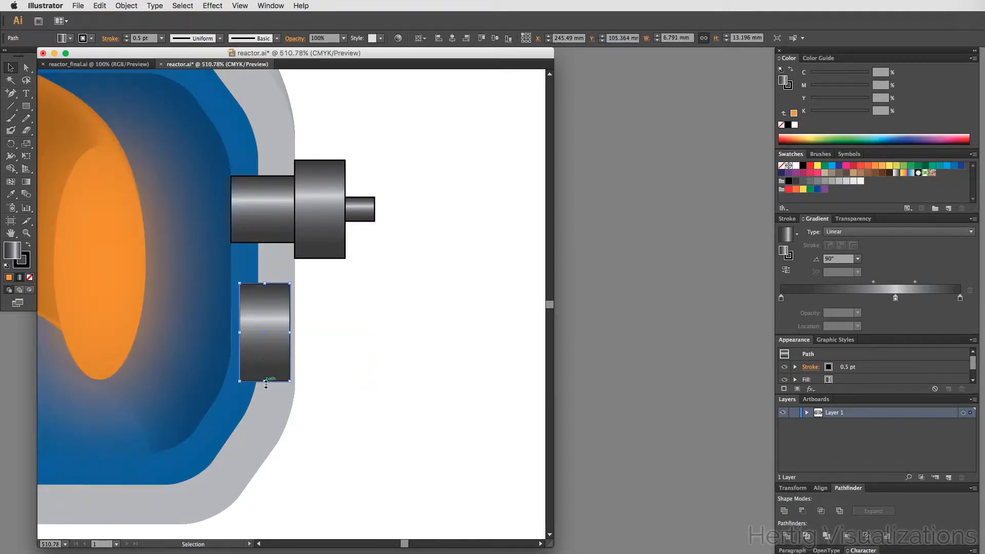
left_click_drag(266, 383, 400, 332)
left_click(340, 320)
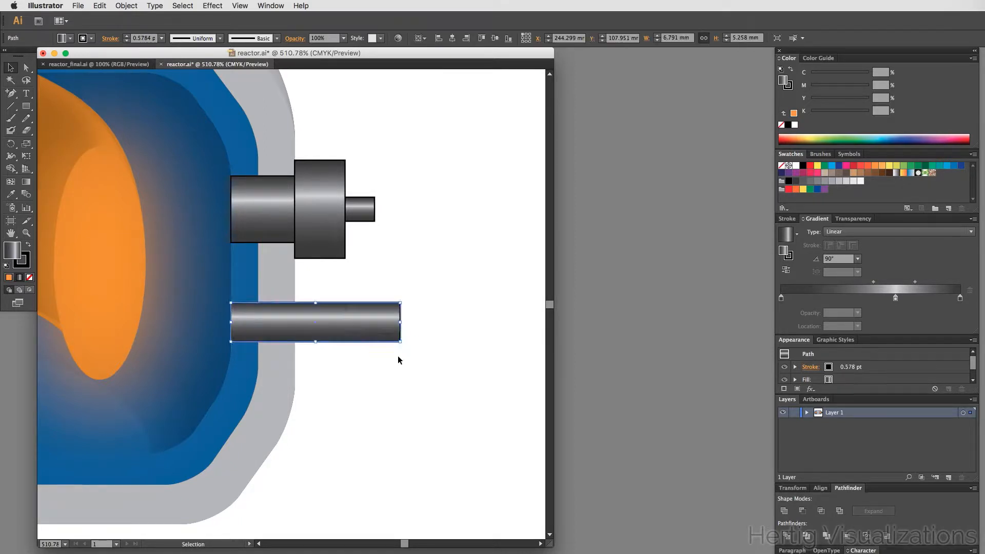
- Re-examine the connector group's parts in isolation mode, then exit isolation
left_click(398, 356)
left_click(380, 313)
left_click(417, 263)
left_click(362, 319)
left_click(369, 299)
left_click(287, 228)
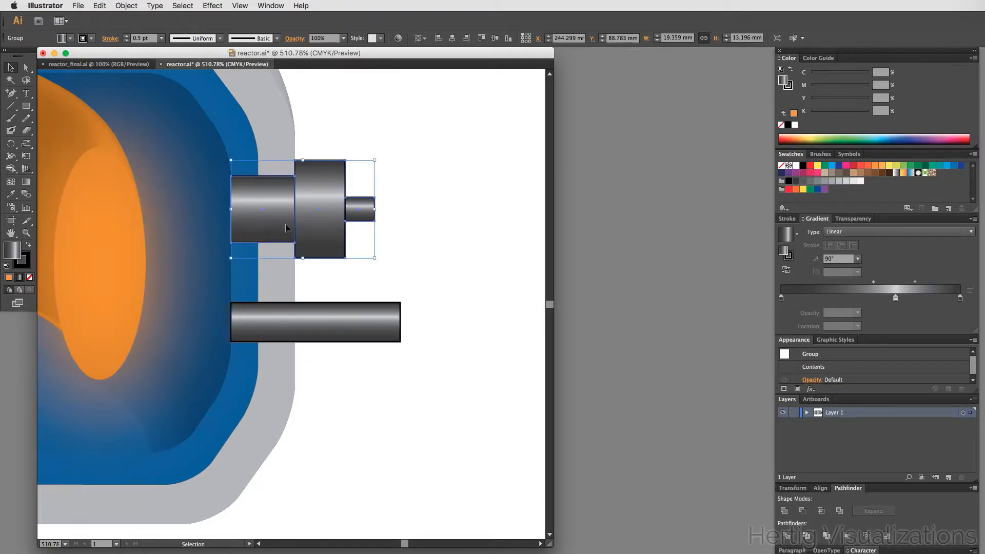
double_click(319, 206)
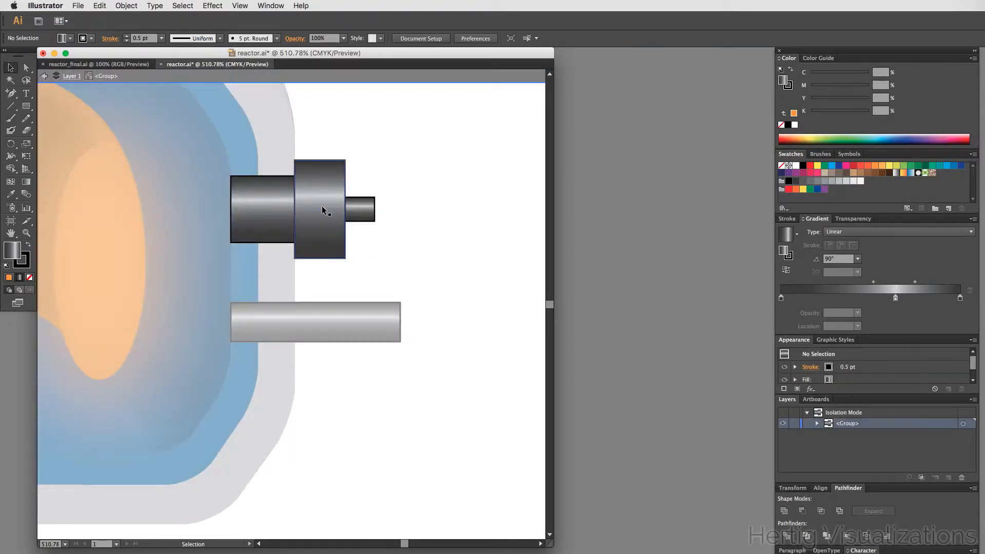
left_click(321, 205)
left_click(275, 210)
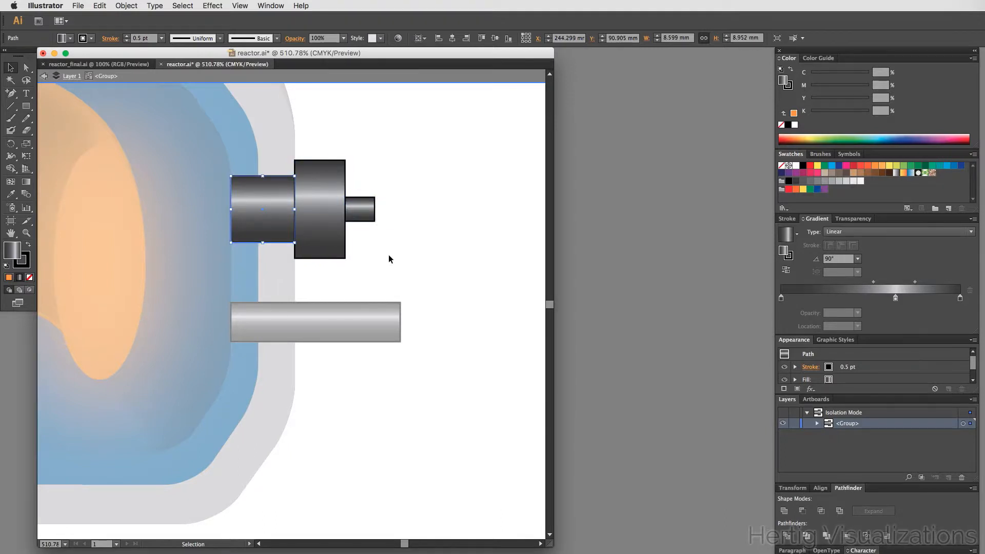
double_click(389, 254)
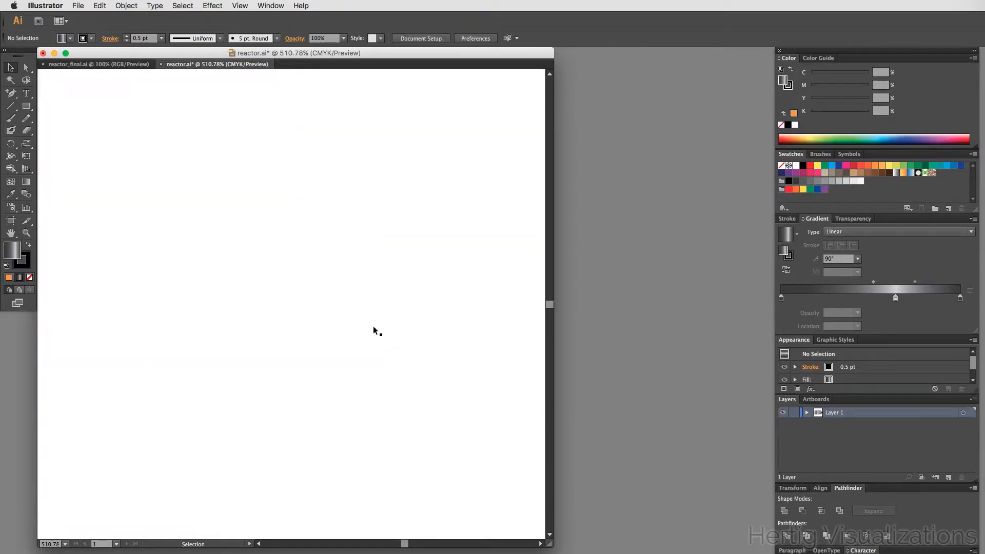
- Set the new bar's stroke weight to 0.5 pt and deselect
left_click(374, 325)
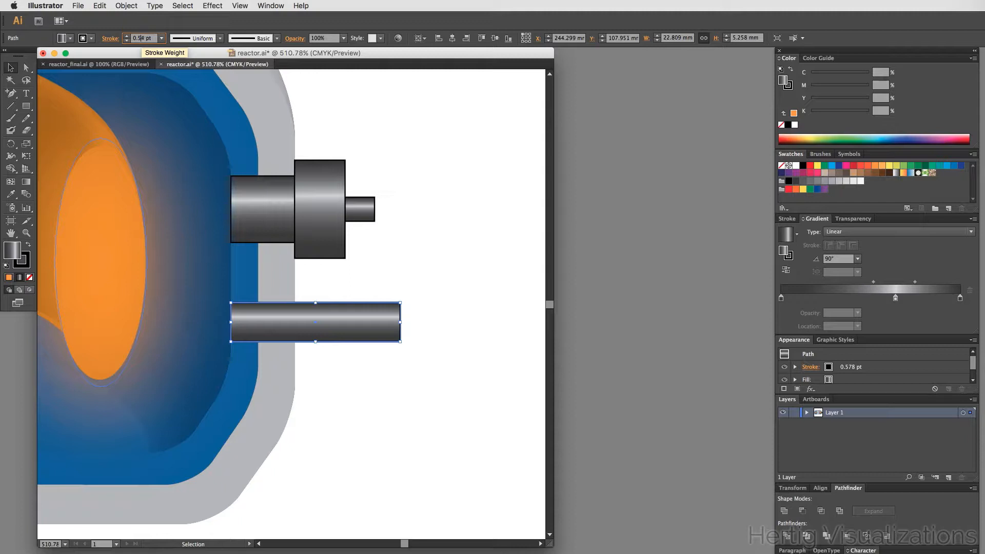
key("Return")
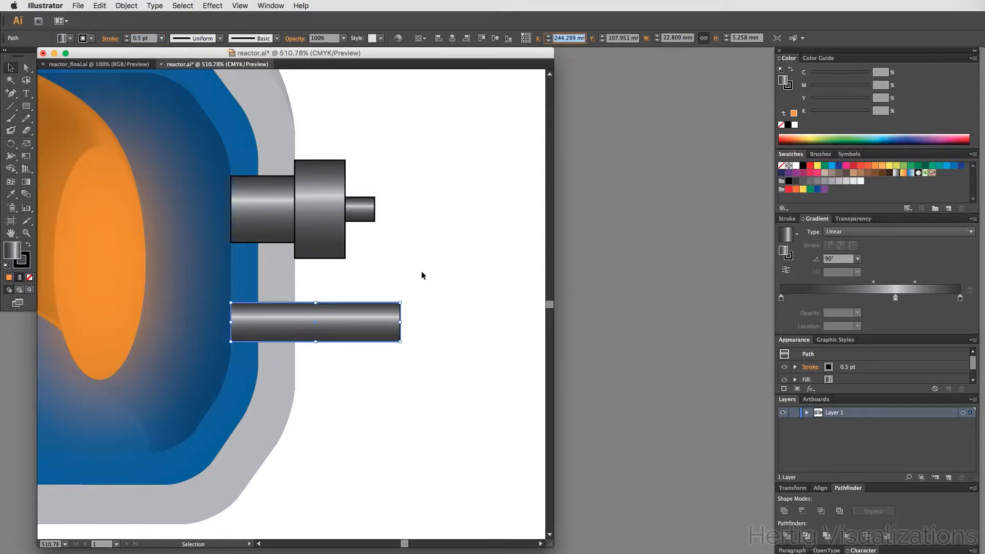
left_click(422, 276)
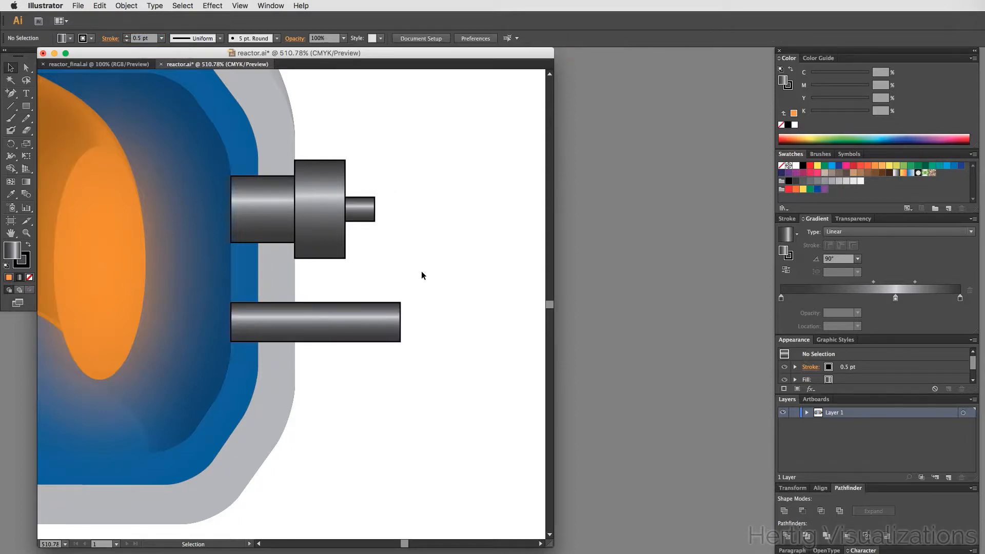
- Turn off Scale Strokes & Effects in the Scale dialog with the bar selected
left_click(118, 4)
left_click(119, 5)
left_click(352, 323)
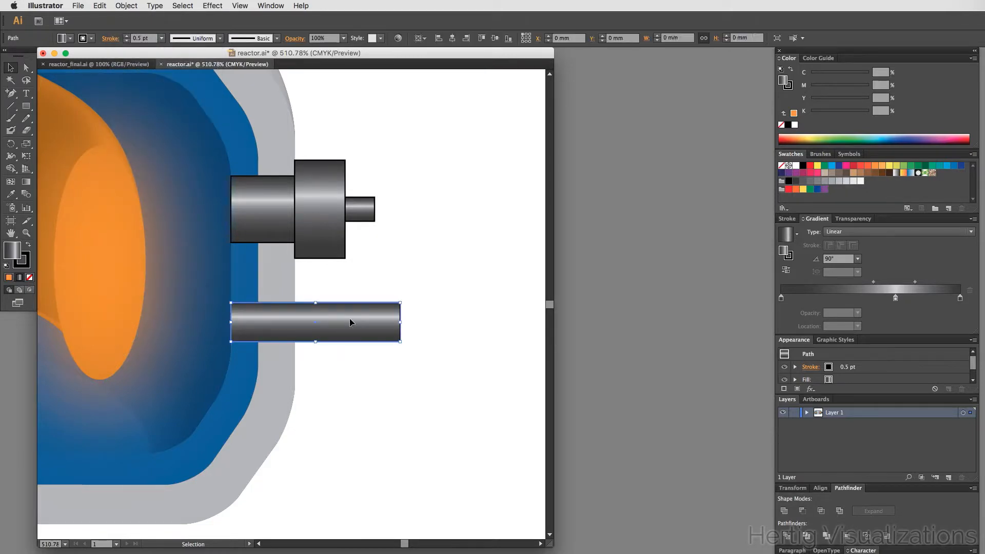
left_click(157, 4)
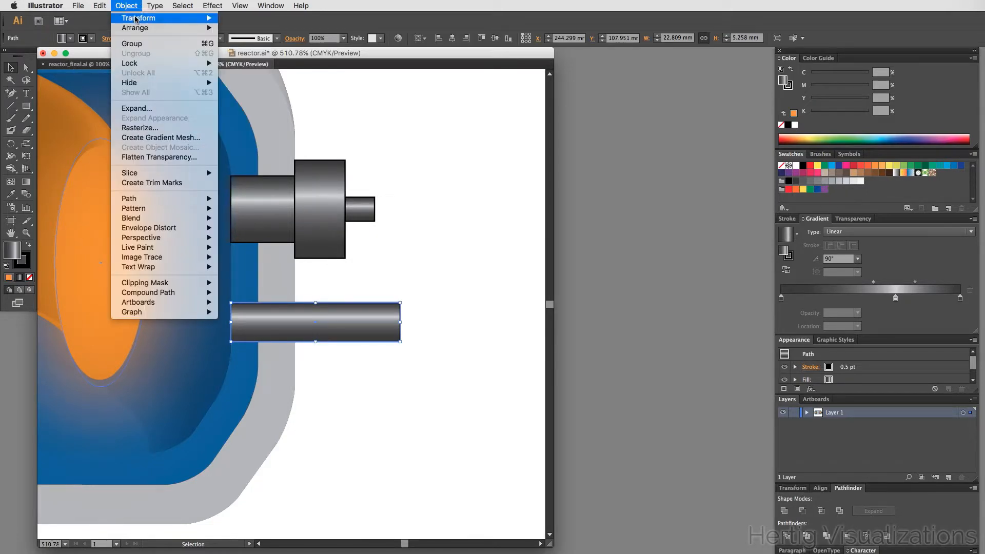
mouse_move(146, 22)
left_click(241, 66)
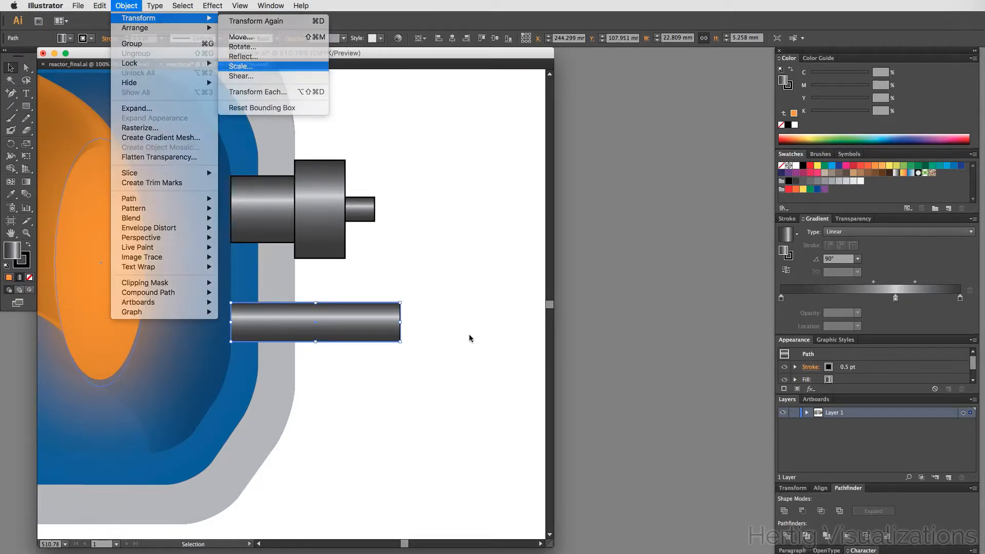
left_click_drag(637, 170, 516, 139)
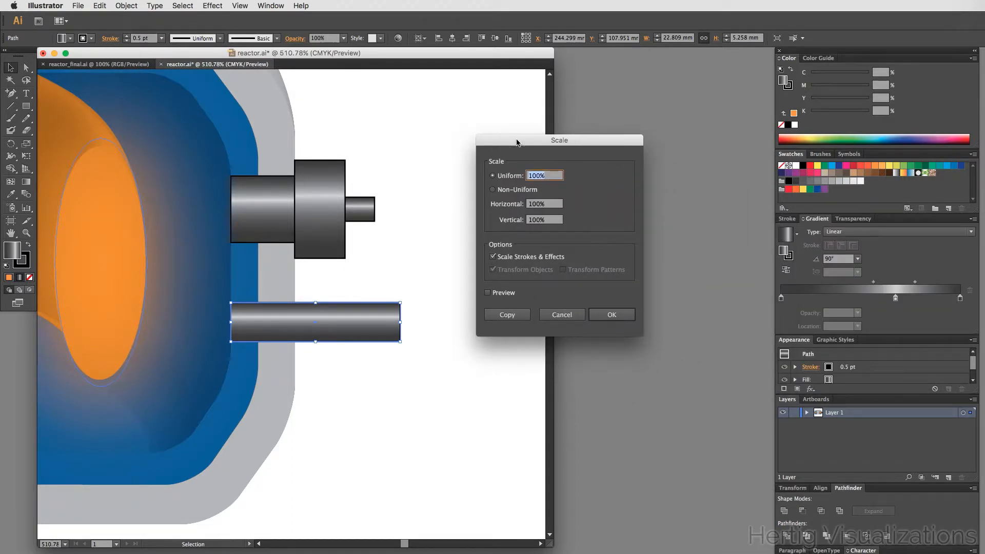
left_click(493, 258)
left_click(612, 315)
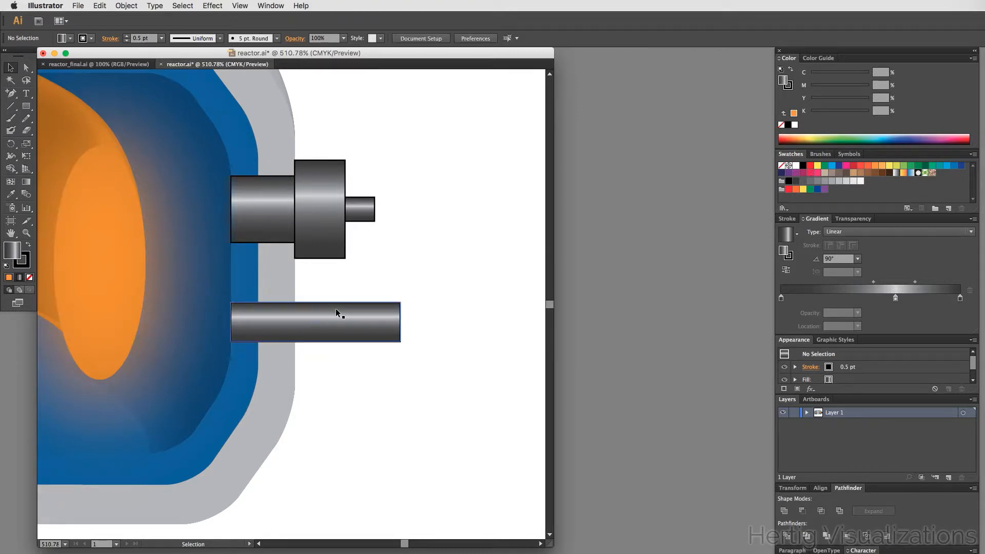
left_click_drag(400, 341, 501, 454)
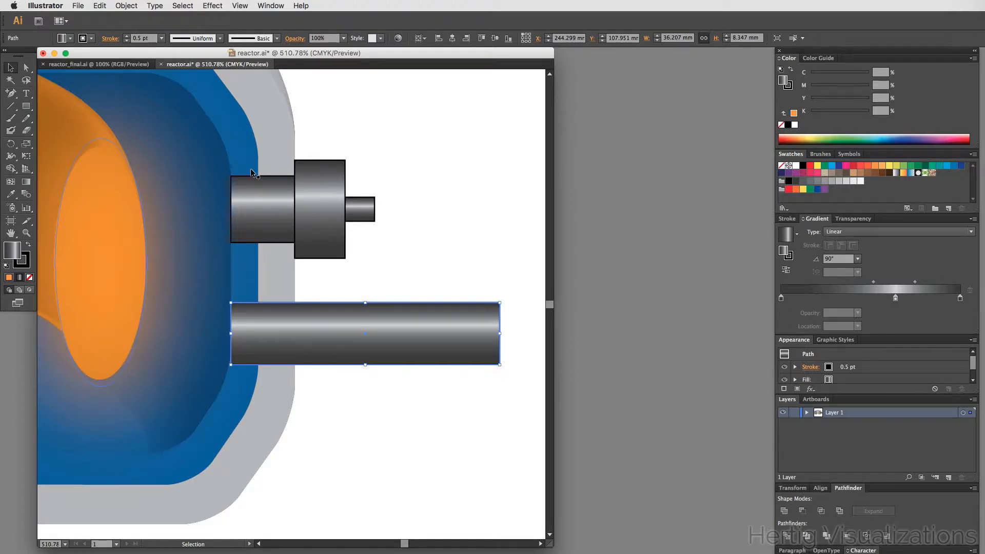
key("a")
key("super+z")
key("v")
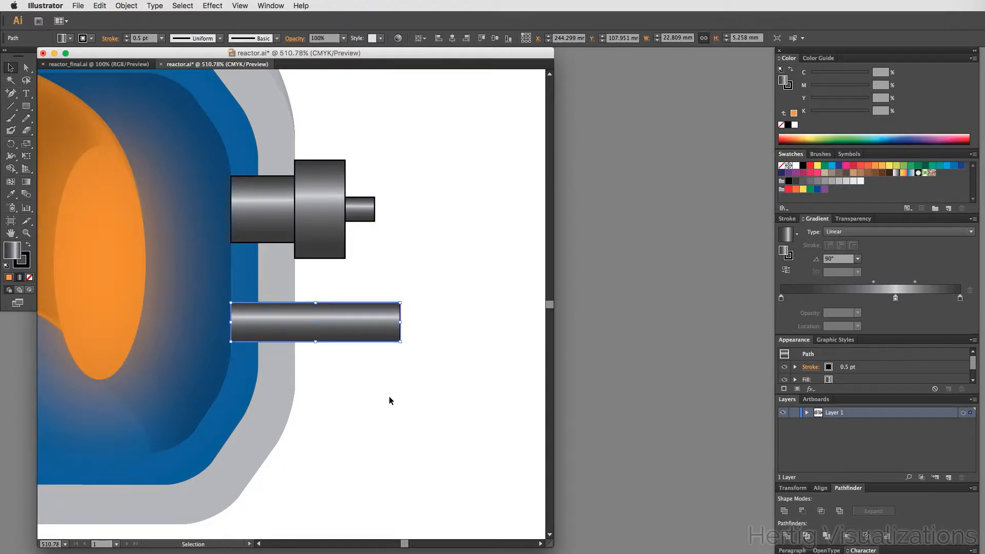
- Lengthen the bar to the right so it extends well past the connector's tip
left_click(389, 396)
left_click(383, 328)
left_click(449, 257)
left_click(389, 323)
left_click_drag(401, 323, 512, 324)
left_click(494, 244)
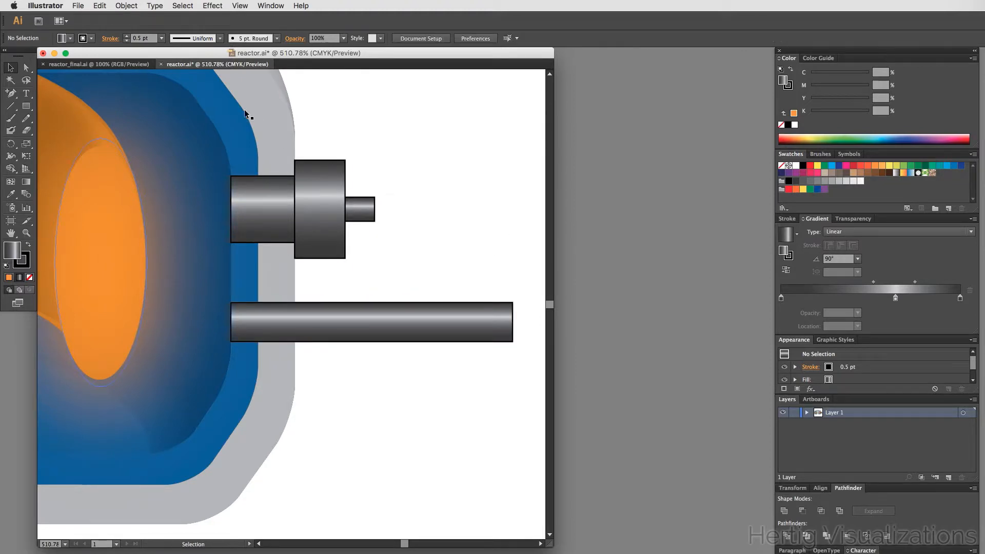
- Compare the connectors with the reactor_final reference and return to the working document
key("a")
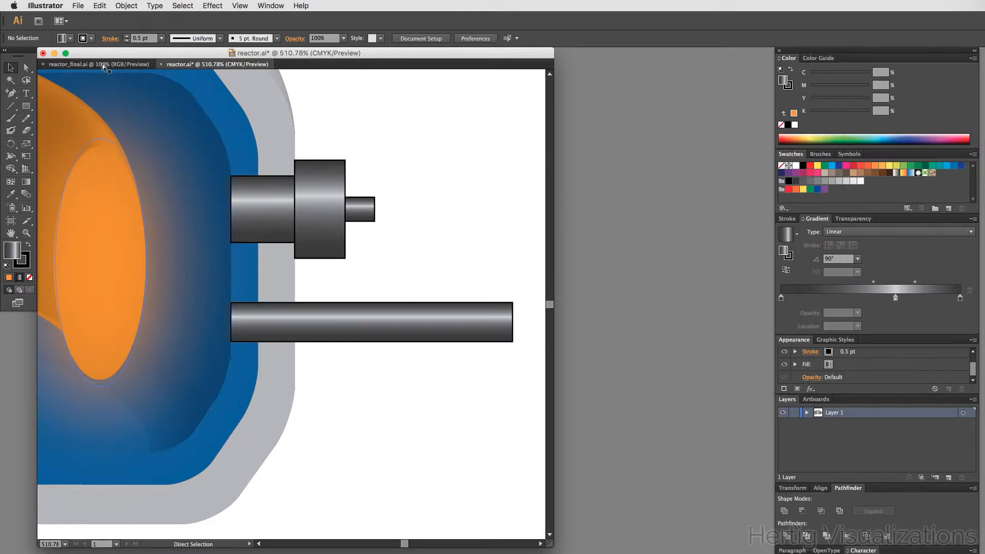
left_click(102, 63)
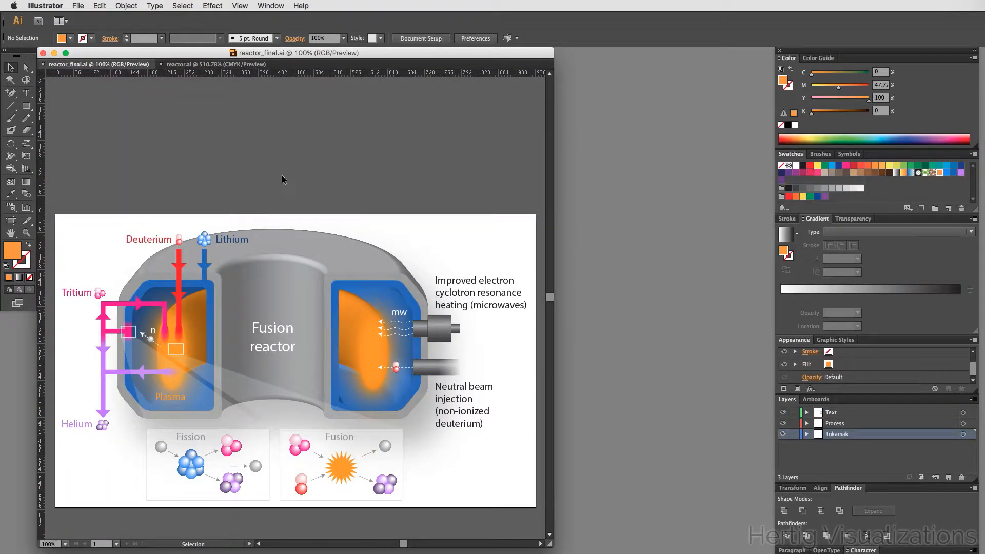
left_click(215, 64)
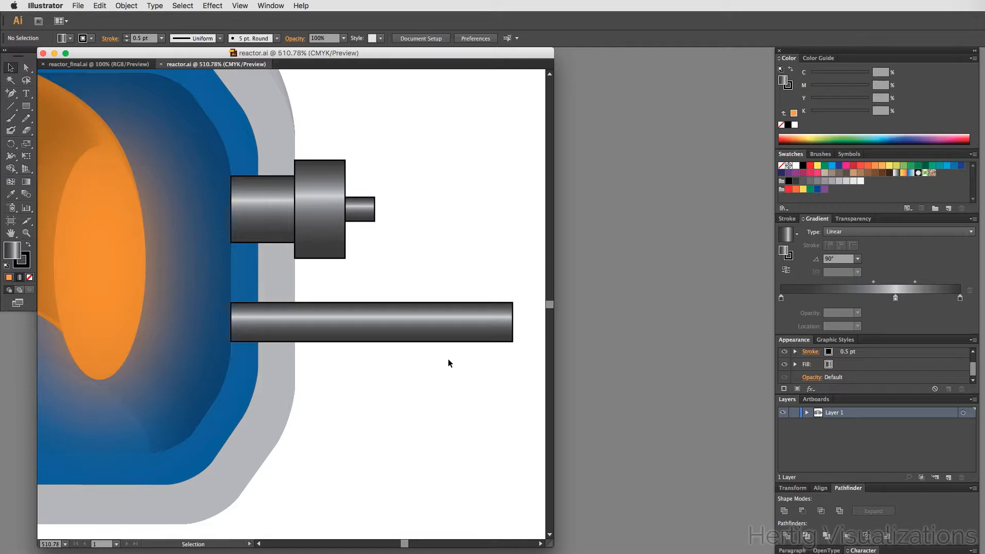
- Draw a rectangle about 14 × 10 mm below the bar and remove its stroke
left_click(853, 218)
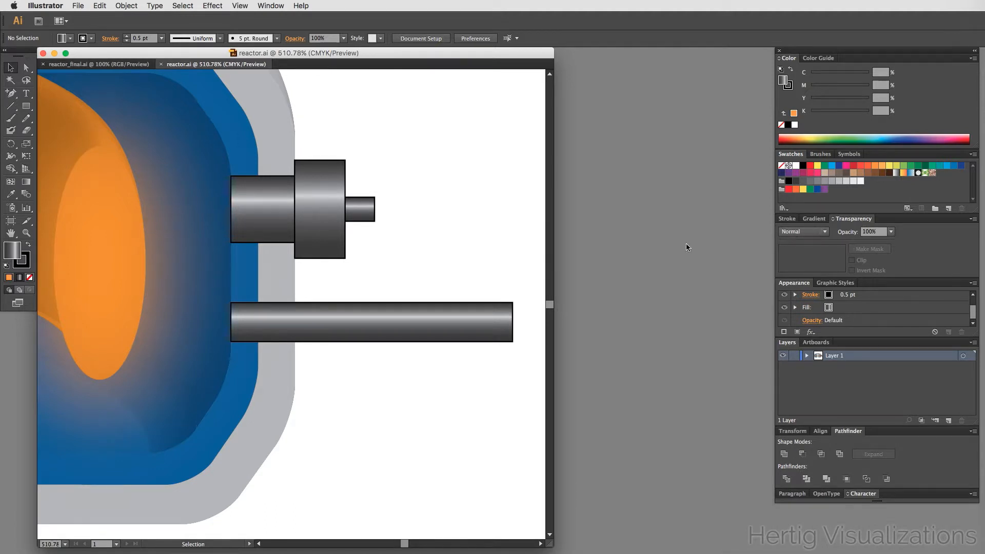
left_click(26, 107)
mouse_move(398, 371)
left_mouse_down()
mouse_move(453, 429)
mouse_move(504, 446)
left_mouse_up()
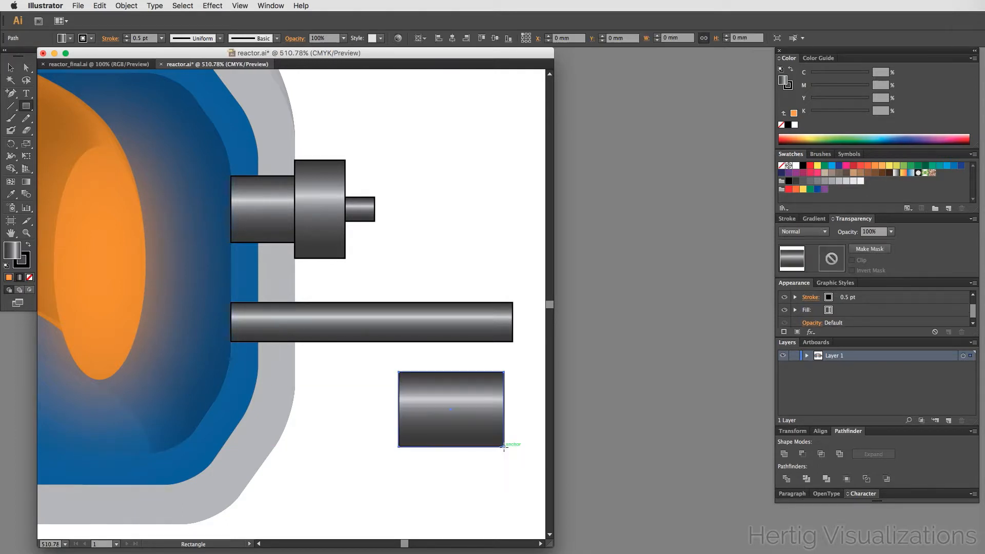
key("v")
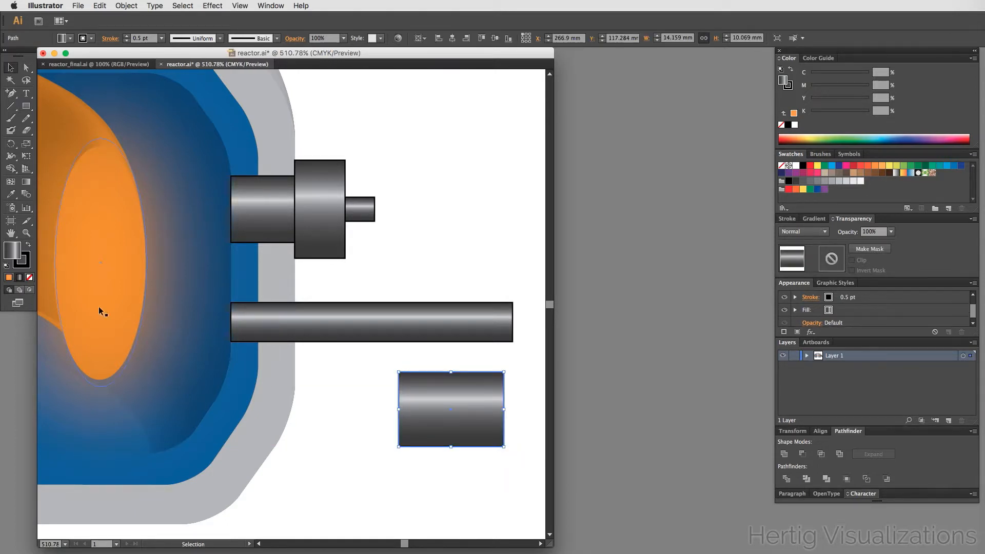
left_click(29, 280)
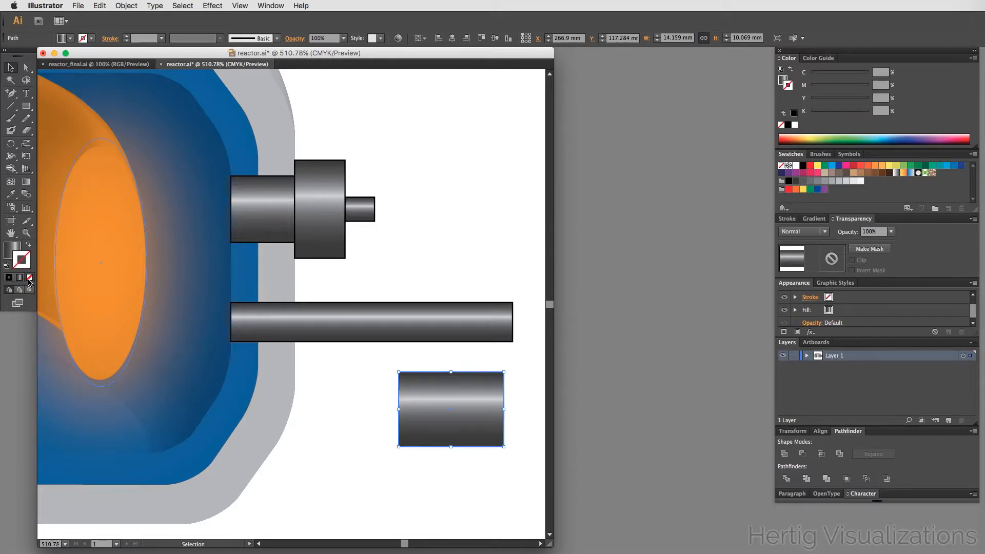
key("x")
- Remove the middle stop from the rectangle's gradient and set the gradient angle to 0°
left_click(813, 220)
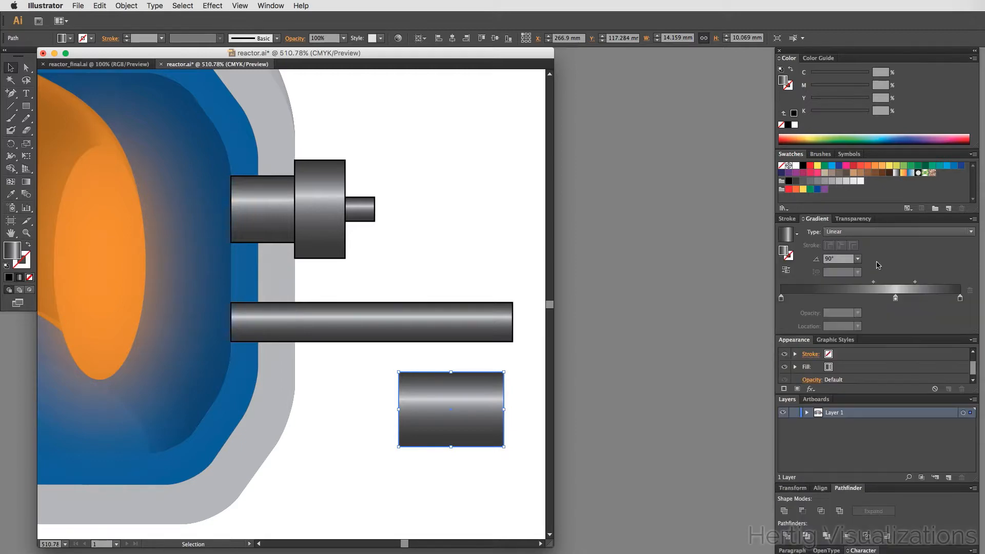
left_click(895, 301)
left_click(969, 290)
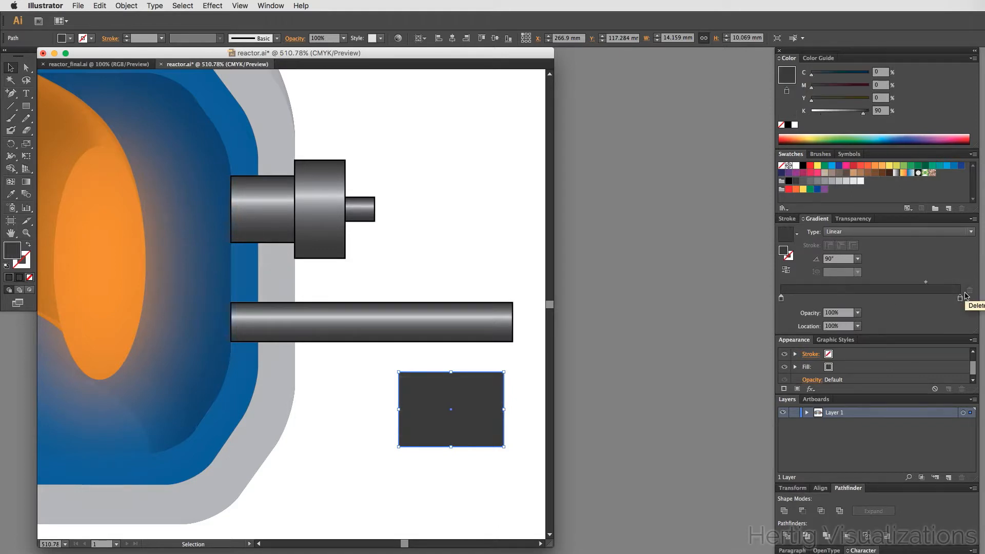
left_click(830, 258)
type("0")
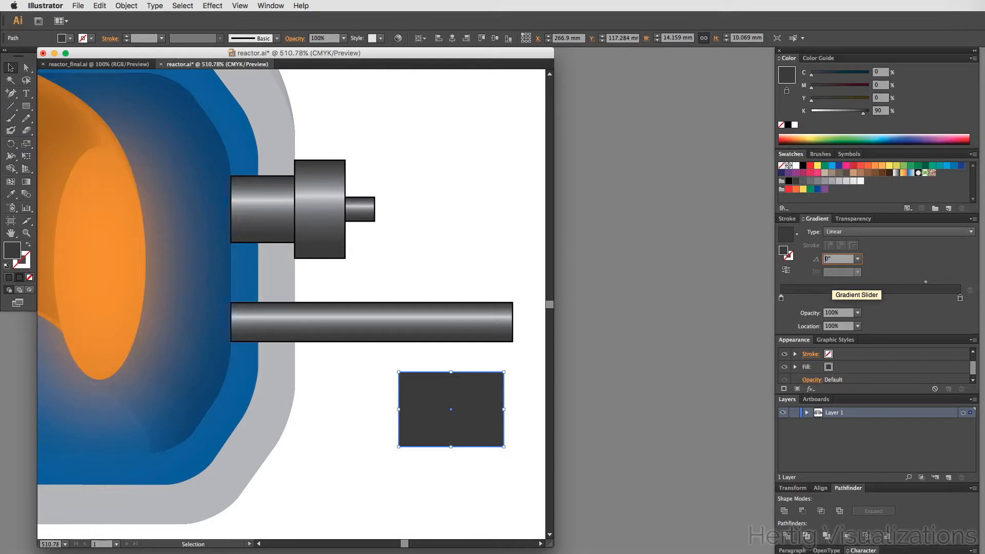
key("Tab")
- Set the rectangle's left gradient stop to black and the right stop to white
double_click(781, 298)
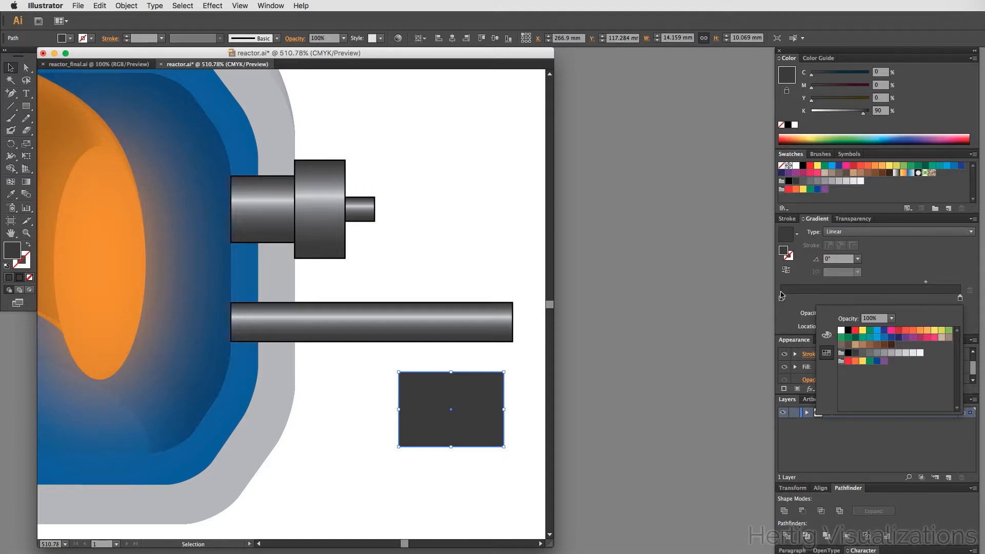
double_click(780, 301)
left_click(848, 330)
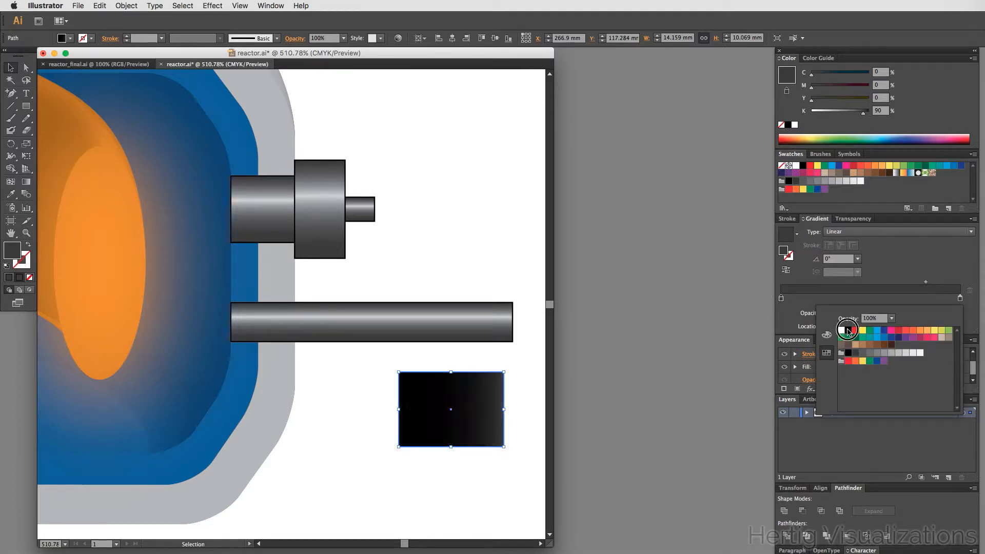
double_click(959, 298)
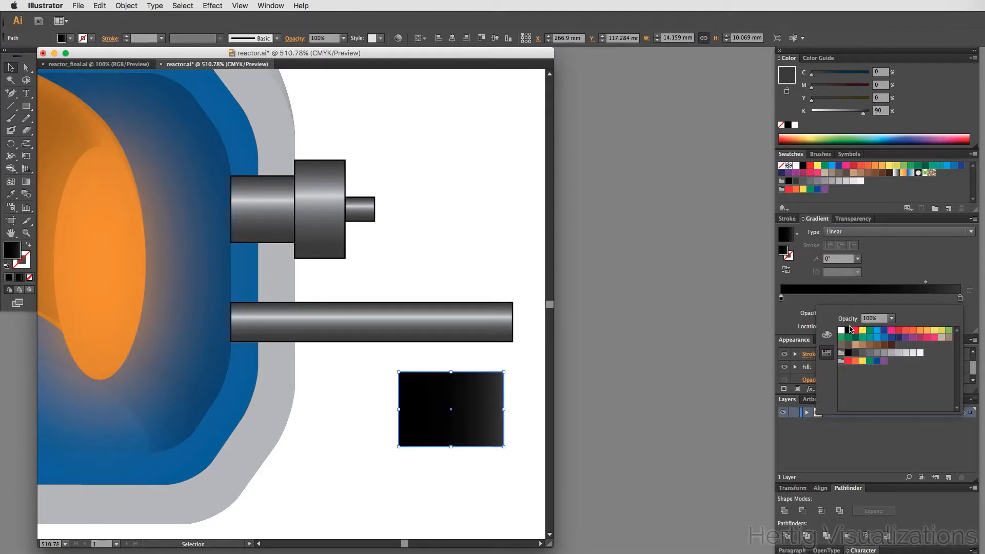
left_click(841, 330)
left_click(785, 320)
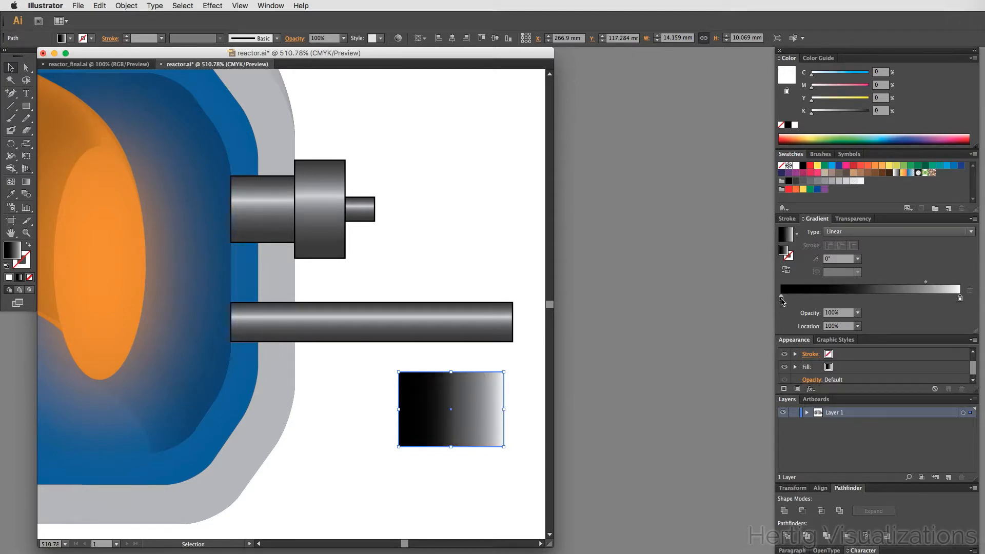
- Switch the left gradient stop's colour to RGB mode and set it to pure black 000000
double_click(781, 298)
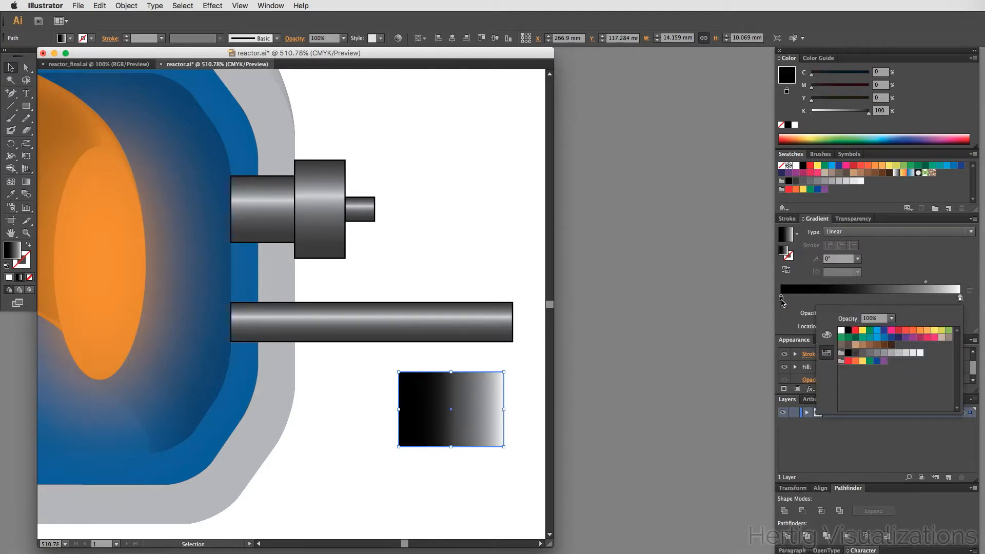
left_click(826, 334)
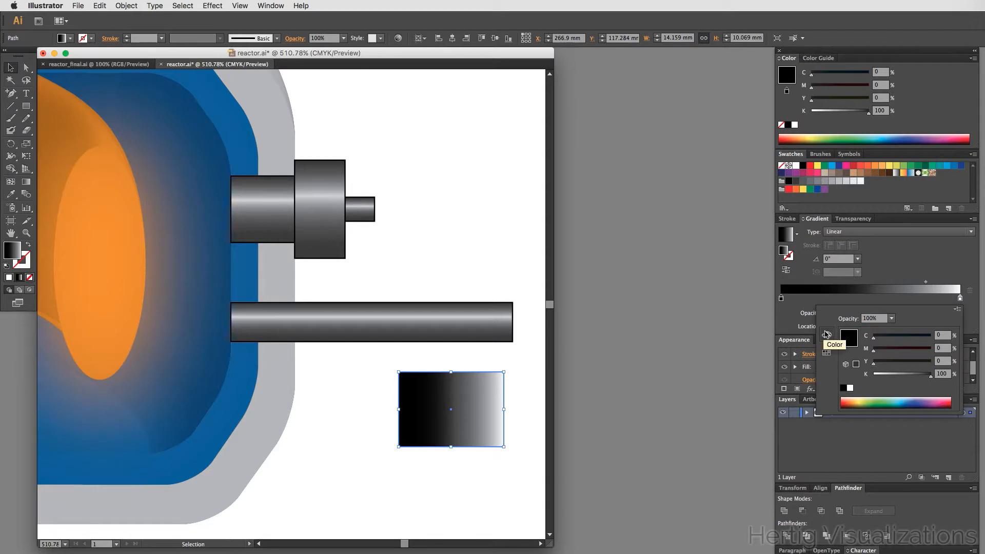
left_click(957, 308)
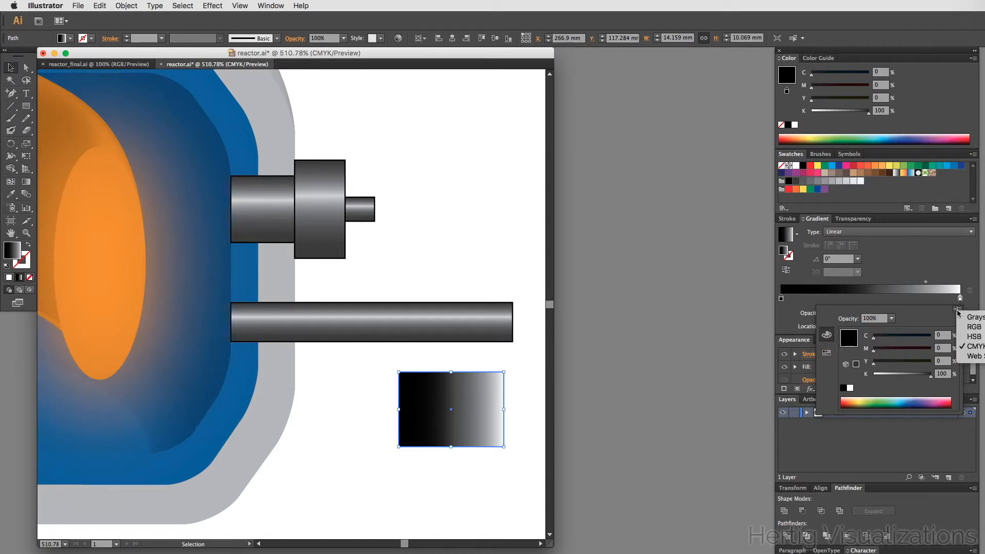
left_click(977, 331)
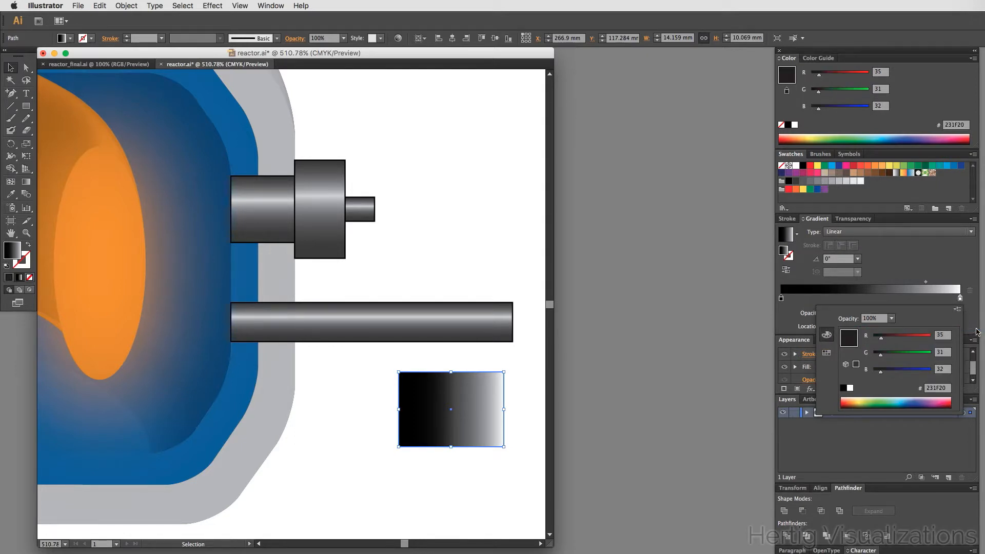
left_click_drag(881, 340, 862, 369)
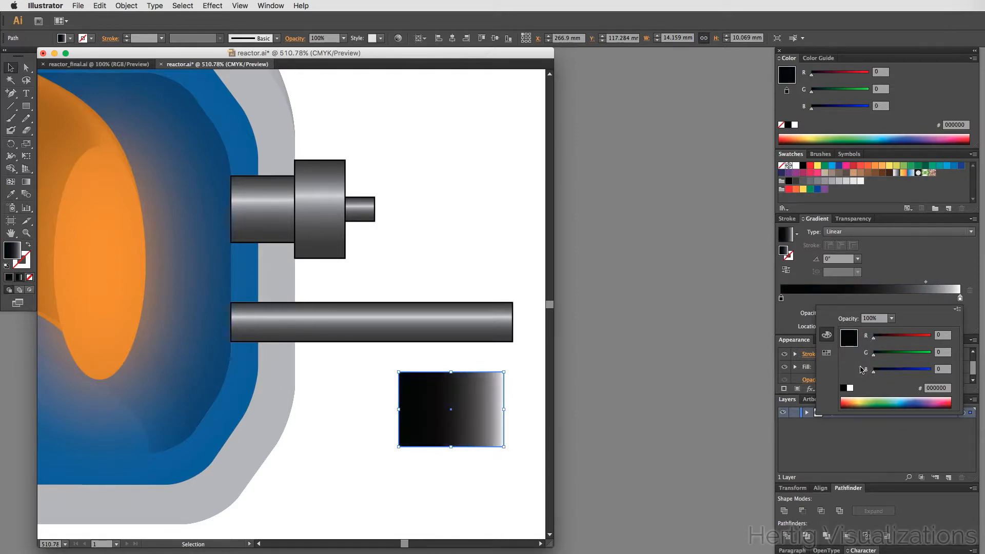
left_click(786, 318)
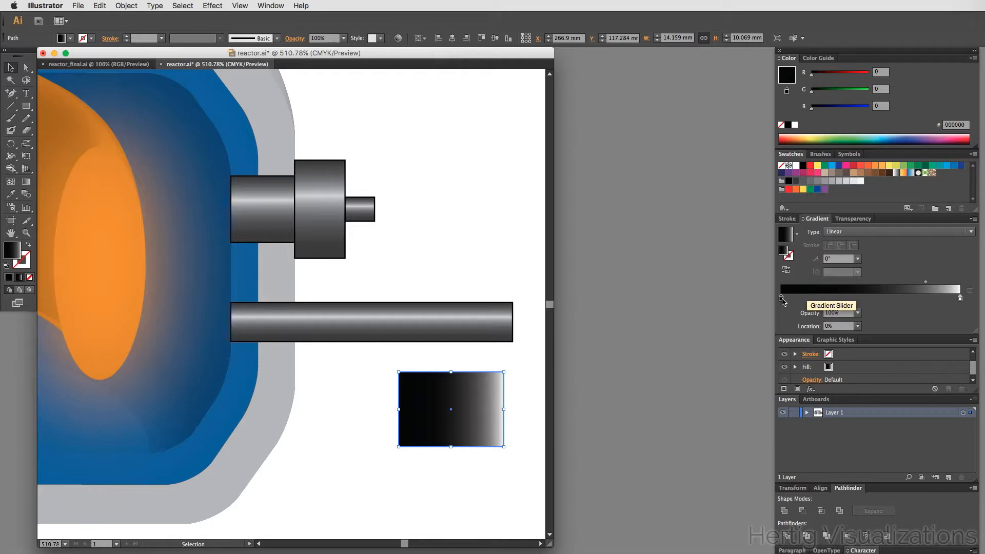
- Shift the gradient midpoint to about 49% location, then delete the sample gradient rectangle
left_click_drag(926, 286, 870, 287)
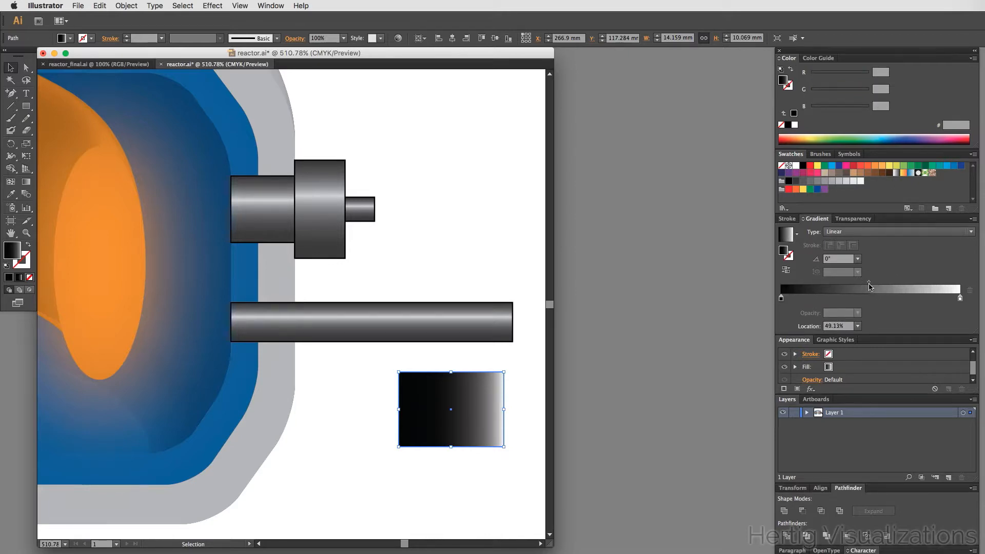
left_click(445, 505)
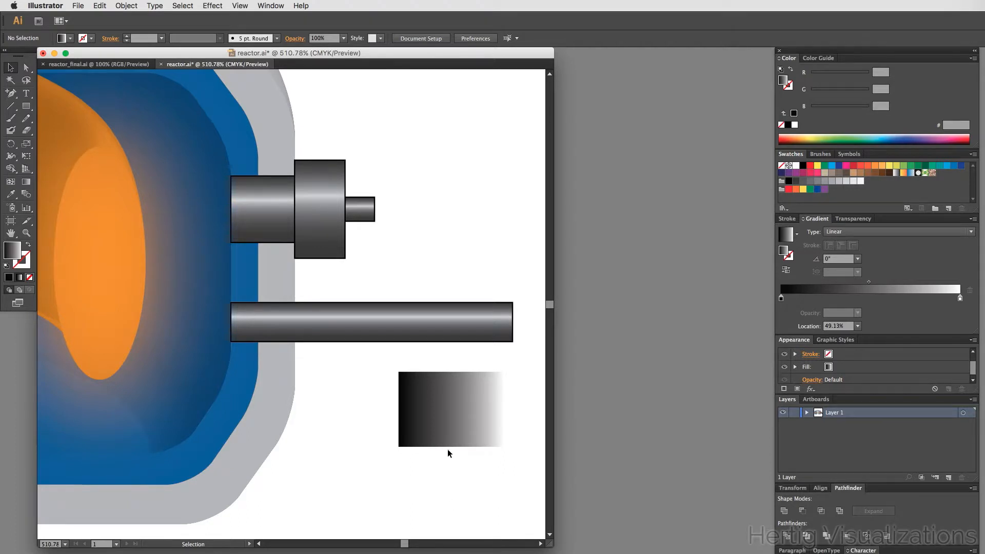
left_click(449, 433)
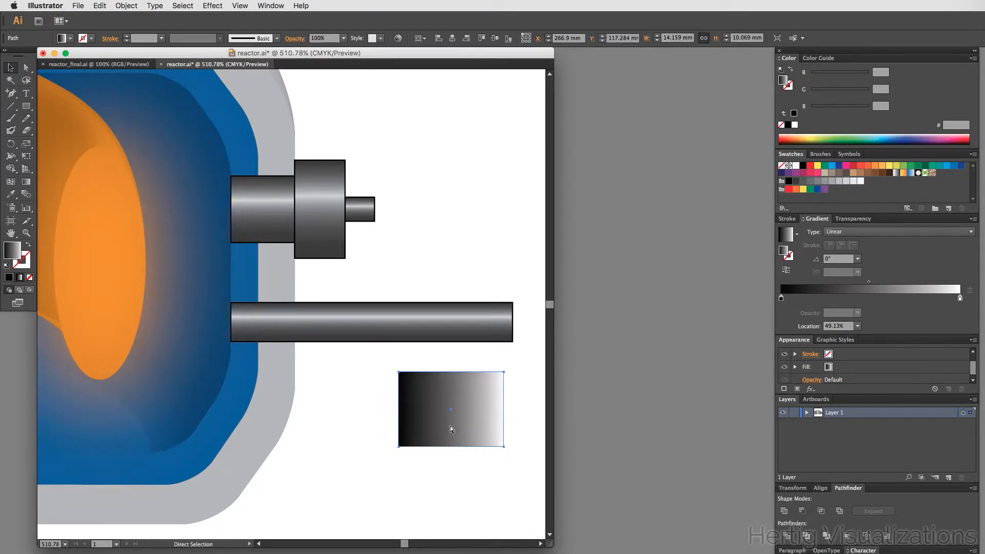
key("Delete")
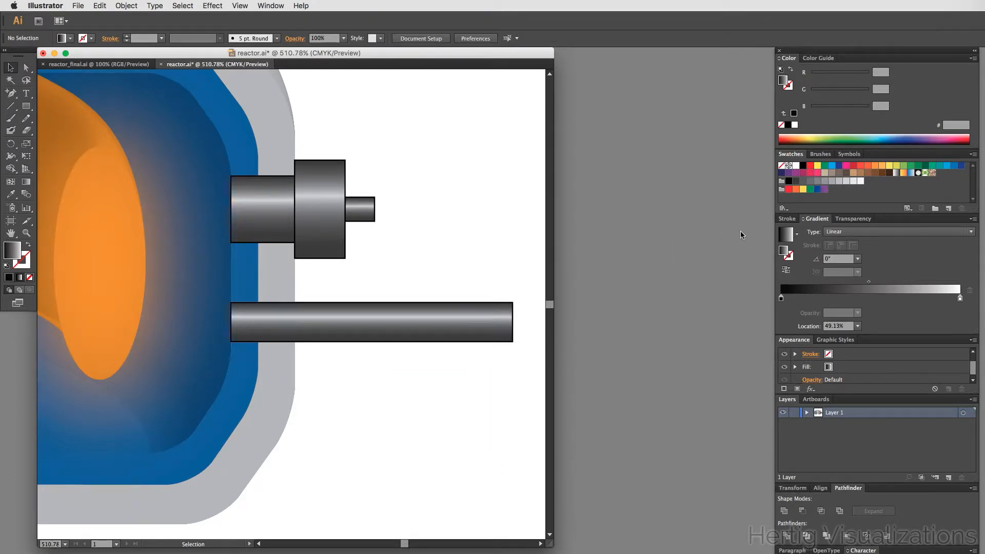
- Select the long horizontal bar and show its Transparency settings
left_click(378, 331)
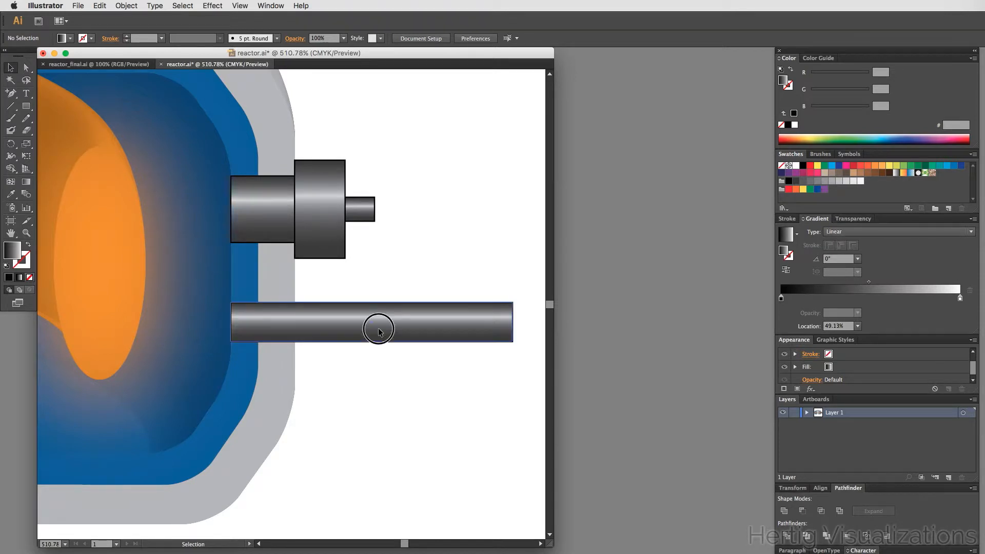
left_click(866, 221)
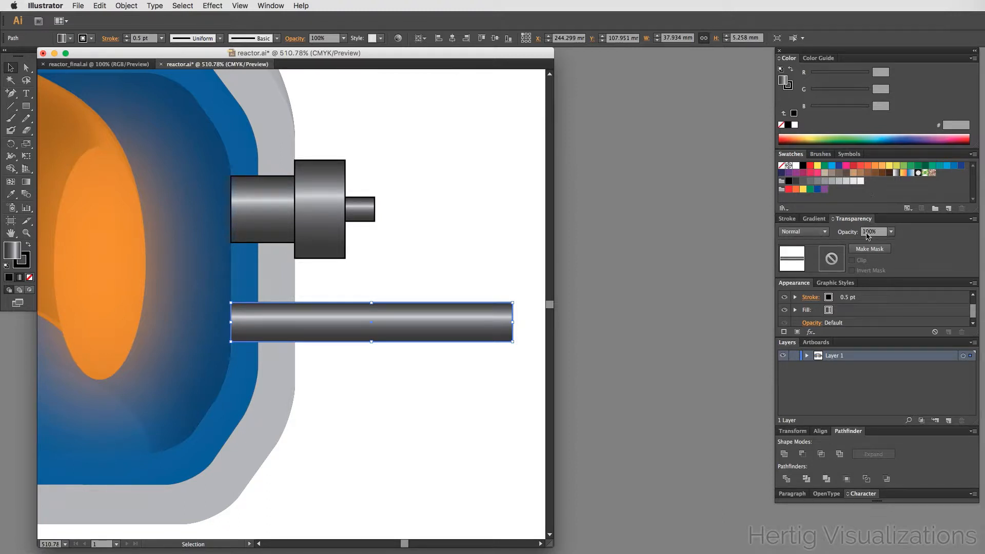
- Open the workspace choices to change the panel layout
left_click(270, 6)
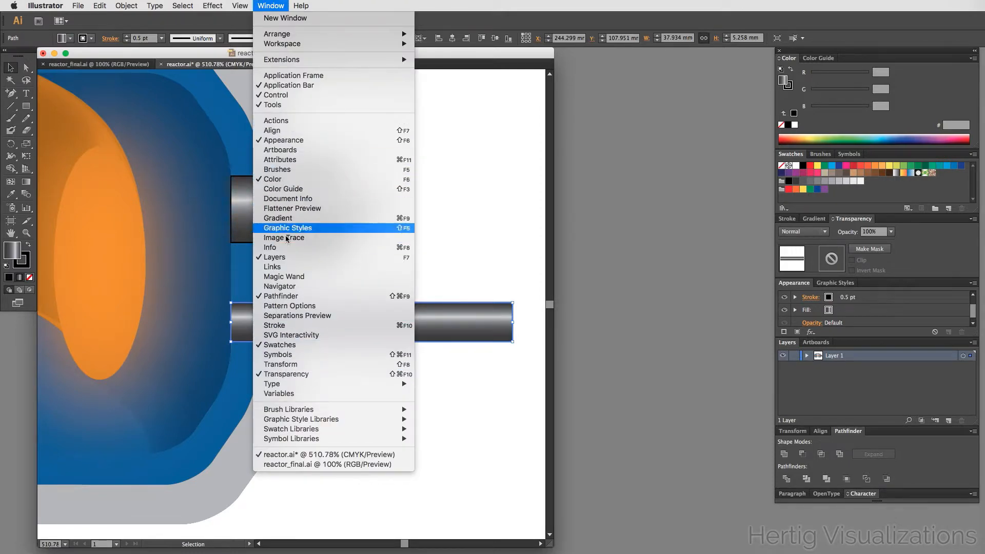
mouse_move(338, 45)
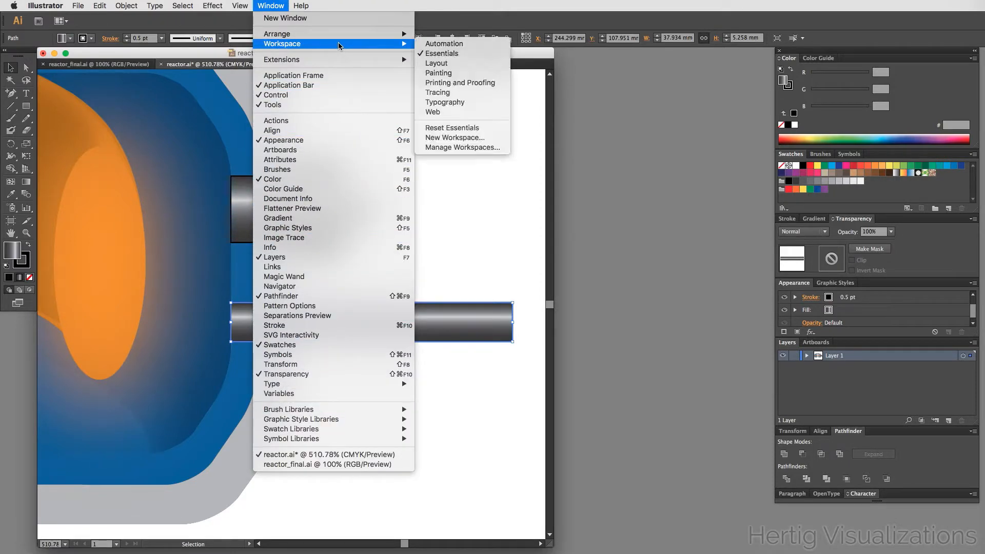
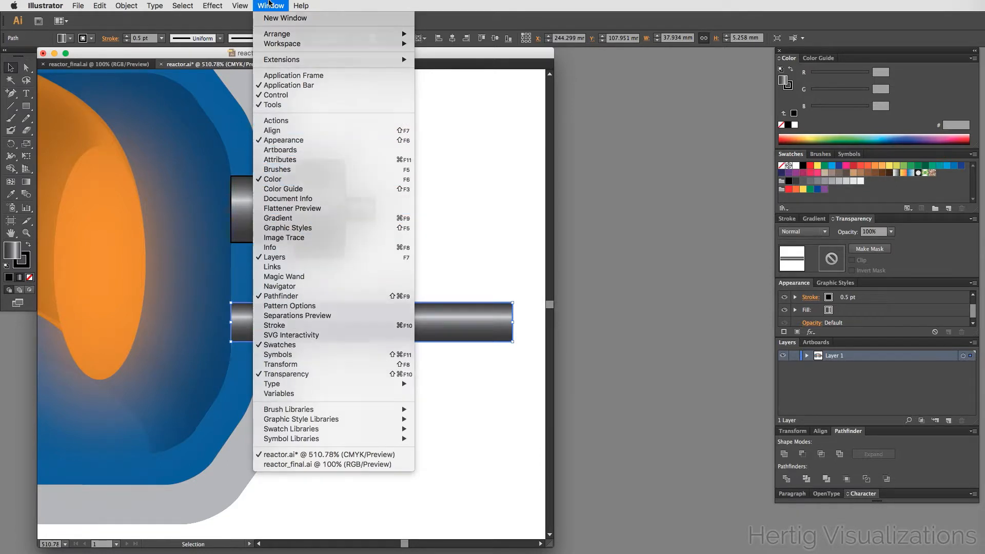
- Apply an opacity mask to the long horizontal bar and turn off the mask's Clip option
left_click(269, 3)
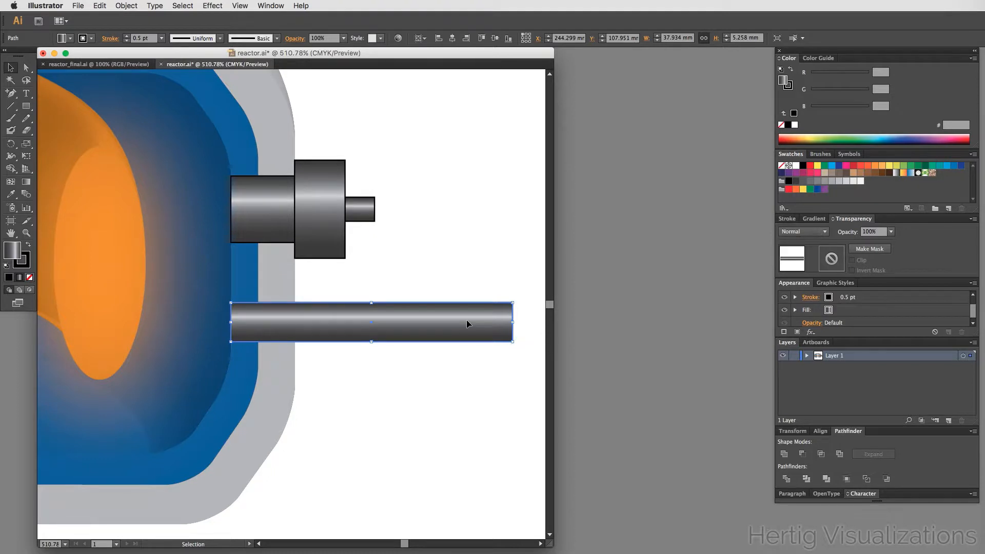
left_click(870, 249)
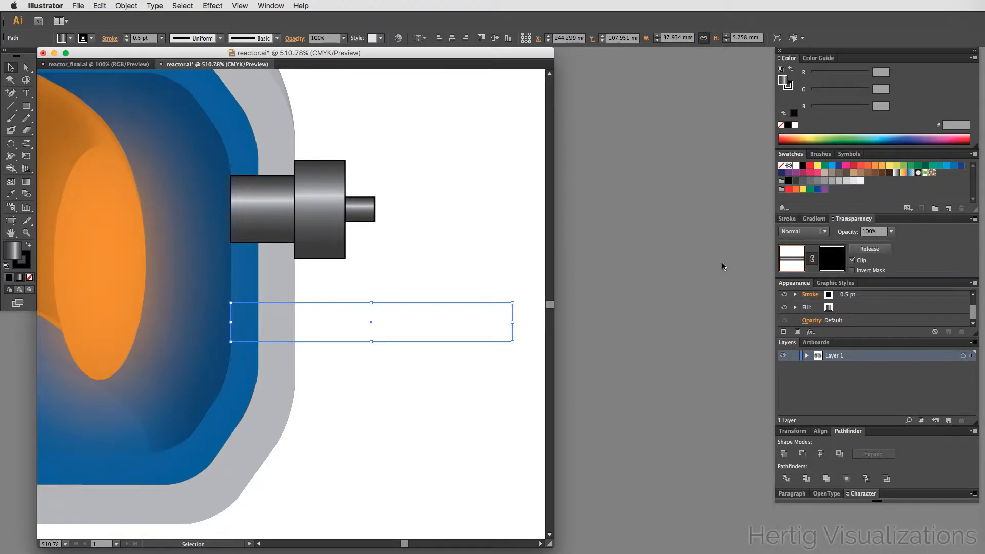
left_click(380, 442)
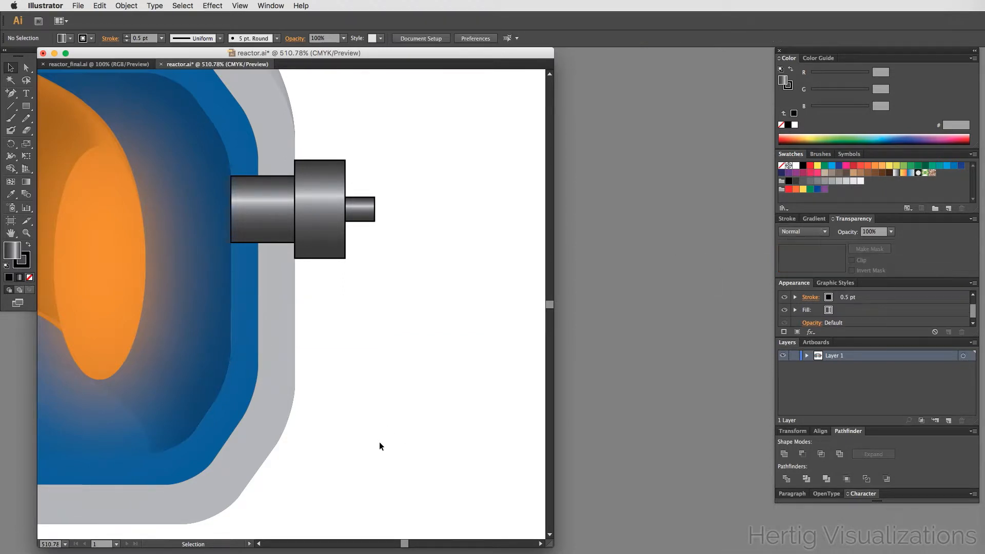
left_click(420, 306)
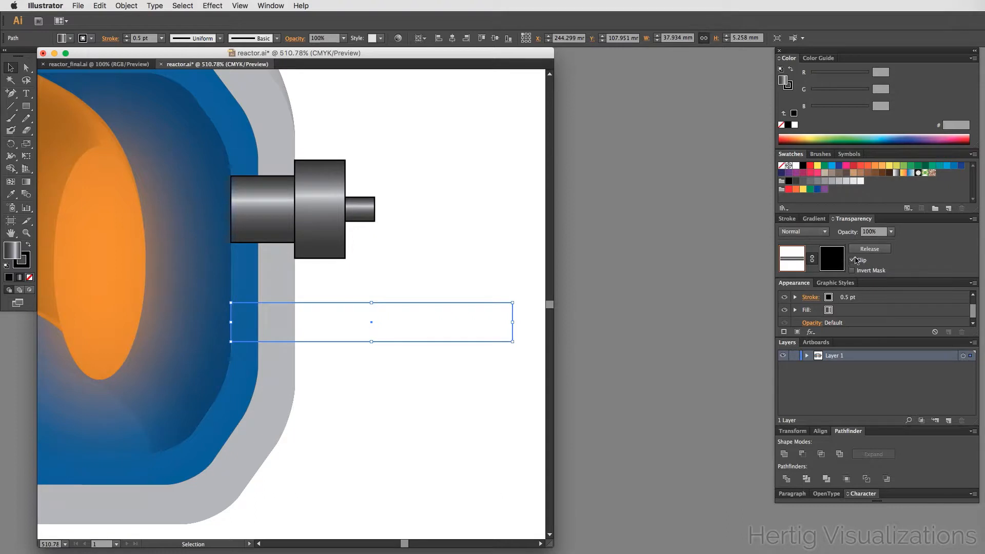
left_click(851, 261)
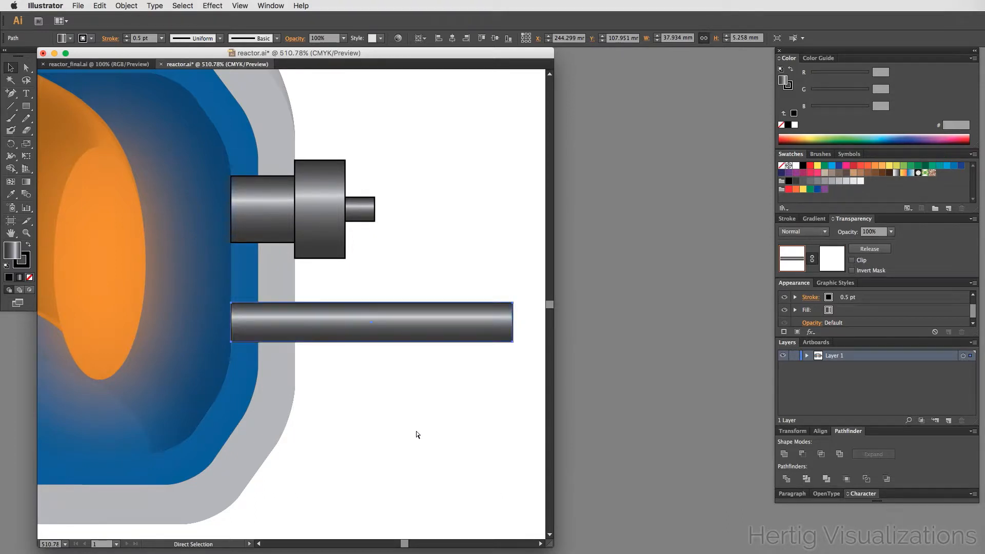
- Move the black-to-white gradient rectangle into the bar's opacity mask
key("super+v")
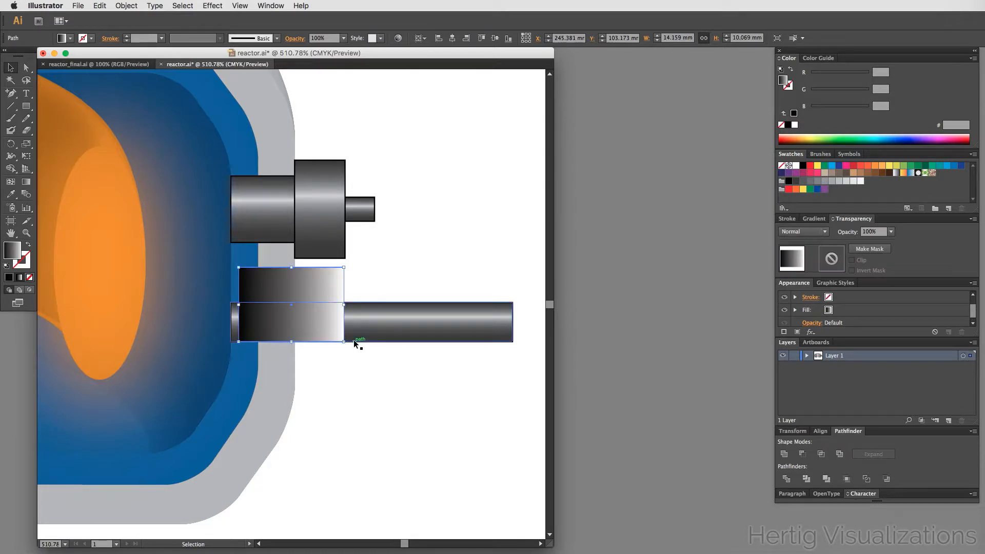
key("super+x")
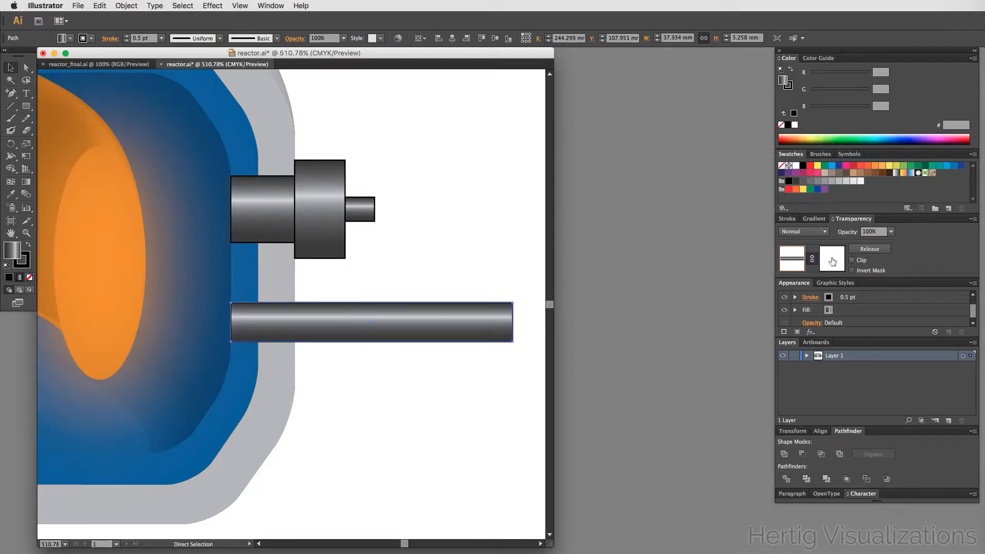
left_click(838, 260)
left_click(837, 260, "alt")
left_click(836, 261, "alt")
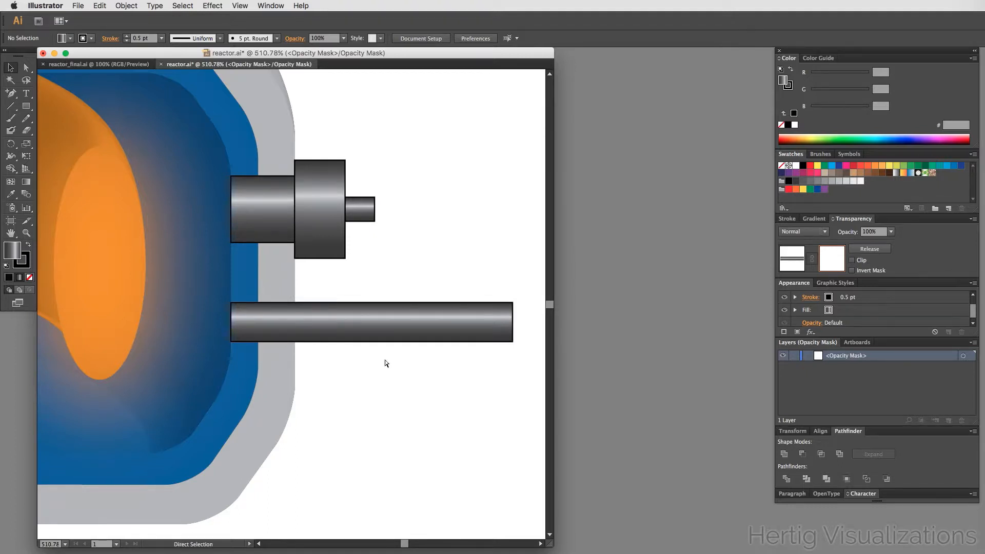
key("ctrl+v")
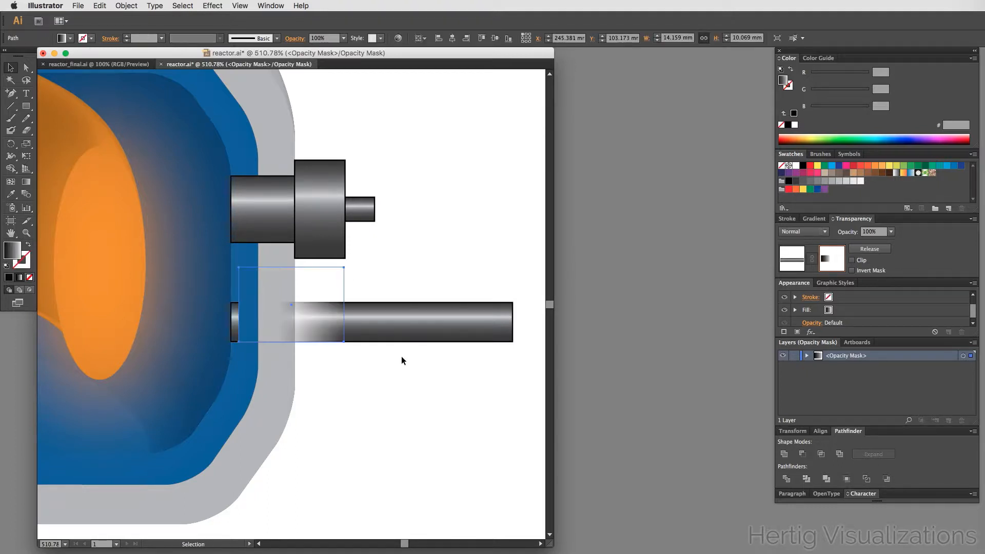
- Flip, resize and position the mask gradient so the bar fades to transparent toward its right part
left_click_drag(308, 288, 404, 294)
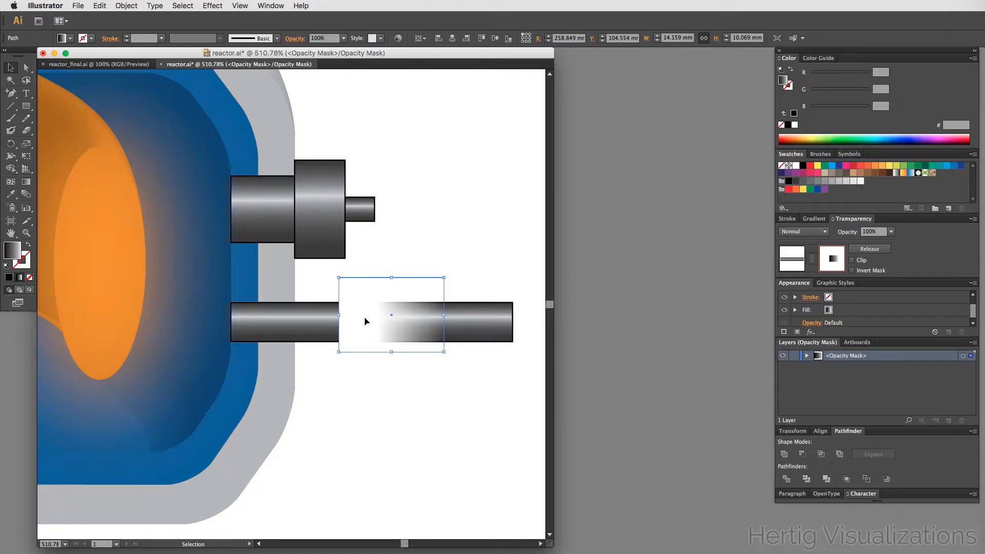
left_click(448, 356)
left_click_drag(448, 358, 255, 281)
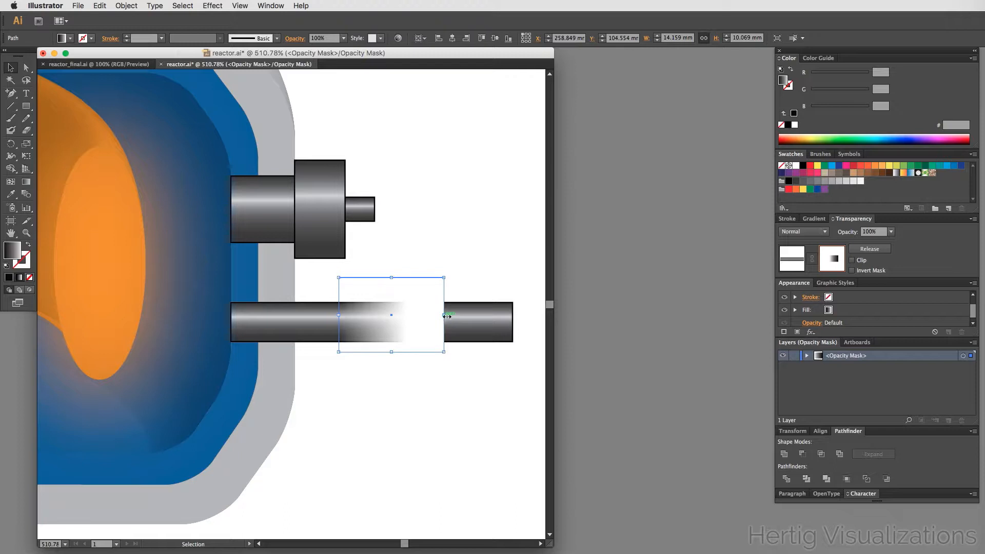
left_click_drag(444, 316, 519, 322)
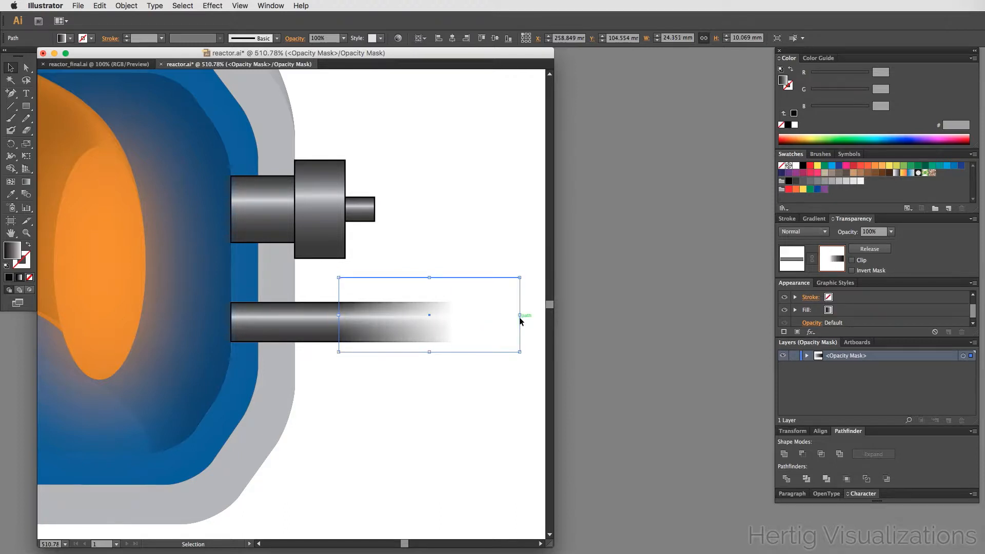
left_click_drag(339, 315, 418, 316)
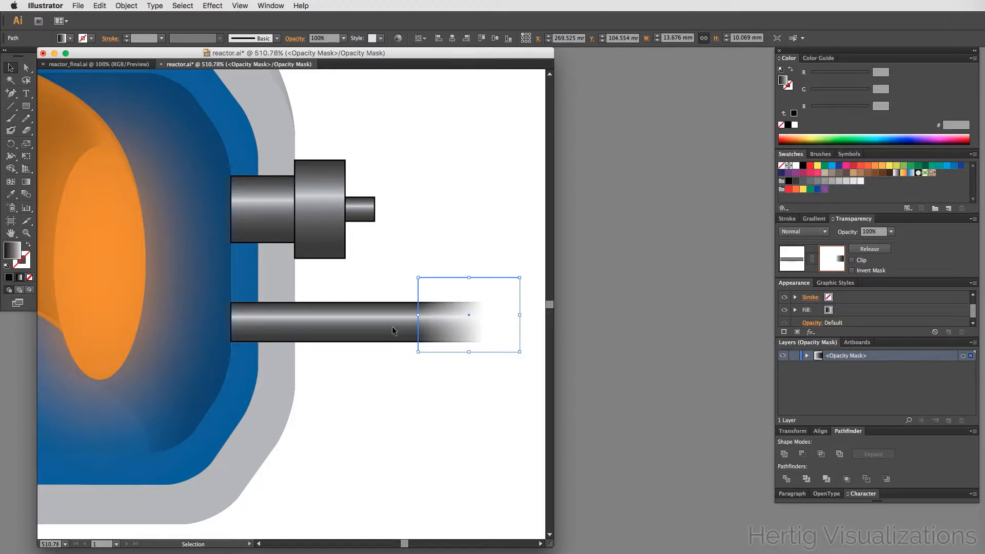
left_click_drag(511, 286, 400, 292)
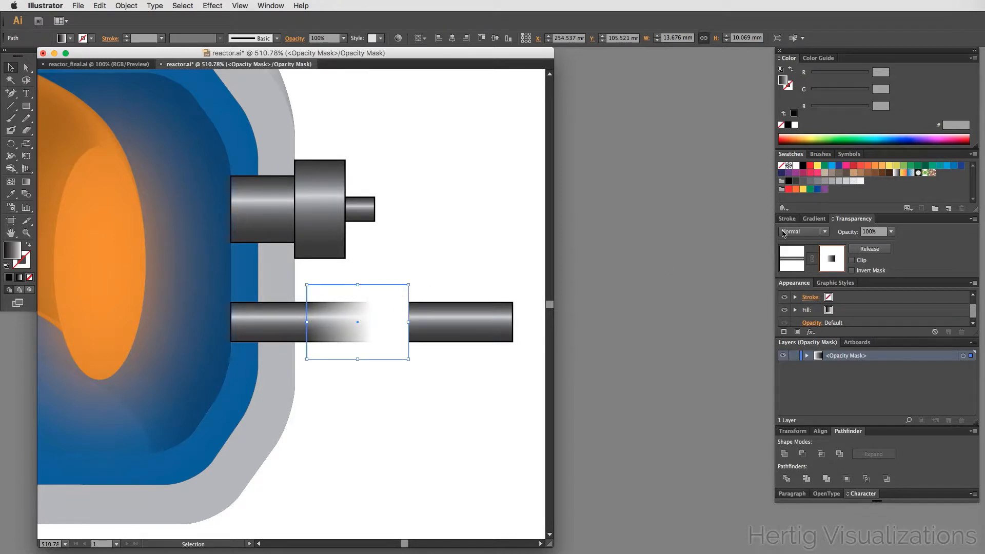
- Set the mask gradient's midpoint to about 36.49% location and nudge the gradient slightly left
left_click(814, 219)
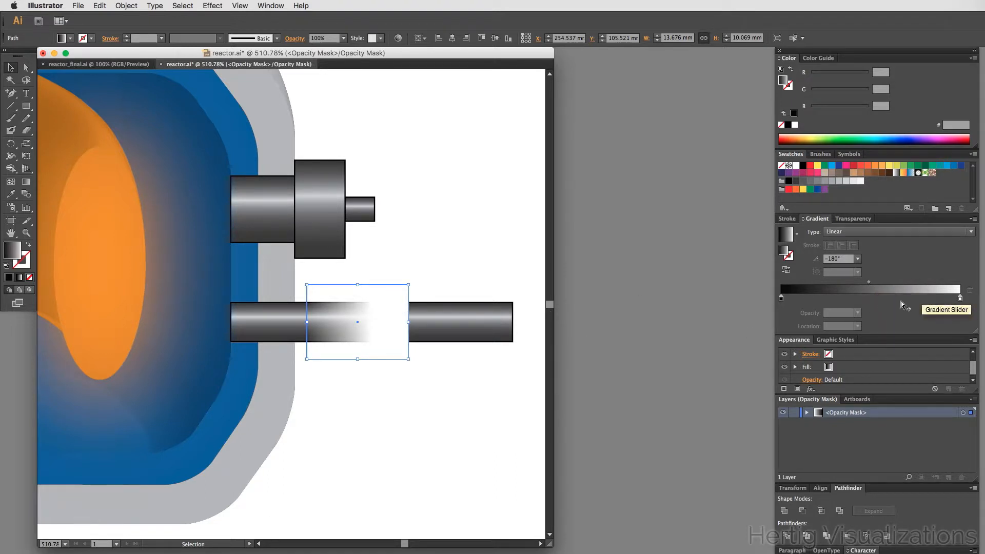
left_click_drag(868, 281, 848, 287)
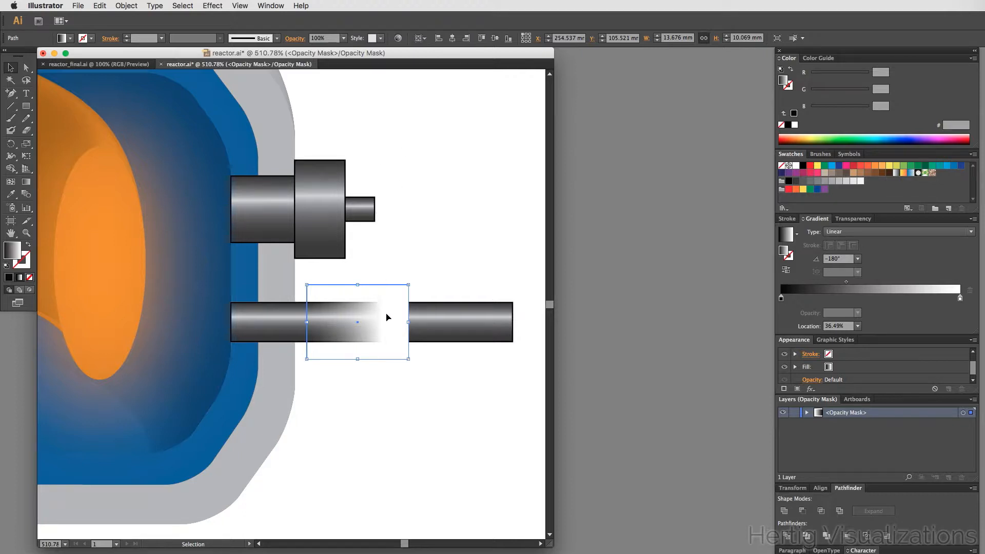
key("Left")
key("Left")
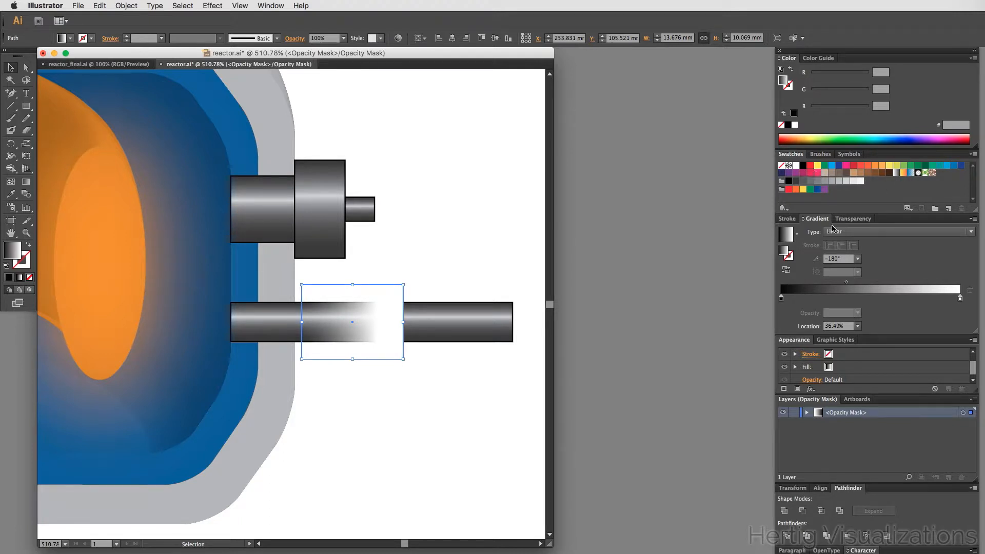
left_click(847, 220)
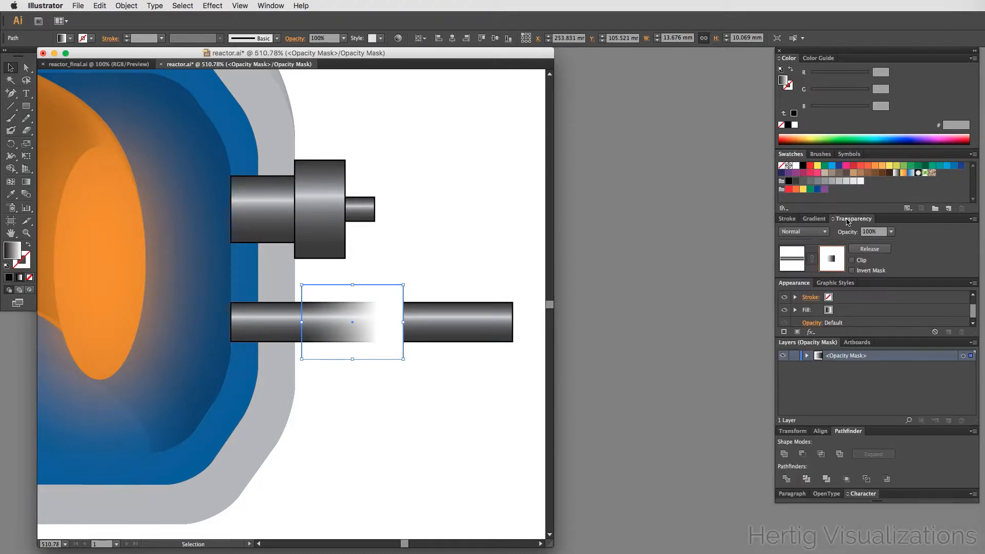
left_click(853, 260)
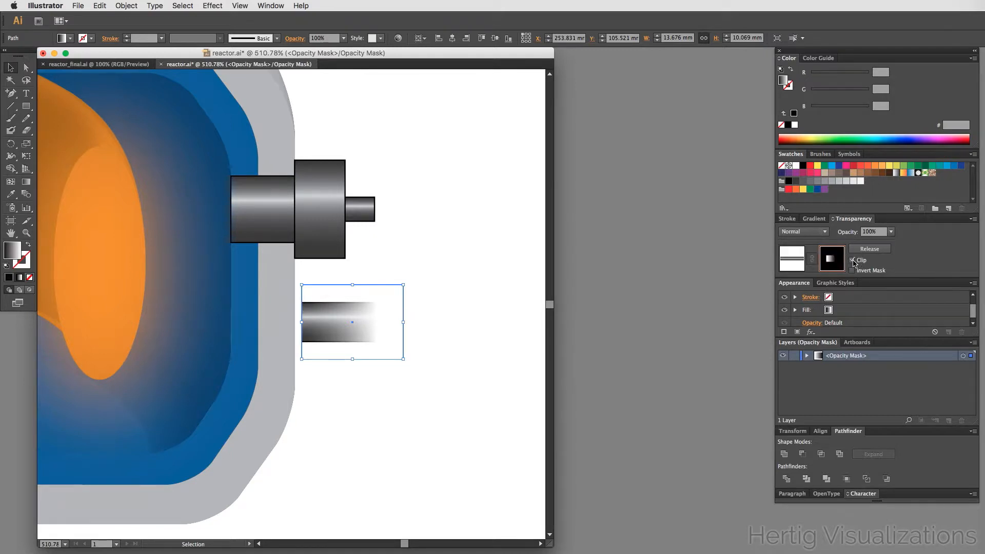
left_click(852, 261)
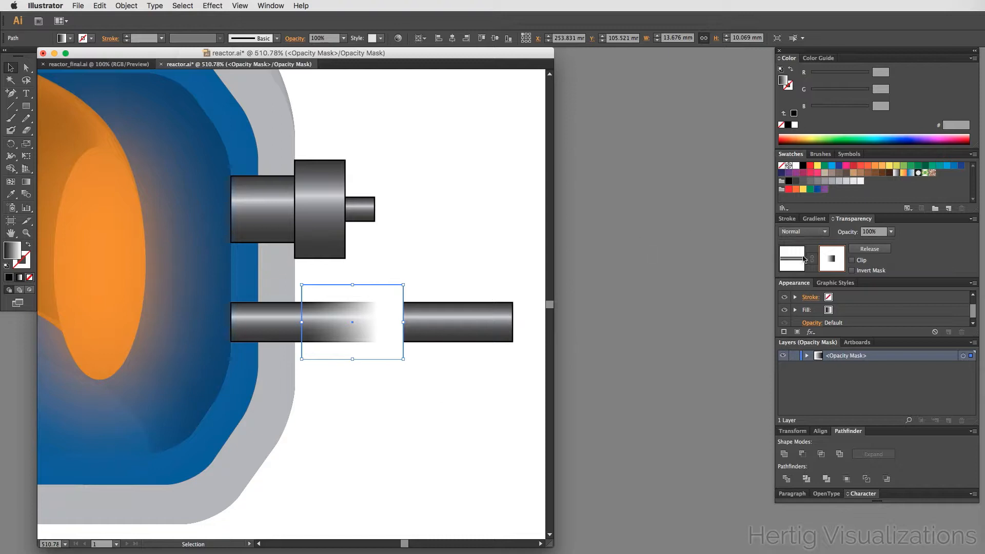
- Leave mask editing and shorten the horizontal bar to about 22.1 mm wide
left_click(442, 239)
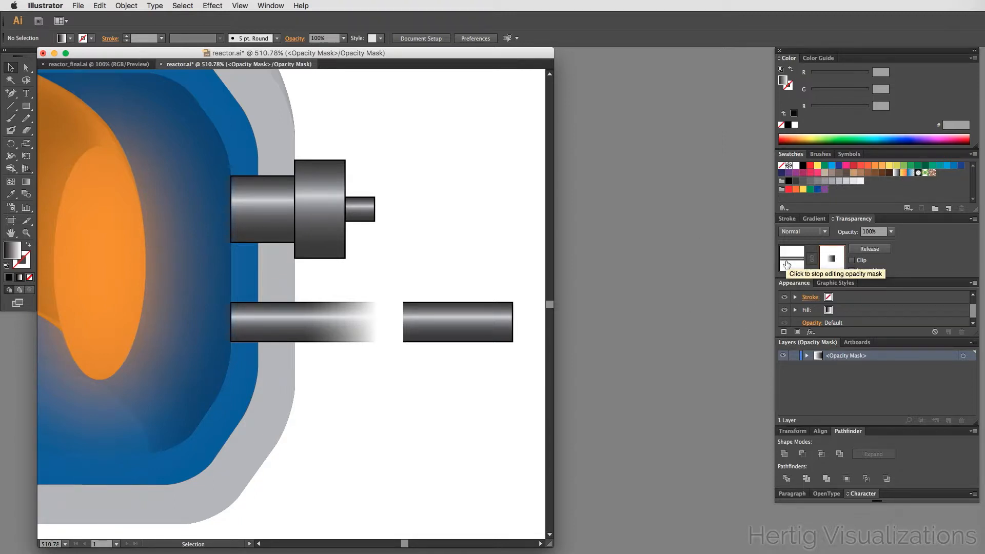
left_click(786, 261)
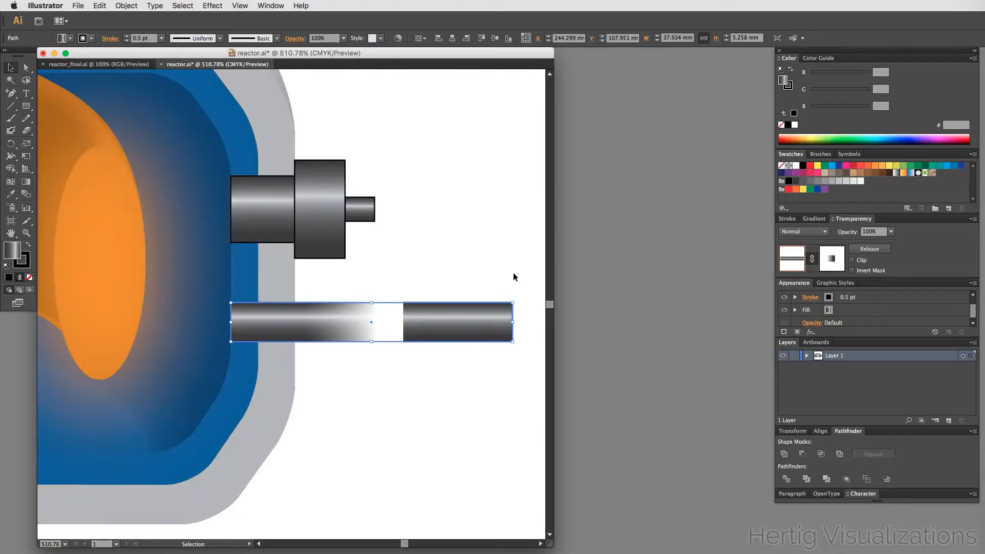
left_click(482, 264)
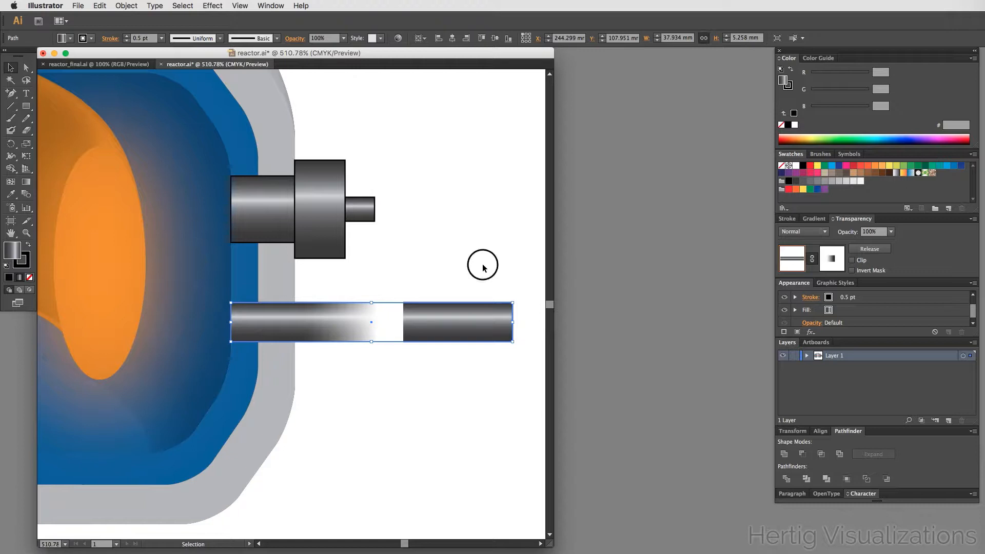
left_click(372, 329)
left_click(522, 394)
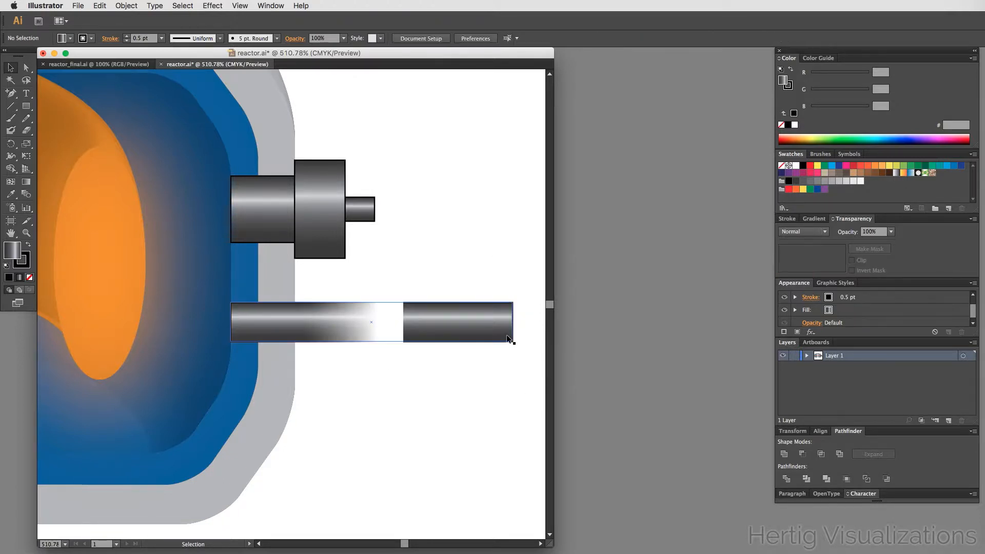
left_click(503, 331)
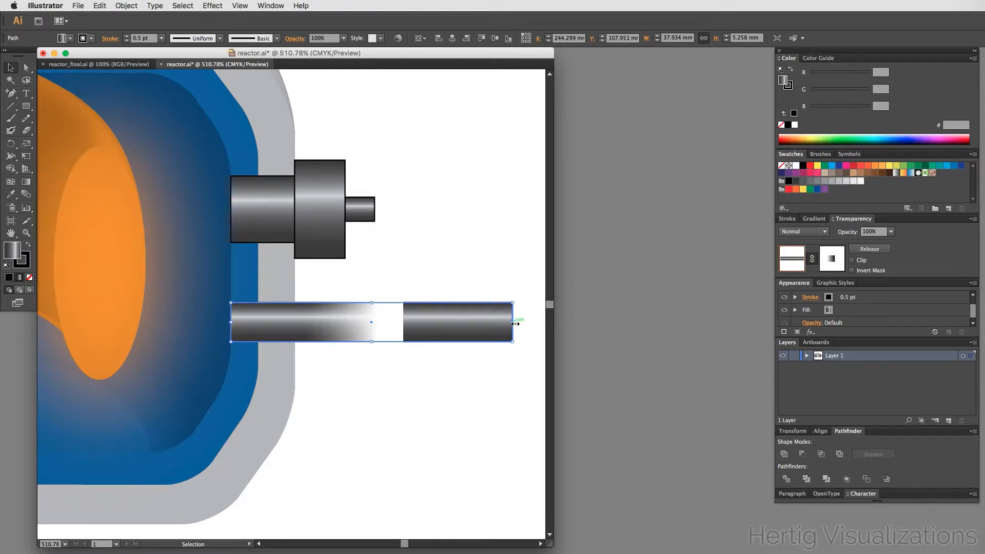
left_click_drag(514, 322, 395, 324)
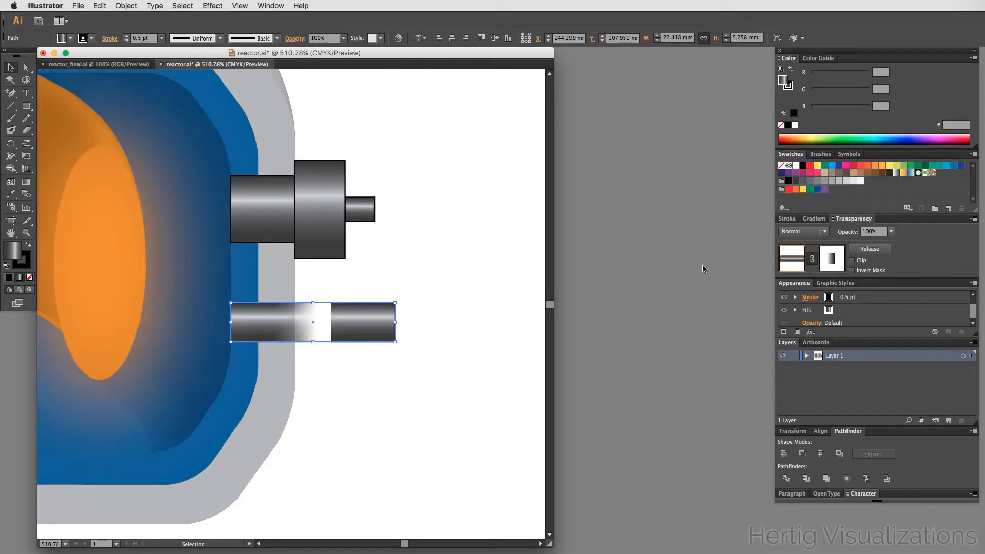
- Resize the mask gradient to fit the shortened bar so its right end fades out
left_click(834, 261)
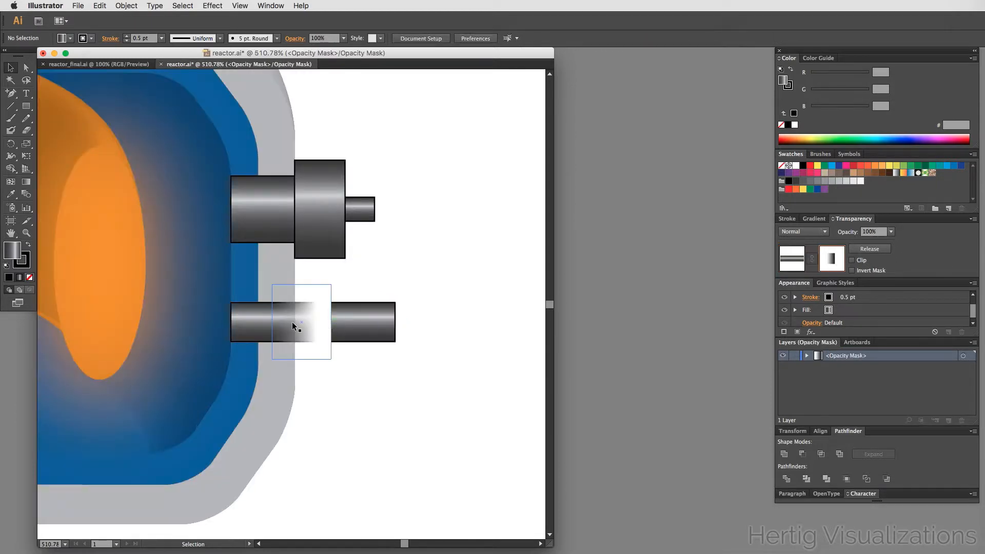
left_click(293, 323)
left_click_drag(331, 323, 398, 321)
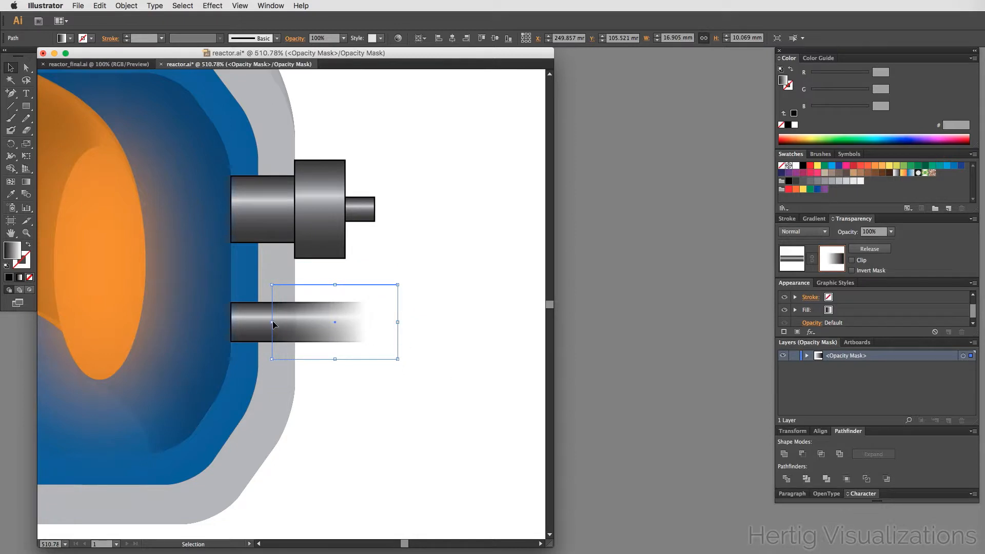
left_click_drag(272, 323, 309, 322)
left_click(369, 454)
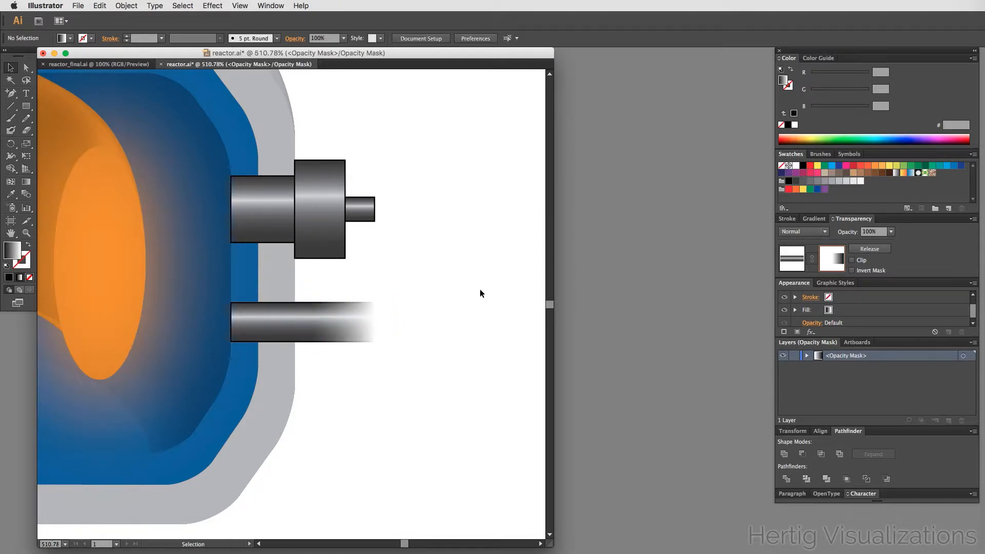
left_click(791, 258)
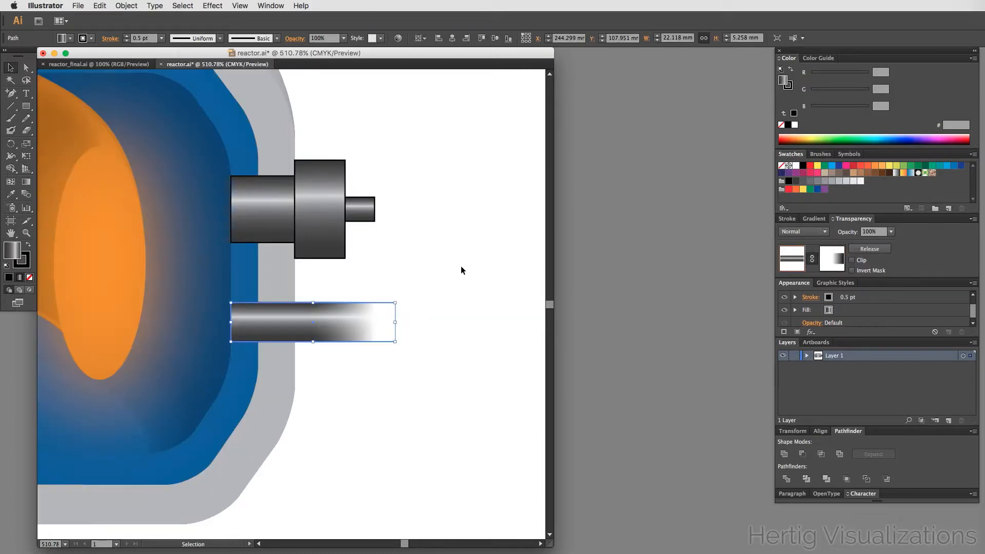
left_click(460, 266)
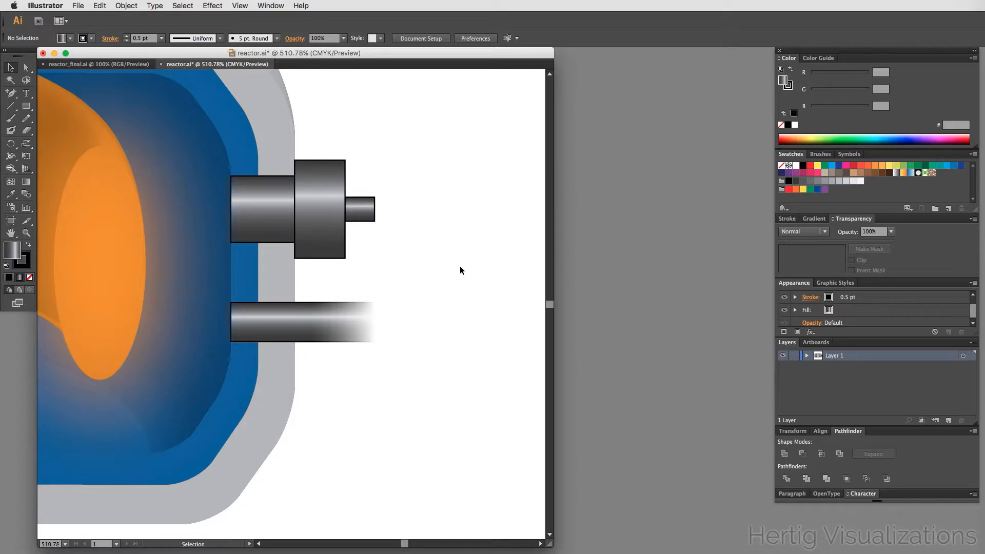
- Save the reactor document
key("a")
key("super+s")
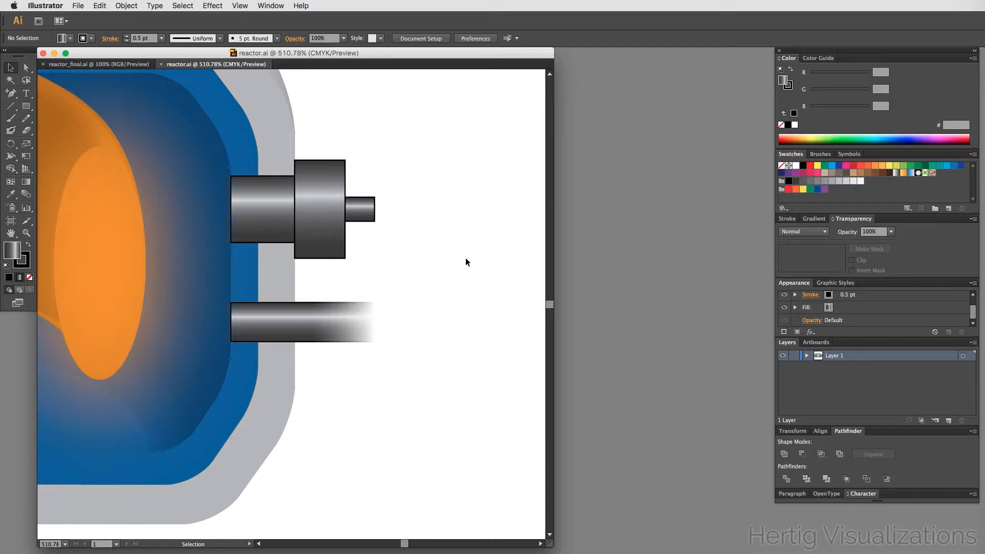
- Add a new layer above Layer 1
scroll(465, 259, "up", 3)
scroll(465, 262, "up", 1)
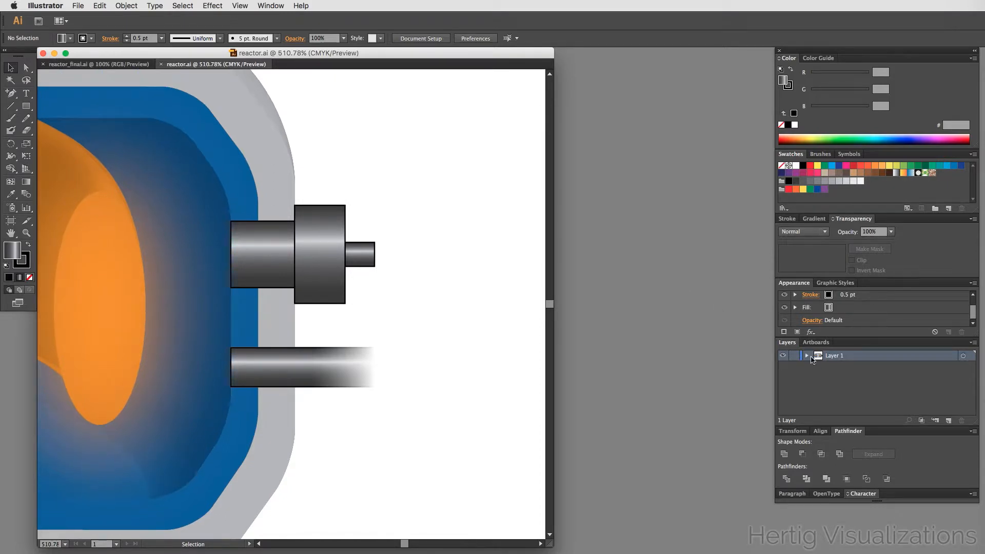
left_click(831, 374)
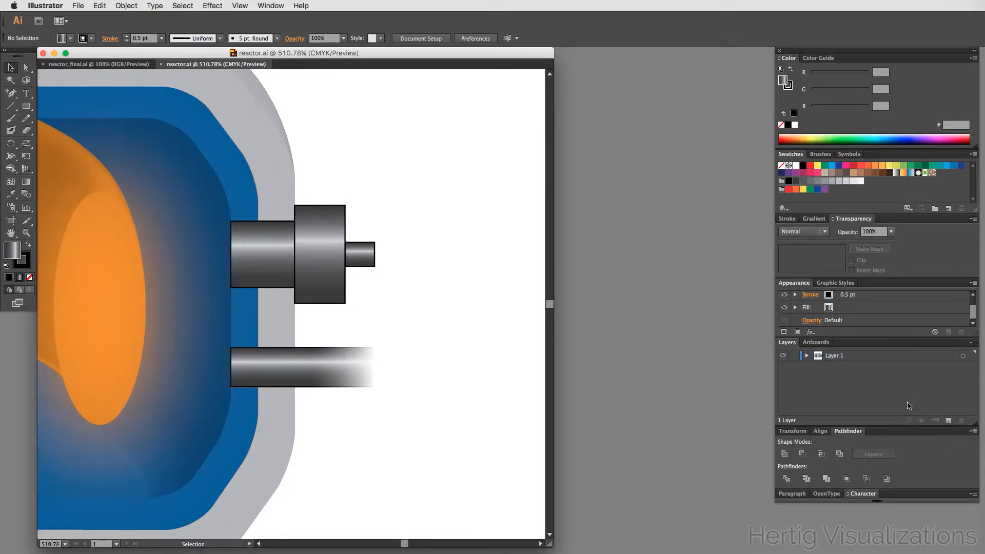
left_click(948, 420)
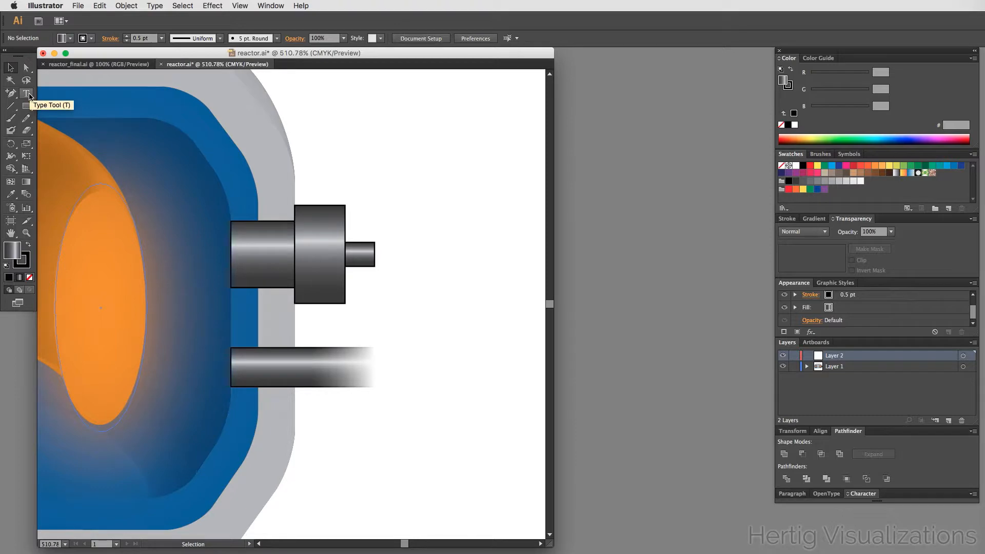
- Add point text reading "Improved electron cyclotron resonance heating (microwaves)" on three lines near the upper connector
left_click(29, 94)
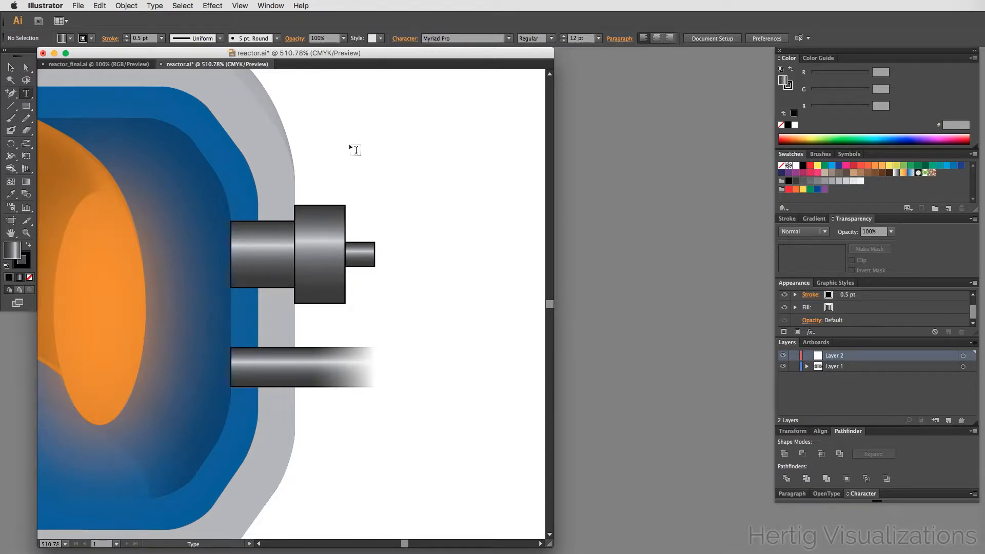
left_click(358, 108)
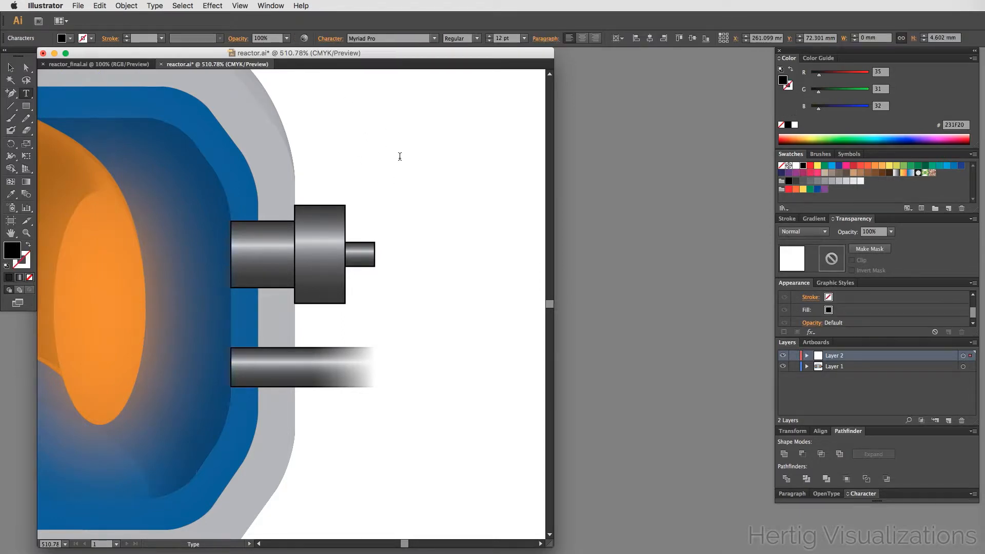
type("Improv")
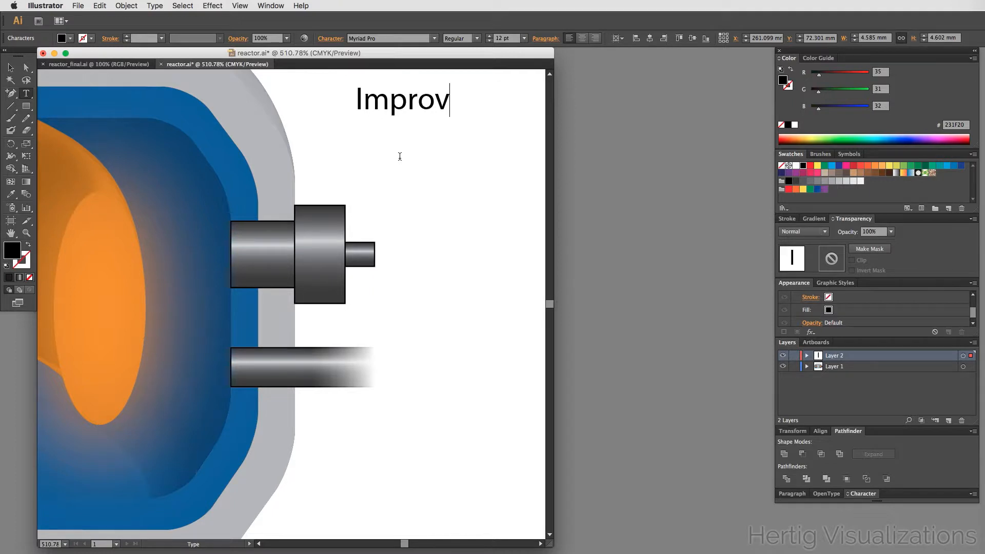
type("ed e")
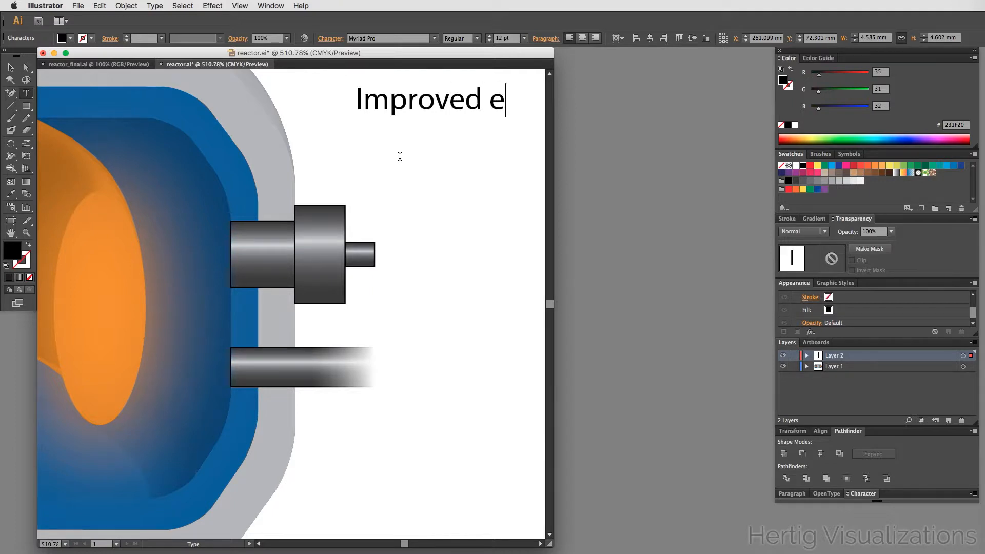
type("lectronm")
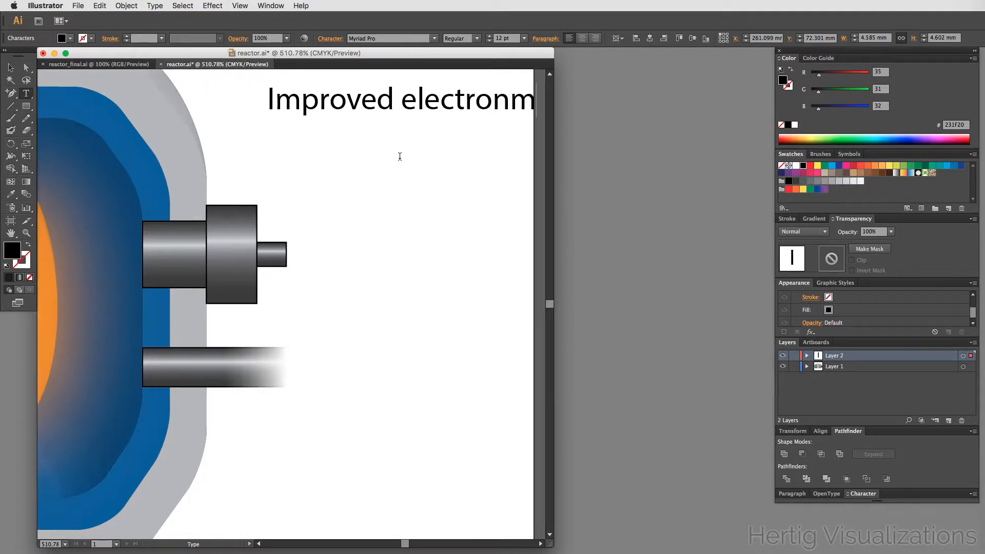
key("BackSpace")
key("Return")
type("cyc")
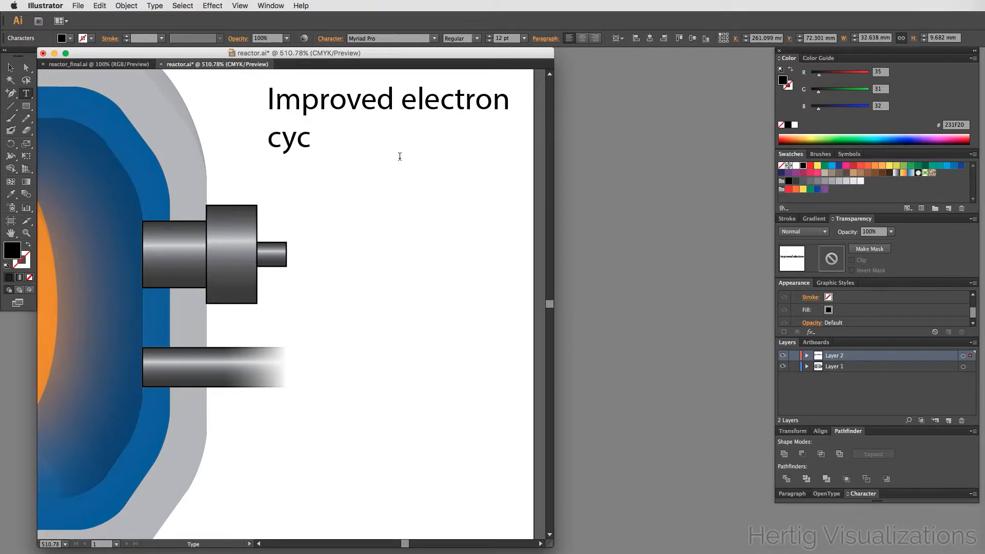
type("lotron ")
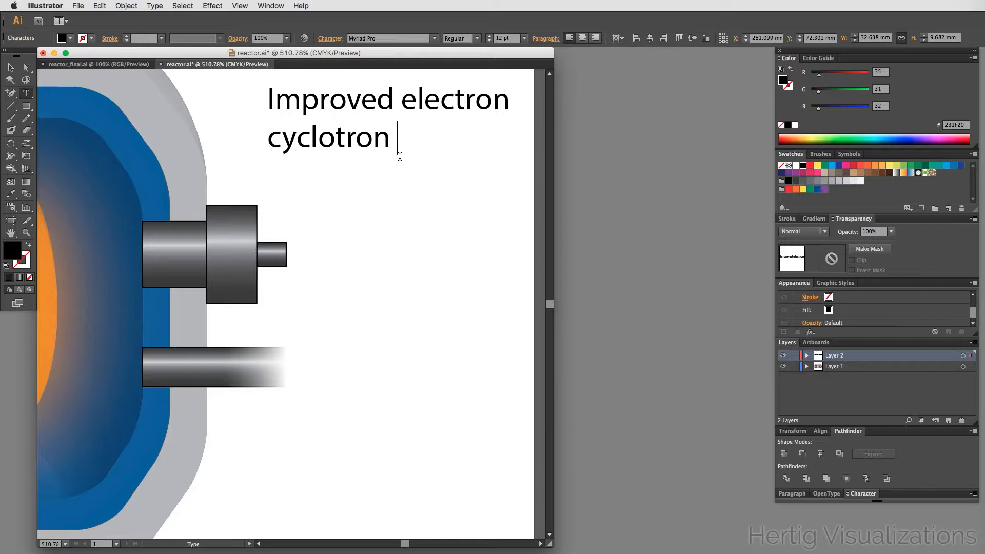
type("resonance")
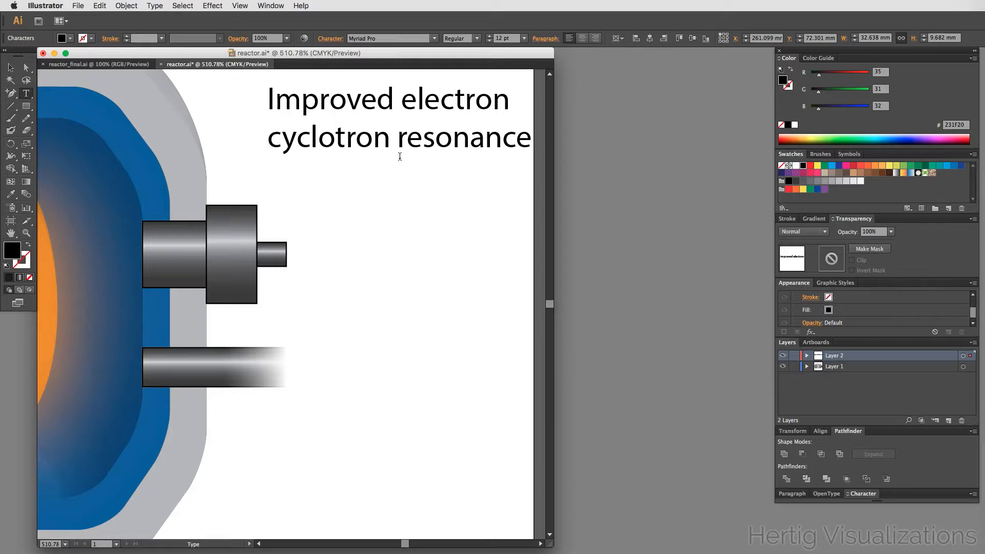
key("Return")
type("heat")
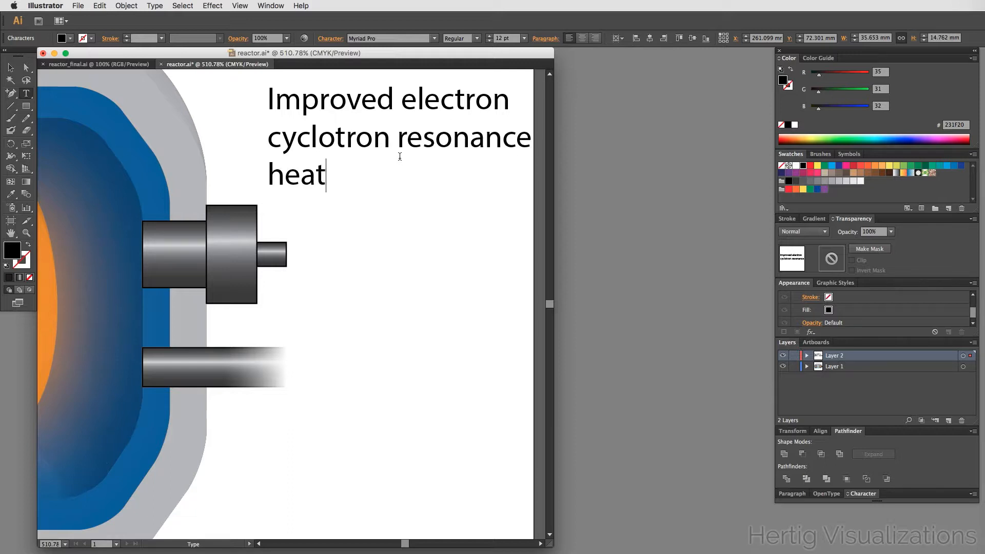
type("ing (mic")
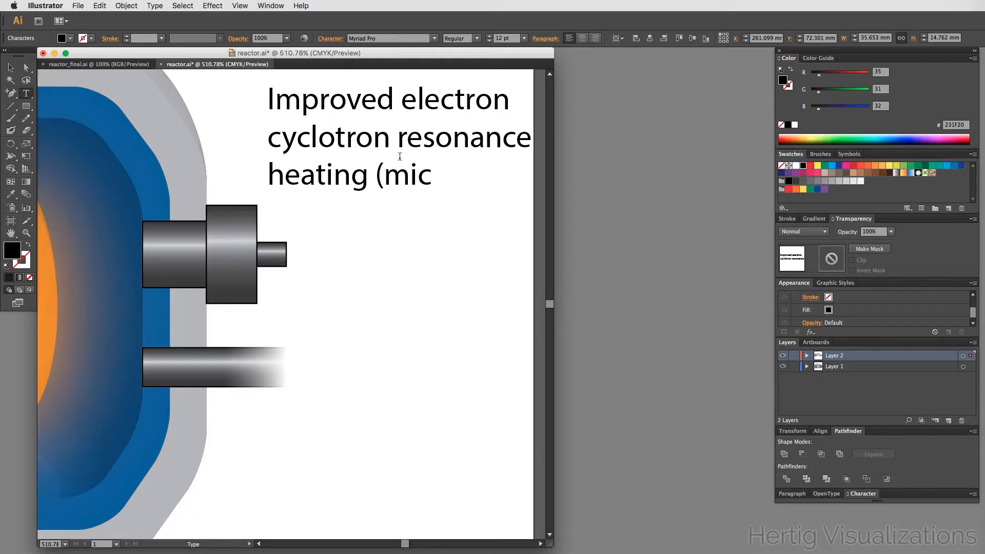
type("rowaves)")
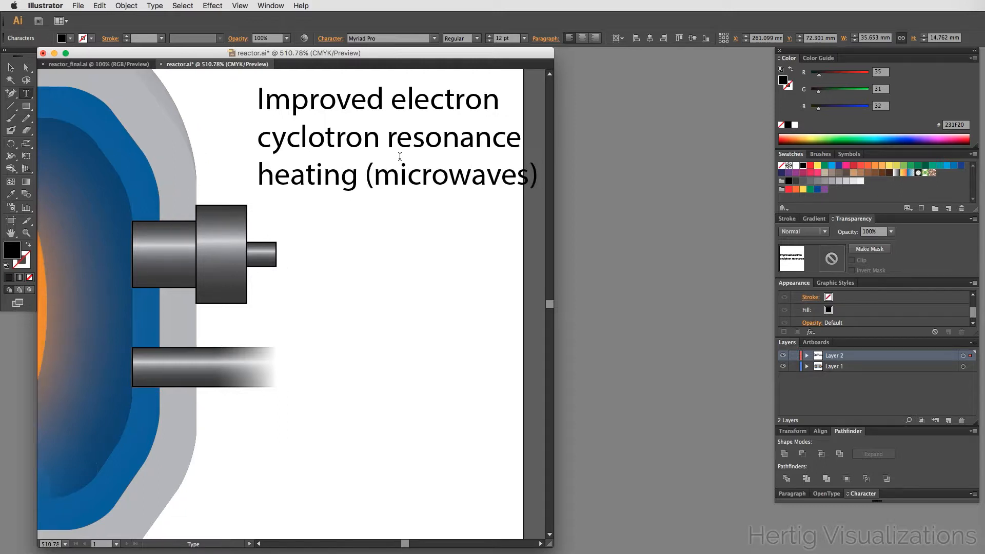
key("Escape")
- Move the microwave label so it sits just right of the upper connector
left_click(343, 317)
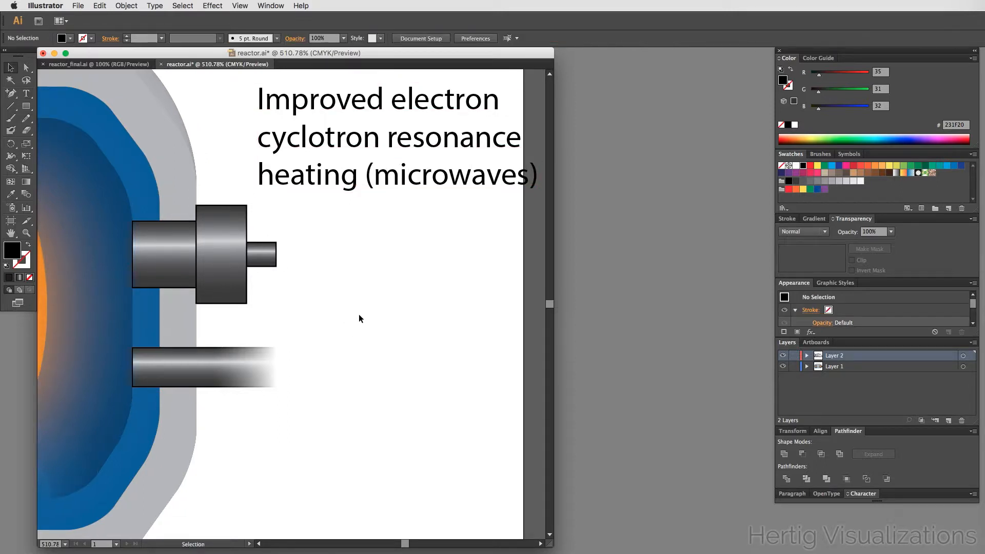
left_click(343, 313, "alt+super")
left_click(343, 313, "alt+super")
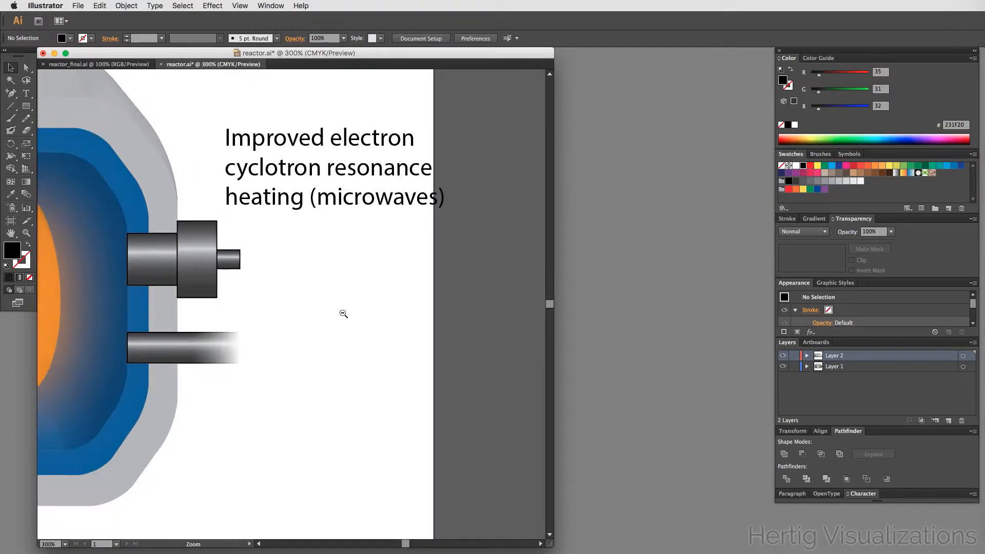
left_click(343, 313, "alt+super")
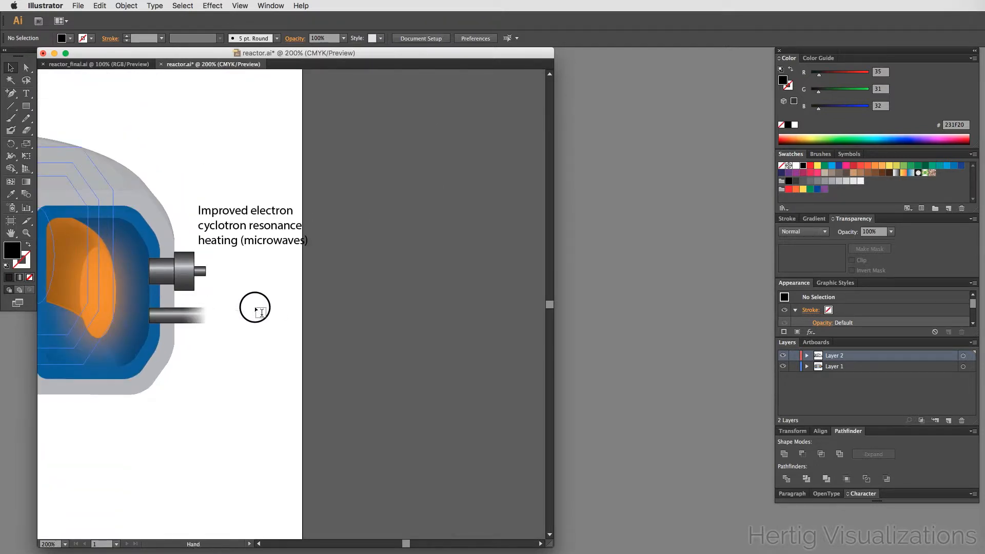
left_click_drag(255, 304, 362, 344)
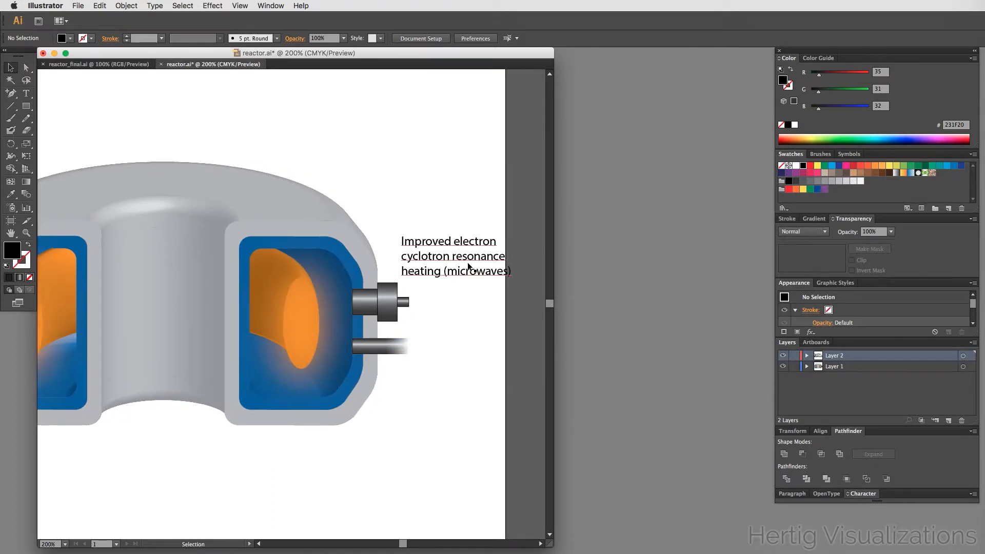
key("space")
left_click_drag(446, 239, 433, 235)
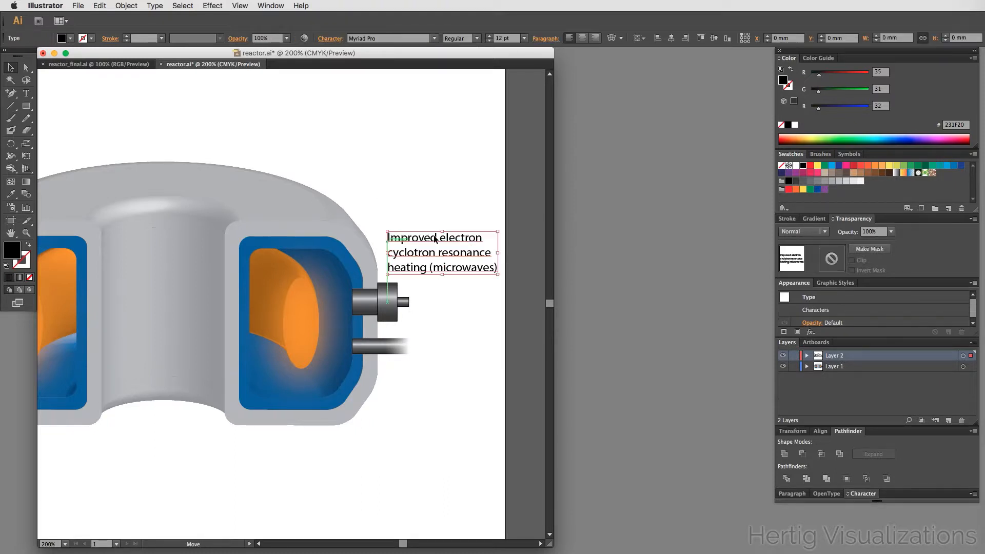
- Duplicate the label down beside the lower bar and replace its text with "Neutral beam injection (non-ionized deuterium)"
left_click(454, 201)
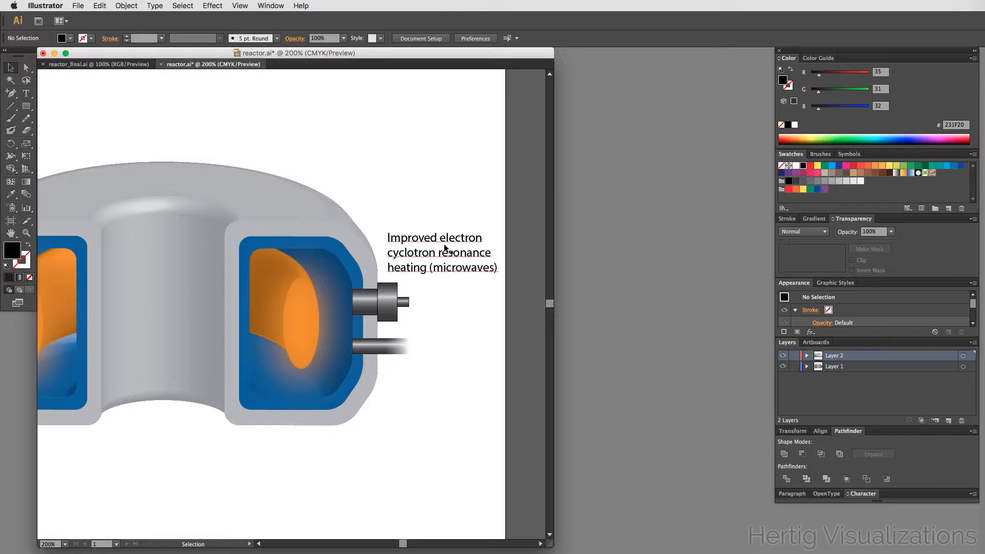
left_click_drag(444, 241, 434, 372)
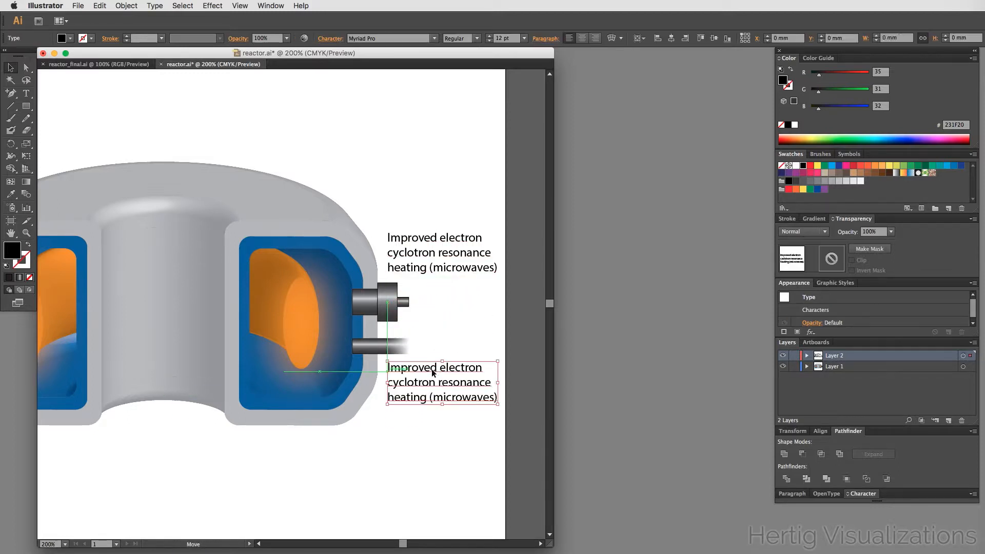
triple_click(434, 370)
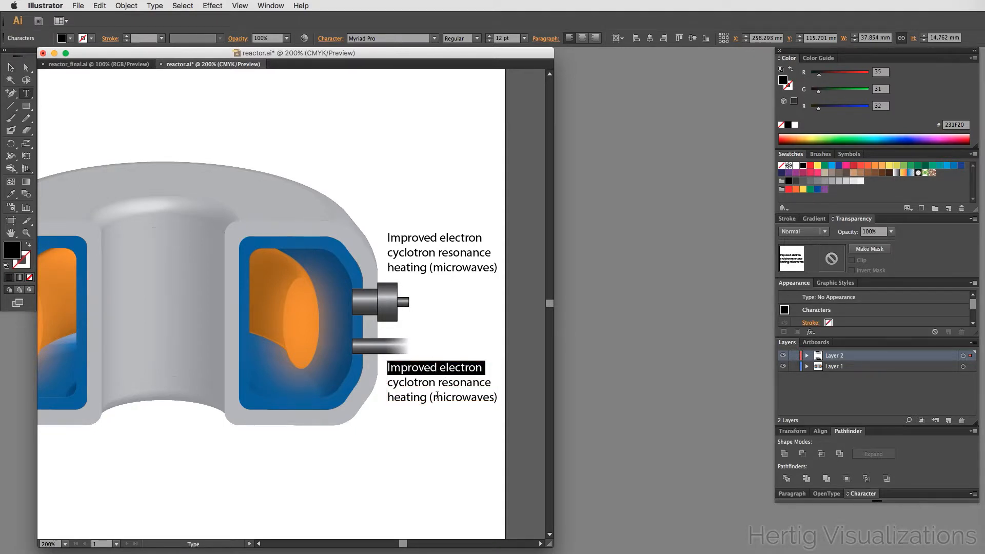
key("super+a")
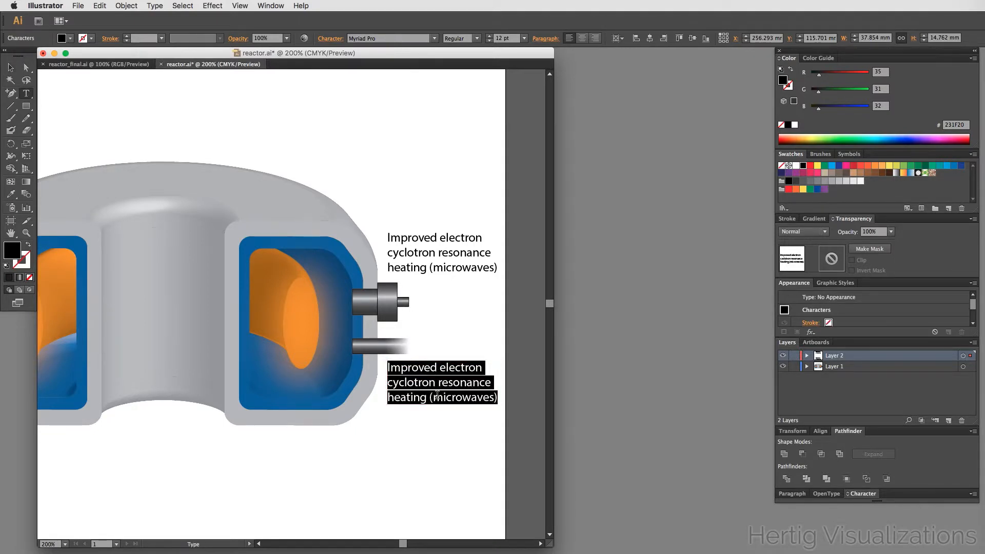
type("Neut")
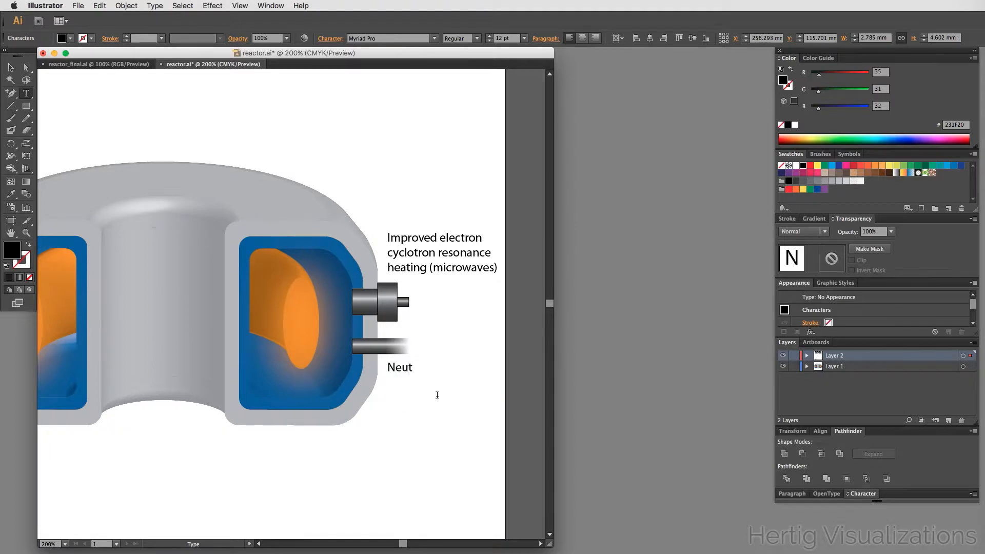
type("ra  beam")
type("i")
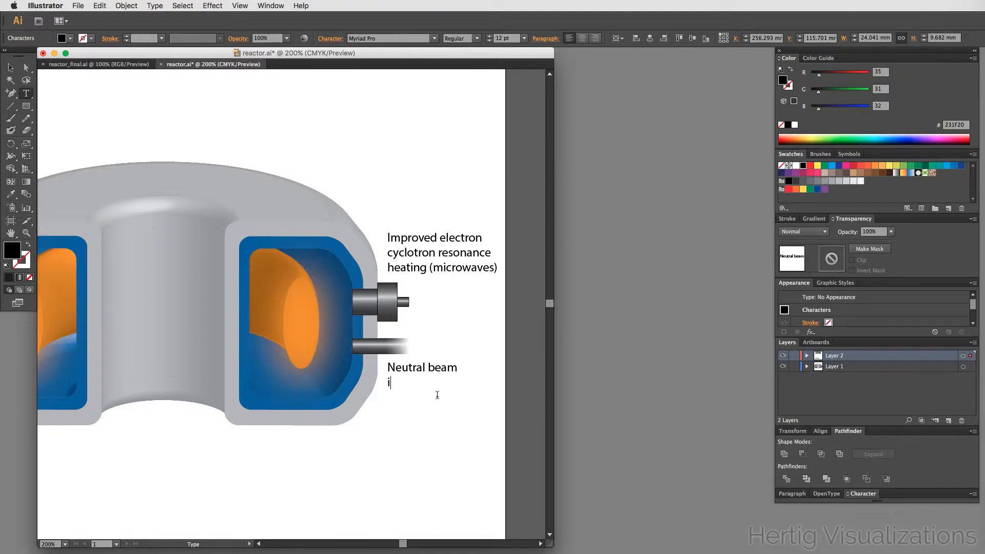
type("njection")
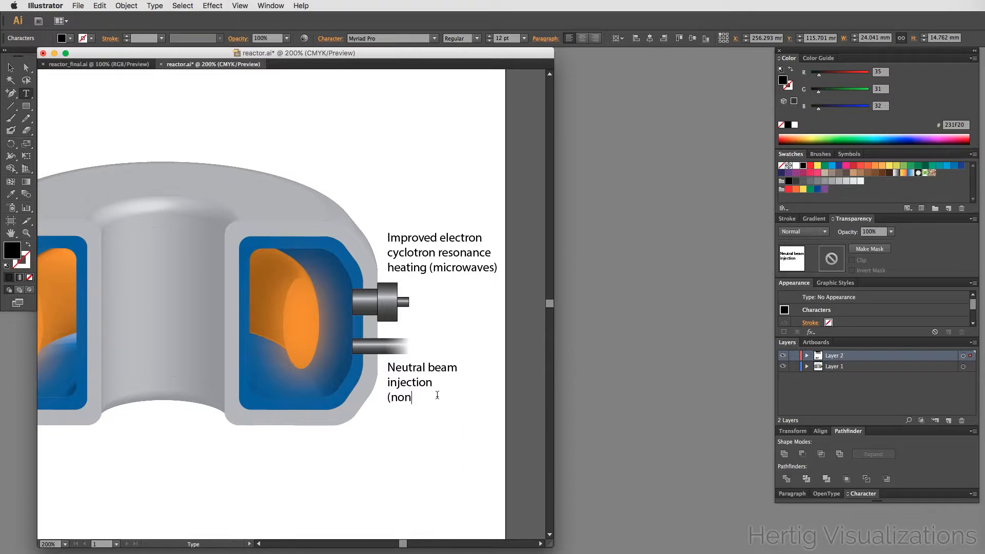
type("(non-ionized")
key("Return")
type("deuterium)")
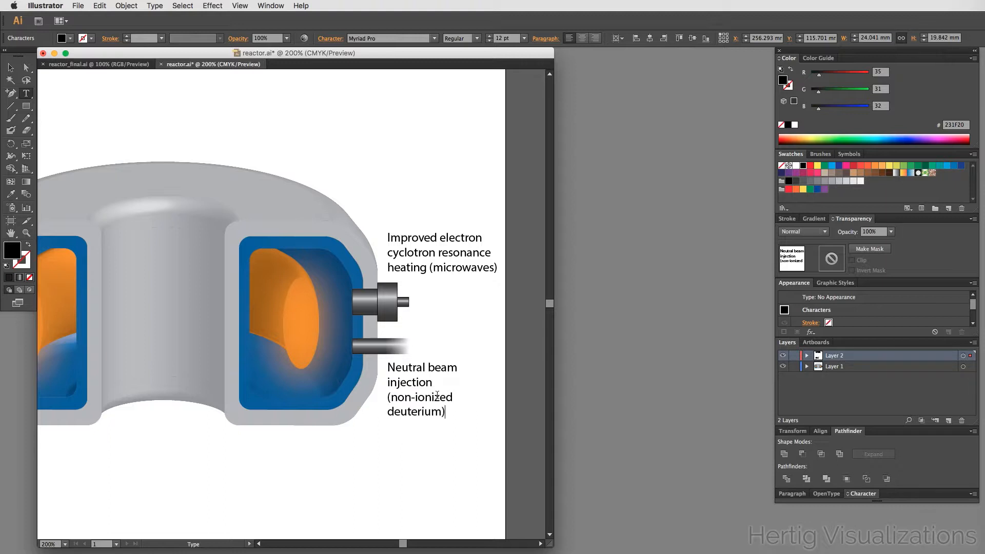
key("Escape")
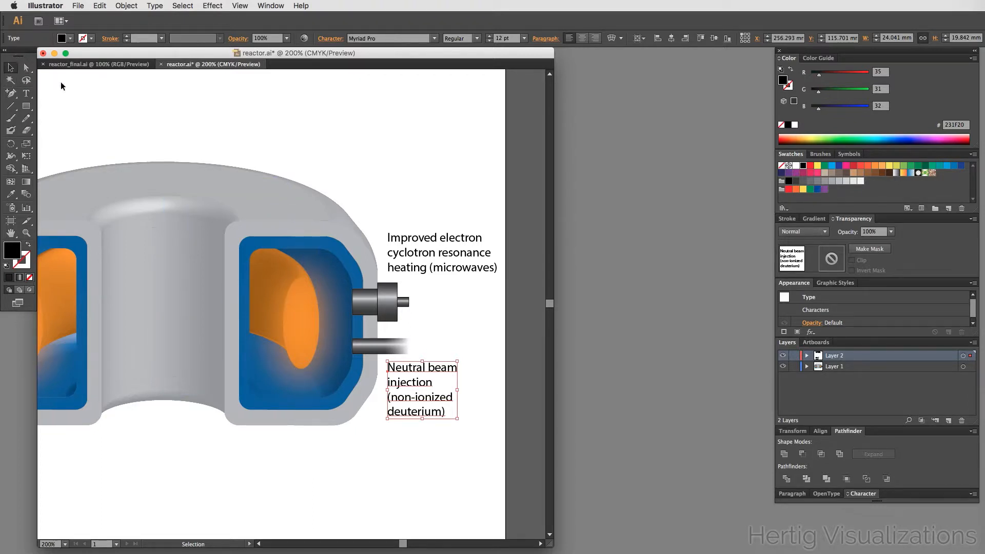
- Rename the top layer to Text and the bottom layer to Graphics
left_click(153, 113)
left_click_drag(231, 378, 264, 378)
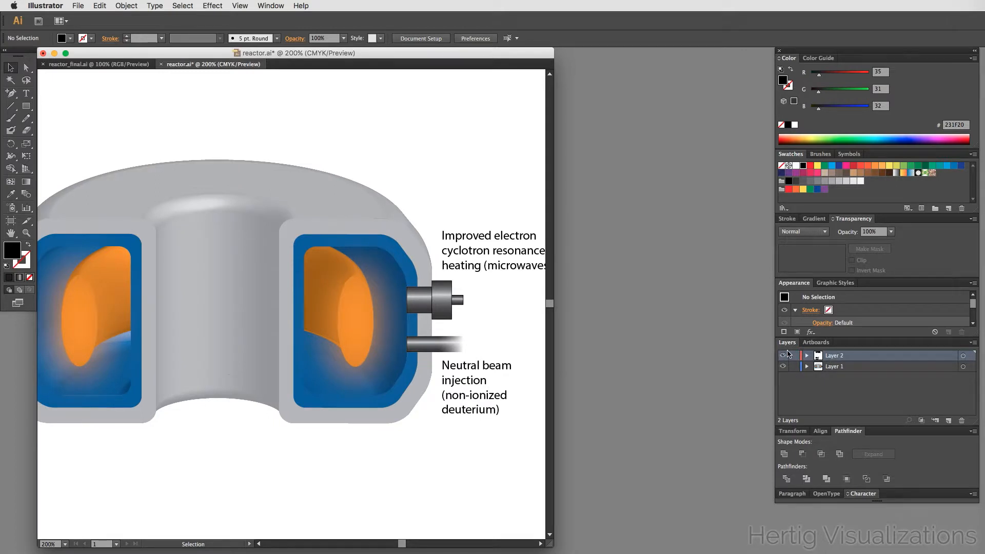
double_click(831, 356)
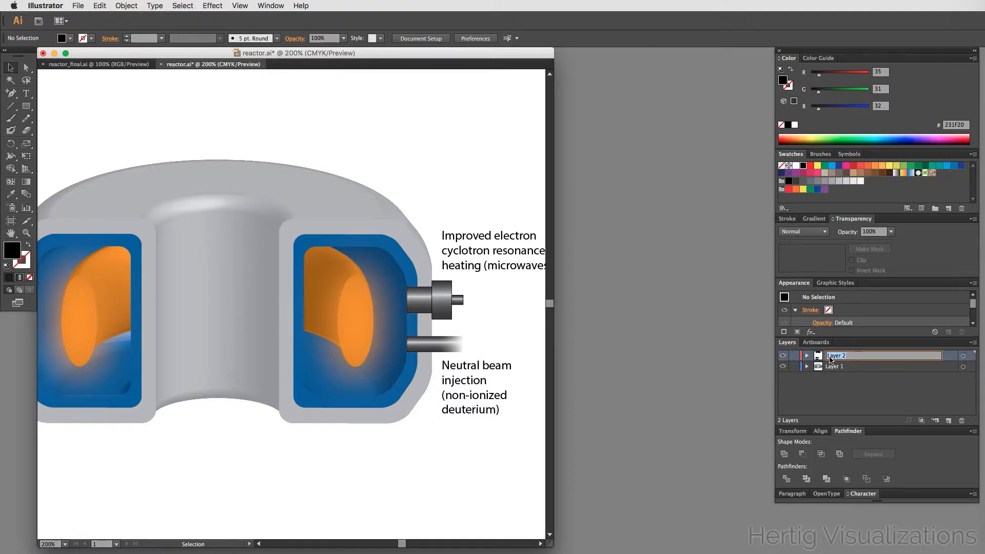
type("Text")
key("Return")
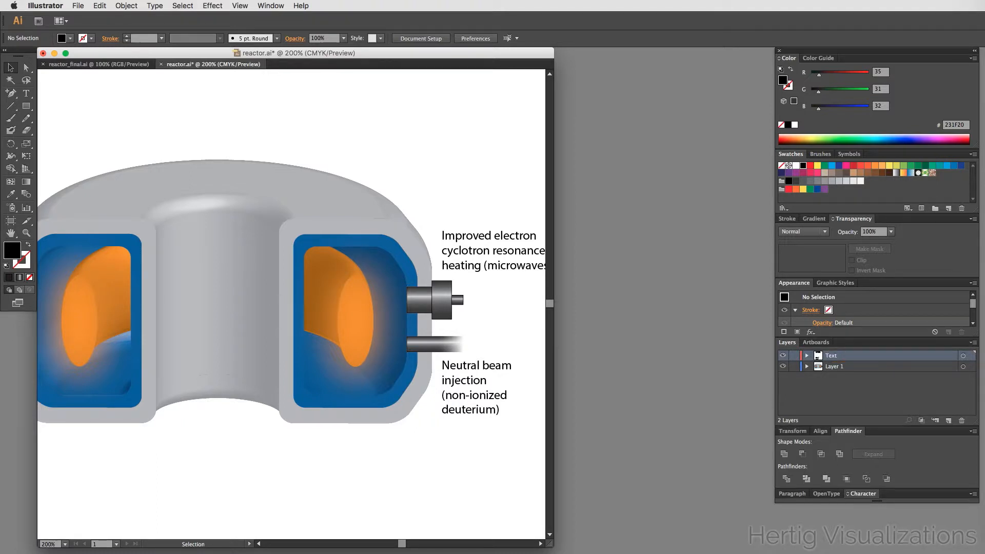
double_click(837, 370)
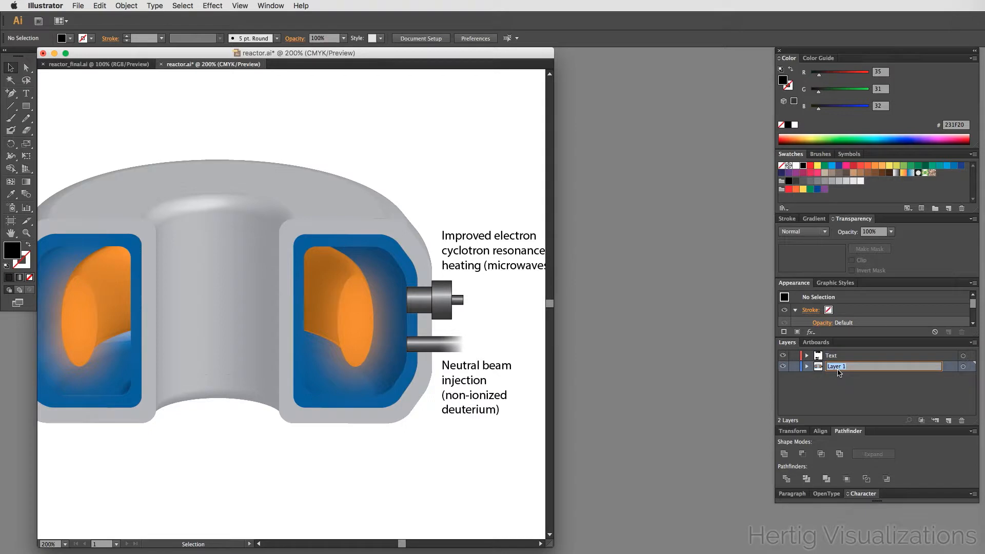
type("C")
key("Return")
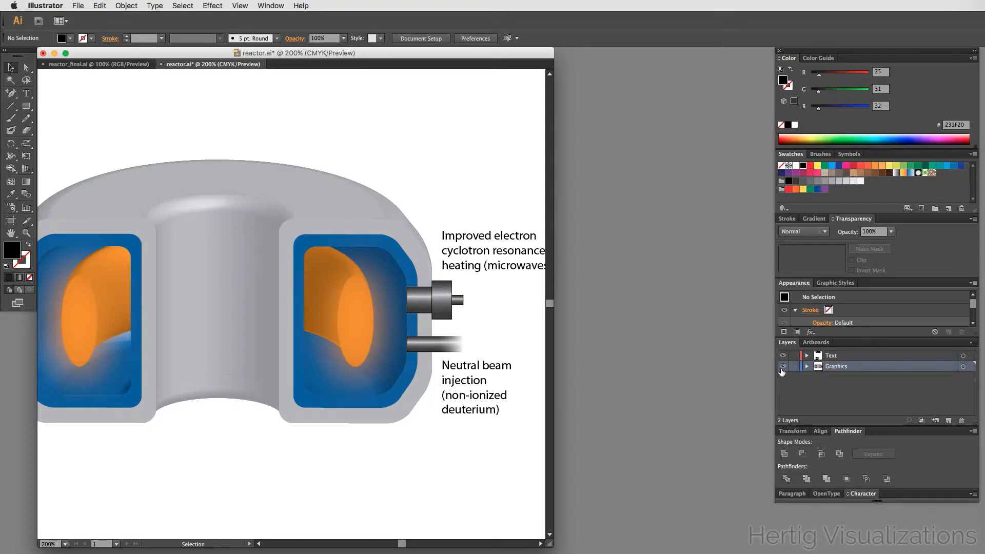
- Check the layer separation by hiding and showing Graphics and temporarily locking Text while marquee-selecting the artwork
left_click(782, 366)
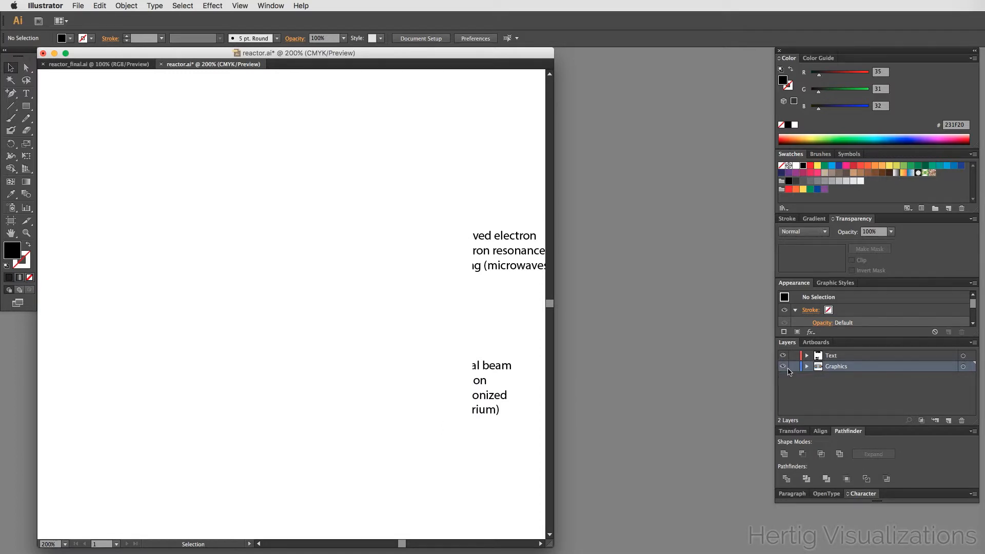
left_click(787, 367)
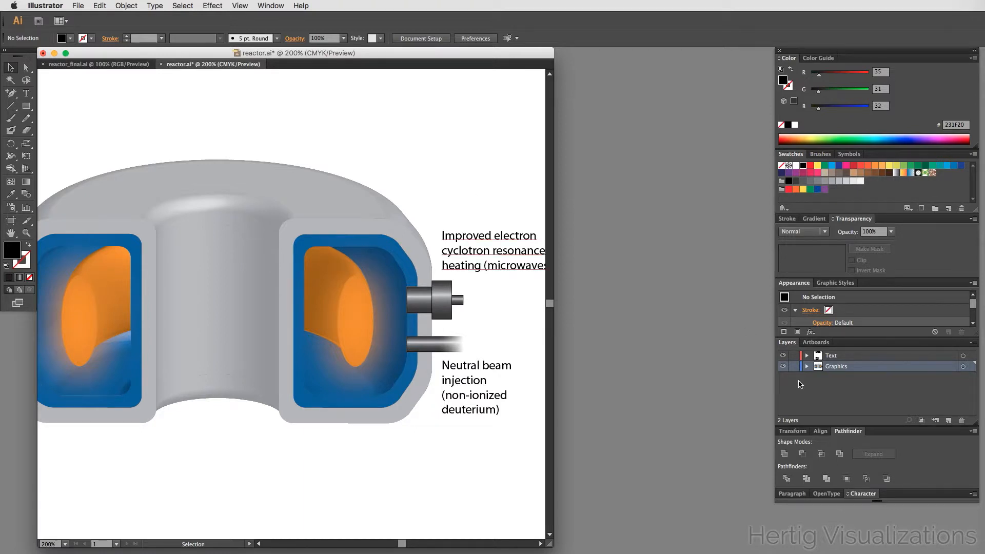
left_click(793, 355)
left_click_drag(501, 182, 355, 460)
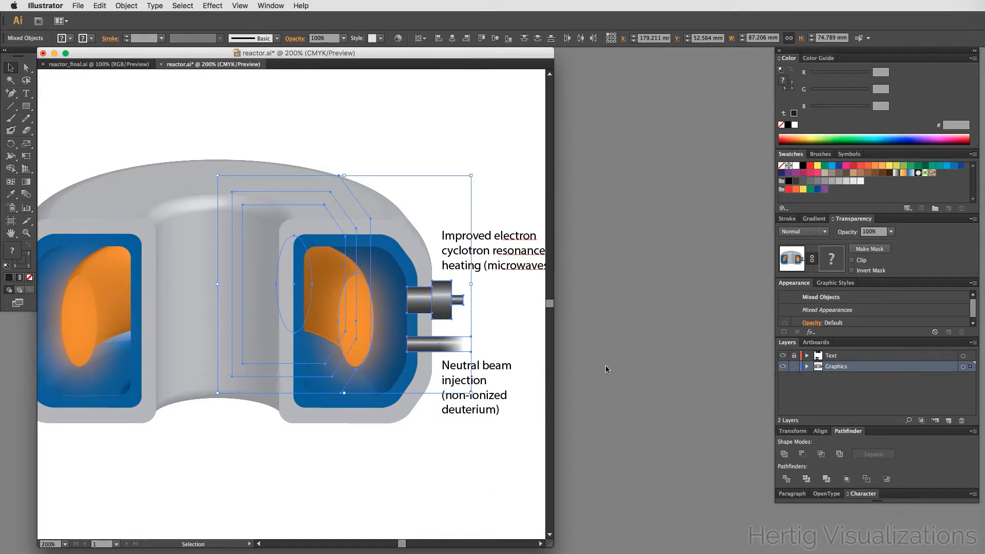
left_click(459, 511)
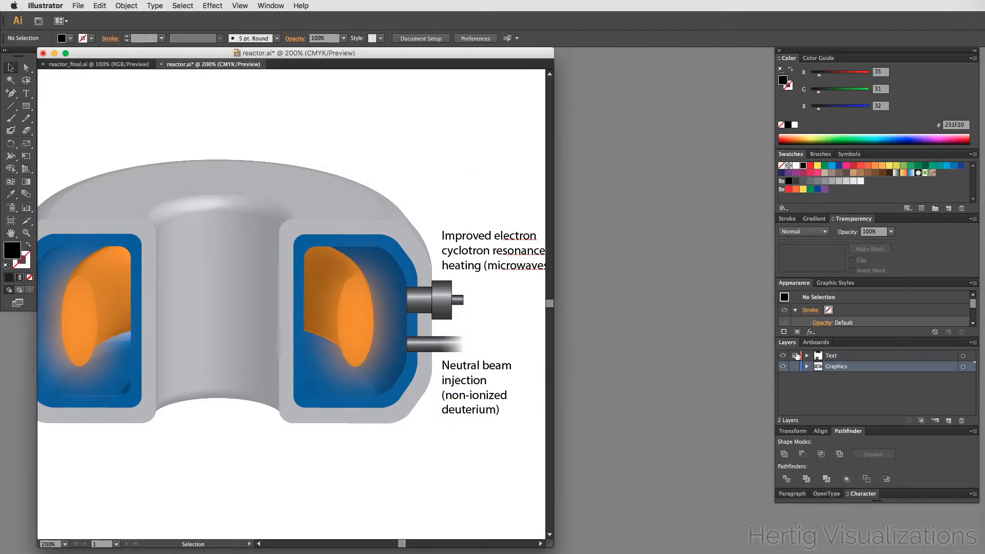
left_click(794, 355)
key("super+alt+space")
left_click(301, 267, "alt+super")
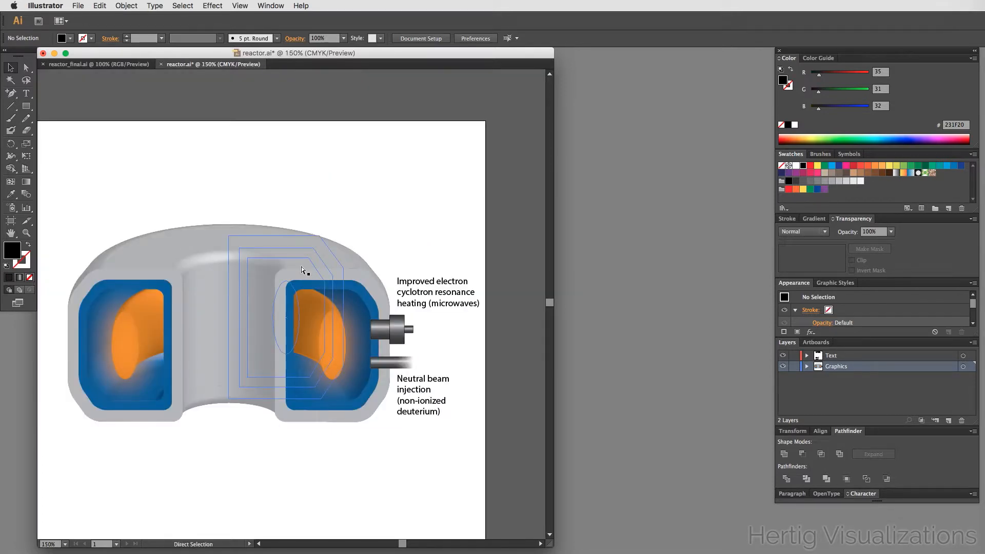
- Save the document
key("super+s")
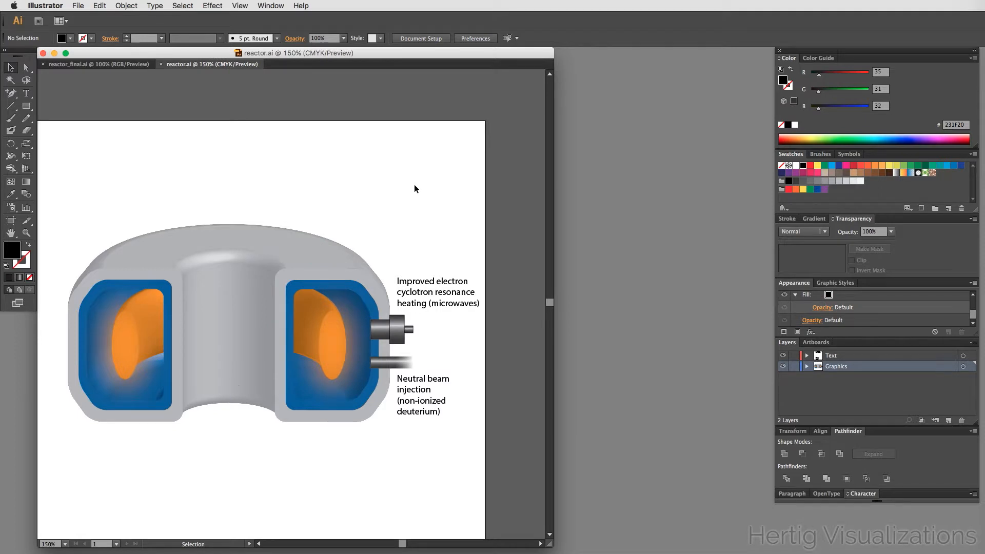
scroll(408, 181, "down", 1)
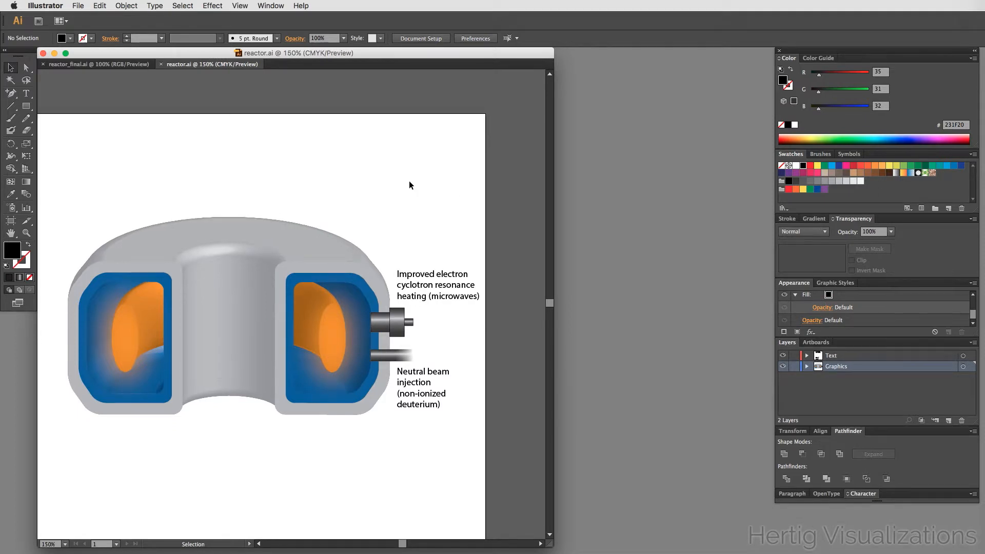
scroll(409, 184, "down", 4)
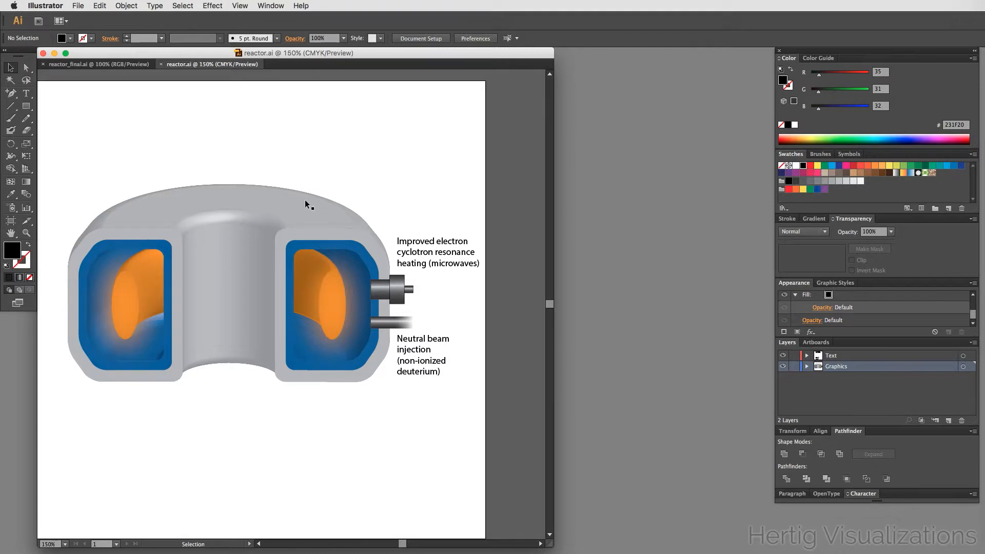
scroll(347, 195, "down", 3)
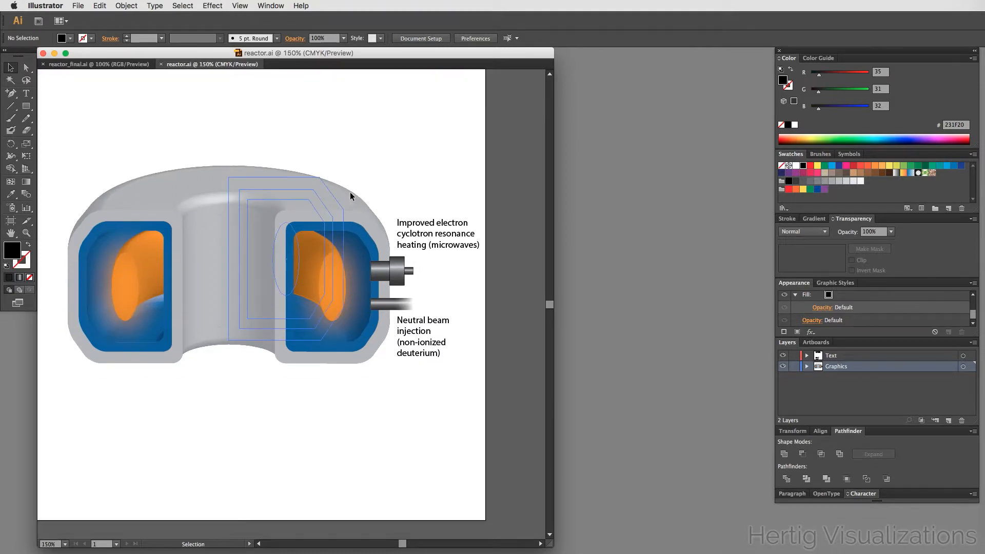
- Apply a Drop Shadow effect to the reactor group with preview on and opacity set to 40%
left_click(329, 209)
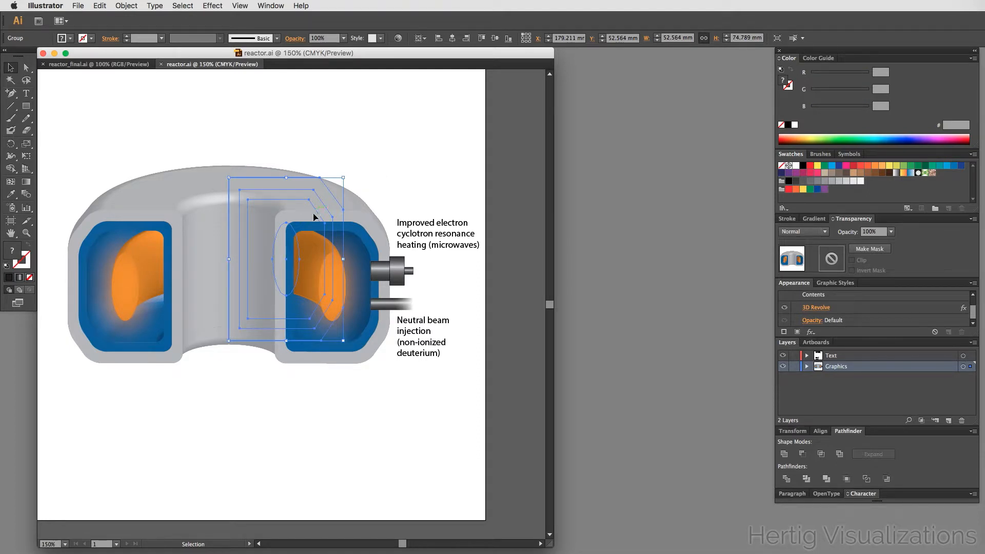
left_click(217, 3)
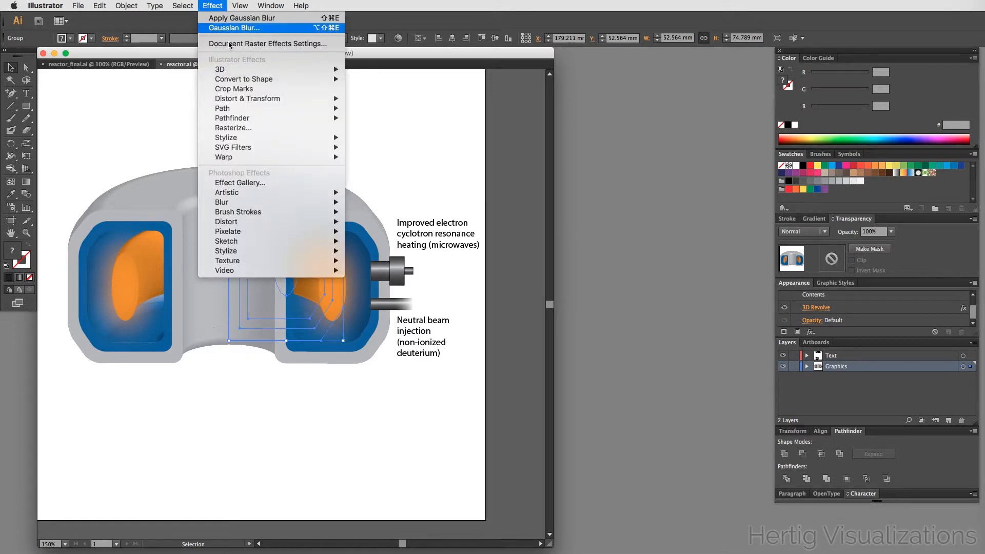
mouse_move(251, 138)
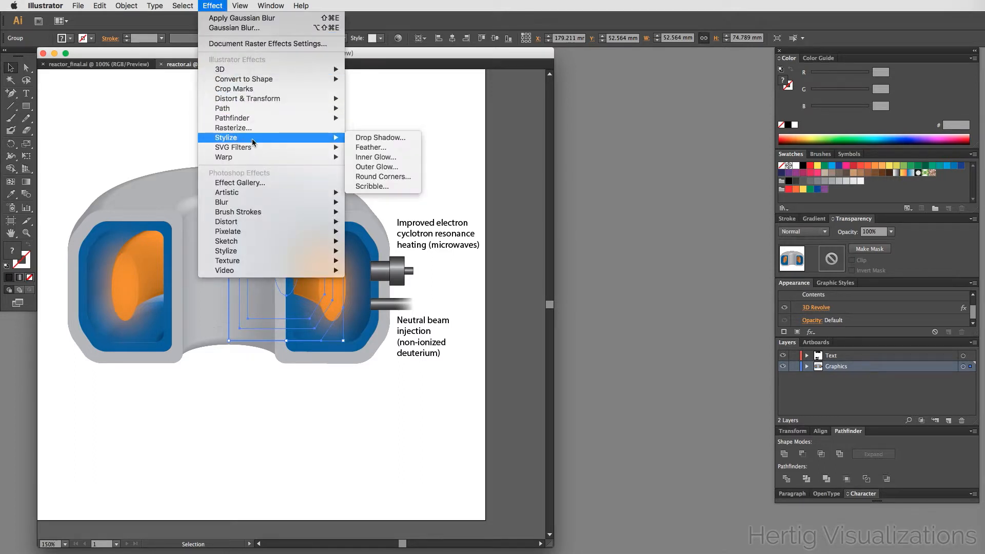
left_click(382, 137)
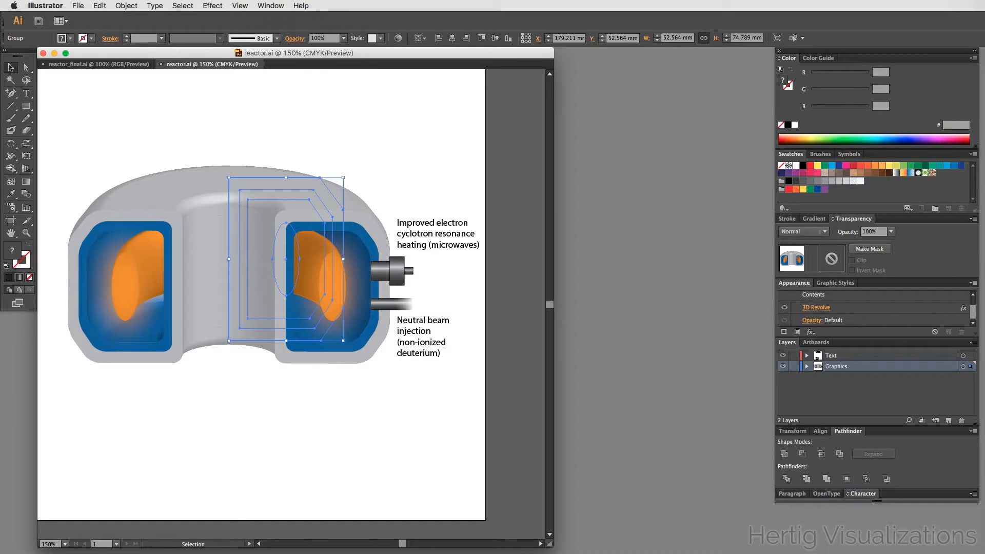
left_click_drag(484, 328, 672, 157)
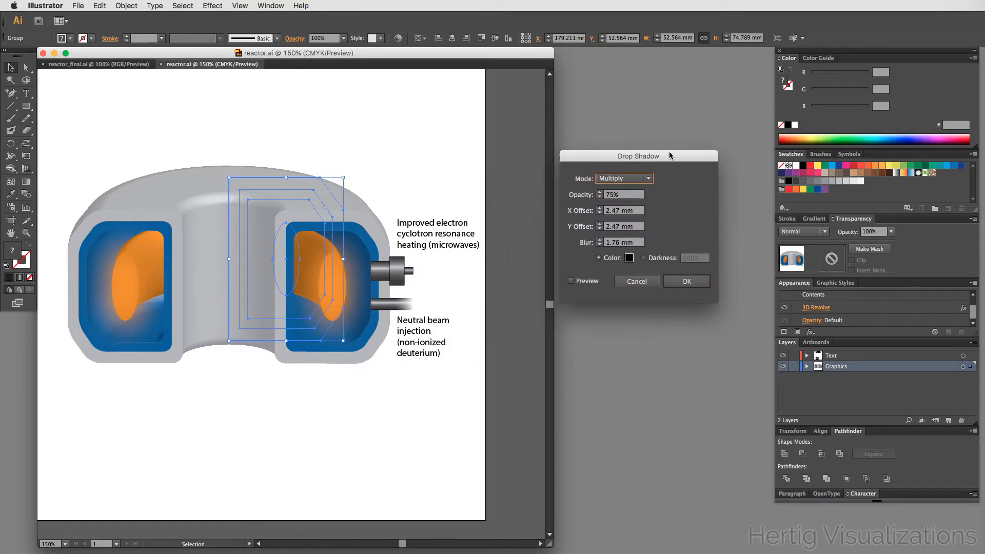
left_click(573, 281)
left_click(582, 282)
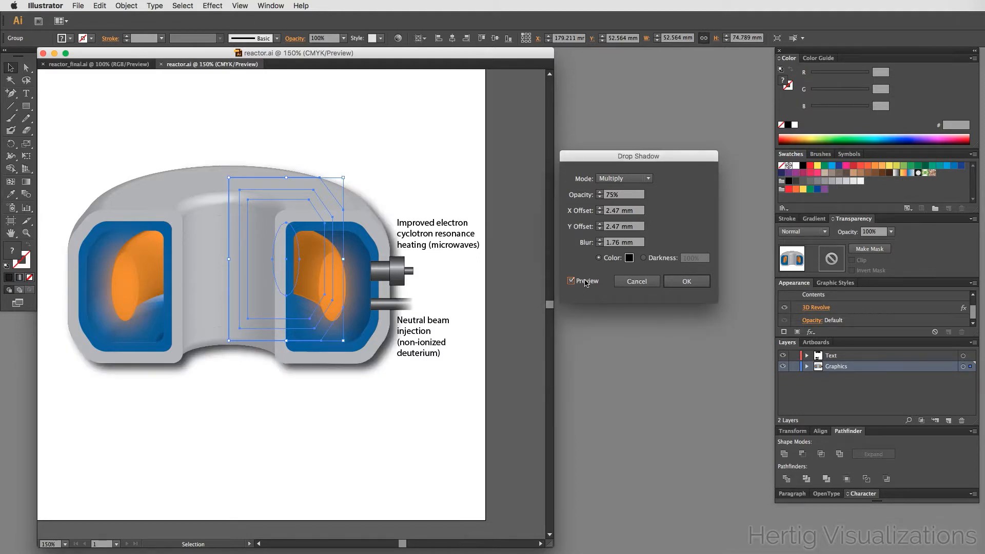
left_click(610, 198)
type("40")
key("Tab")
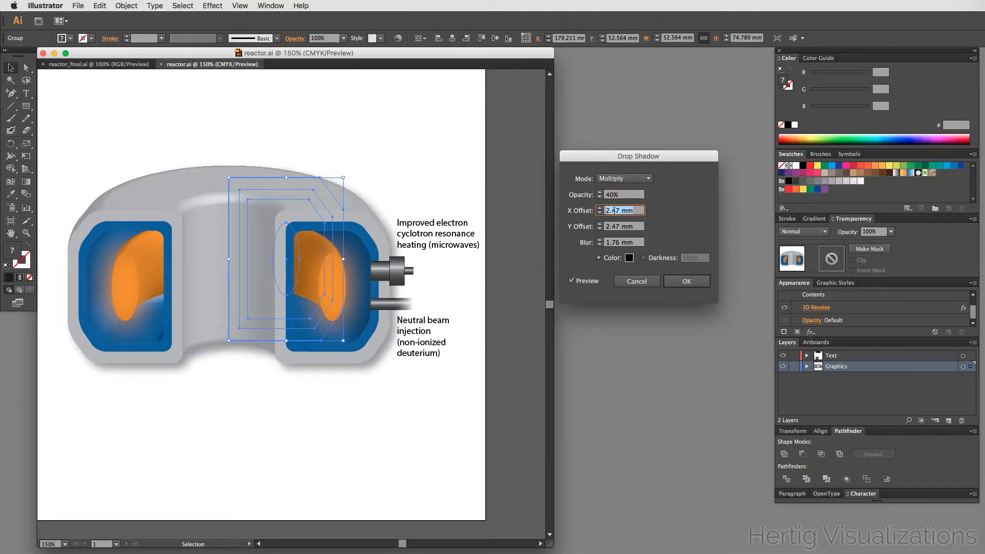
- Set the drop shadow's X offset to 30 mm and Y offset to 50 mm
left_click(619, 209)
key("BackSpace")
key("BackSpace")
key("BackSpace")
key("BackSpace")
type("30")
key("Tab")
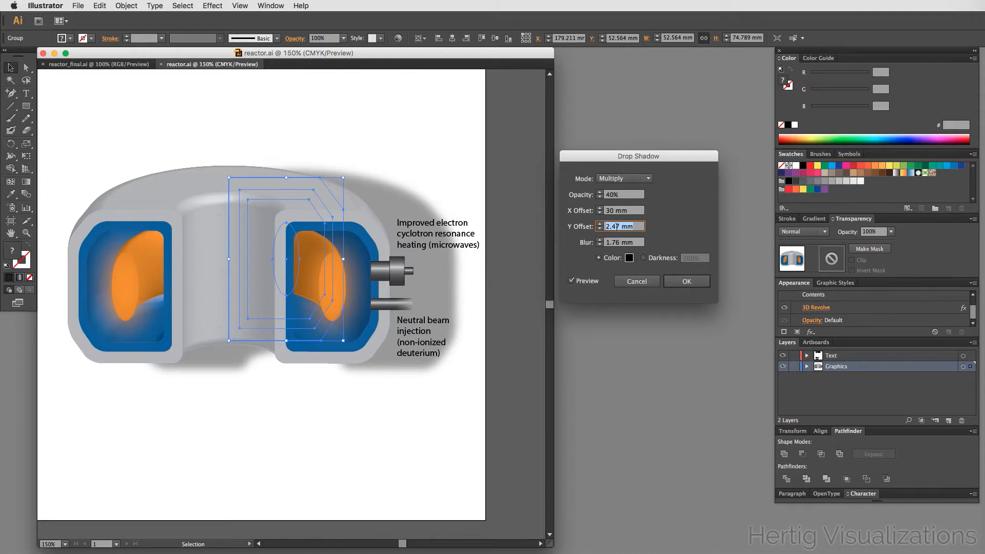
left_click(617, 226)
left_click_drag(620, 226, 594, 226)
type("50")
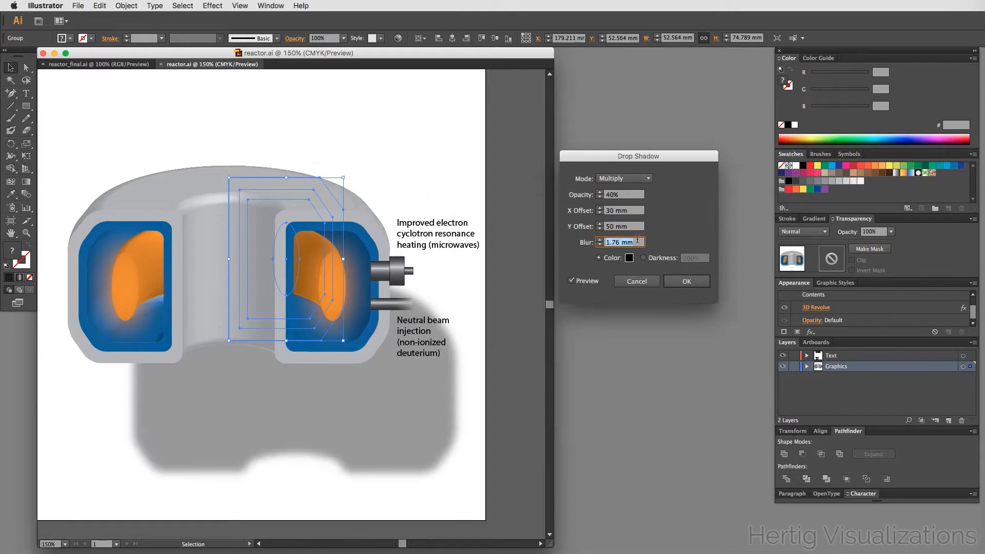
- Set the drop shadow's blur to 10 mm
left_click(614, 244)
left_click_drag(618, 244, 603, 244)
type("10")
key("Tab")
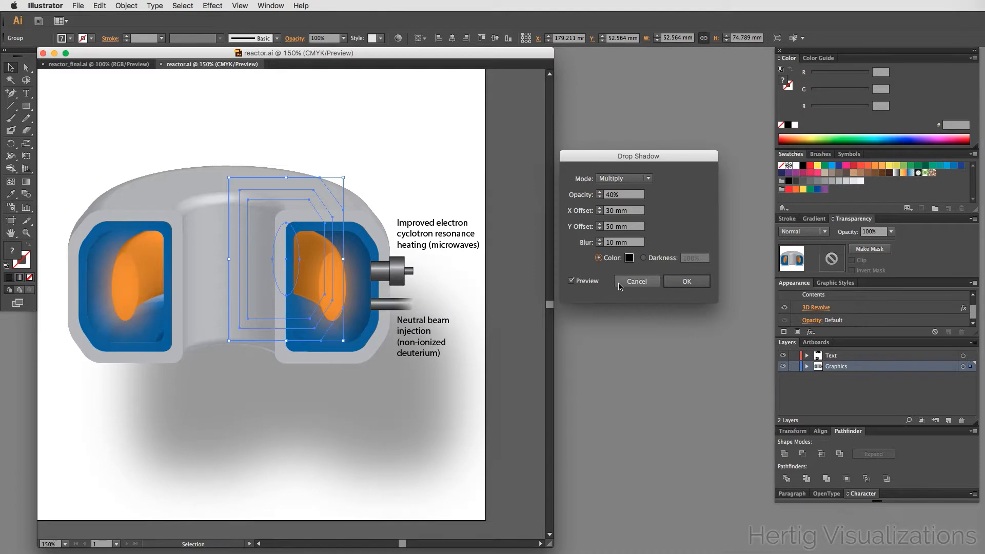
- Set the drop shadow's X offset to 15 mm and Y offset to 25 mm
double_click(611, 212)
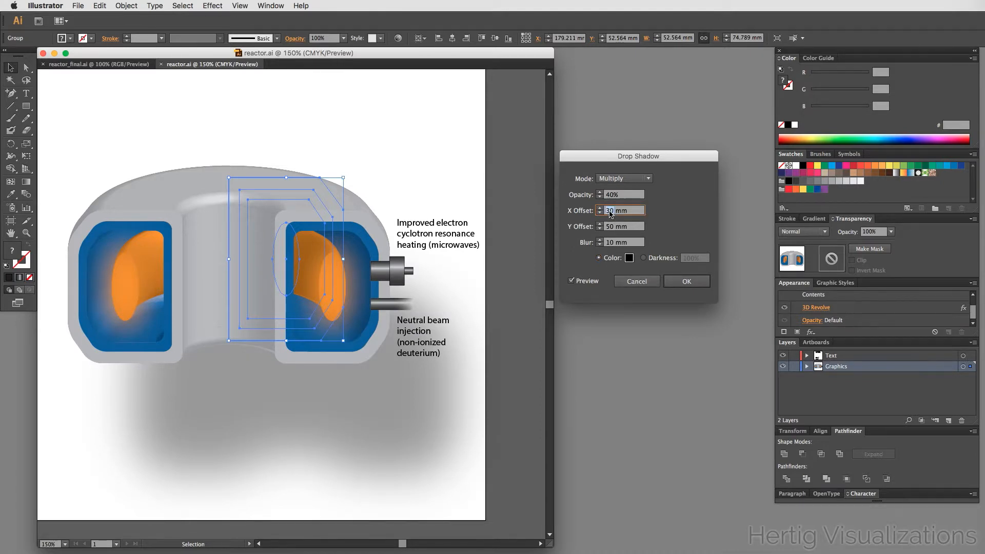
type("15")
left_click(609, 228)
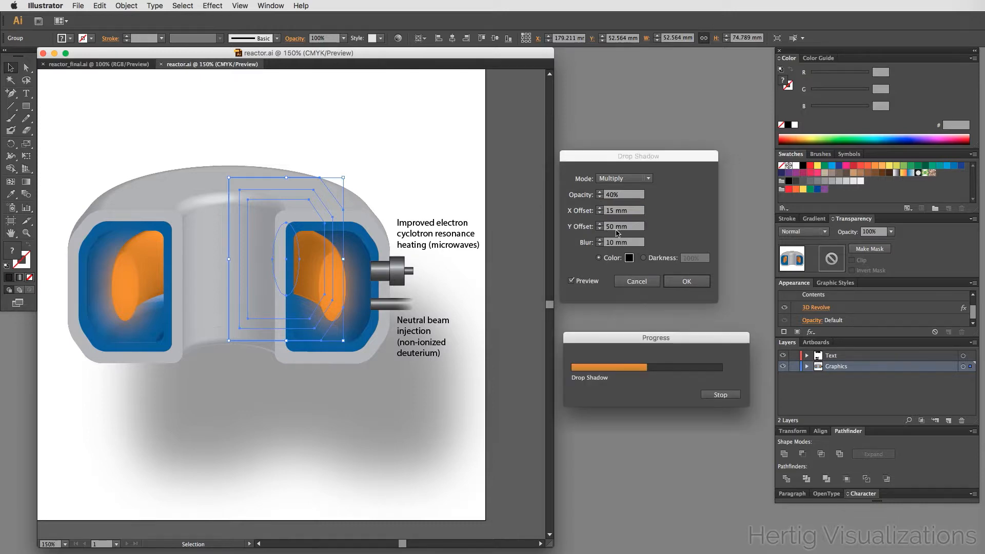
double_click(608, 226)
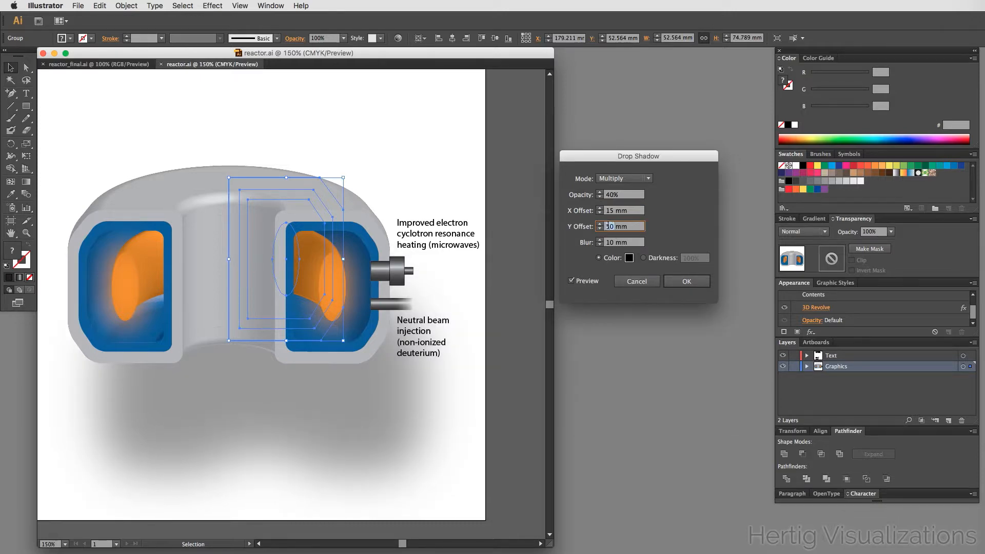
type("25")
key("Tab")
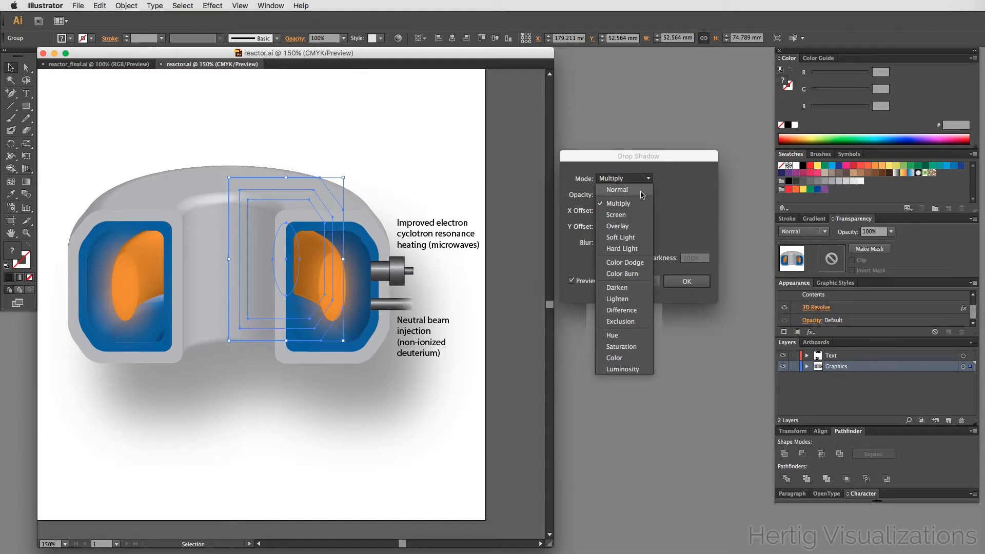
- Switch the drop shadow's mode to Normal and apply the effect
left_click(588, 180)
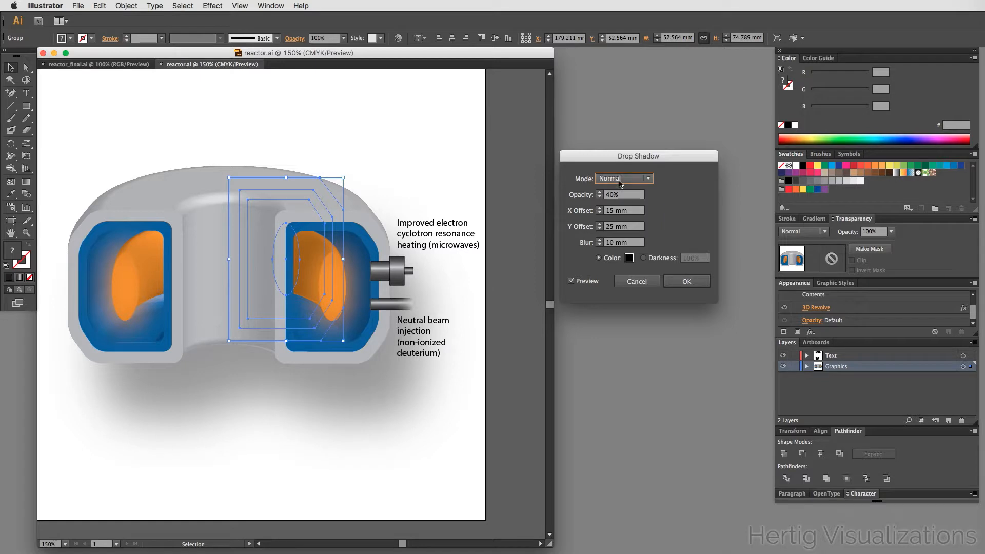
left_click(685, 281)
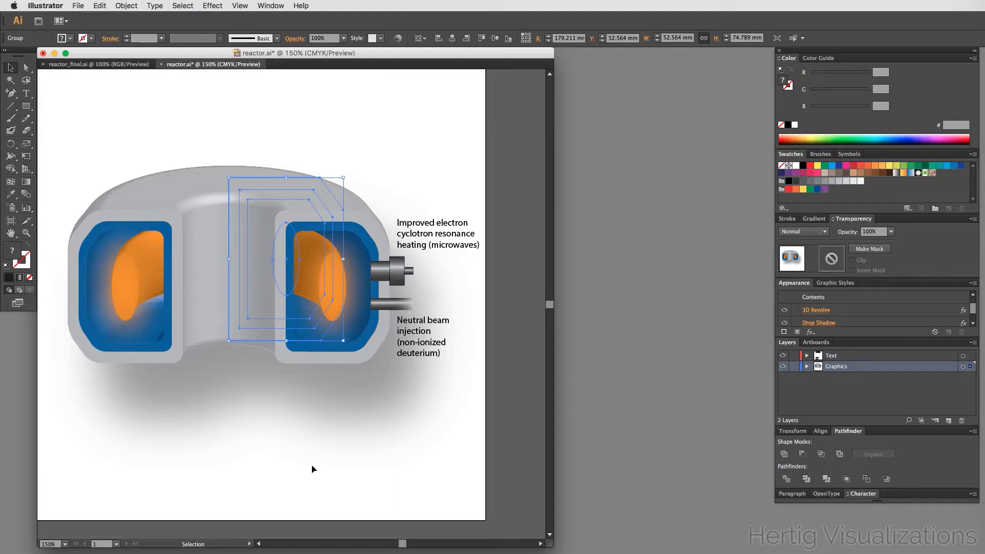
- Reopen the reactor's 3D Revolve options and move the light source toward the upper left of the sphere
left_click(438, 103)
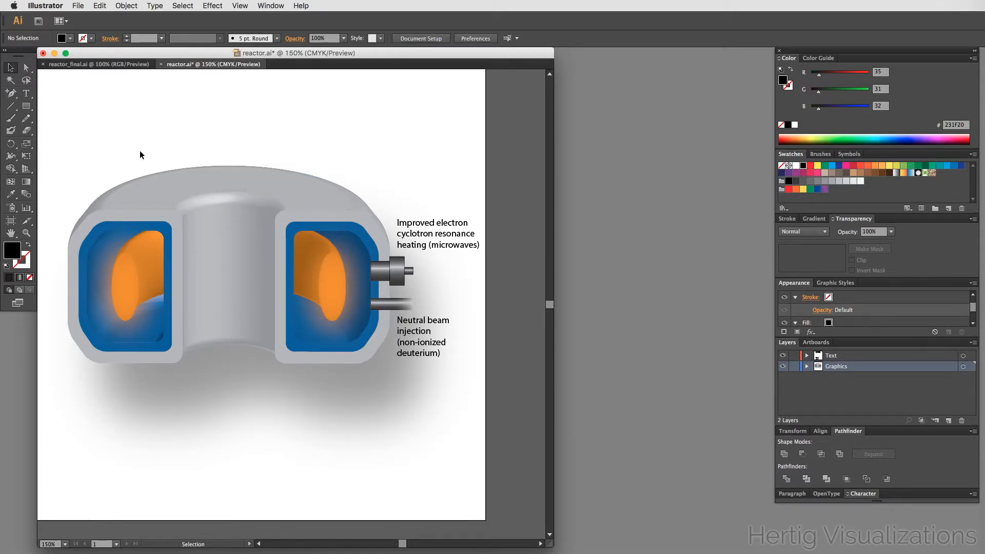
left_click(281, 197)
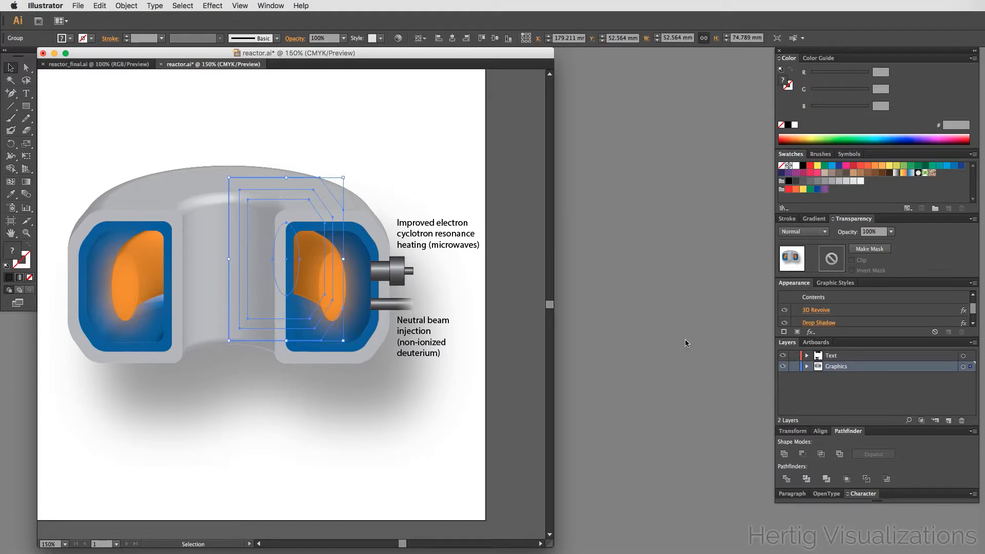
left_click(383, 144)
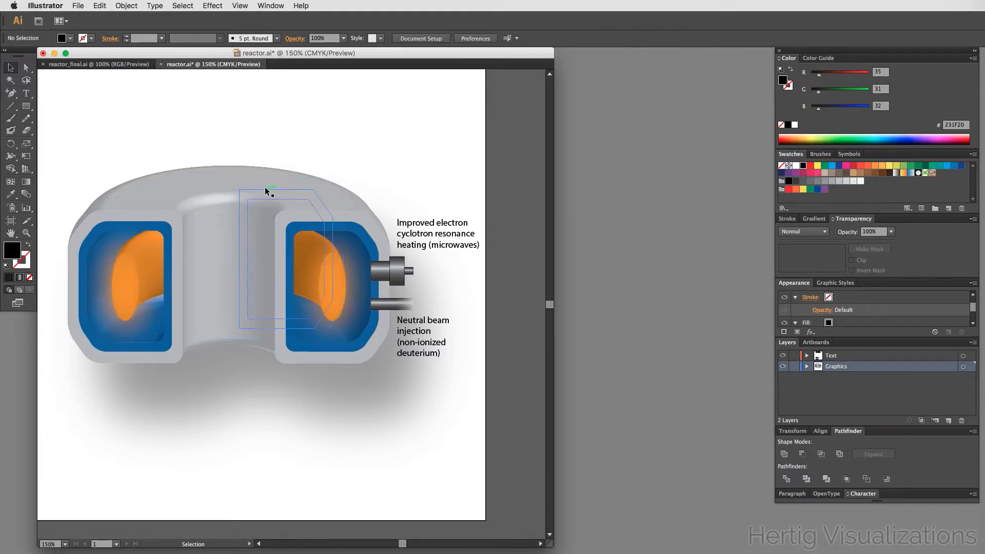
left_click(262, 178)
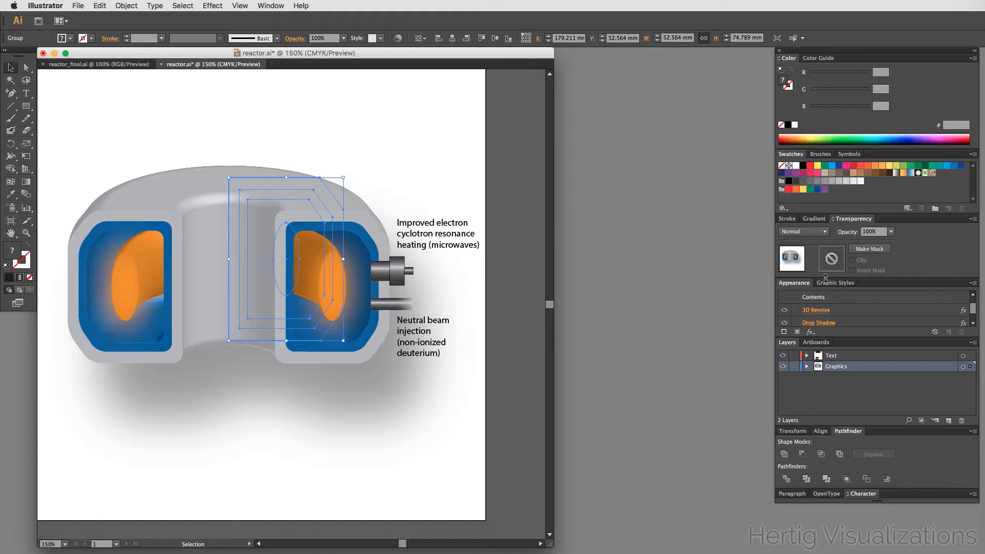
scroll(827, 310, "down", 1)
scroll(828, 311, "down", 1)
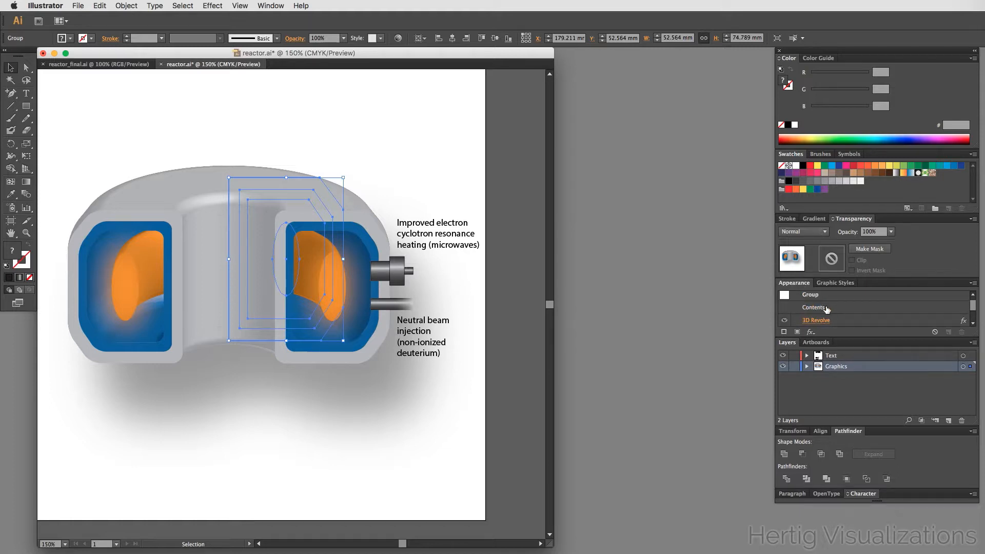
left_click(818, 295)
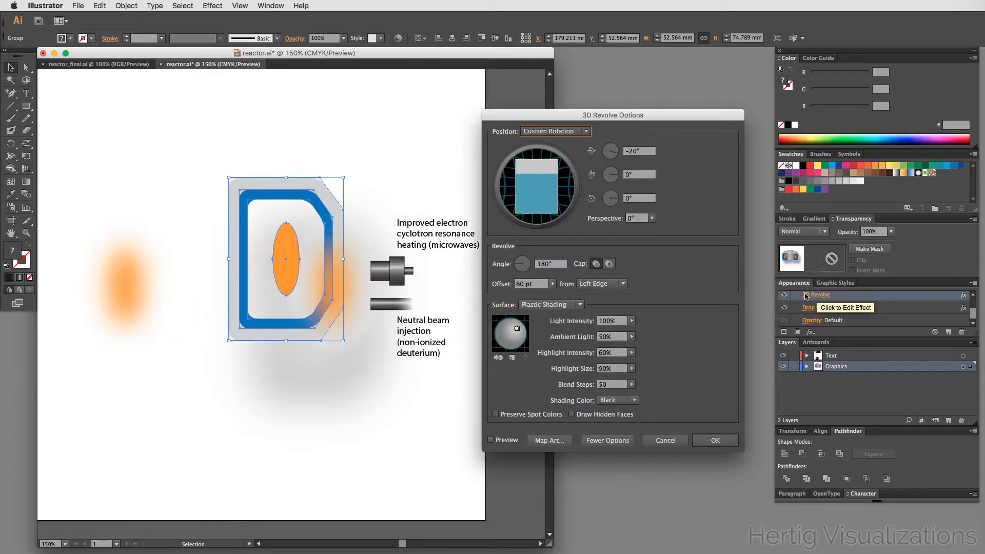
left_click_drag(521, 331, 504, 323)
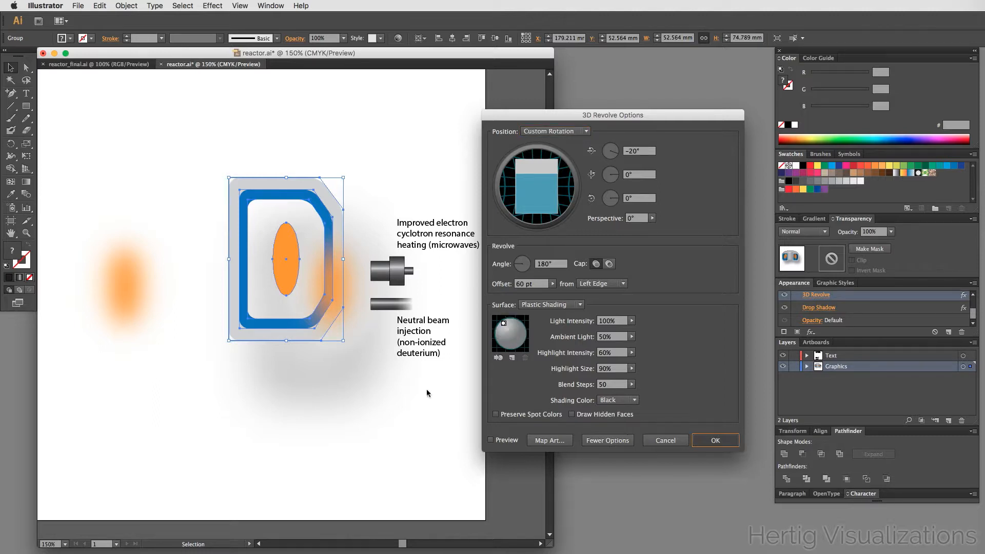
key("Return")
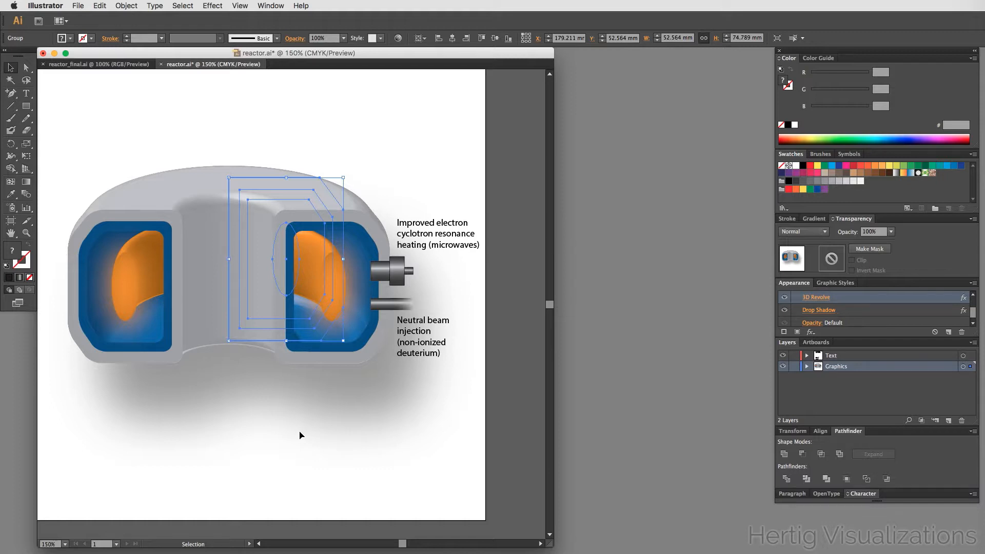
- Reopen the reactor's 3D Revolve options and nudge the light source slightly lower on the sphere
left_click(473, 108)
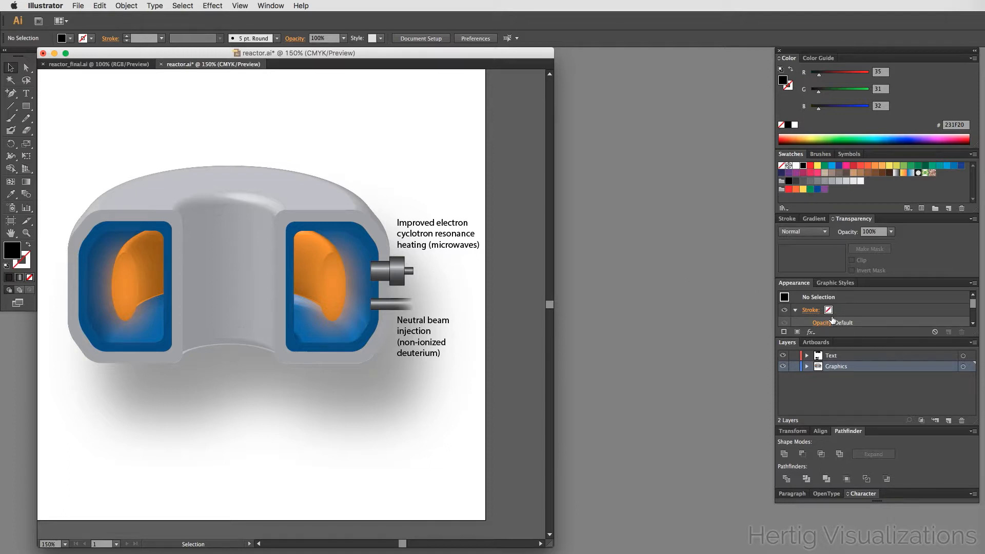
left_click(321, 300)
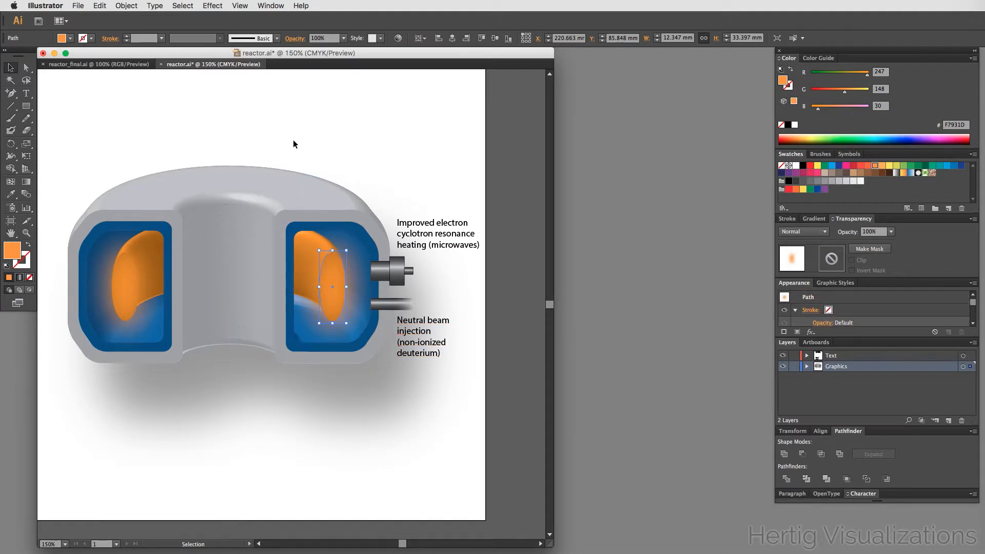
left_click(291, 154)
left_click(288, 188)
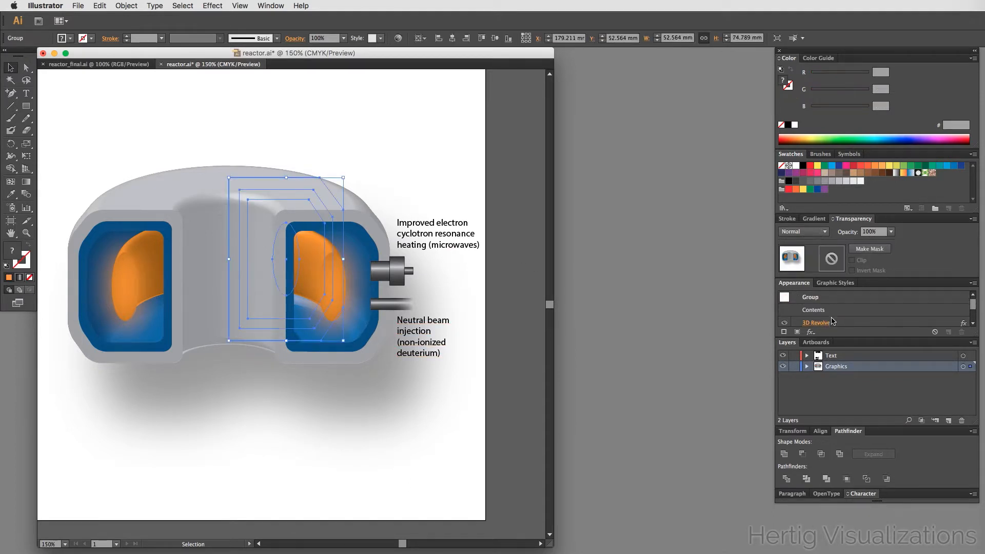
left_click(818, 328)
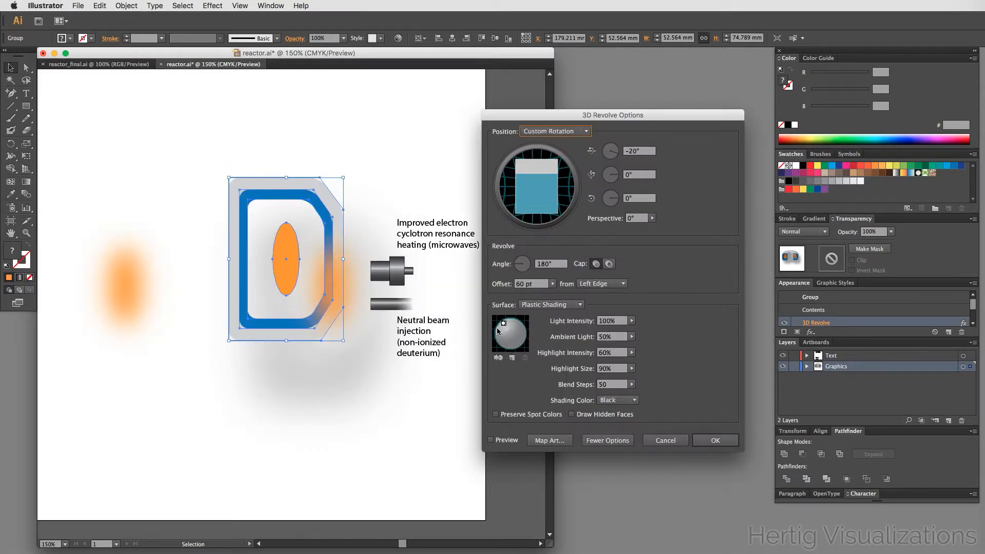
left_click_drag(503, 324, 506, 331)
left_click(726, 445)
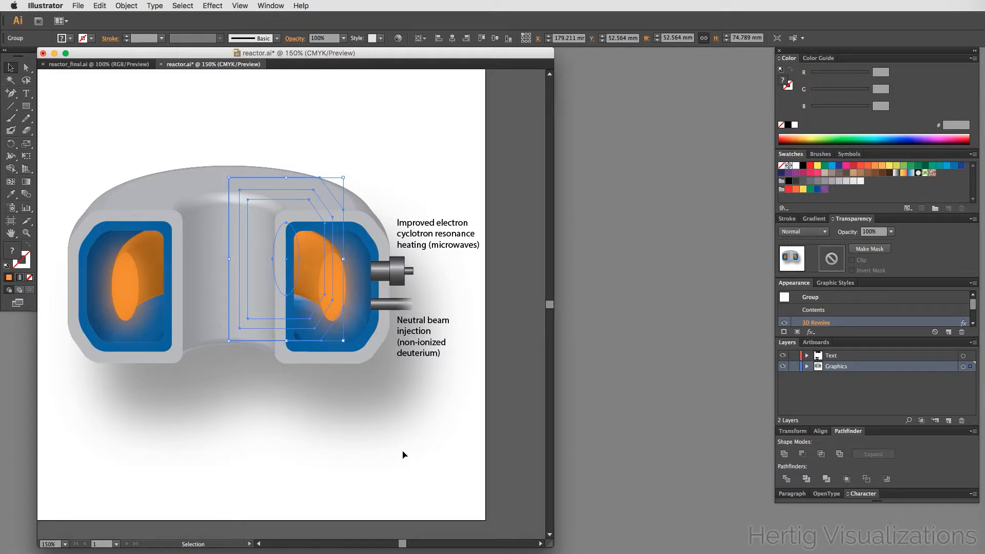
- Deselect everything and save the document
left_click(417, 154)
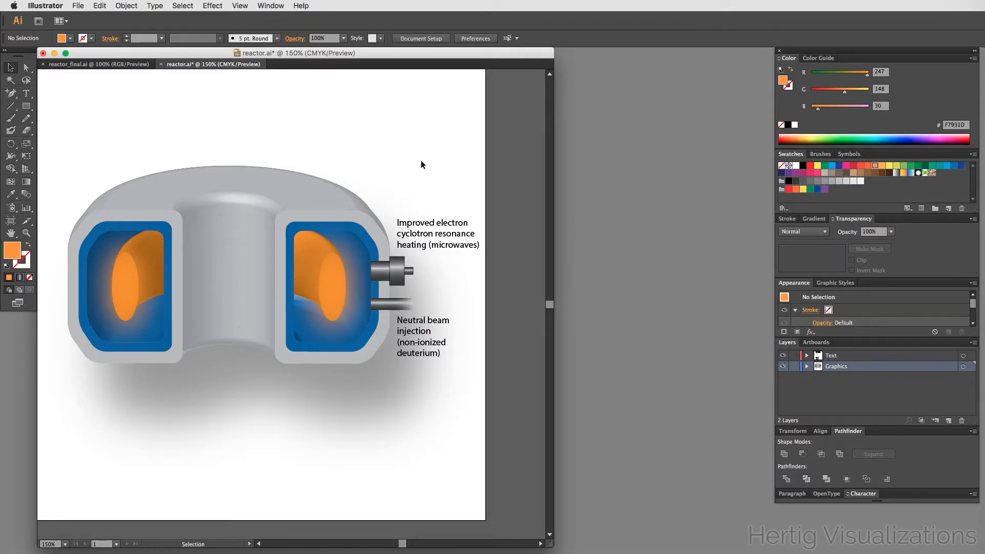
key("a")
key("v")
key("super+s")
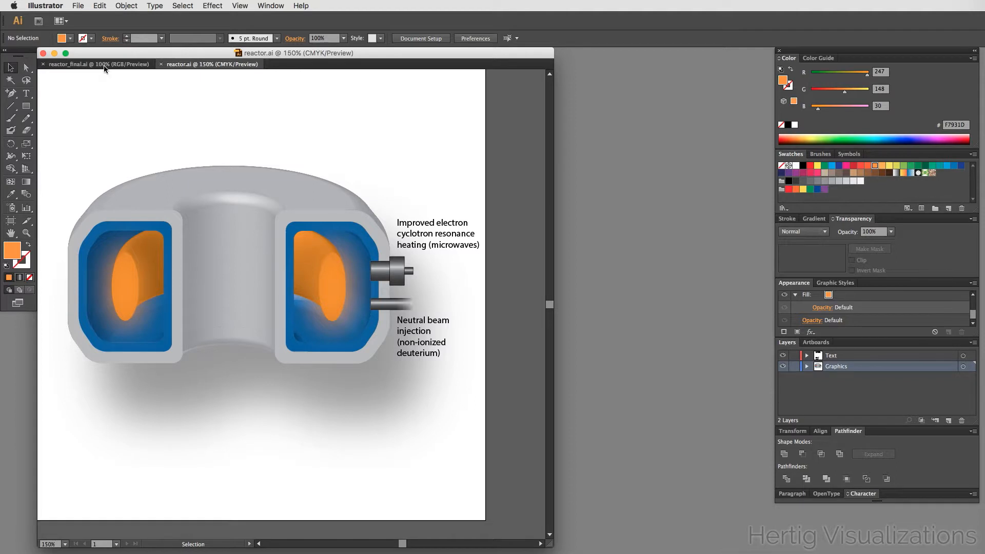
- Switch to the reactor_final reference document, examine the lithium feed arrow at the top, then return to reactor.ai
left_click(104, 64)
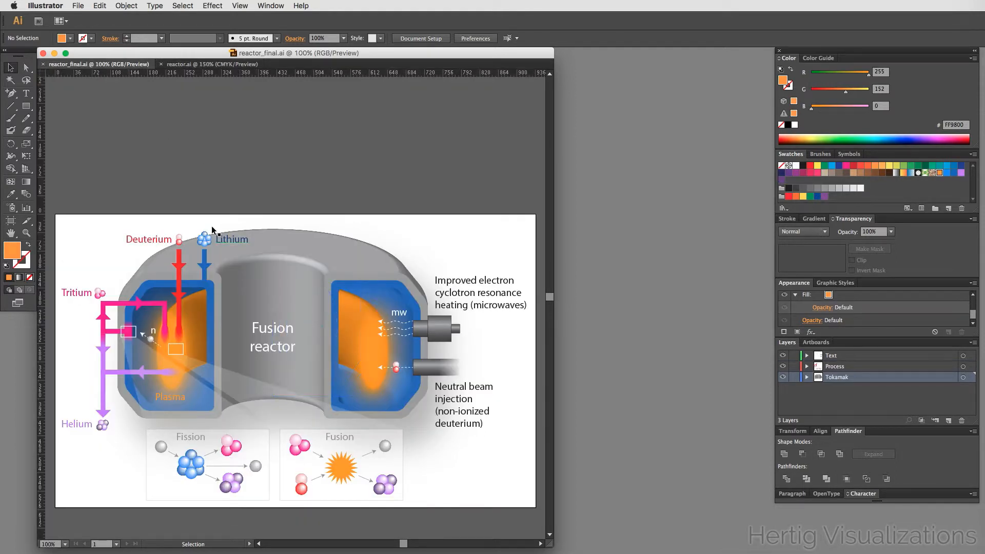
scroll(214, 159, "down", 2)
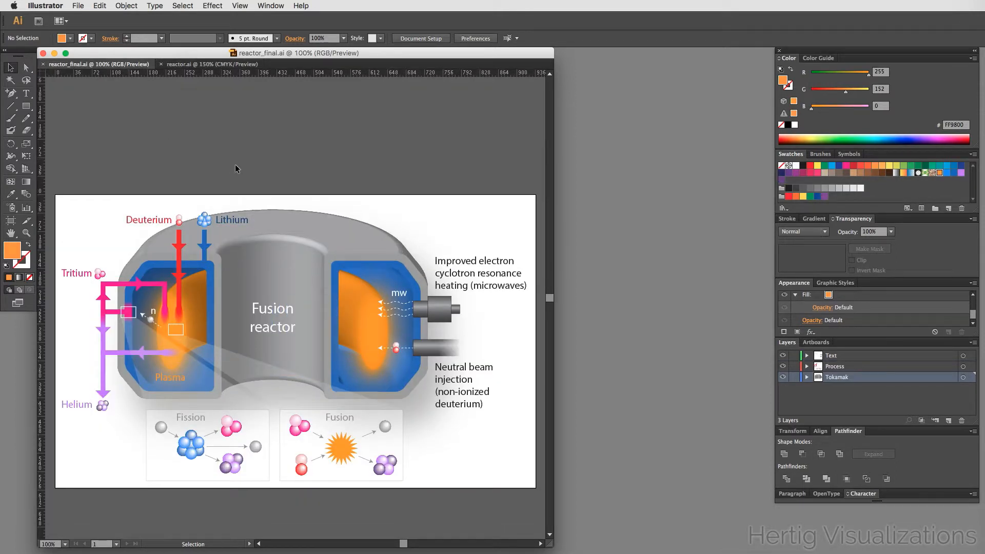
scroll(236, 169, "down", 1)
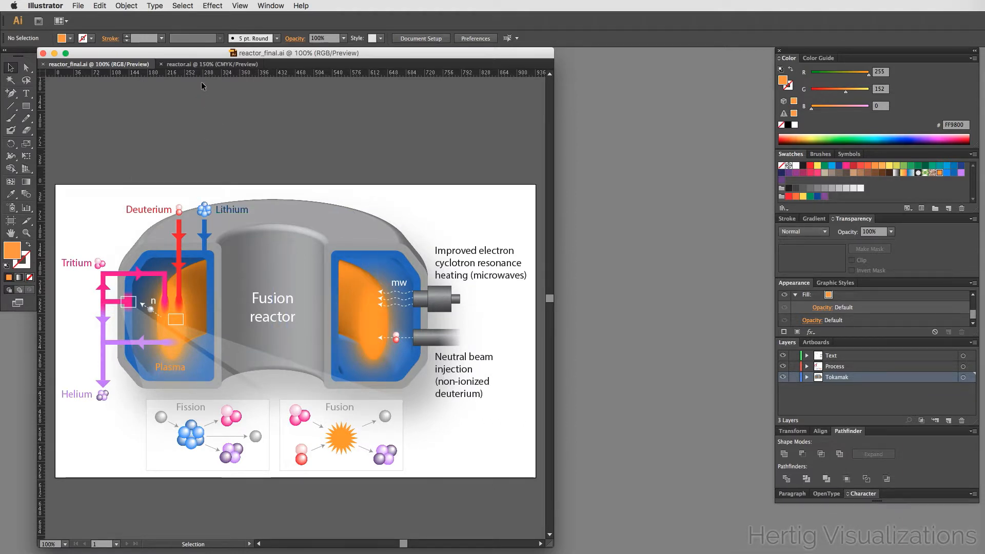
left_click(200, 66)
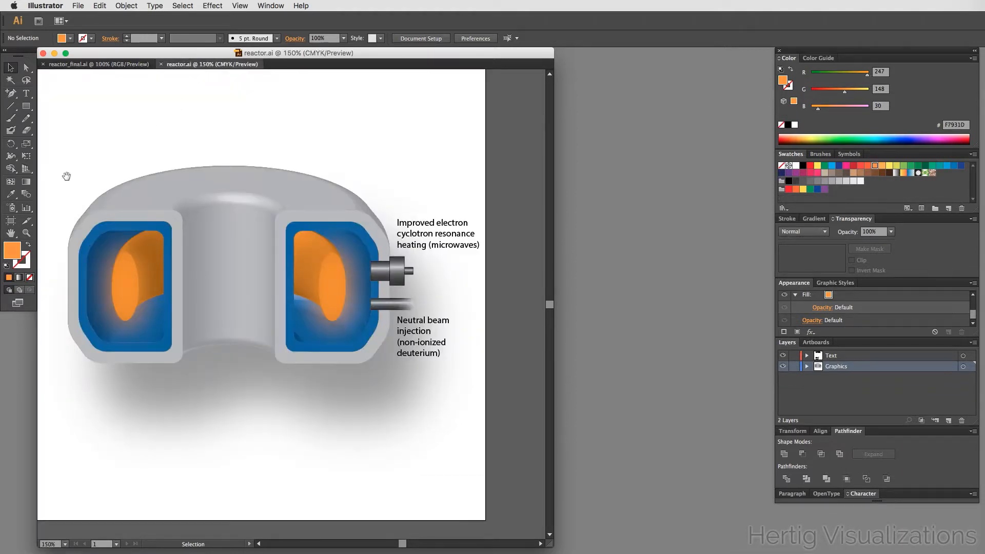
- Zoom into the reactor's upper left and draw a vertical rectangle about 4.4 mm wide and 33 mm tall, filled blue
left_click_drag(65, 174, 127, 163)
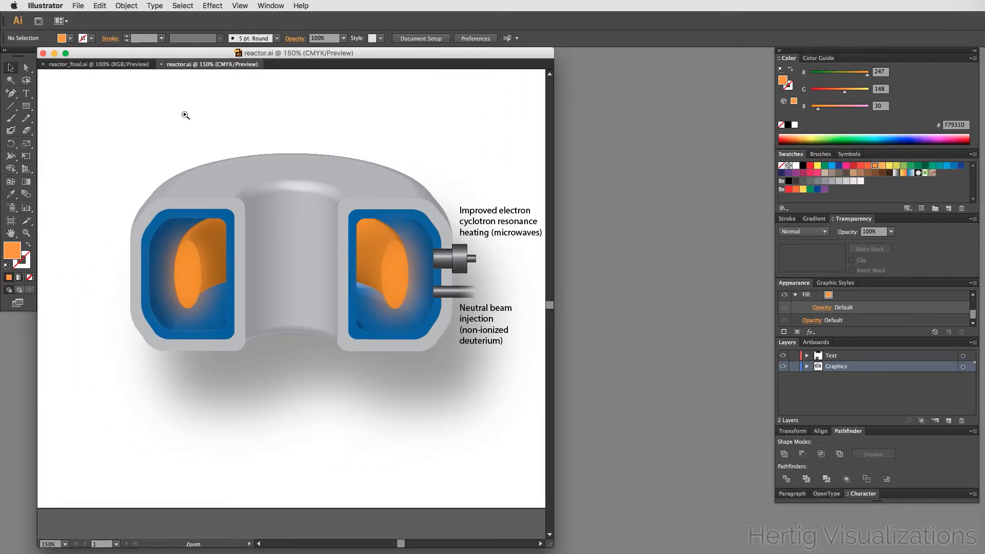
left_click_drag(176, 114, 250, 236)
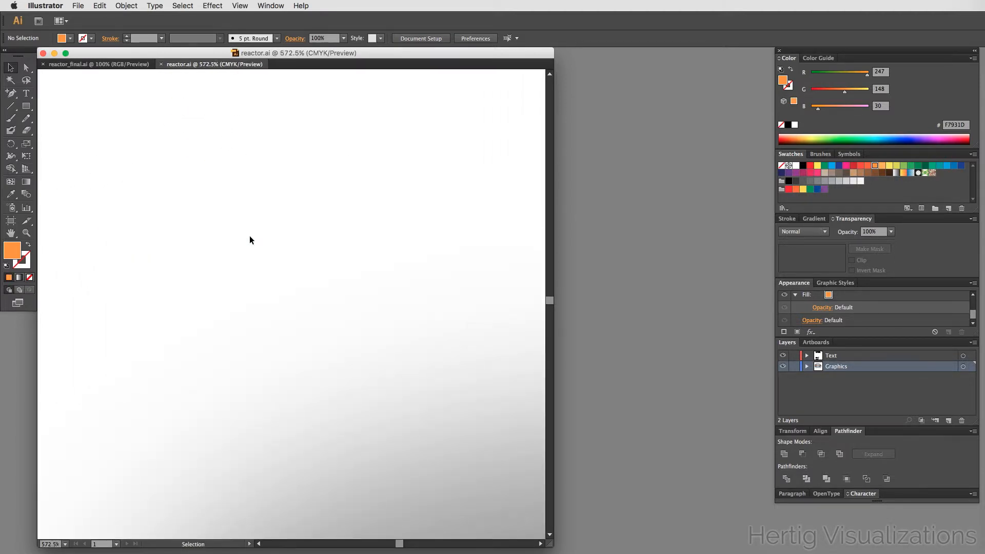
left_click(26, 106)
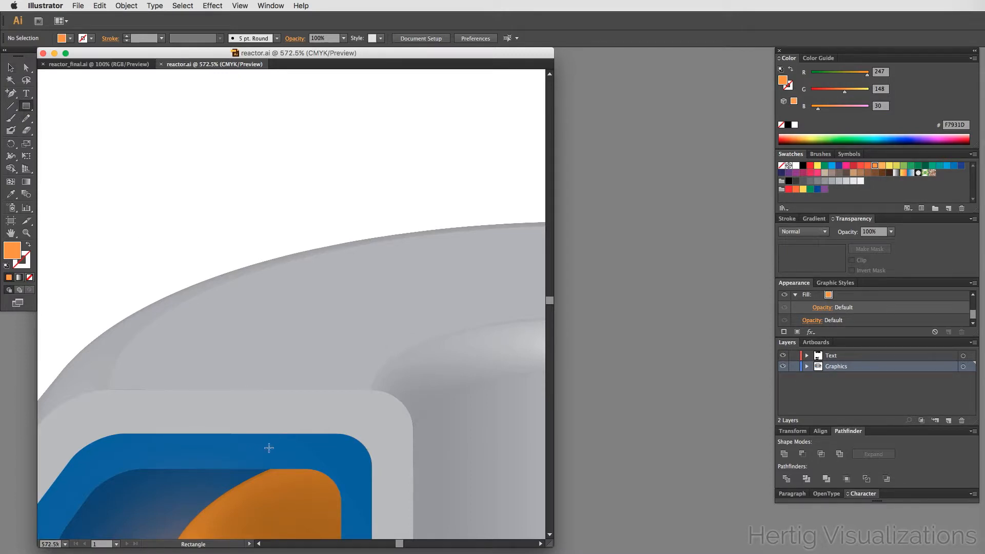
left_click_drag(269, 446, 306, 169)
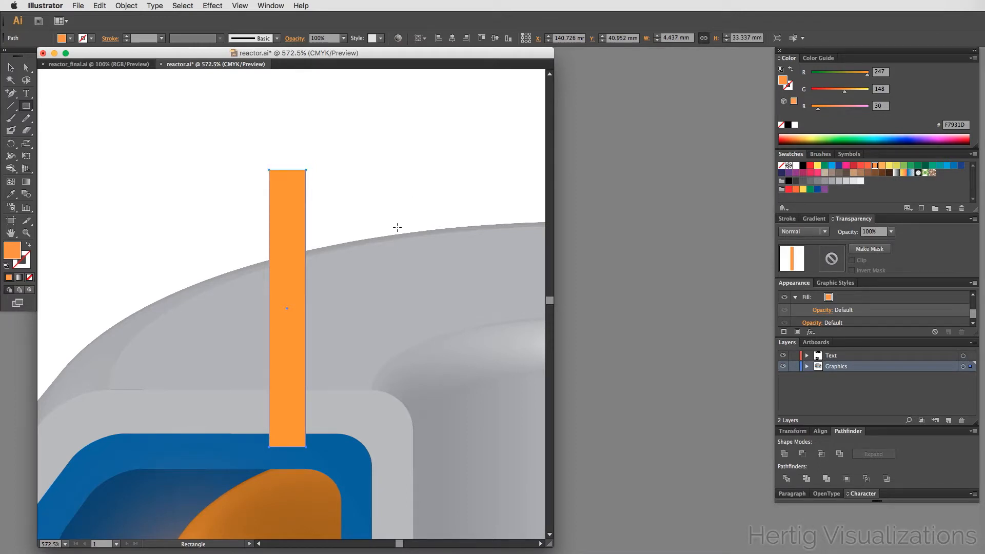
left_click(952, 167)
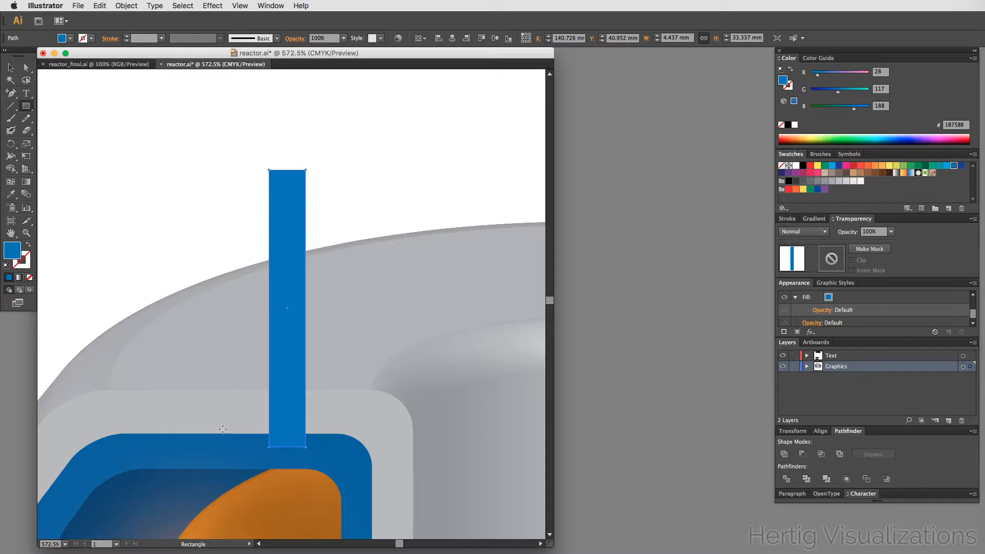
- Rearrange the panel dock, switch the Color panel to HSB and lower the bar's brightness to 61%
key("v")
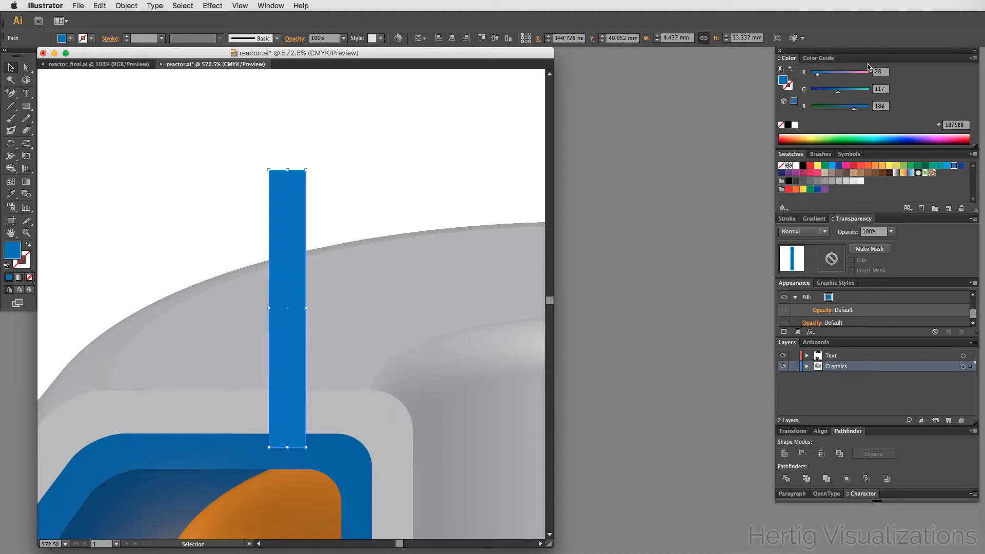
left_click(973, 59)
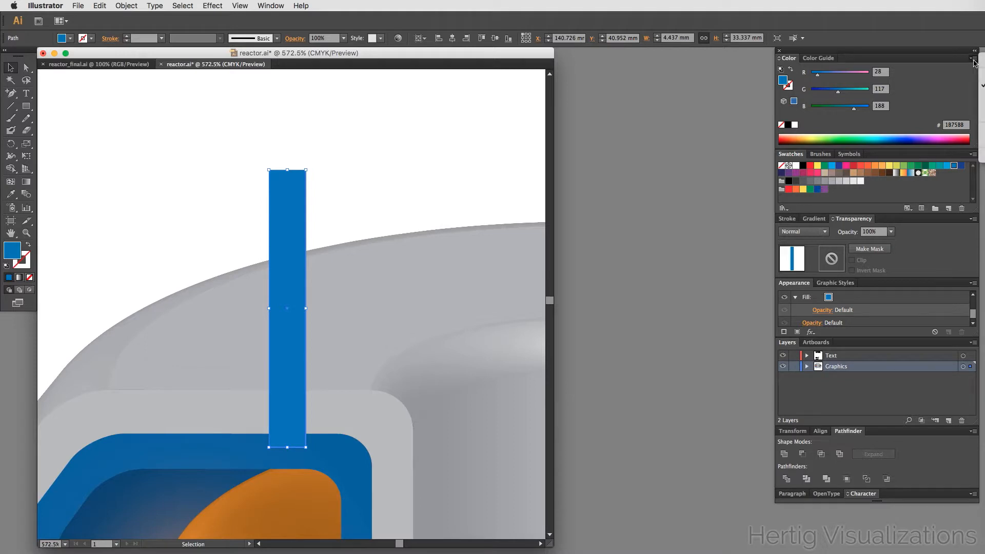
left_click(929, 51)
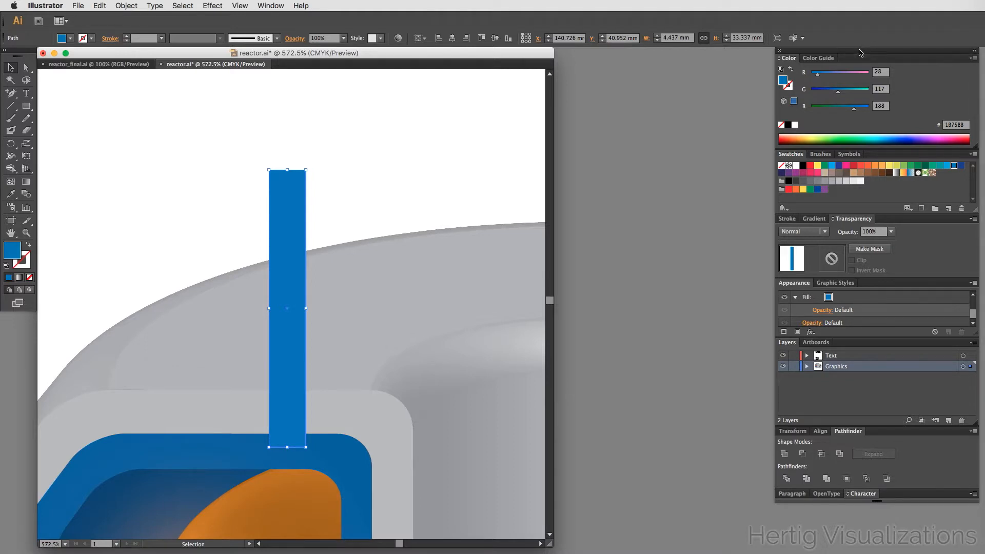
left_click_drag(860, 51, 729, 51)
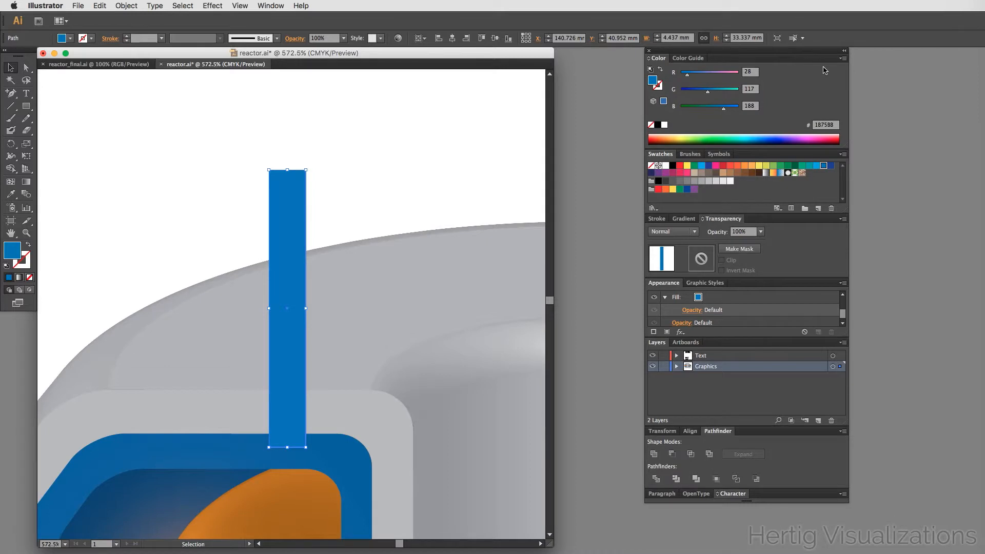
left_click(842, 59)
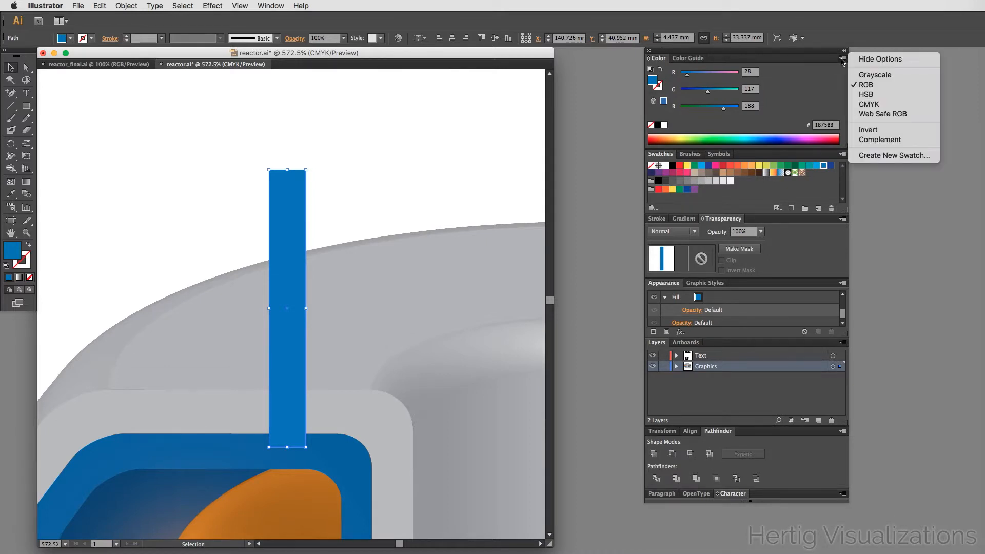
left_click(871, 94)
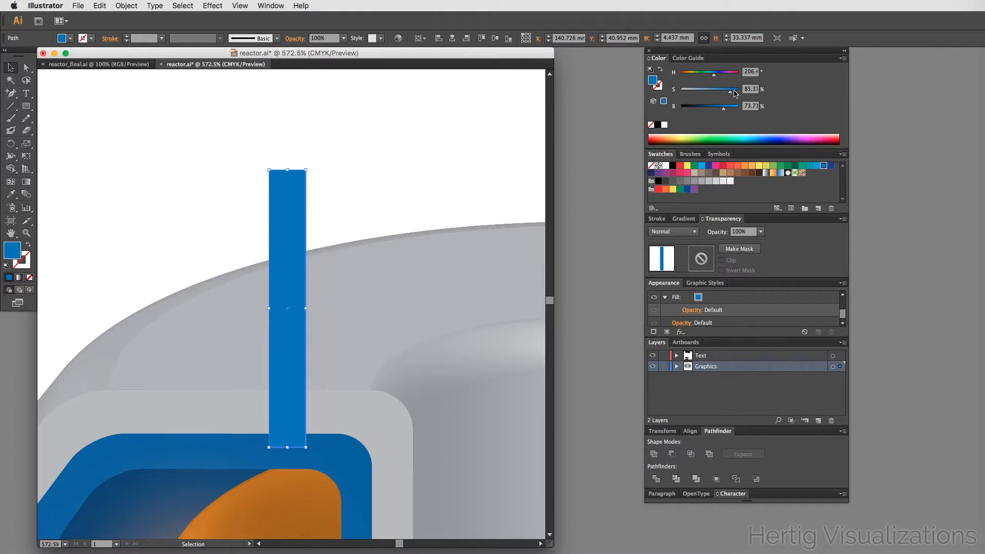
left_click(723, 110)
left_click_drag(723, 109, 717, 112)
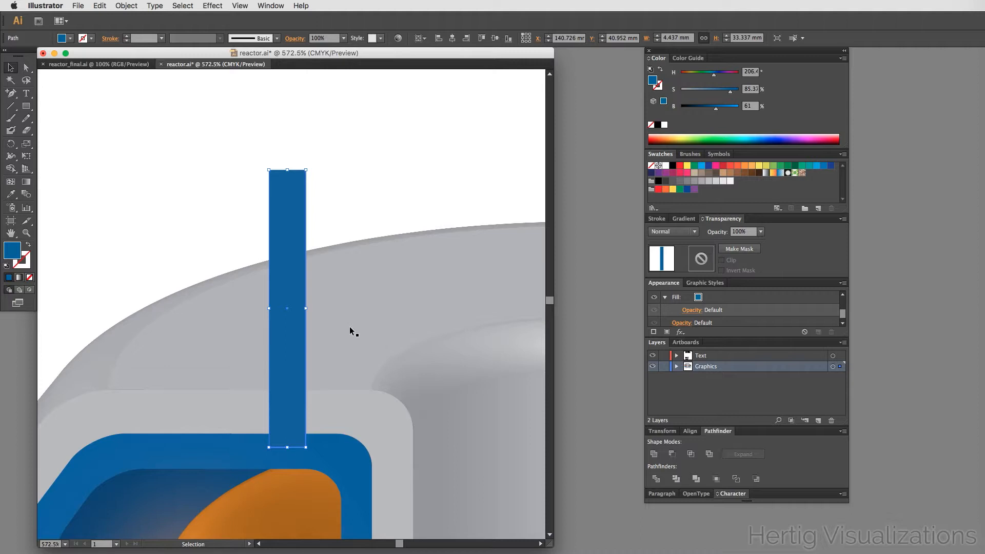
- Hide selection edges and nudge the blue bar sideways so it lines up with the left chamber's blue wall
key("super+h")
key("a")
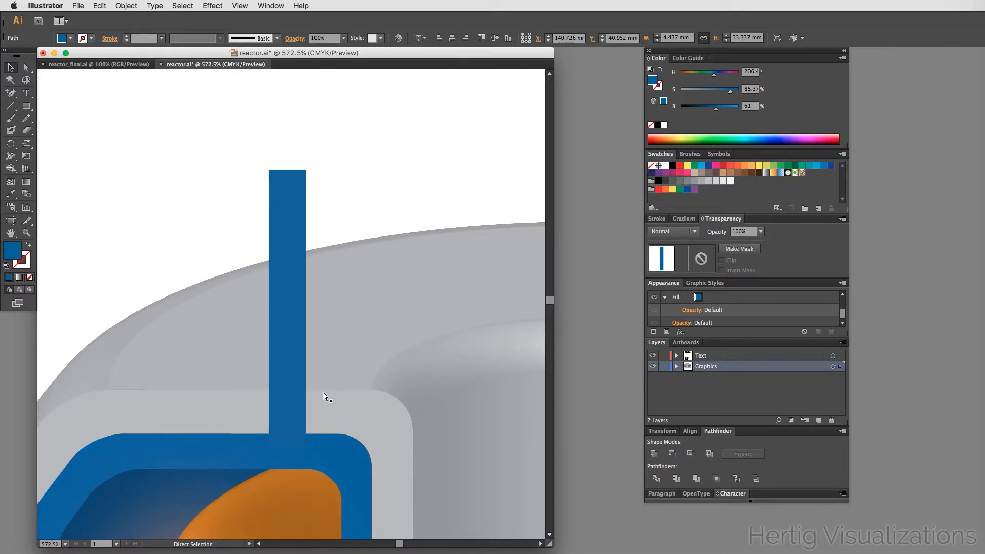
key("v")
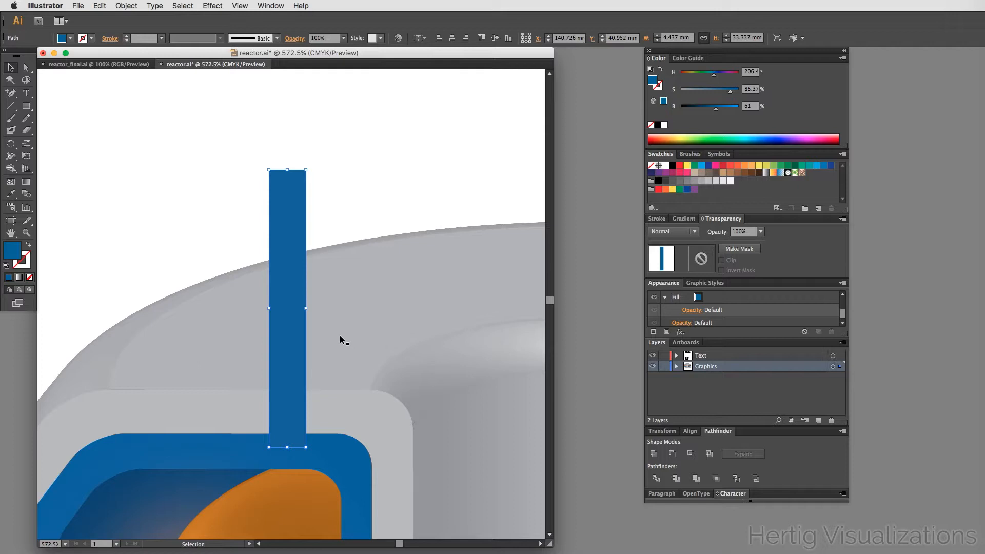
key("a")
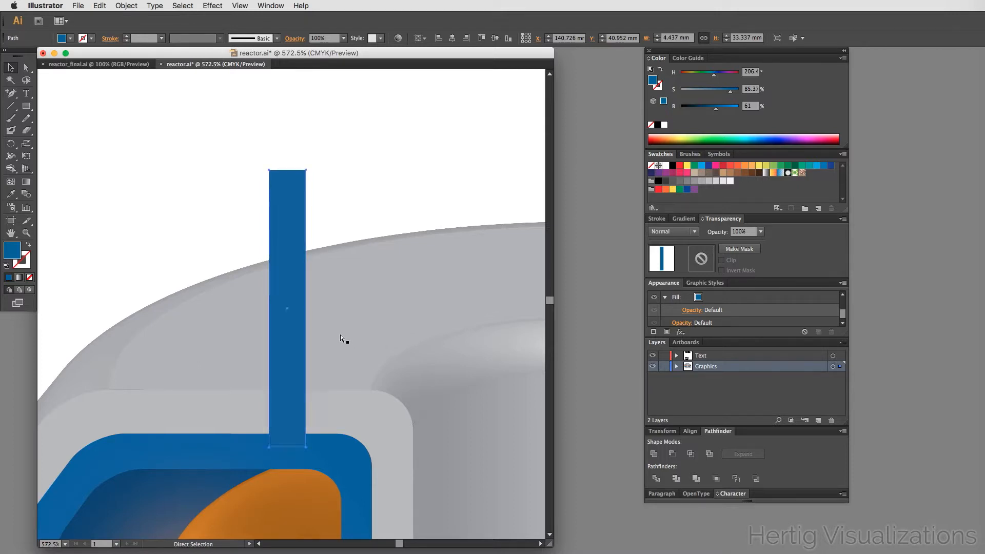
key("v")
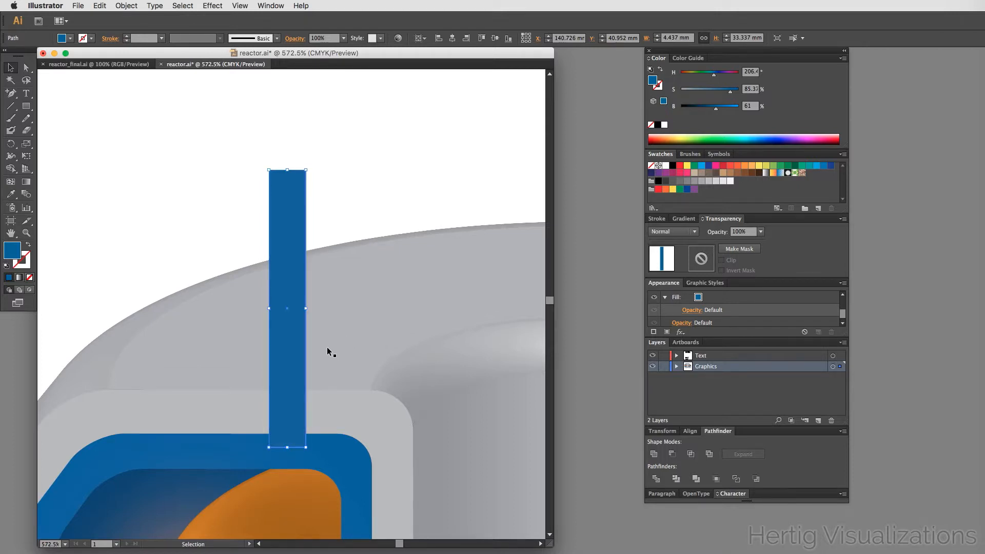
left_click(274, 346, "alt+super")
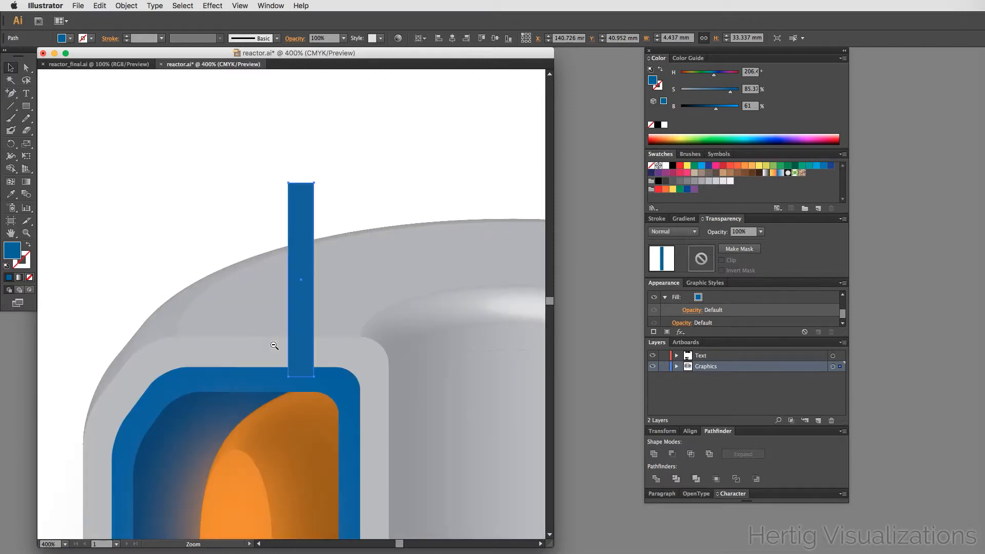
left_click(275, 345, "alt+super")
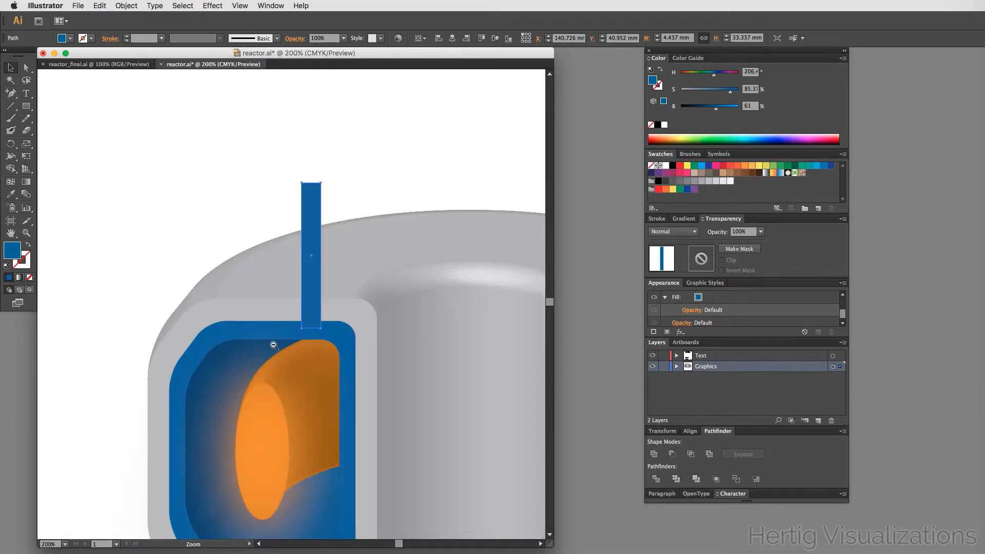
key("space")
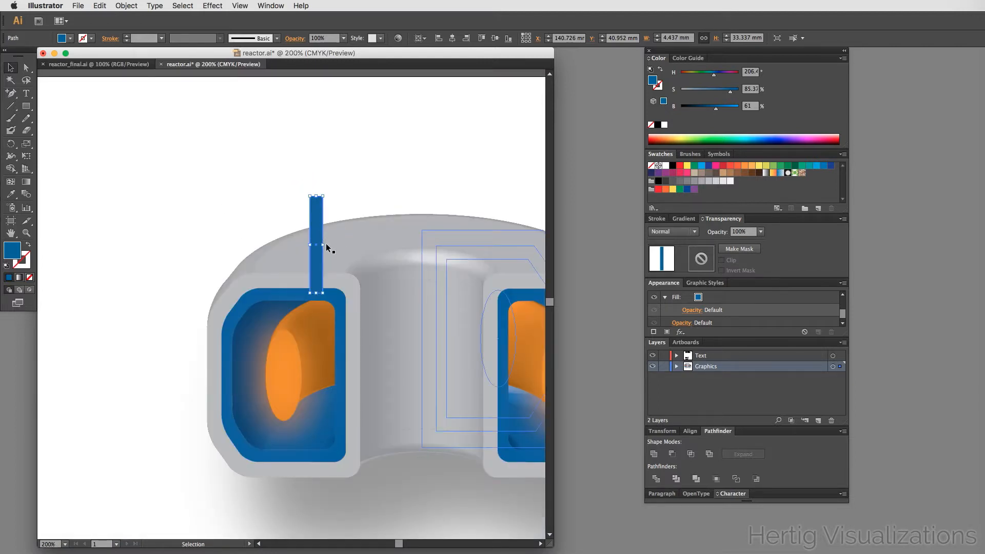
left_click_drag(323, 246, 319, 248)
left_click(230, 203)
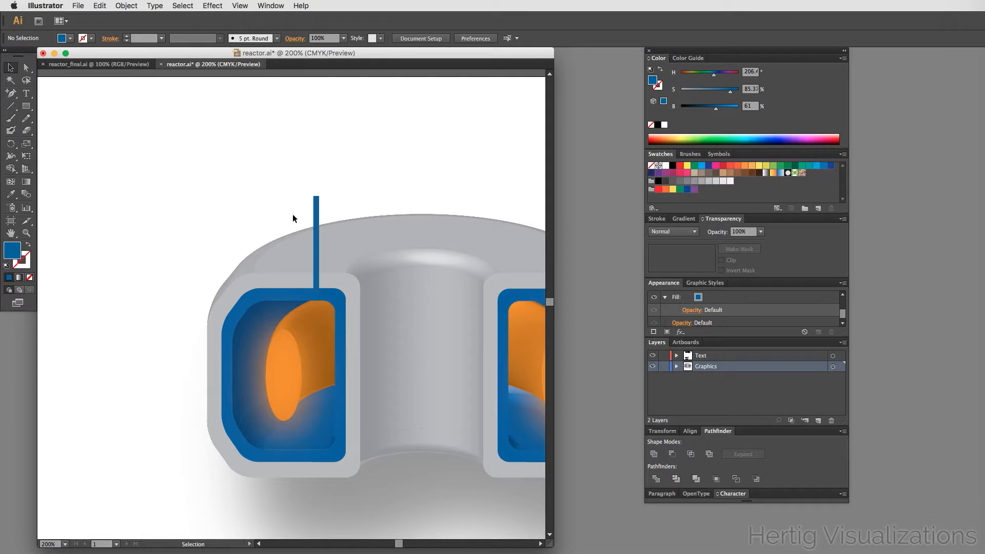
left_click_drag(315, 206, 325, 209)
left_click(422, 160)
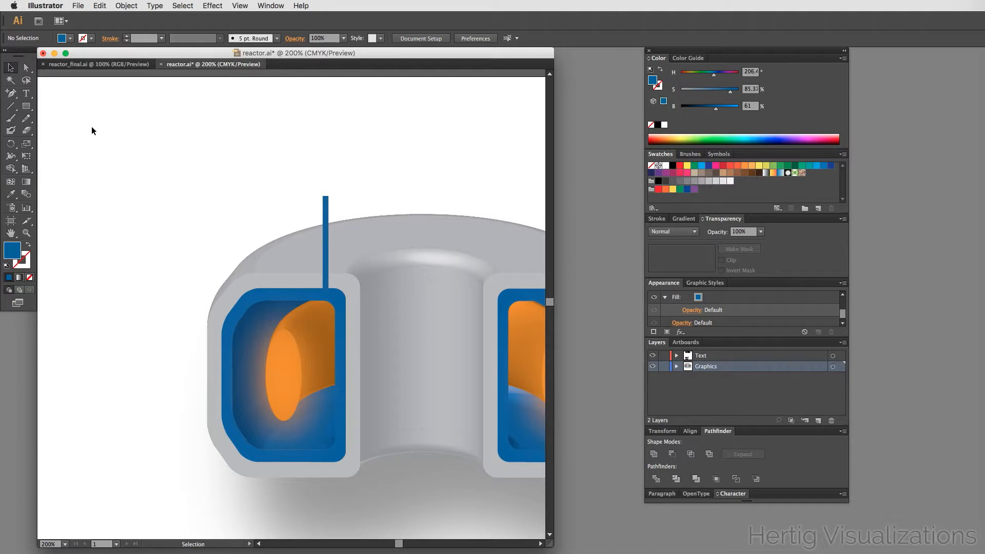
- Draw a small blue square about 5.8 mm wide above the reactor and zoom in on it
left_click(27, 108)
left_click_drag(28, 110, 57, 108)
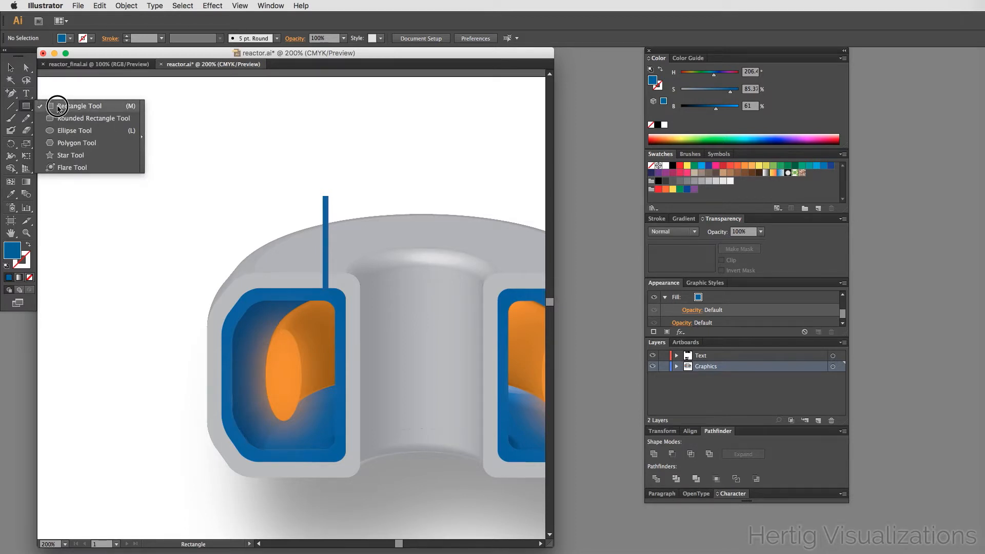
left_click_drag(58, 108, 57, 106)
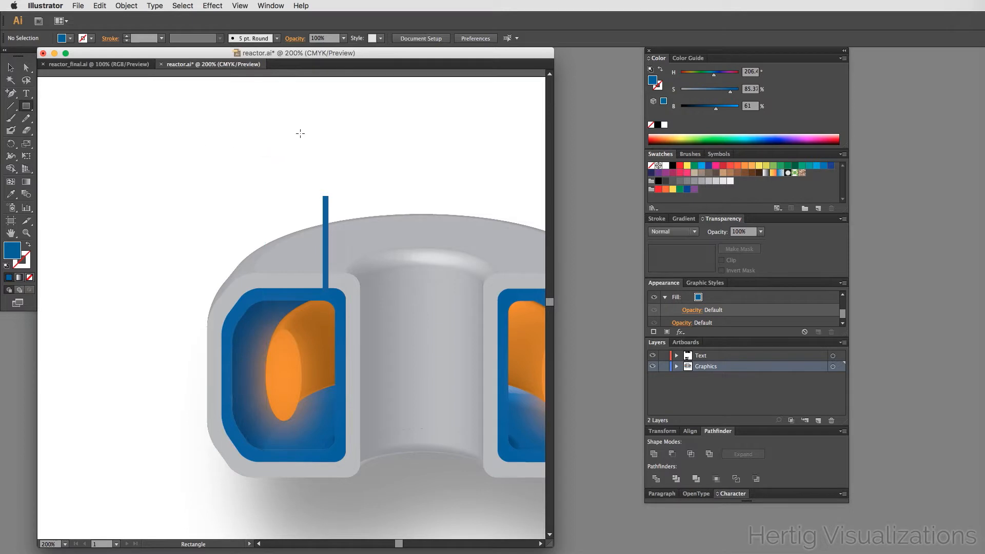
left_click_drag(240, 139, 260, 152)
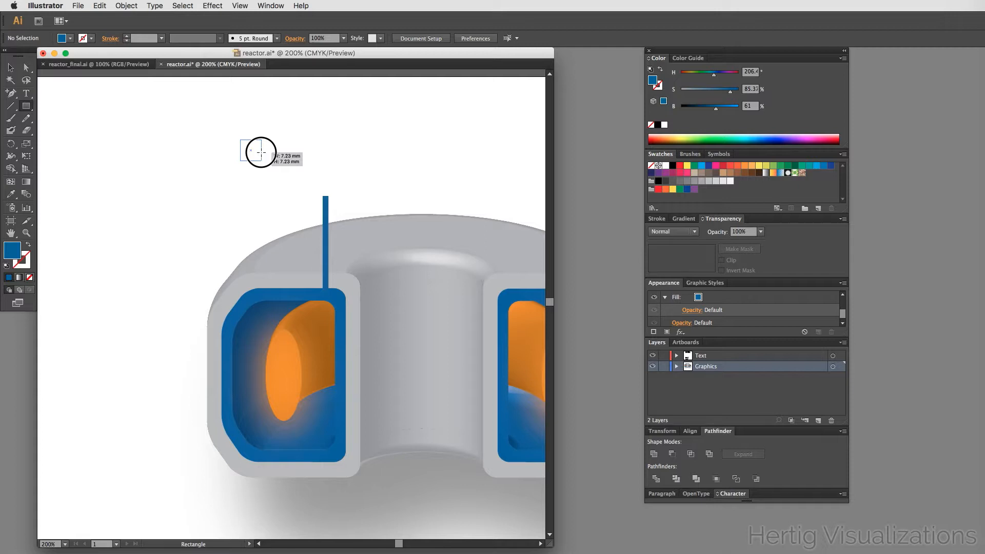
left_click_drag(260, 153, 294, 194)
- Delete the square's top-right anchor to make a triangle and rotate it to point straight down
key("a")
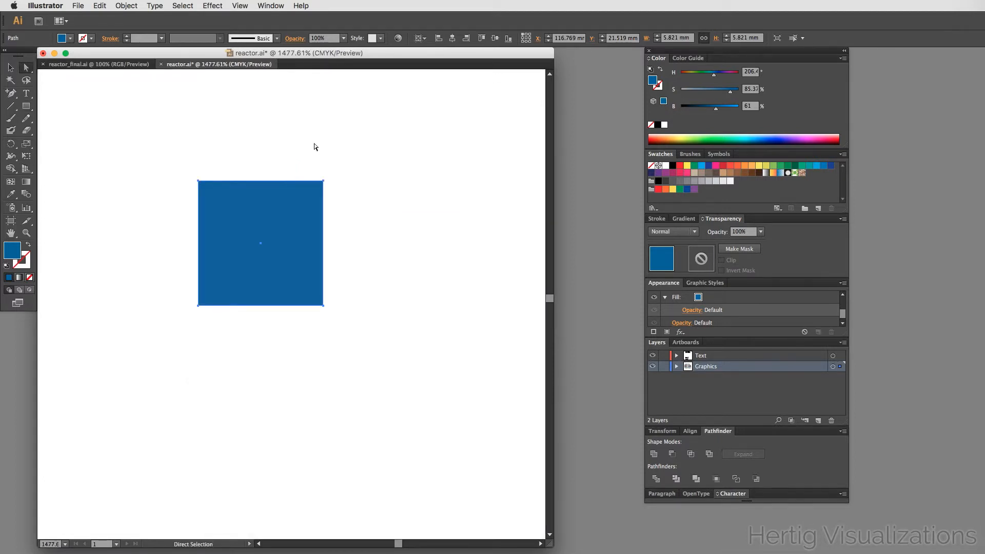
left_click(324, 182)
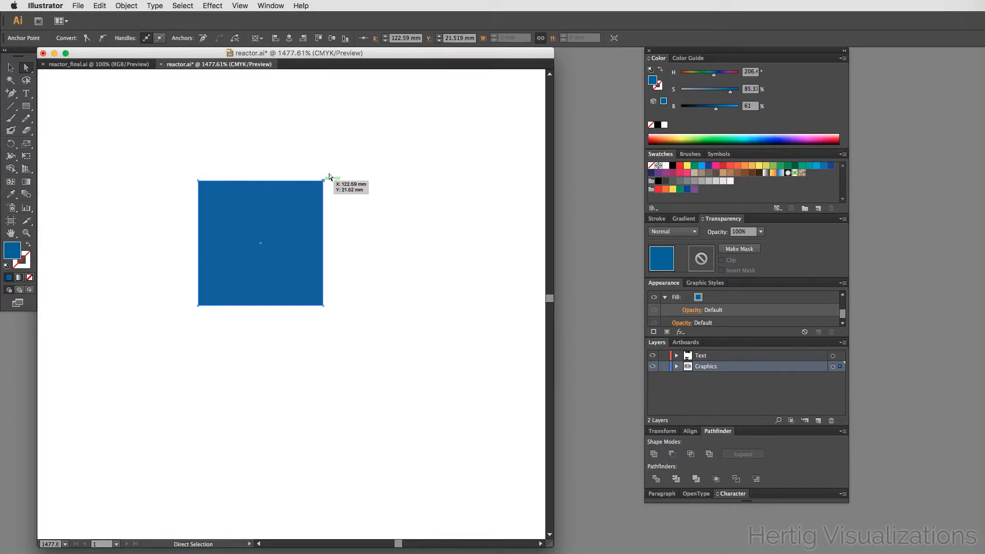
key("Delete")
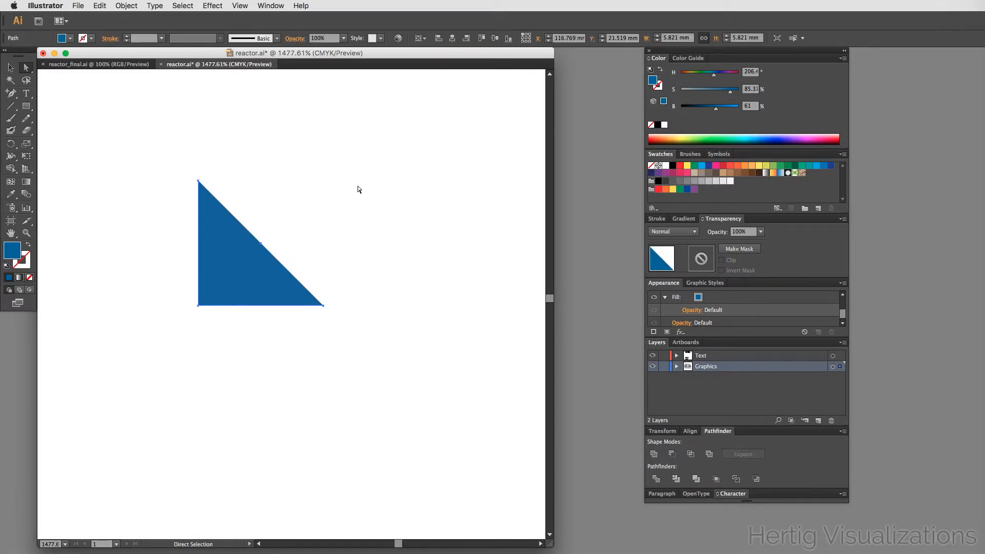
key("v")
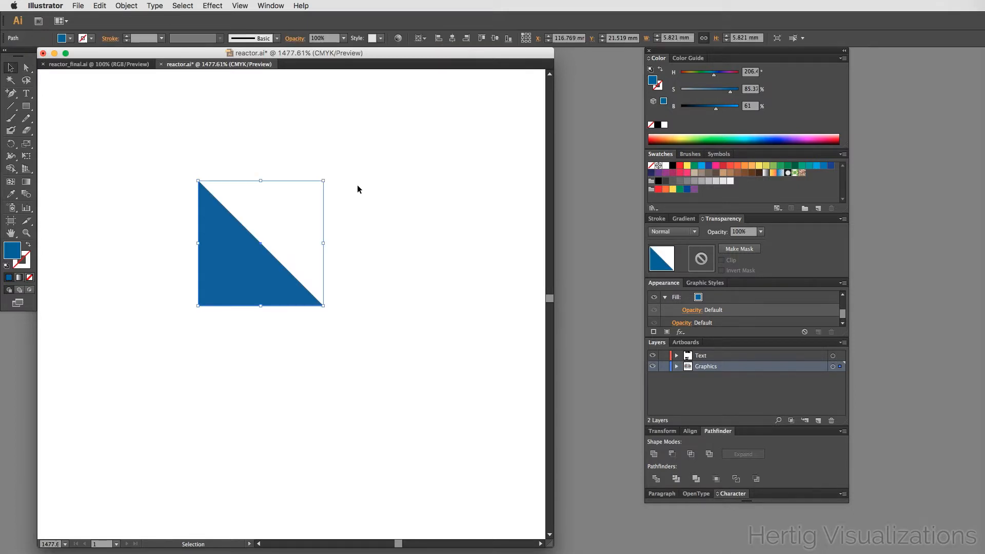
left_click(325, 309)
left_click_drag(325, 310, 371, 258)
left_click(327, 324)
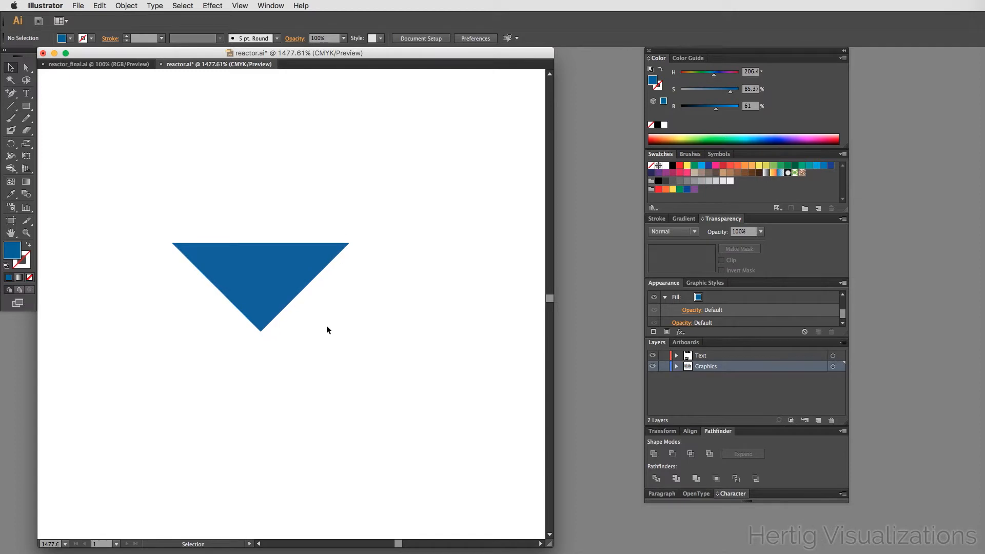
- Move the triangle onto the blue bar as an arrowhead and narrow it slightly
left_click(311, 327, "alt+super")
left_click(311, 326, "alt+super")
left_click(311, 326, "alt+super")
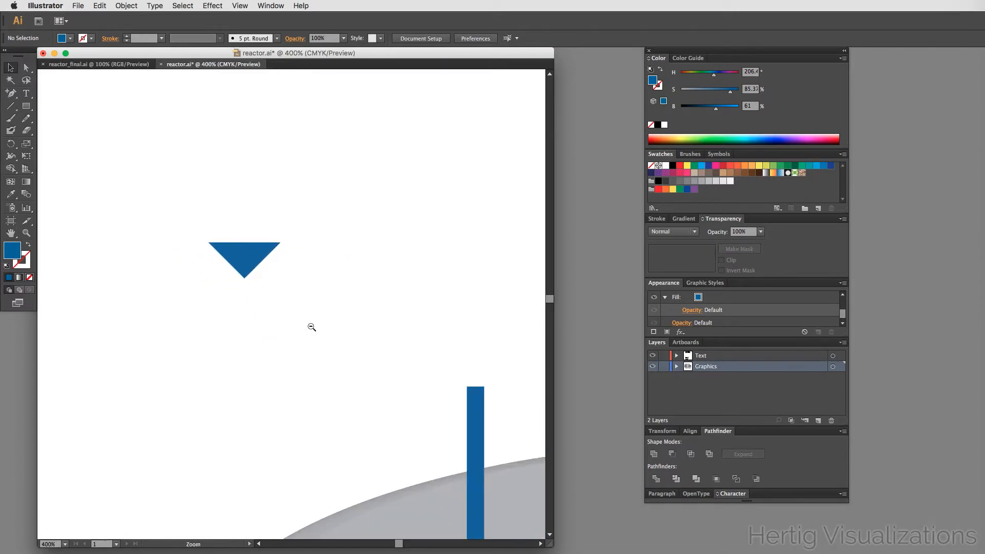
left_click_drag(247, 252, 405, 423)
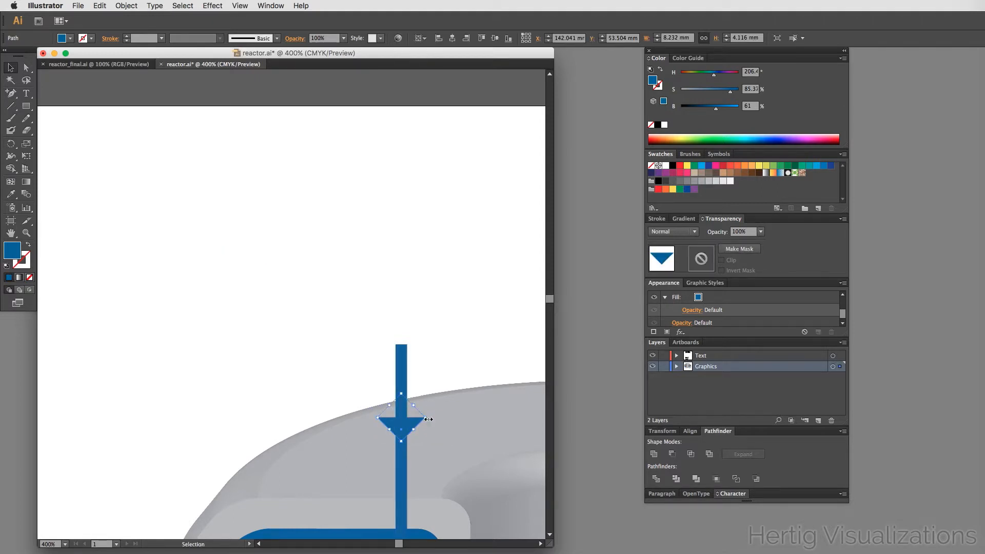
left_click_drag(429, 419, 414, 418)
left_click(448, 349)
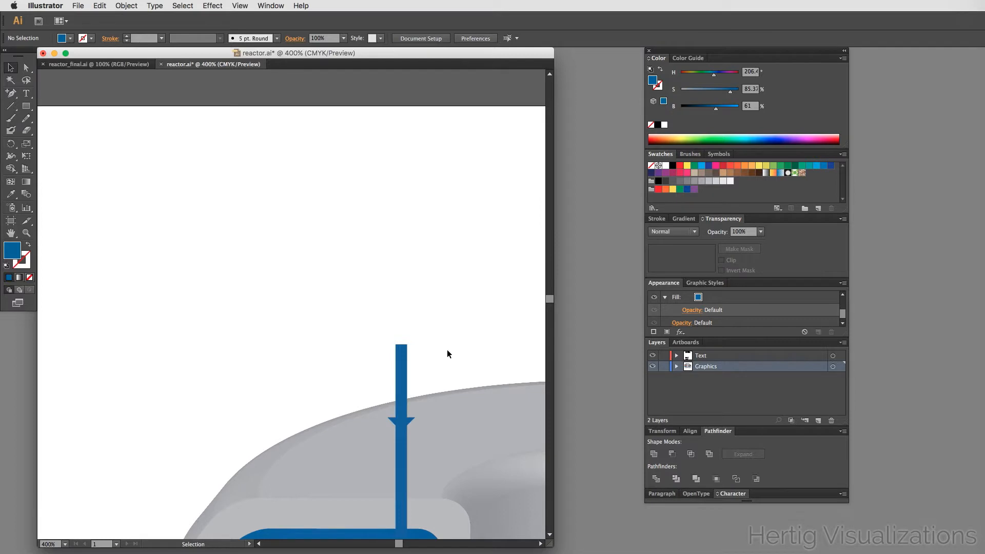
- Save the document and compare the blue arrow against the reference artwork
scroll(448, 353, "down", 5)
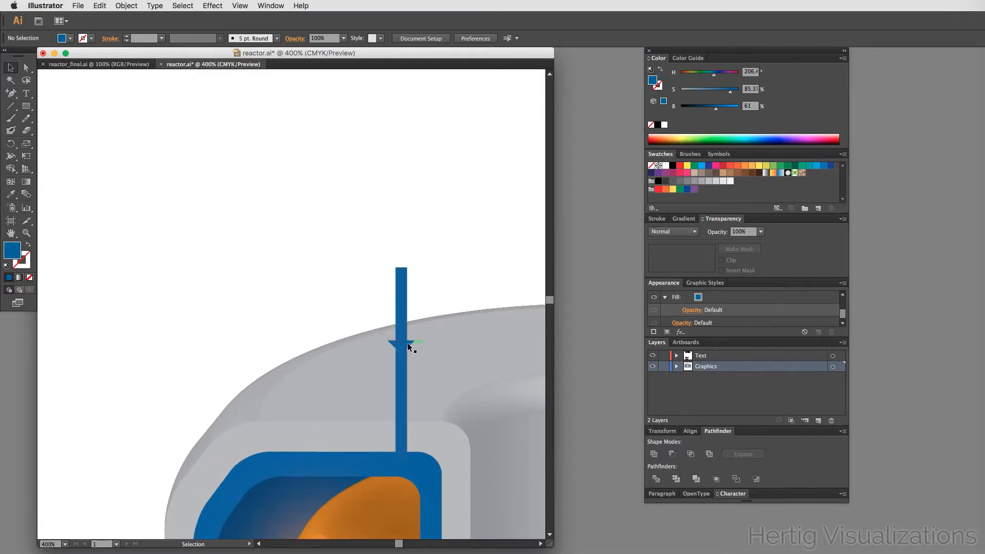
left_click(407, 344)
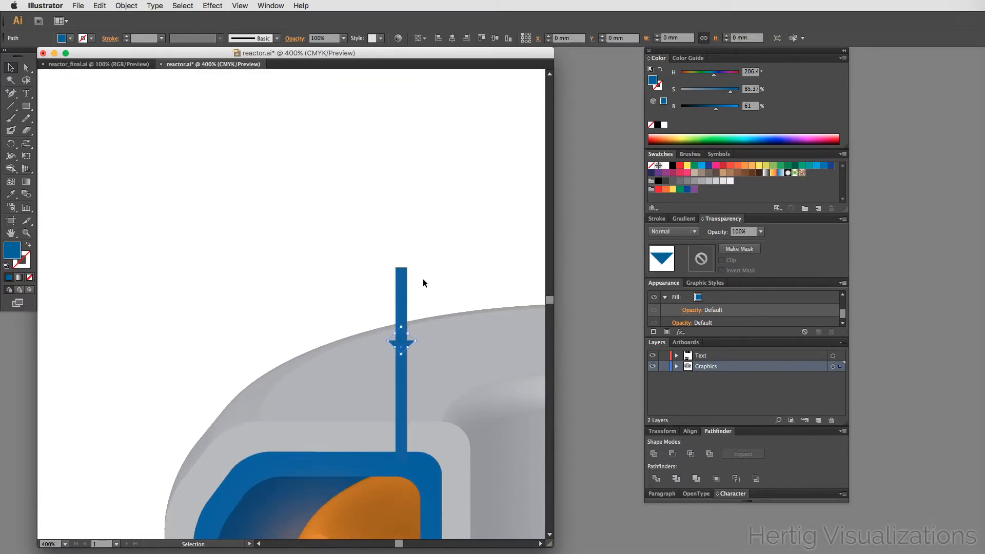
left_click(448, 242)
key("a")
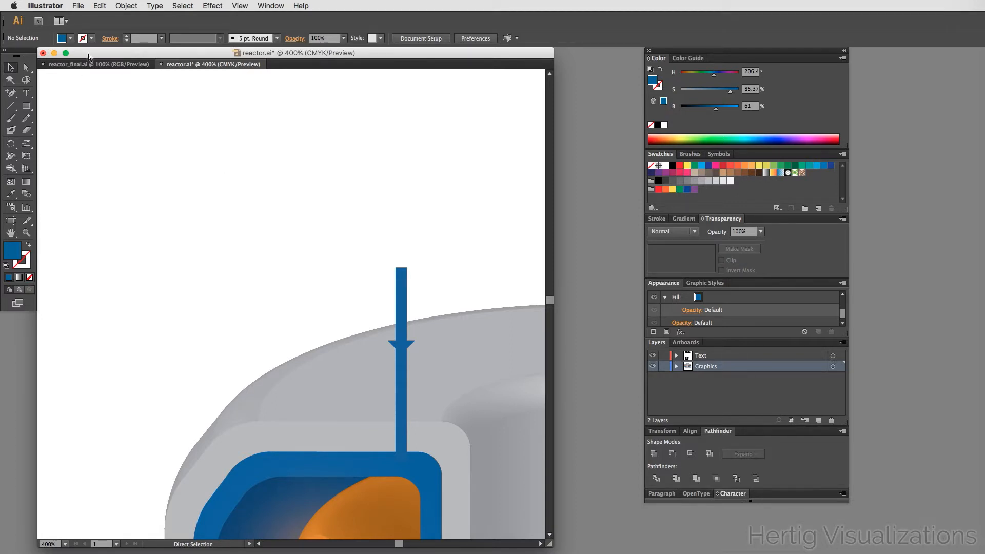
key("super+s")
left_click(97, 64)
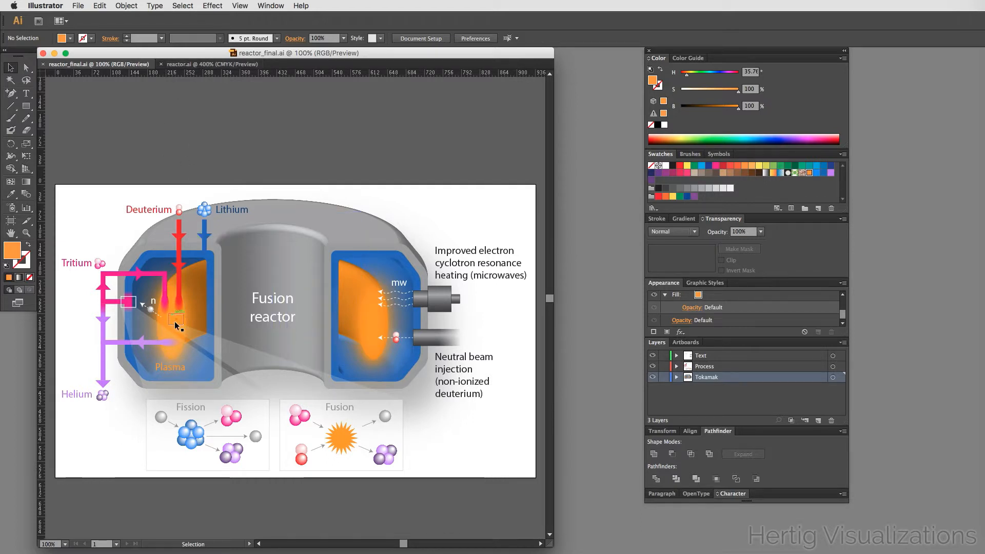
left_click(215, 64)
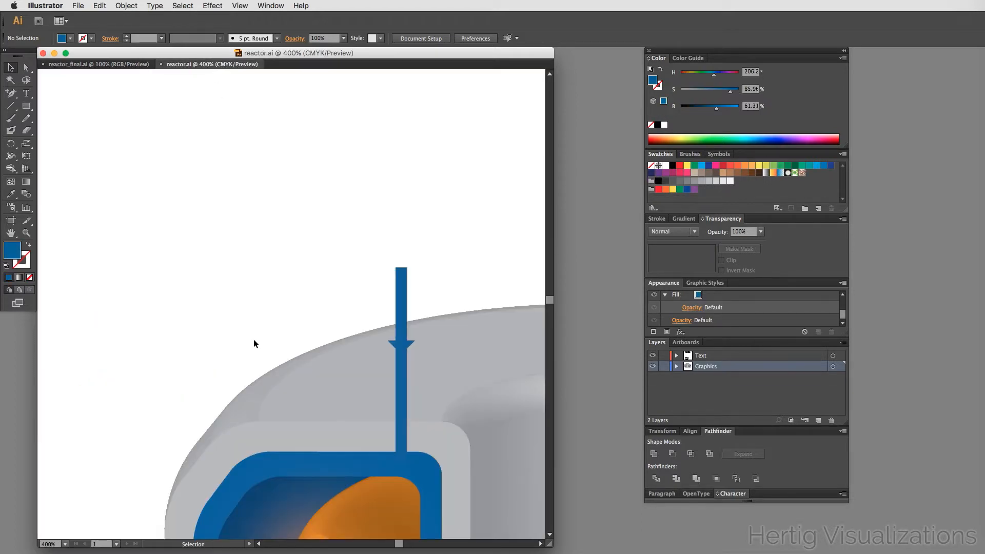
- Duplicate the blue arrow, bar and arrowhead together, about 14 mm to the left
scroll(254, 340, "down", 3)
scroll(253, 340, "down", 2)
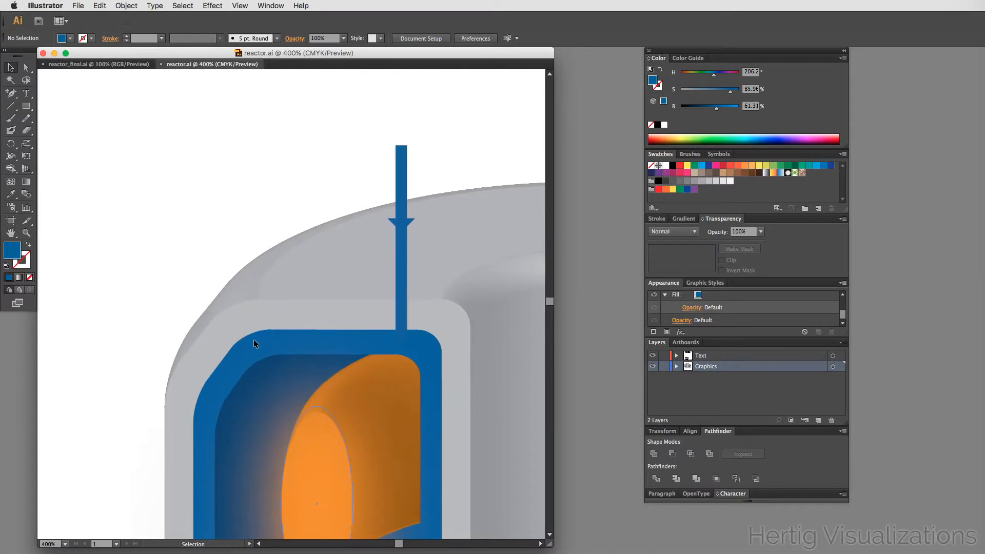
scroll(254, 340, "down", 1)
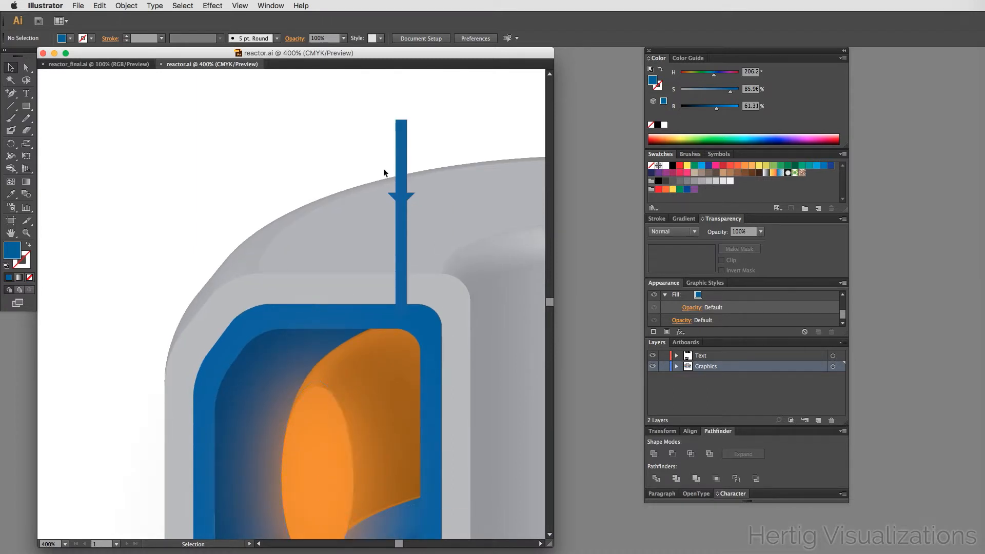
left_click(401, 144)
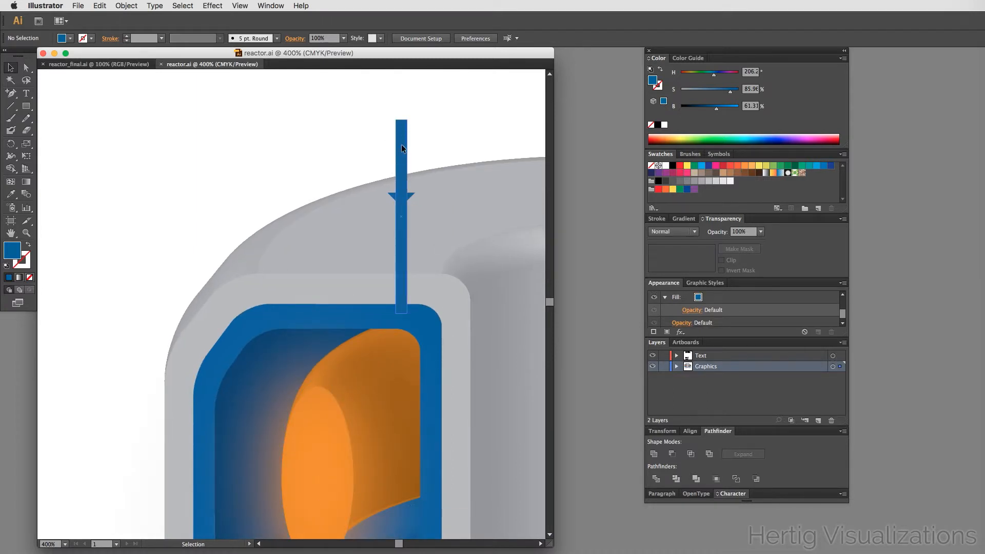
left_click(408, 195, "shift")
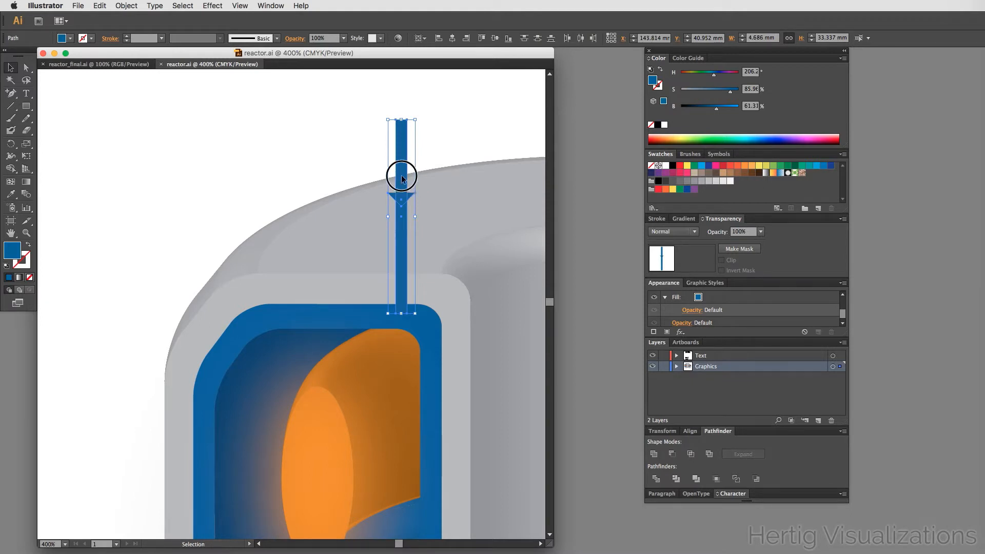
left_click_drag(401, 178, 316, 171)
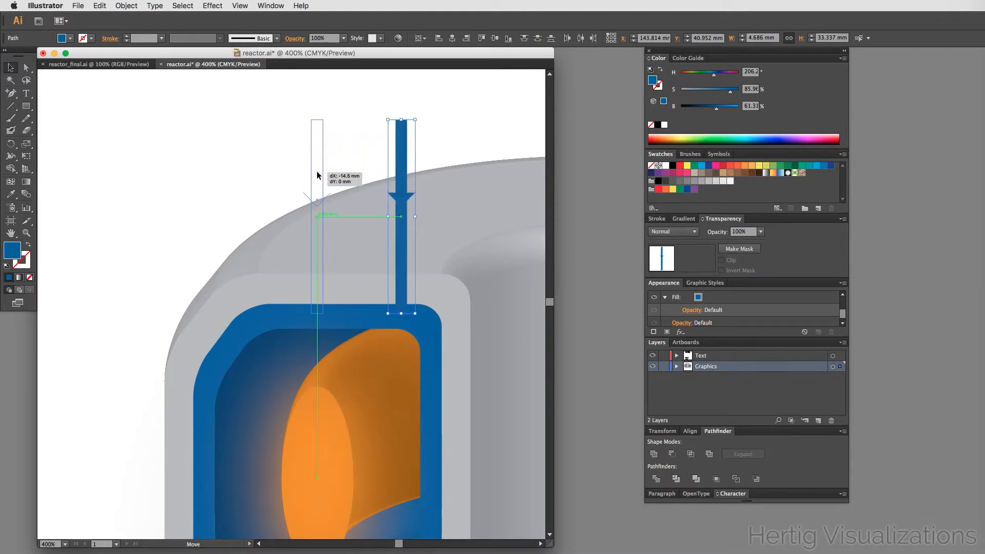
left_click(221, 149)
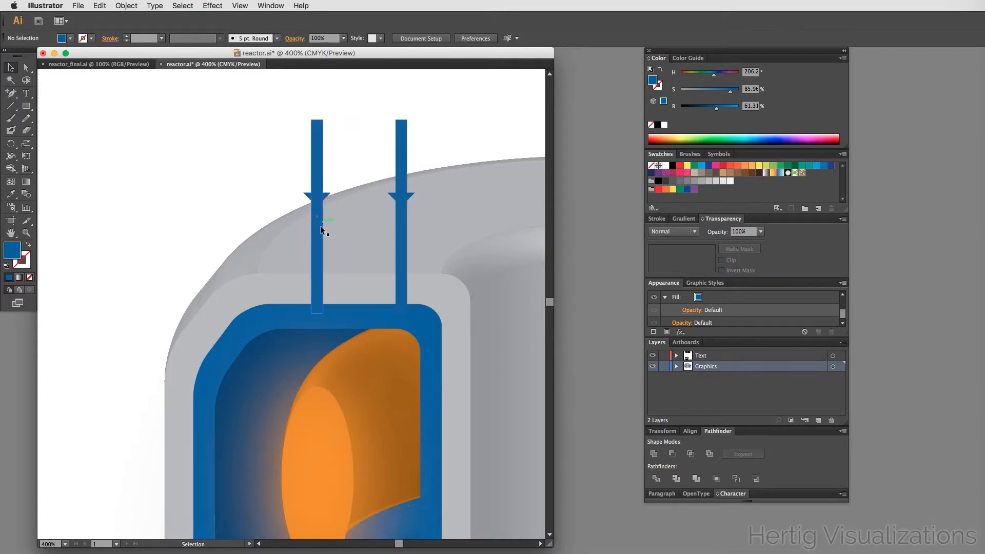
- Lengthen the copied bar to about 50 mm so it reaches into the plasma, and fill the copied arrow red
left_click(316, 272)
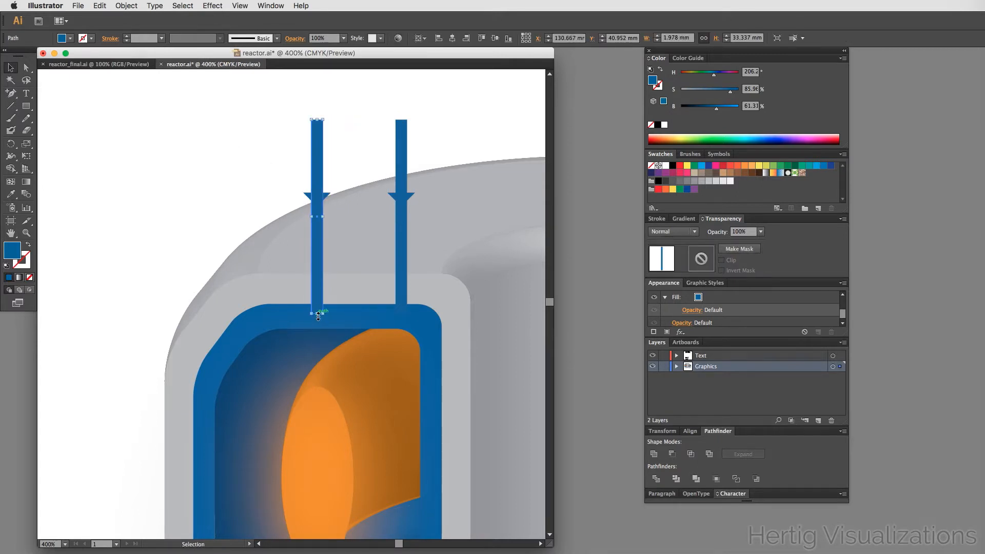
left_click_drag(317, 314, 312, 412)
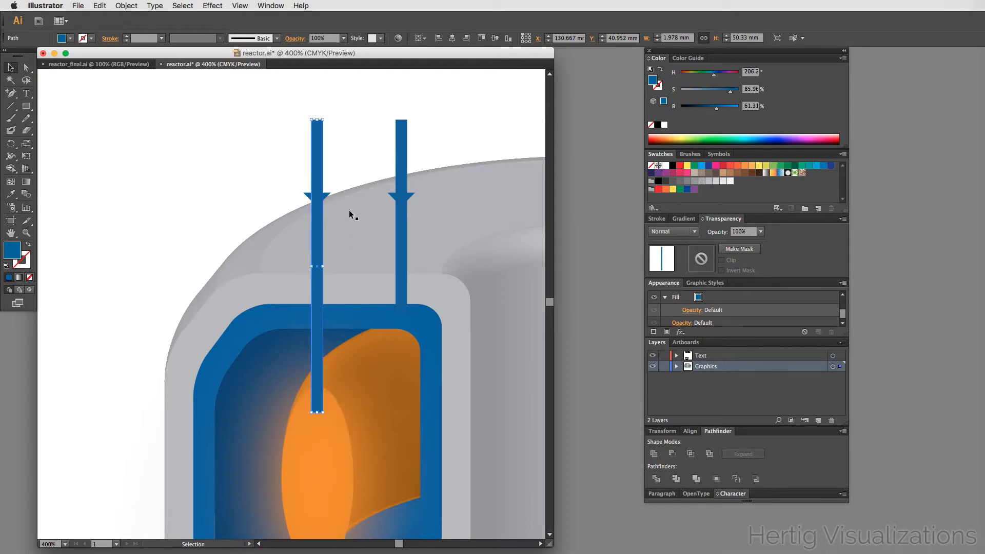
left_click(328, 195, "shift")
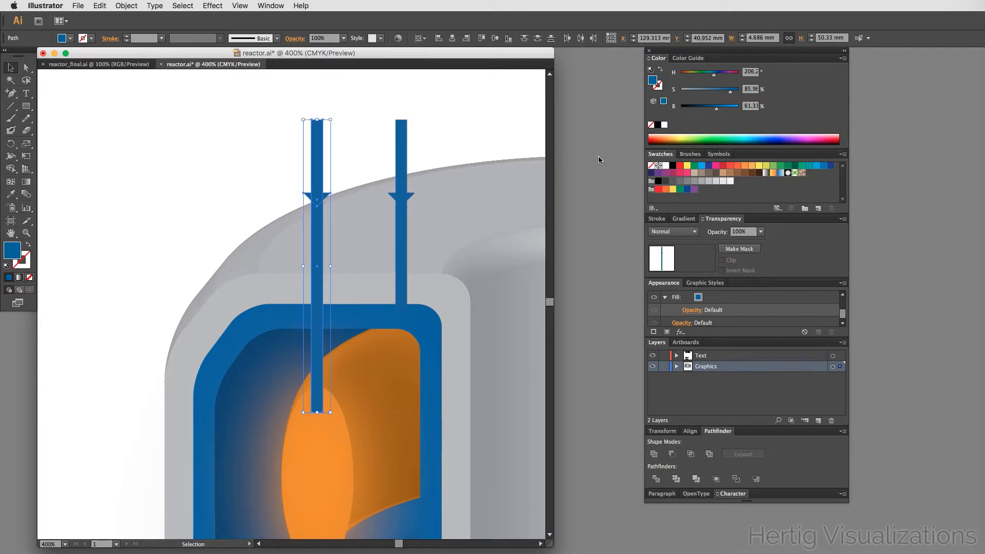
left_click(679, 165)
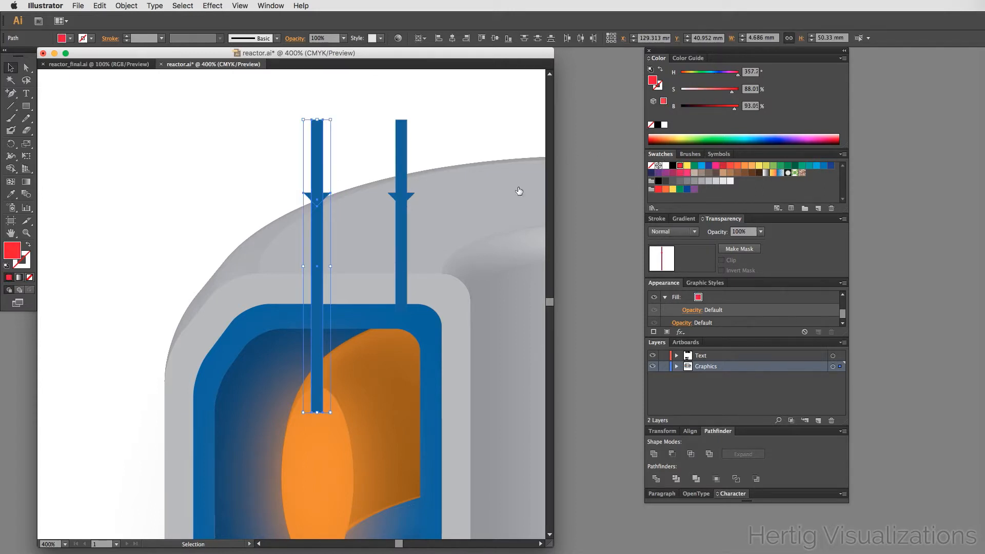
left_click(118, 193)
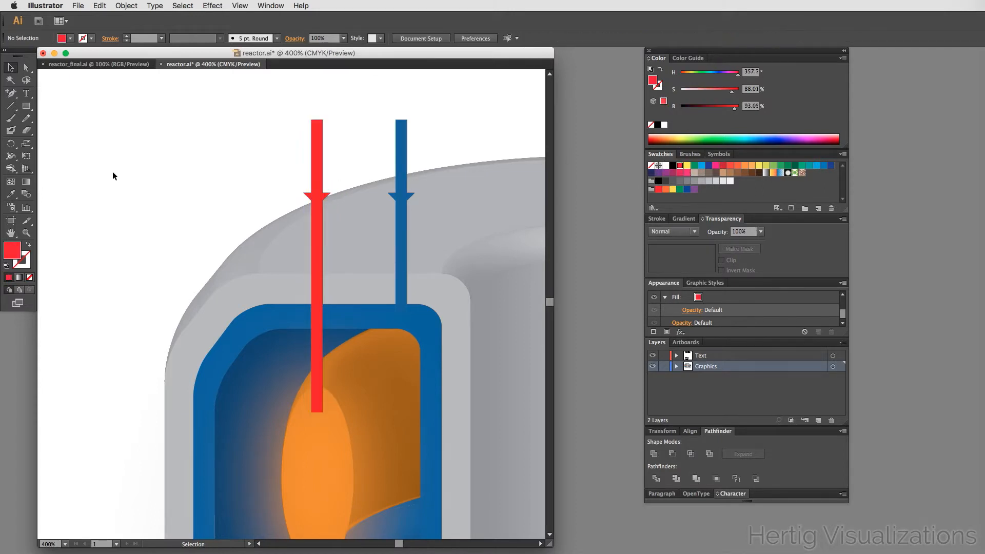
- Draw a red ellipse about 2 mm wide and 4.7 mm tall at the lower end of the red bar
left_click(91, 65)
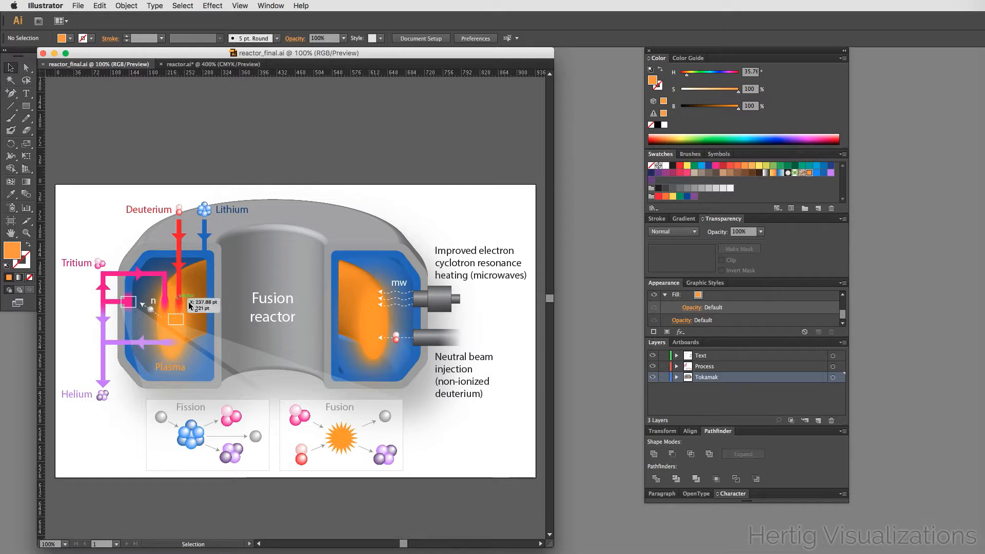
left_click(208, 65)
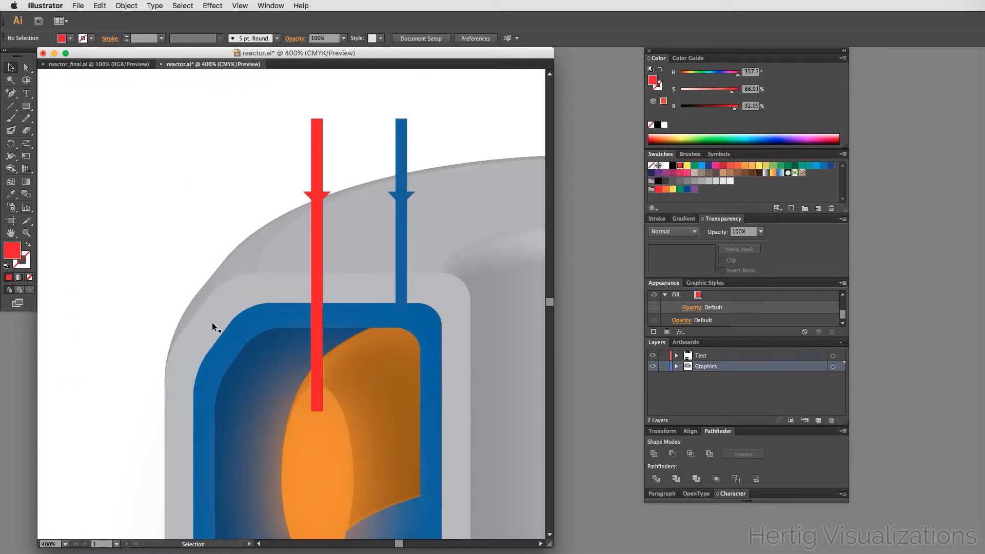
scroll(213, 323, "down", 4)
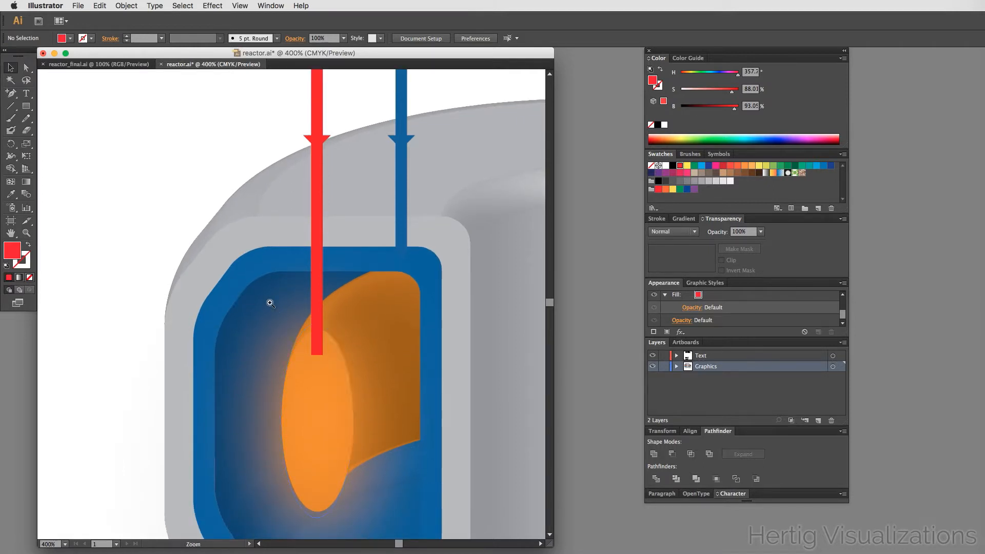
left_click_drag(267, 303, 378, 399)
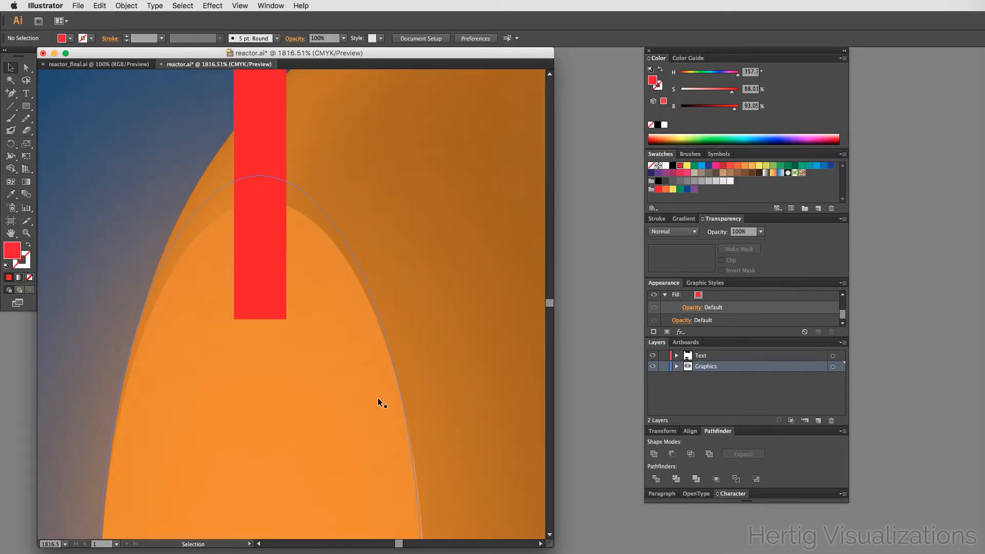
left_click(26, 106)
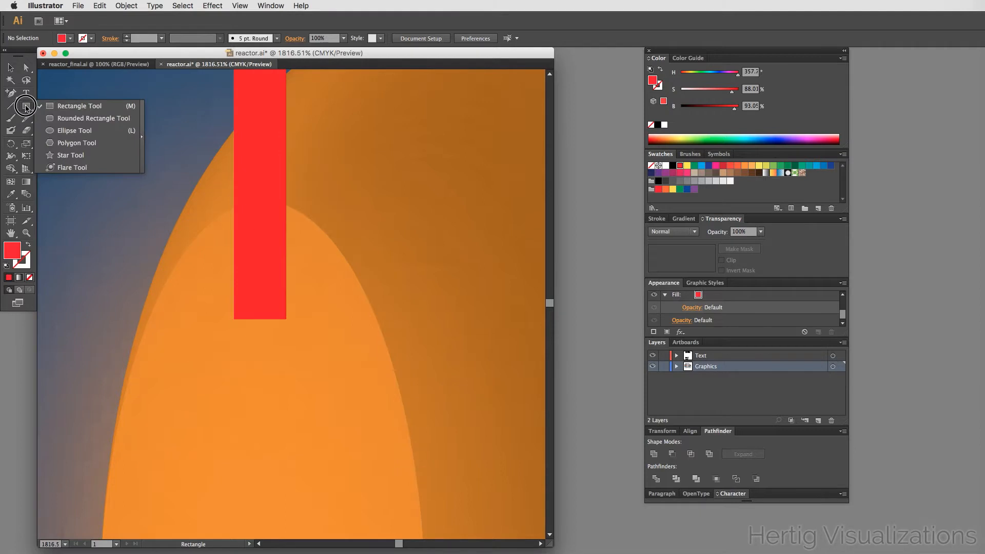
left_click(75, 130)
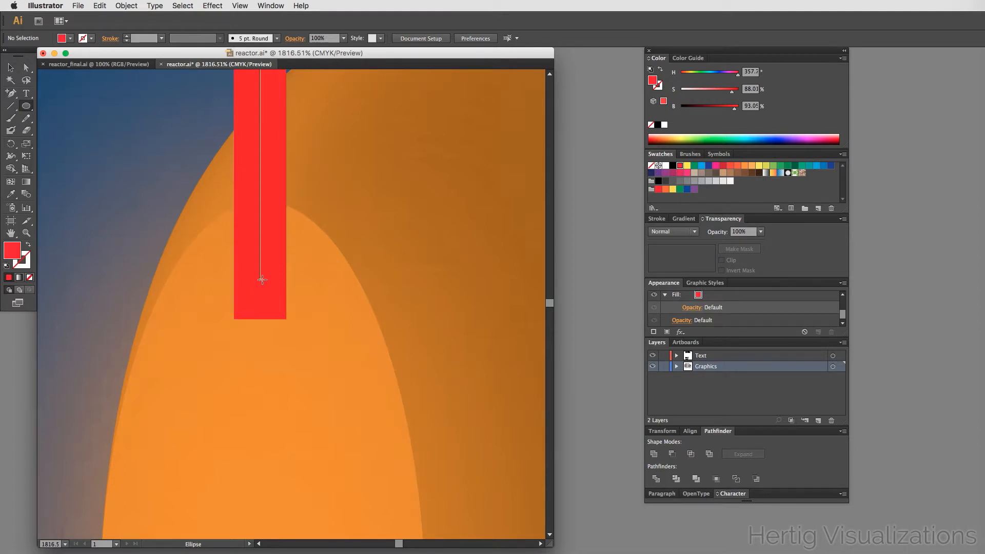
left_click_drag(260, 280, 285, 340)
key("v")
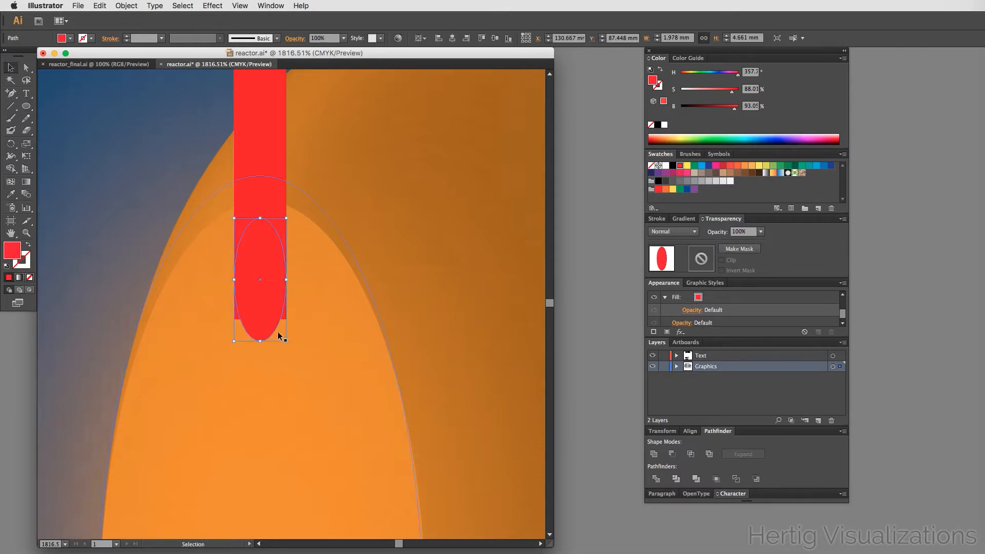
left_click_drag(273, 250, 269, 294)
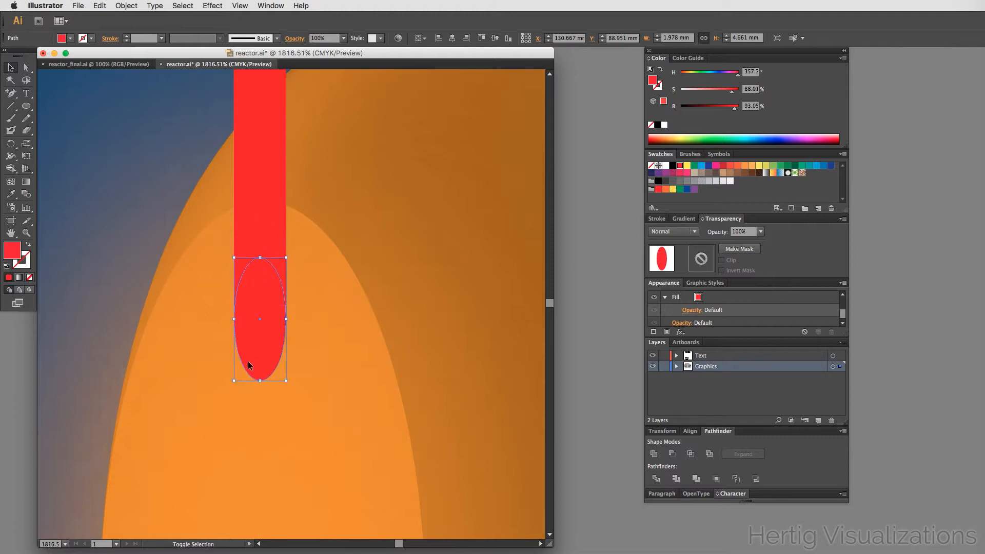
left_click(446, 294)
left_click(281, 331)
left_click_drag(258, 330, 263, 362)
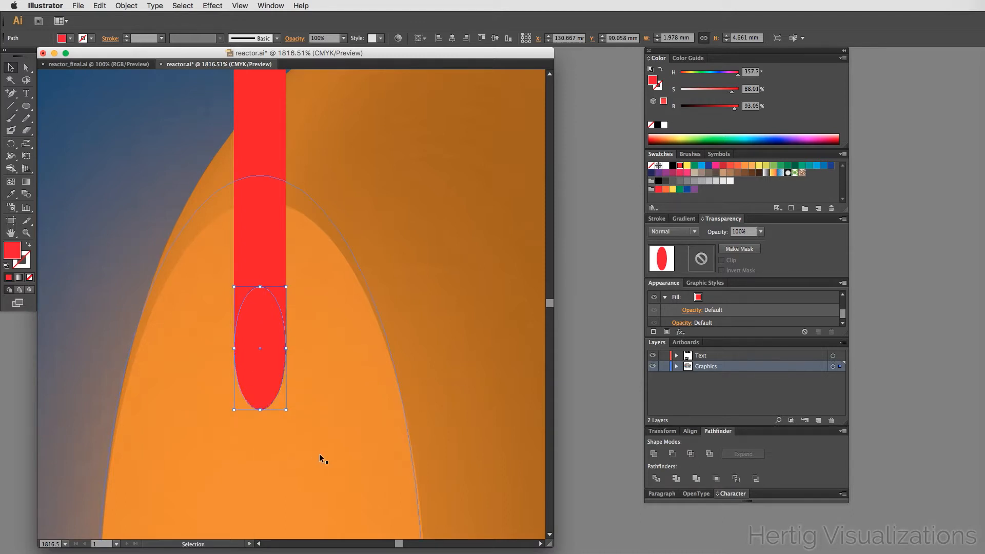
- Fill the ellipse green and enlarge it to about 3.3 mm wide by 7.7 mm tall
scroll(318, 453, "down", 1)
scroll(319, 454, "down", 1)
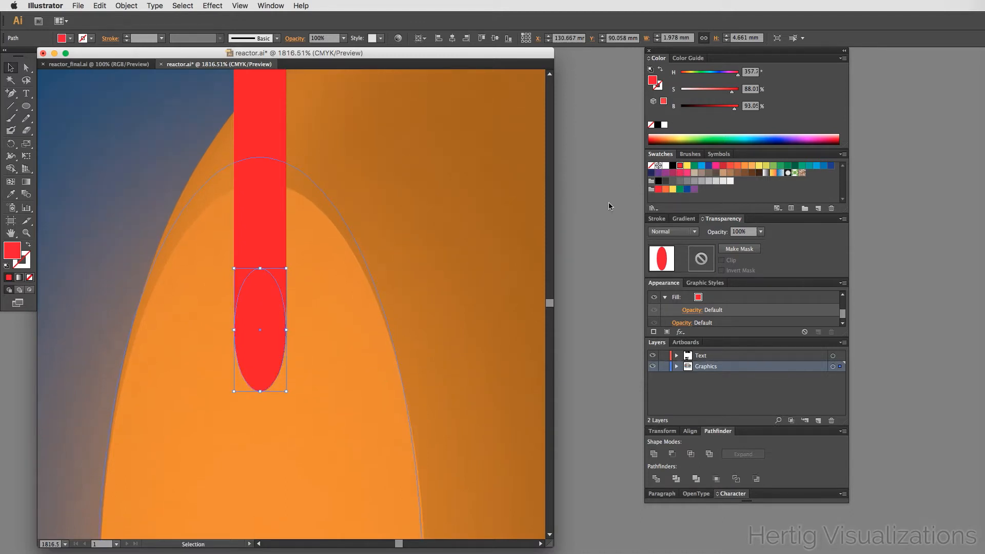
left_click(694, 165)
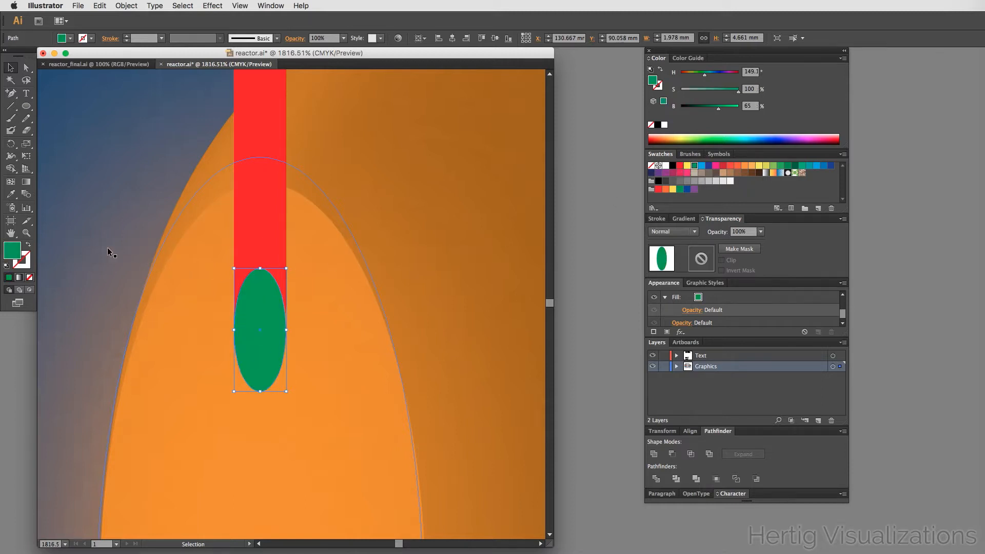
left_click(286, 393)
left_click_drag(286, 393, 315, 436)
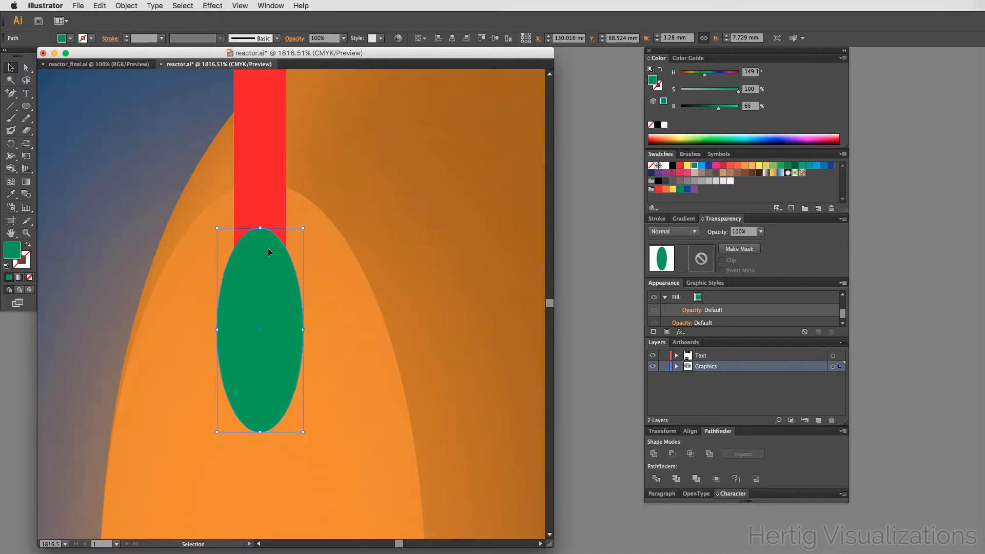
left_click_drag(268, 248, 347, 342)
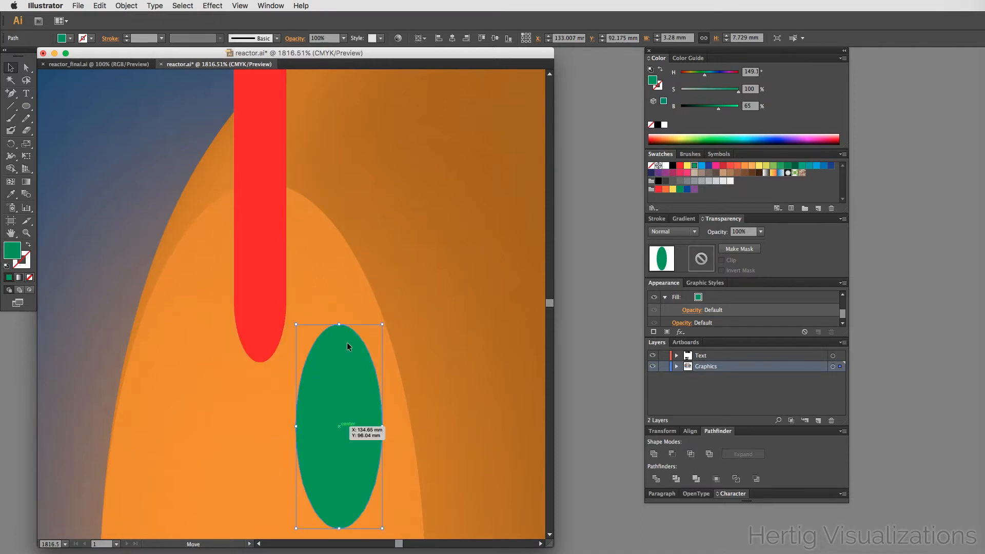
- Bring the red ellipse to the front and stack both ellipses at the red bar's lower end, red over the green's top
left_click_drag(256, 312, 318, 337)
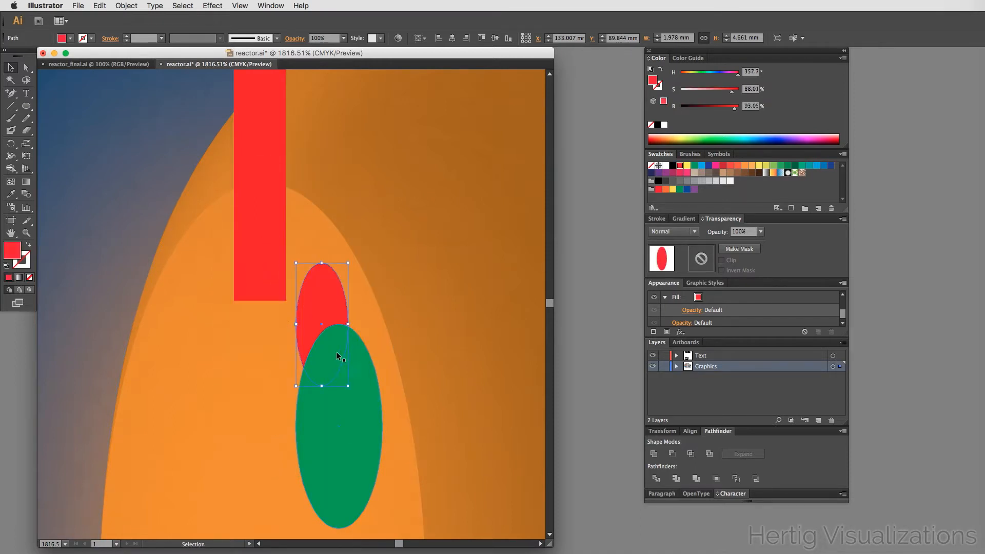
right_click(326, 287)
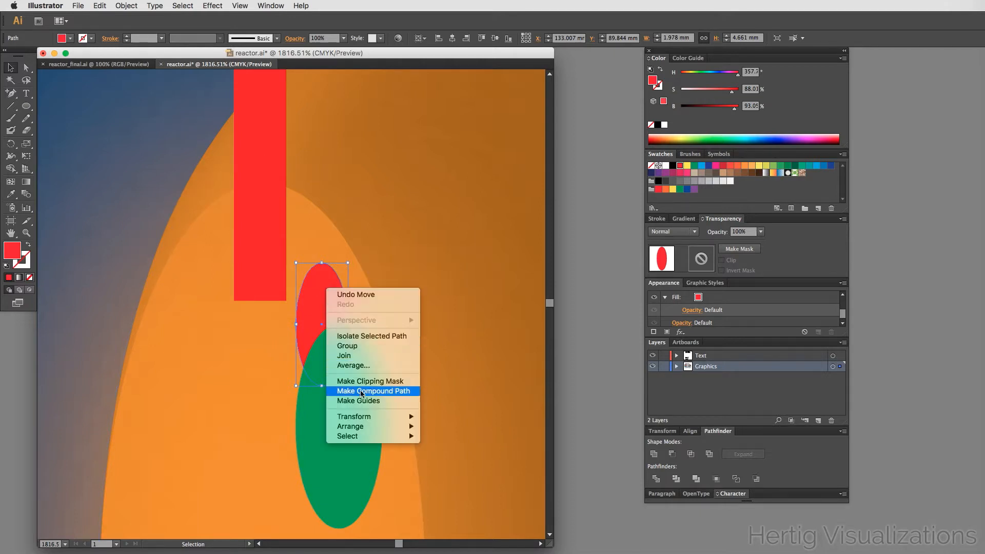
mouse_move(375, 416)
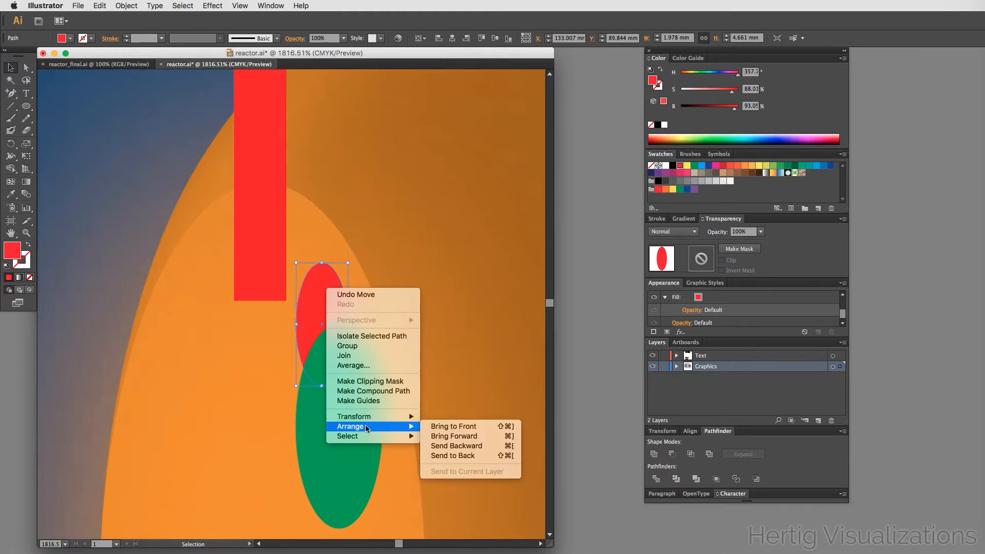
left_click(435, 426)
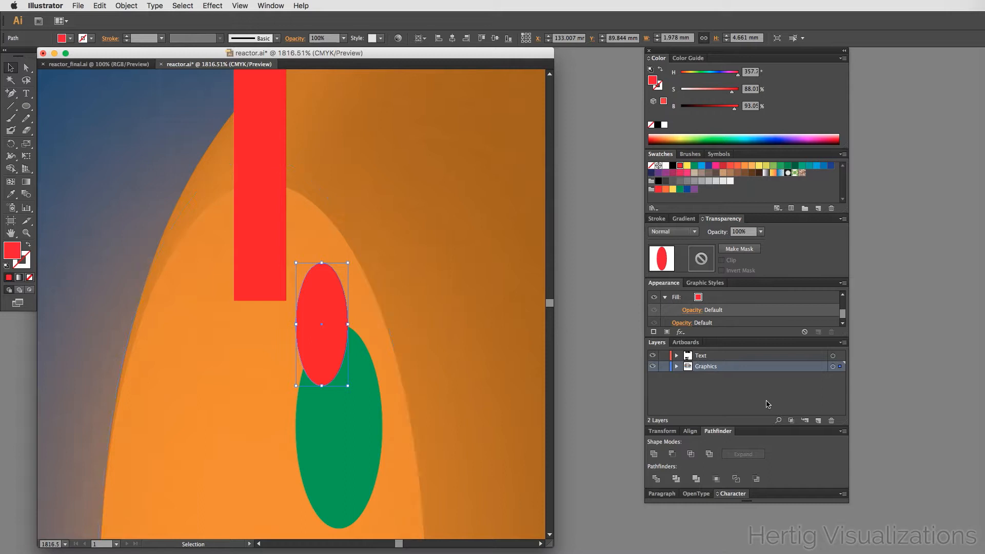
left_click(380, 285)
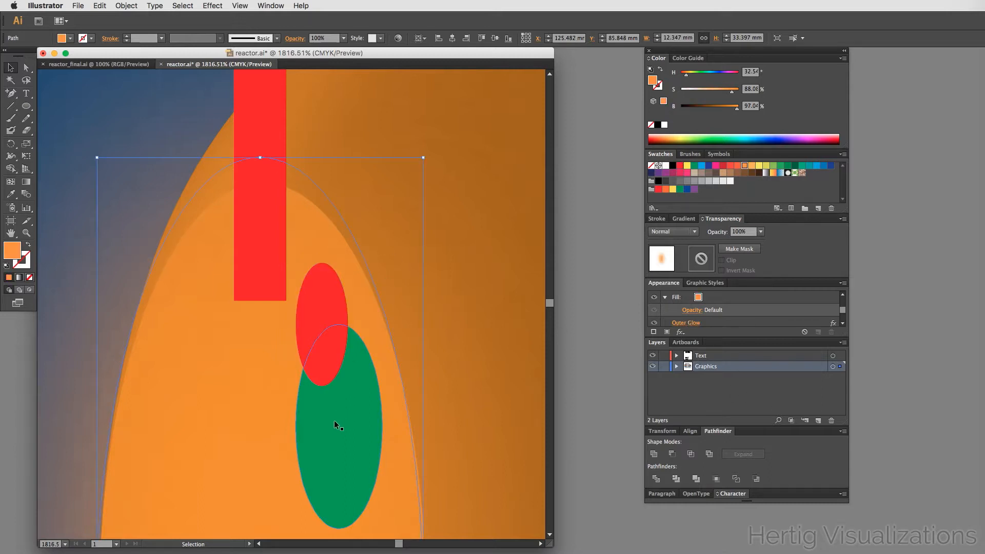
left_click_drag(335, 424, 257, 368)
left_click_drag(330, 290, 267, 252)
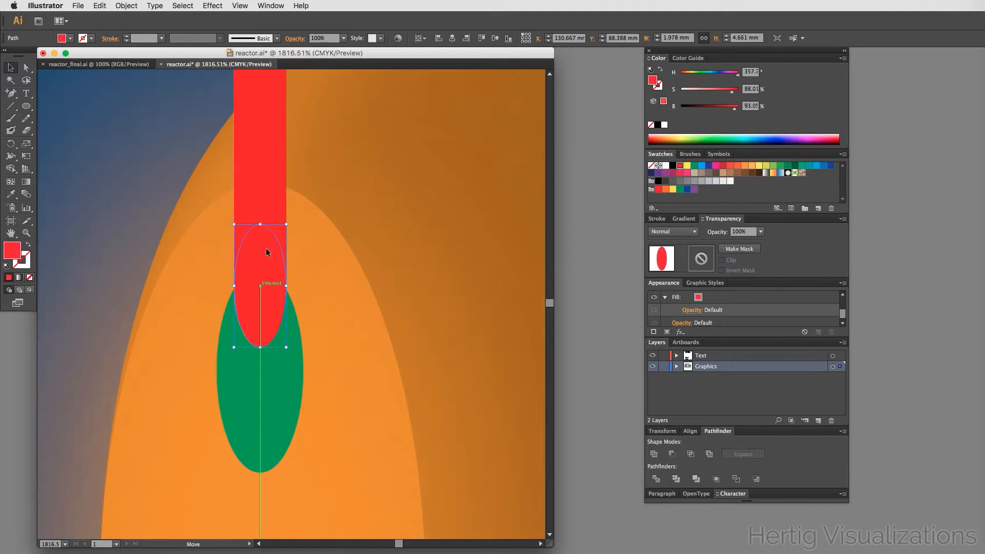
- Recolor the green ellipse by sampling the plasma's orange fill with the Eyedropper
left_click(355, 426)
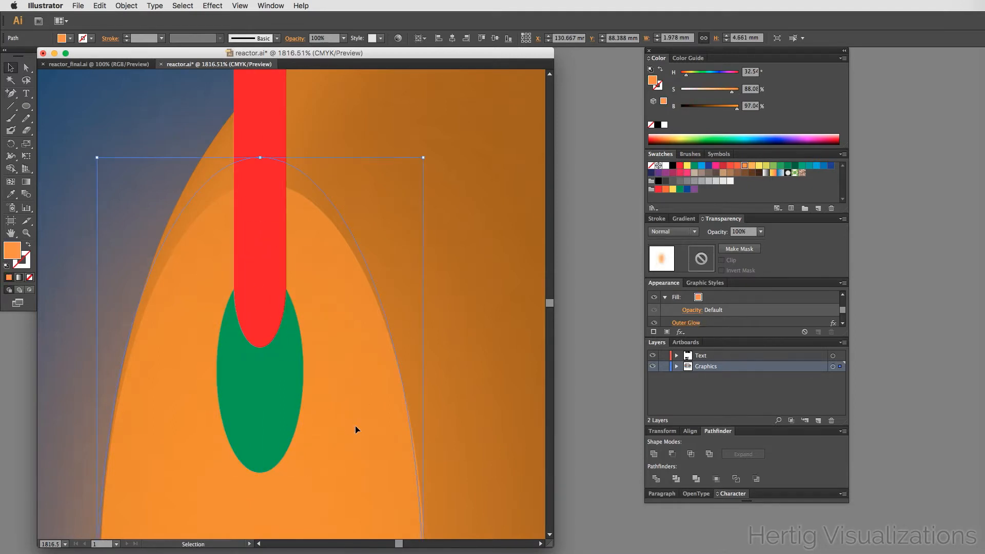
left_click(265, 396)
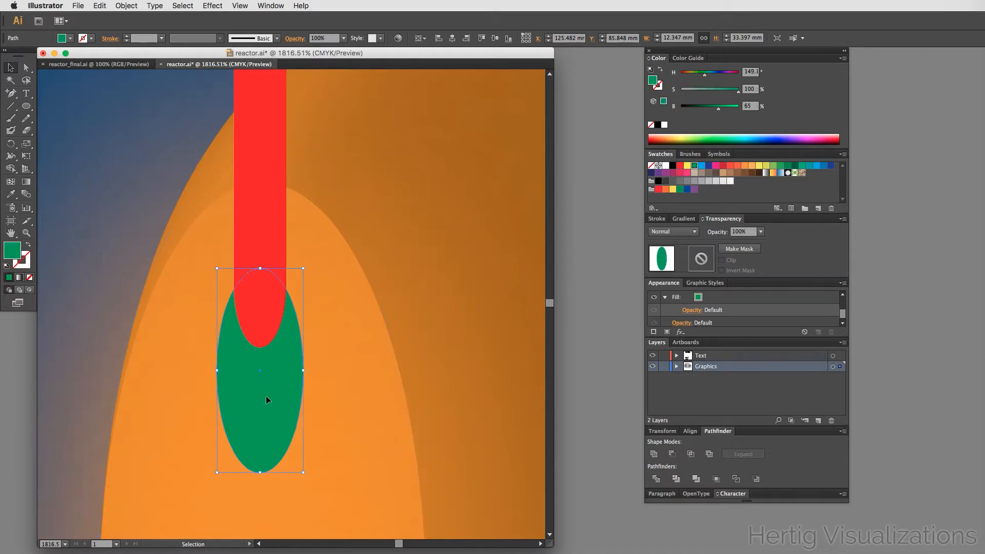
left_click(264, 316, "shift")
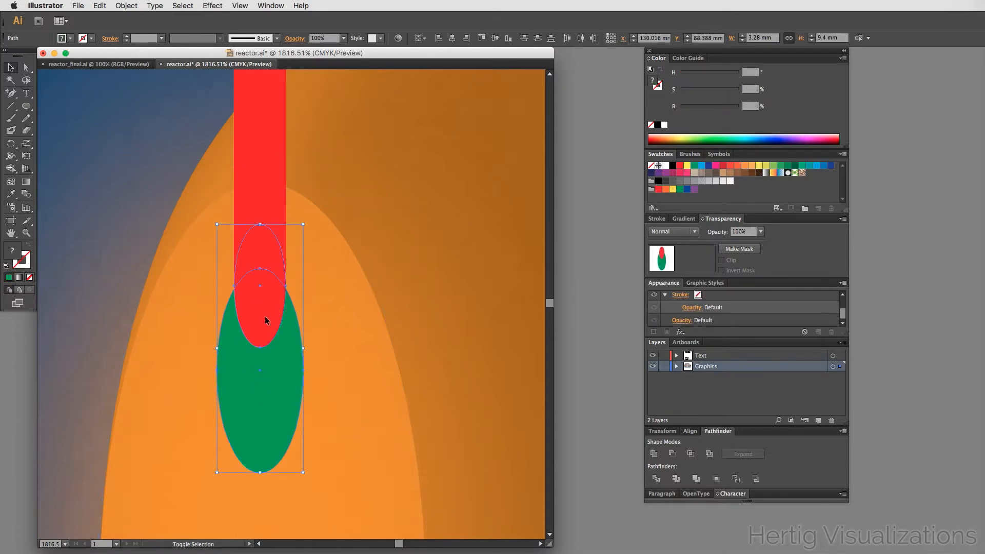
left_click(336, 342)
left_click(275, 364)
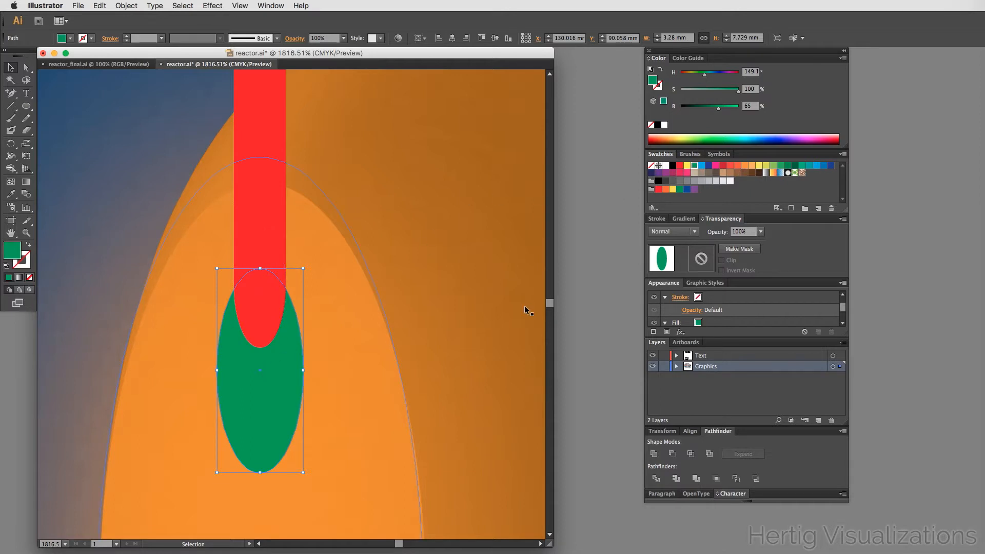
key("i")
left_click(353, 374)
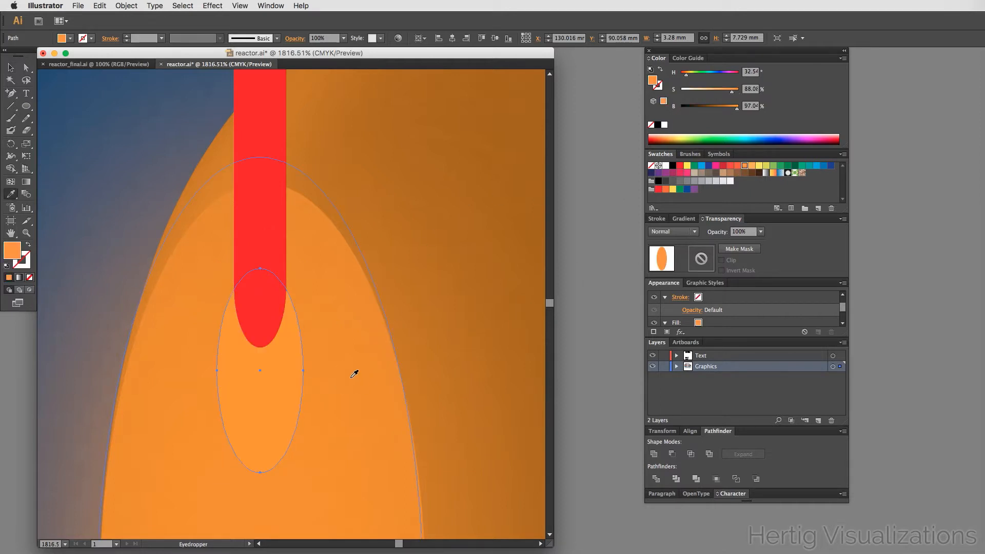
key("v")
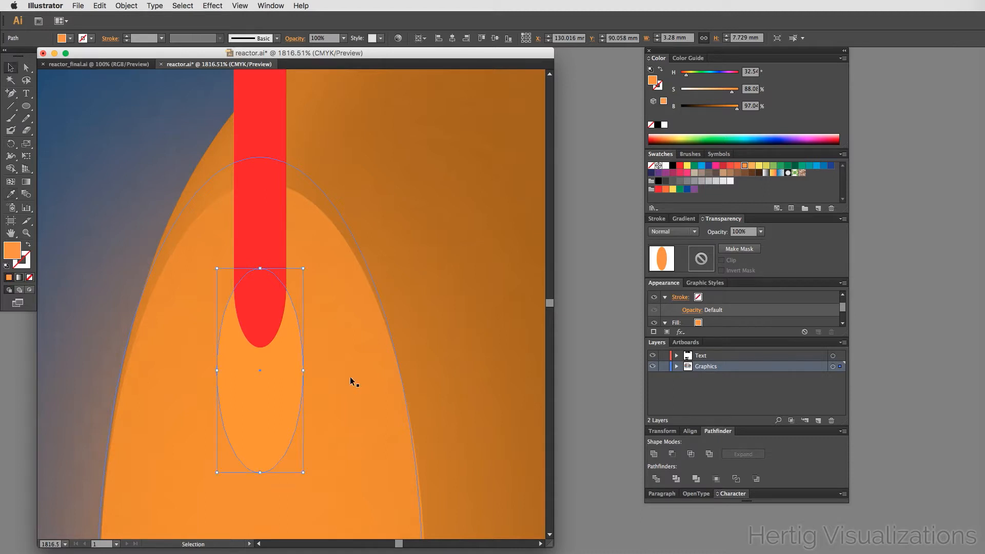
- Select the red and orange ellipses and make a blend between them to create a soft glow at the bar's end
left_click(267, 320, "shift")
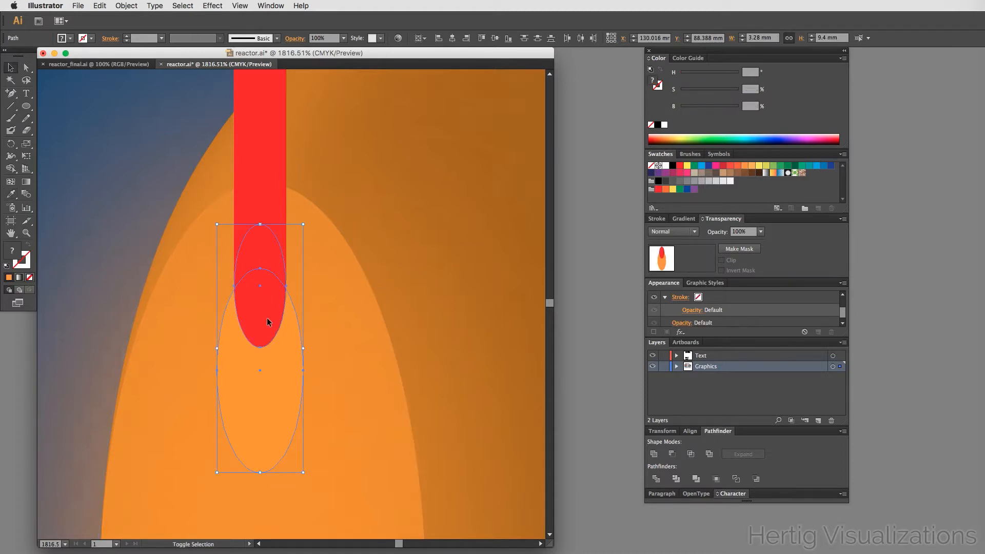
left_click(126, 5)
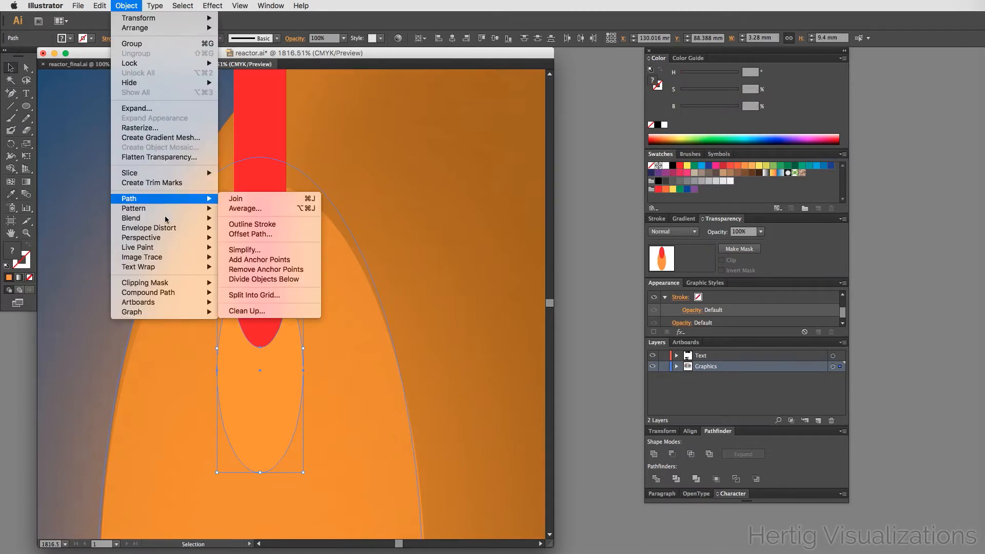
mouse_move(176, 224)
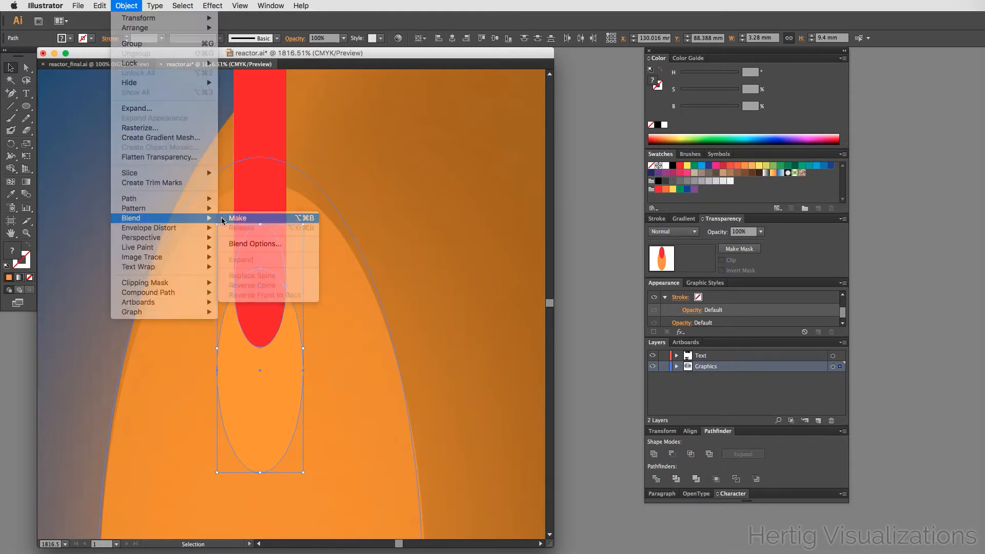
left_click(228, 218)
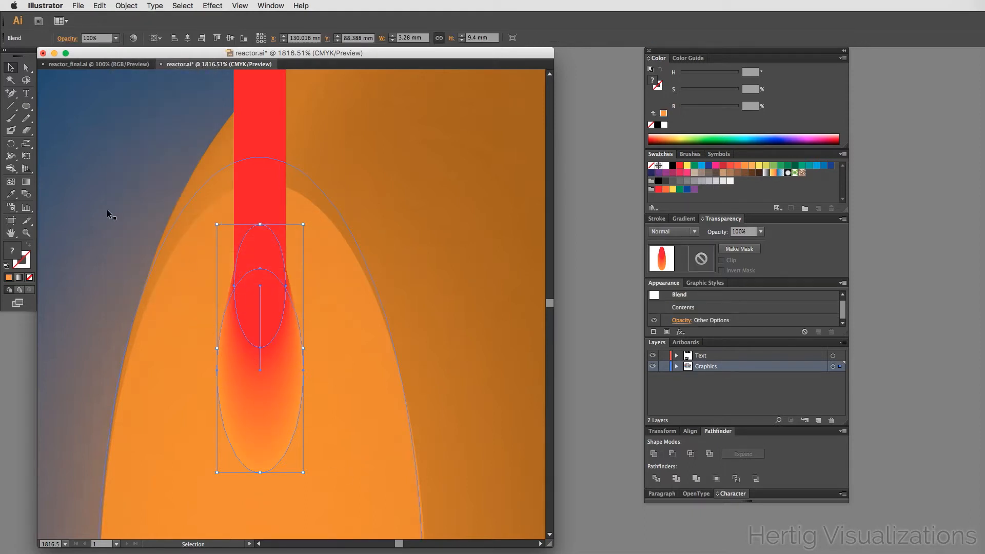
left_click(81, 168)
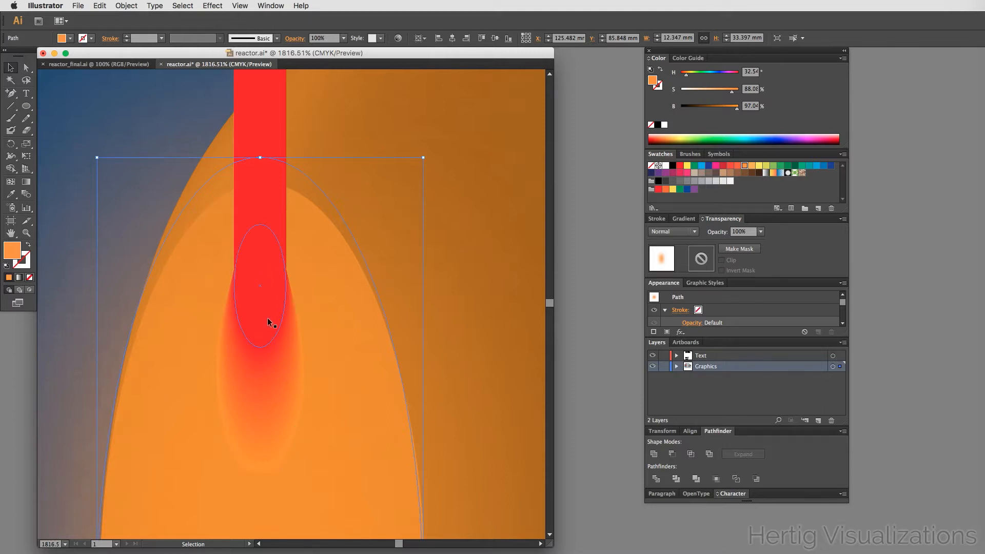
- Move the red arrowhead down the bar about 25 mm so it sits inside the reactor chamber
left_click(287, 374, "alt+super")
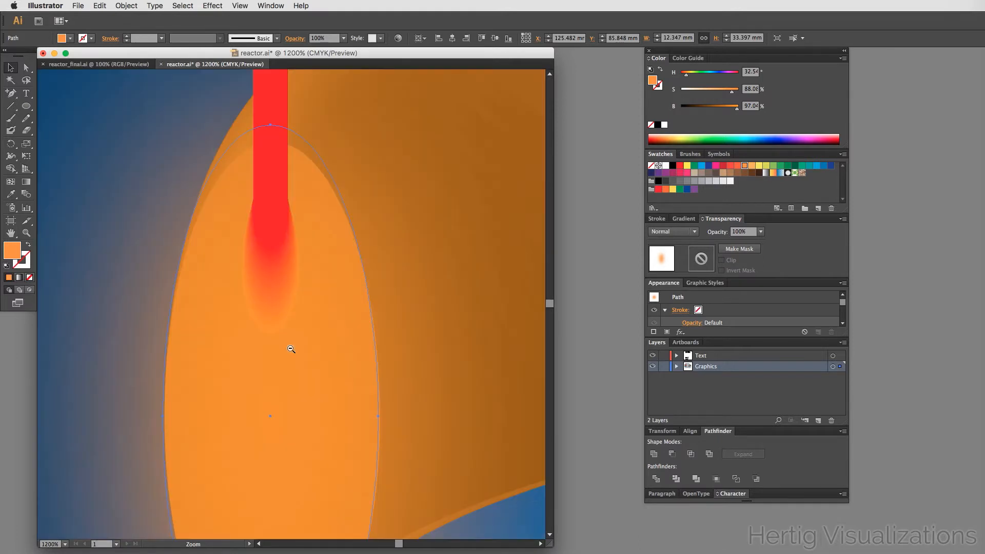
left_click(291, 349, "alt")
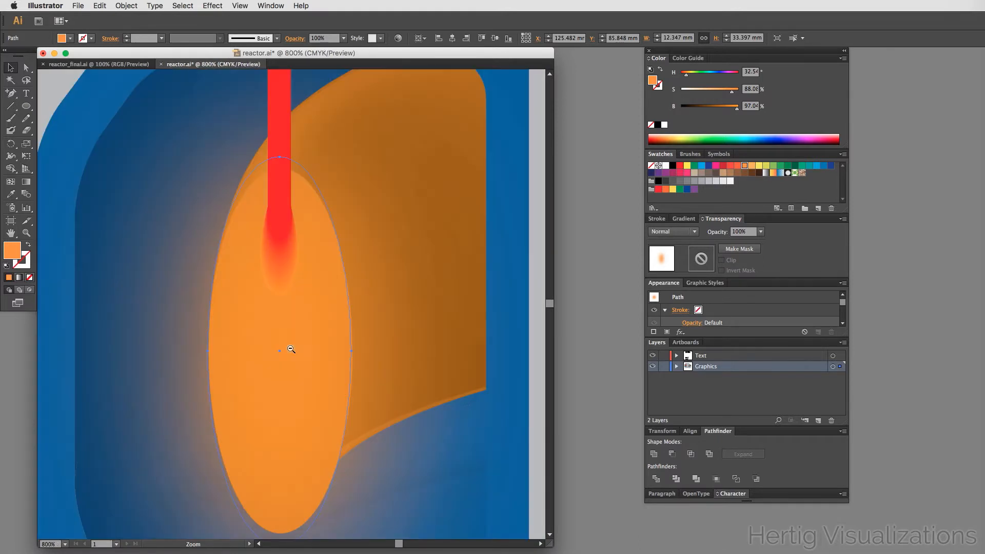
left_click(291, 348, "alt")
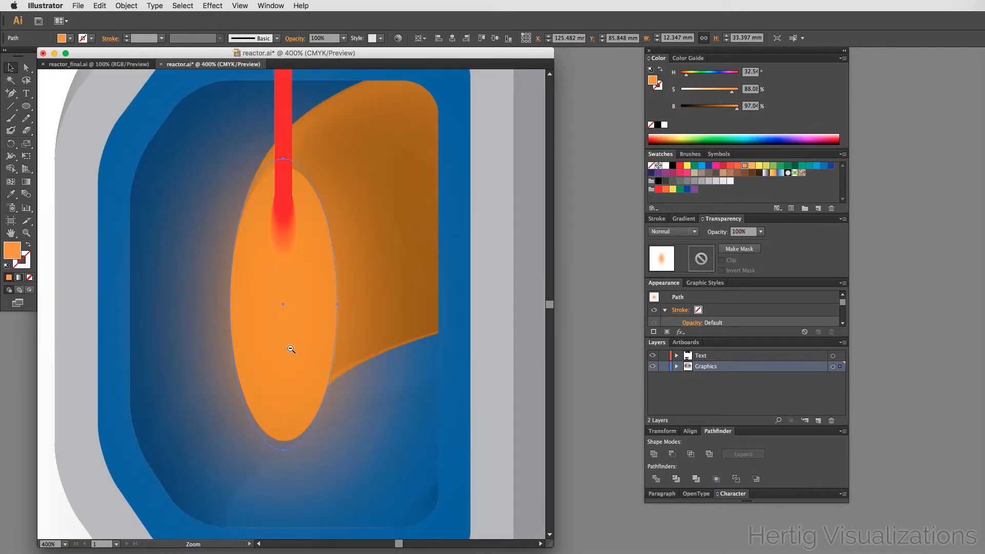
left_click(290, 348, "alt")
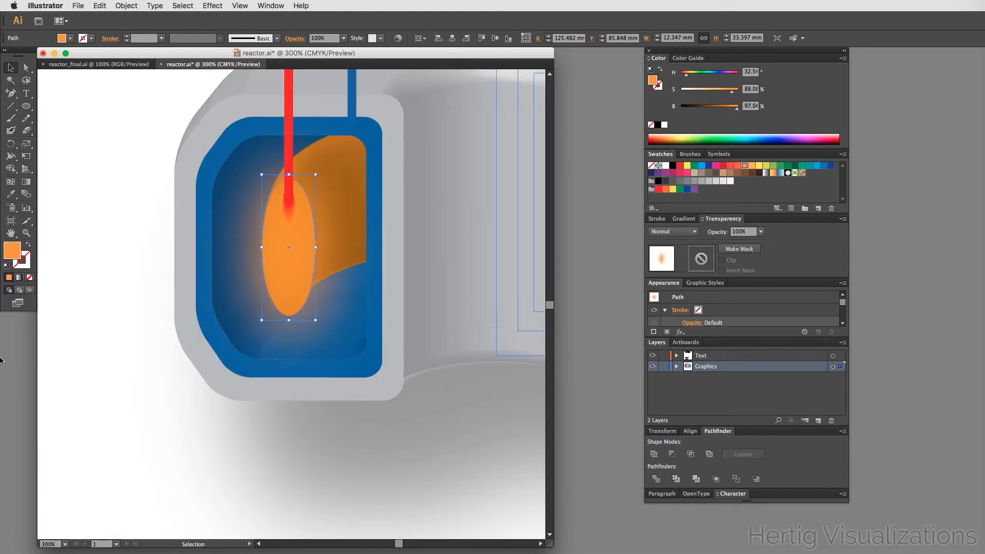
left_click(138, 321)
scroll(210, 265, "up", 3)
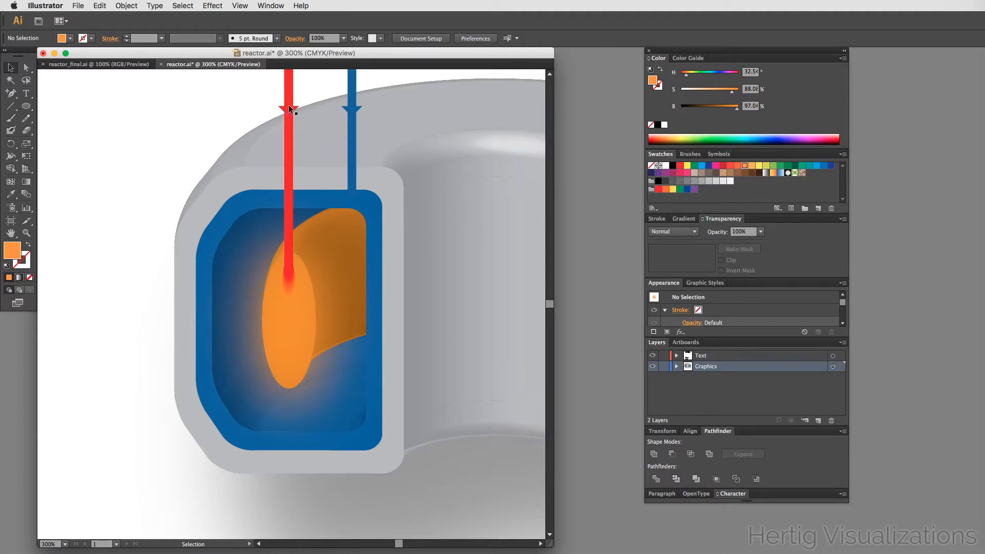
left_click(289, 108)
left_click_drag(290, 109, 294, 219)
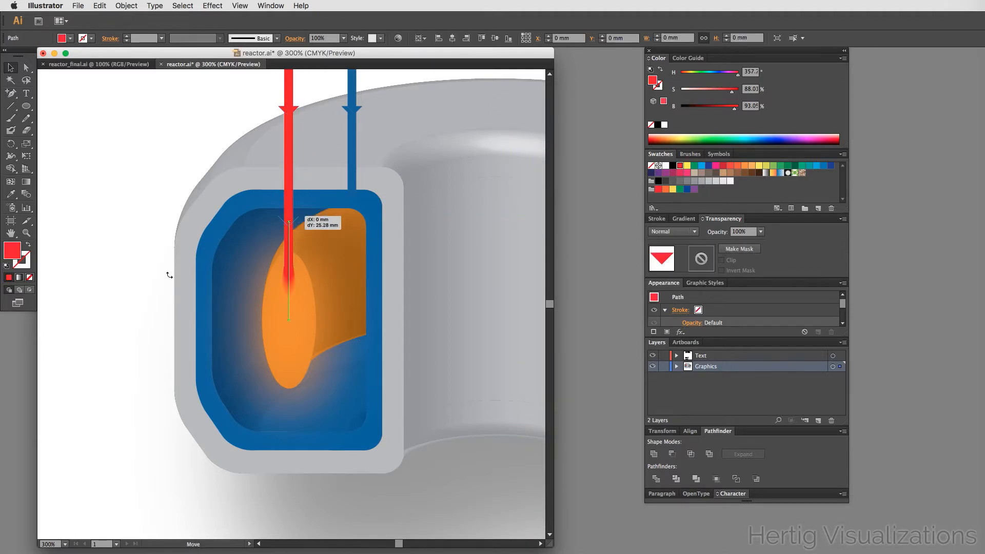
left_click(103, 290)
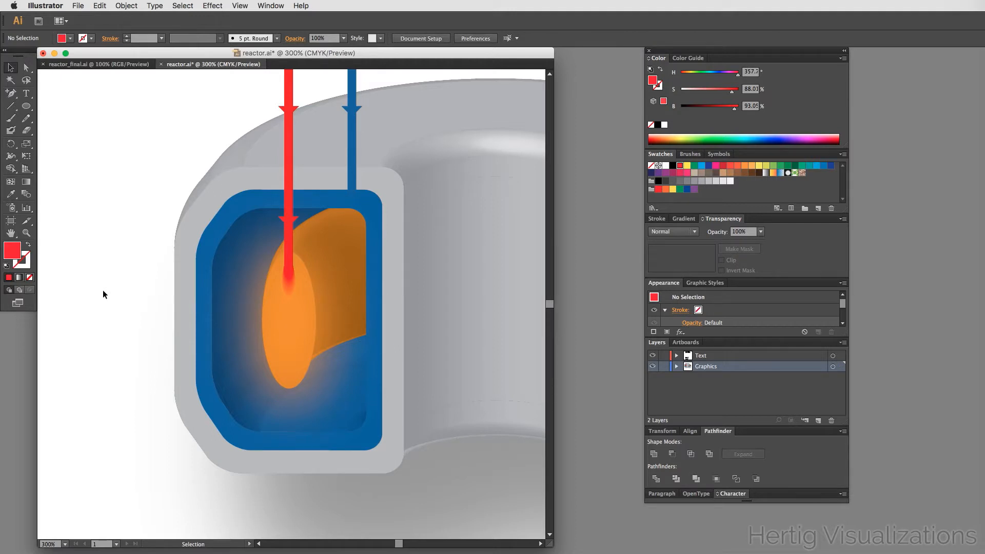
- Save the document and compare the illustration with the reactor_final.ai reference
key("z")
left_click(351, 265, "alt")
key("space")
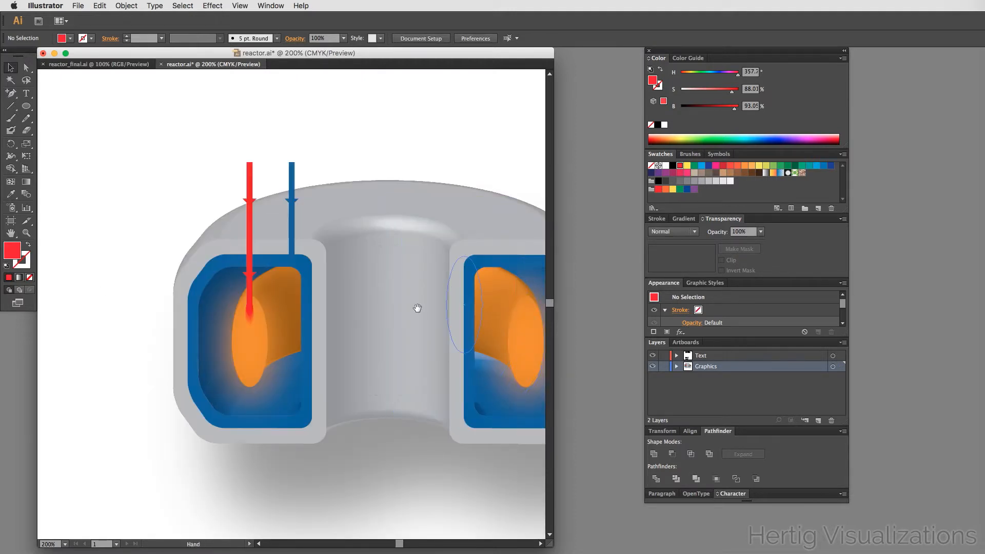
left_click_drag(406, 310, 269, 279)
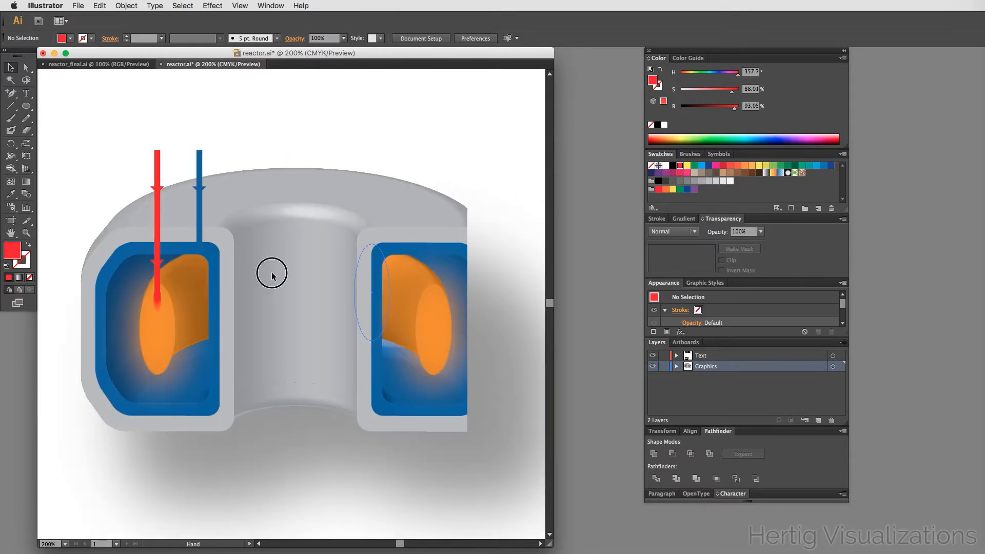
key("a")
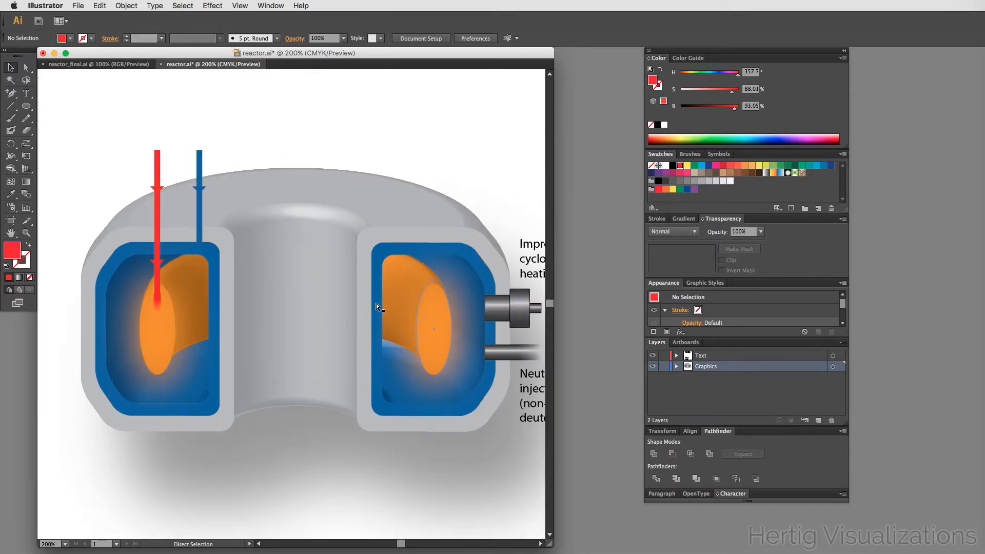
key("ctrl+s")
key("v")
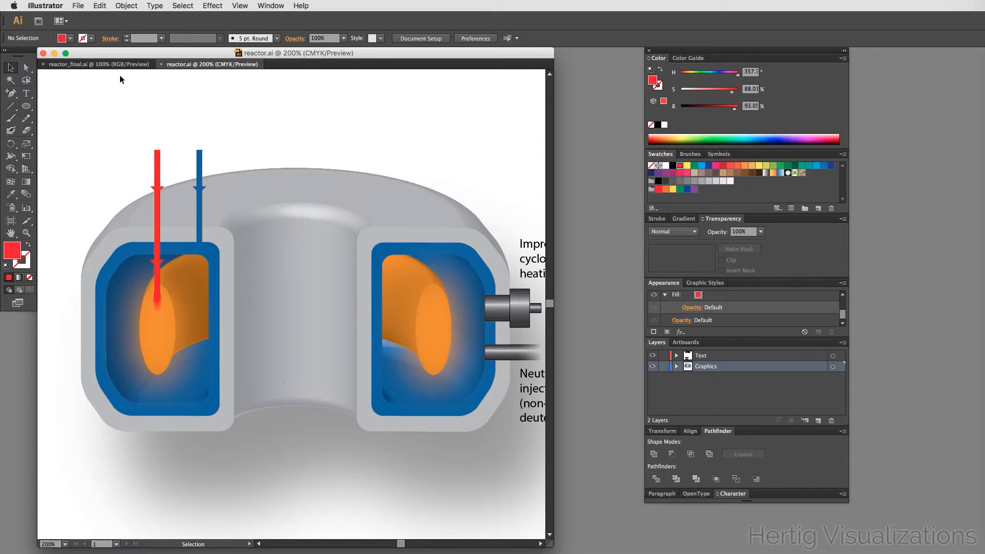
left_click(81, 64)
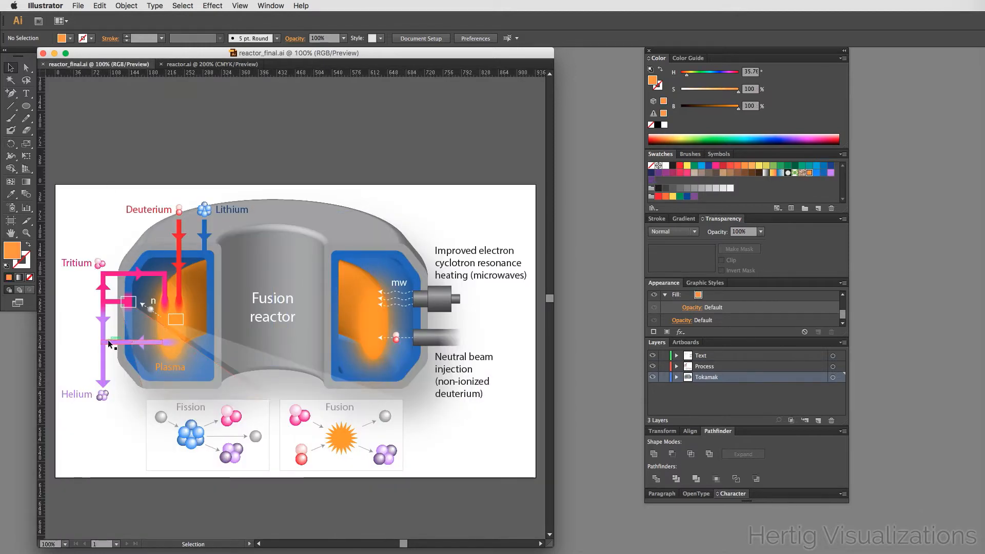
left_click(192, 67)
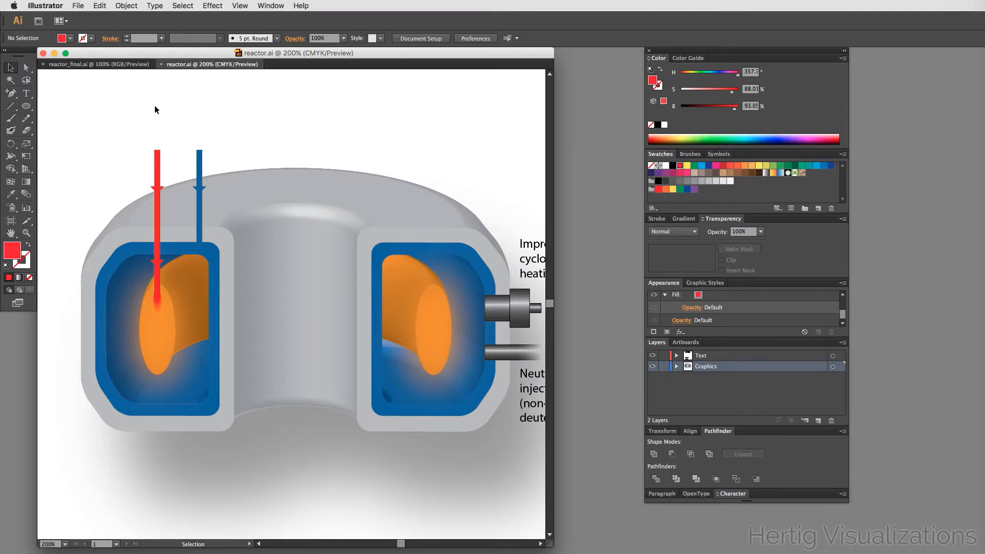
- Compare with the reactor_final reference, then draw a small red circle about 10.65 mm wide above the reactor
left_click(133, 67)
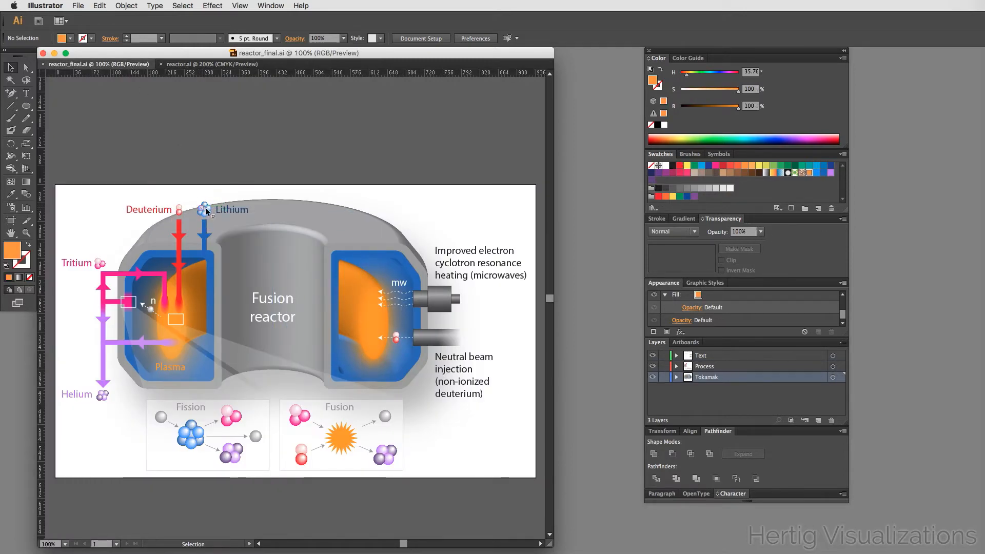
left_click(200, 69)
scroll(297, 207, "up", 3)
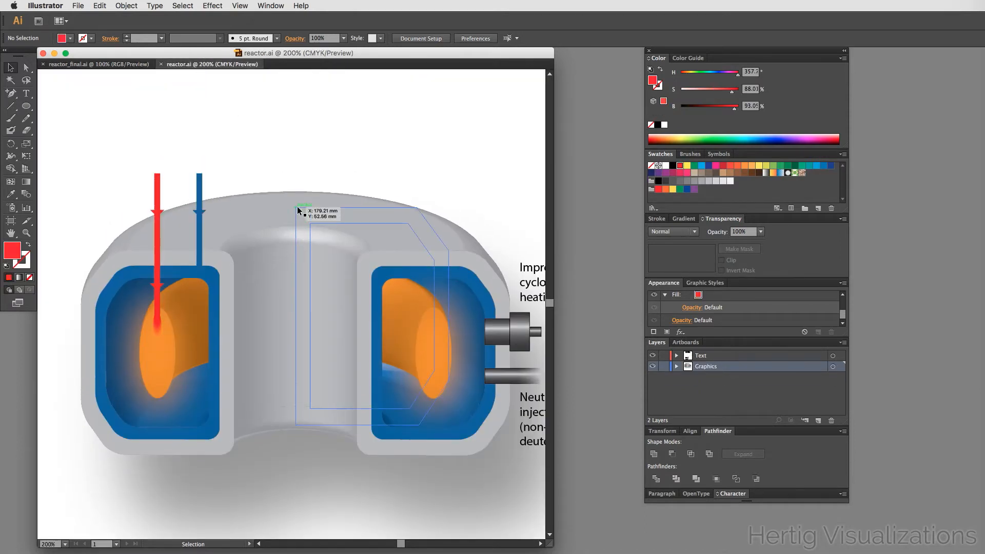
left_click_drag(28, 109, 55, 126)
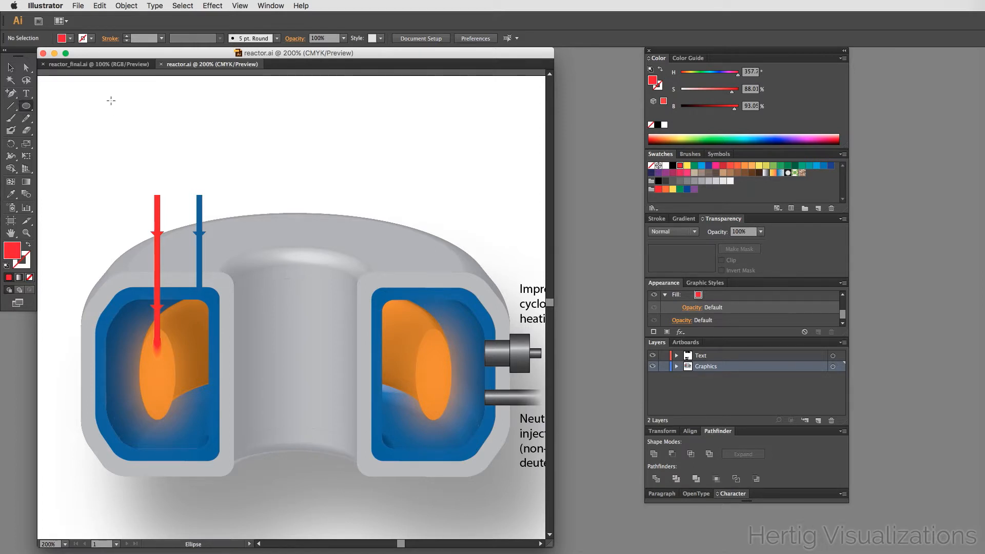
left_click_drag(109, 101, 140, 121)
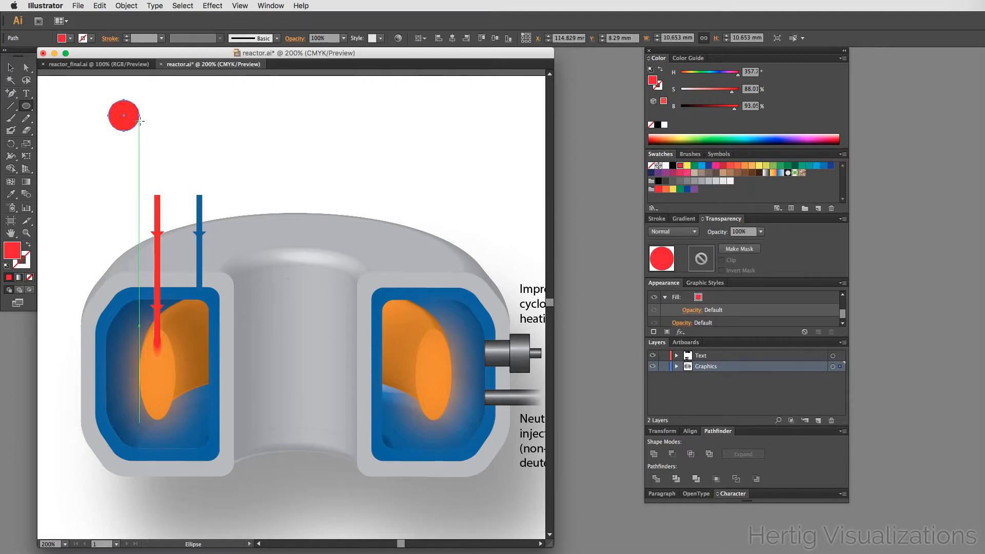
key("v")
left_click(205, 152)
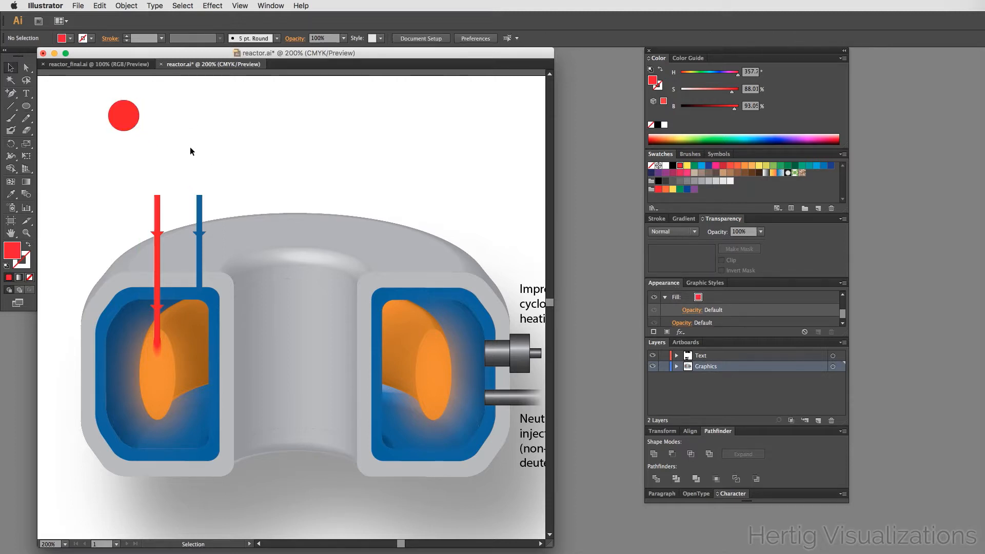
- Zoom in, duplicate the circle, scale the copy down to about 0.4 mm and fill it white
key("z")
left_click_drag(84, 98, 169, 145)
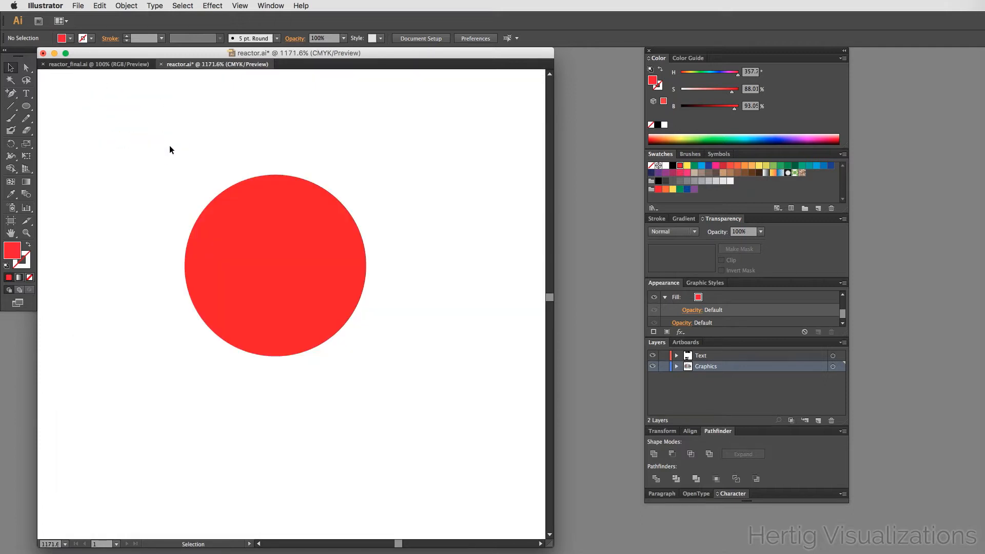
left_click_drag(258, 227, 208, 188)
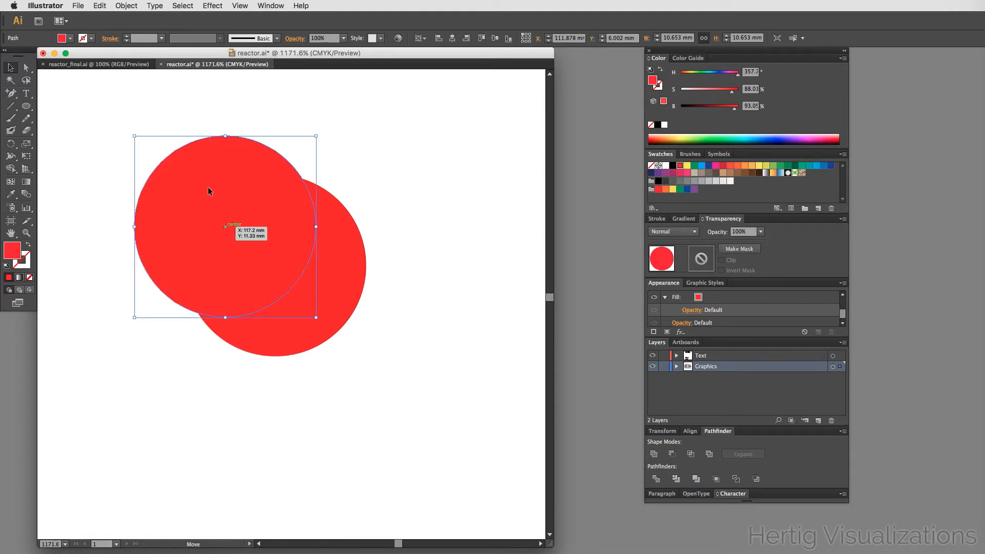
left_click(134, 136)
left_click_drag(135, 136, 310, 290)
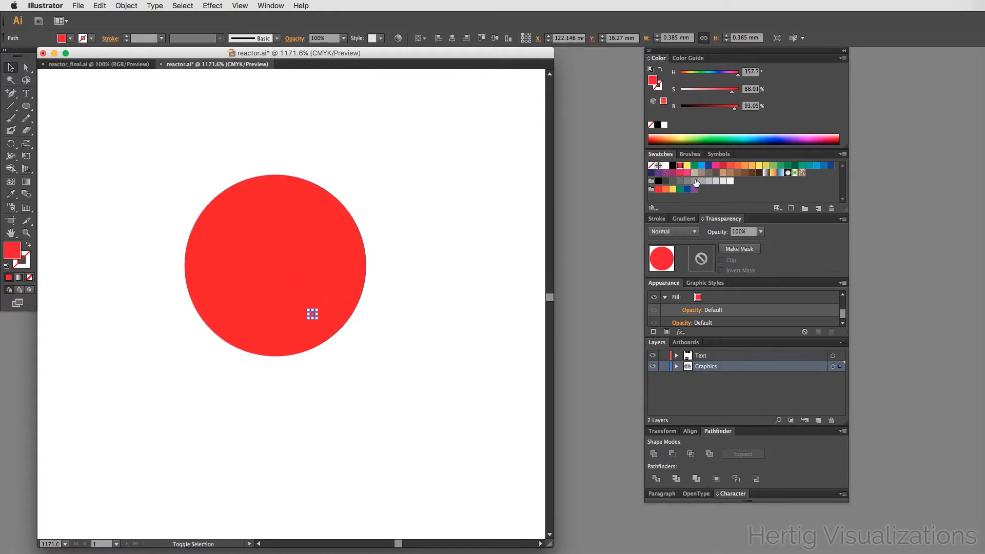
left_click(664, 165)
left_click(456, 342)
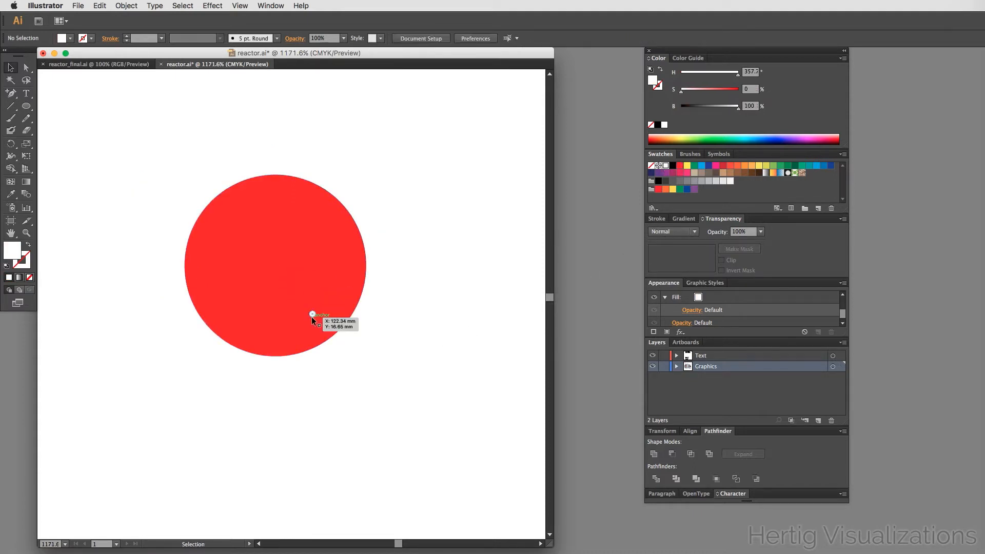
- Move the tiny white dot onto the upper-left area of the red circle
left_click(312, 375, "alt+super")
left_click(312, 375, "alt+super")
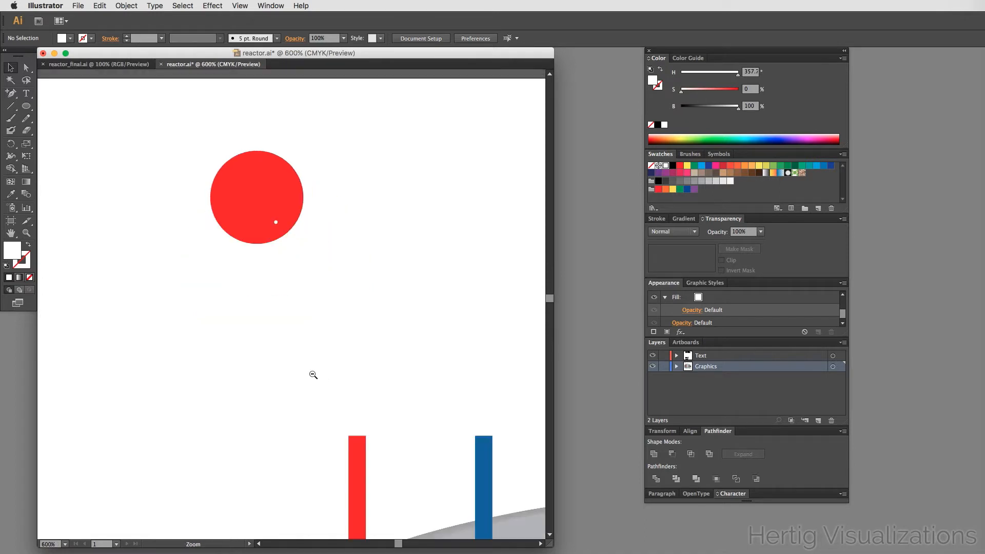
left_click(313, 374, "alt+super")
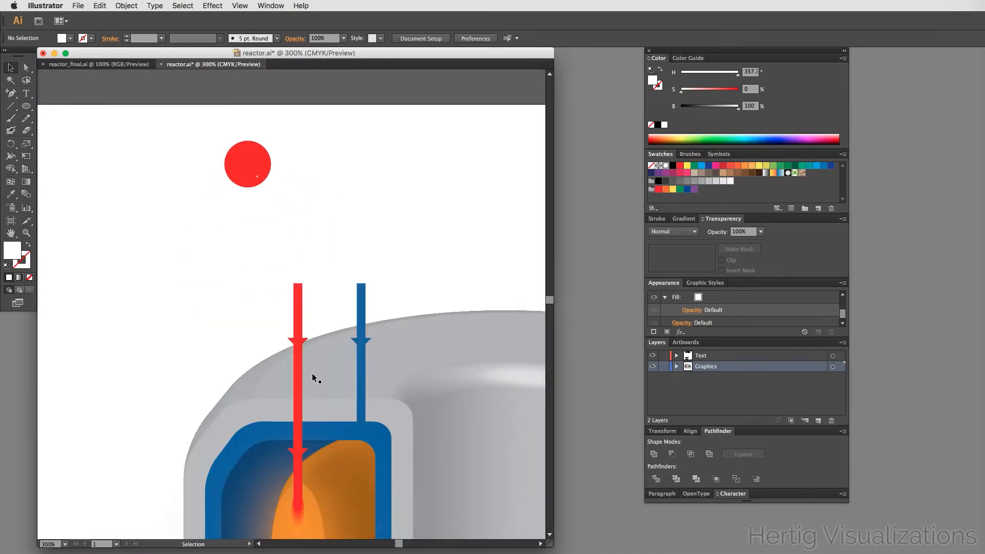
left_click_drag(477, 213, 479, 286)
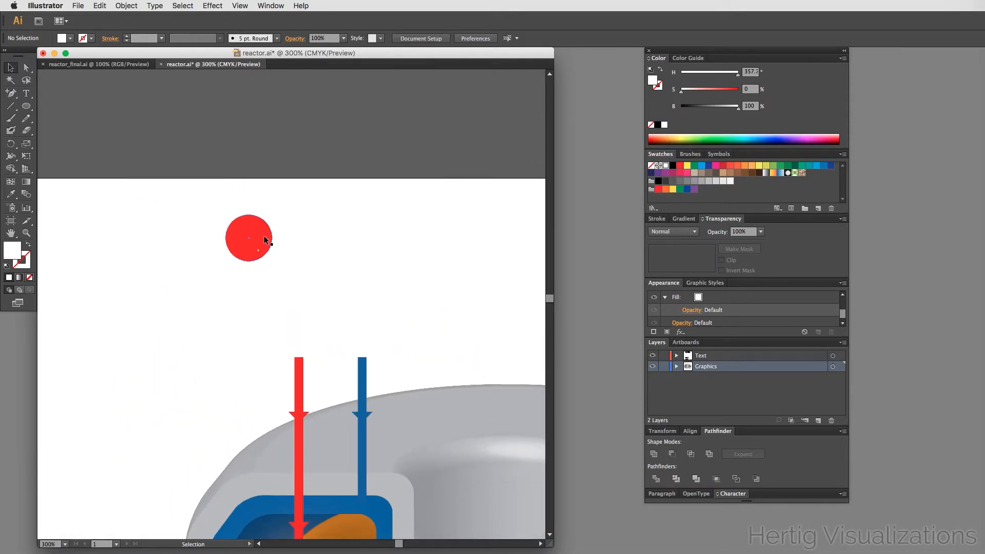
key("super+space")
left_click_drag(209, 210, 288, 296)
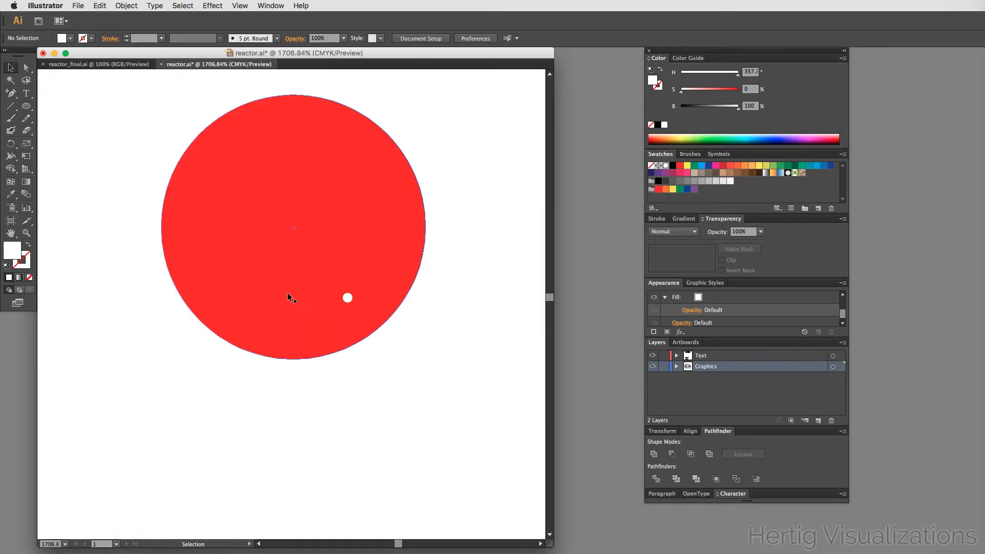
left_click_drag(351, 296, 248, 142)
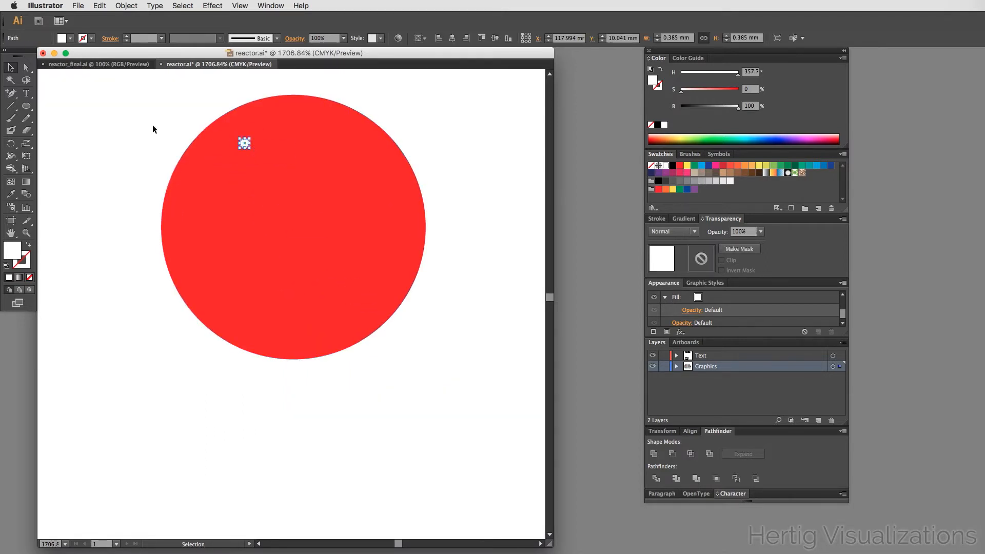
- Select the white dot and red circle and make a blend to create a glossy sphere highlight
left_click(197, 165, "shift")
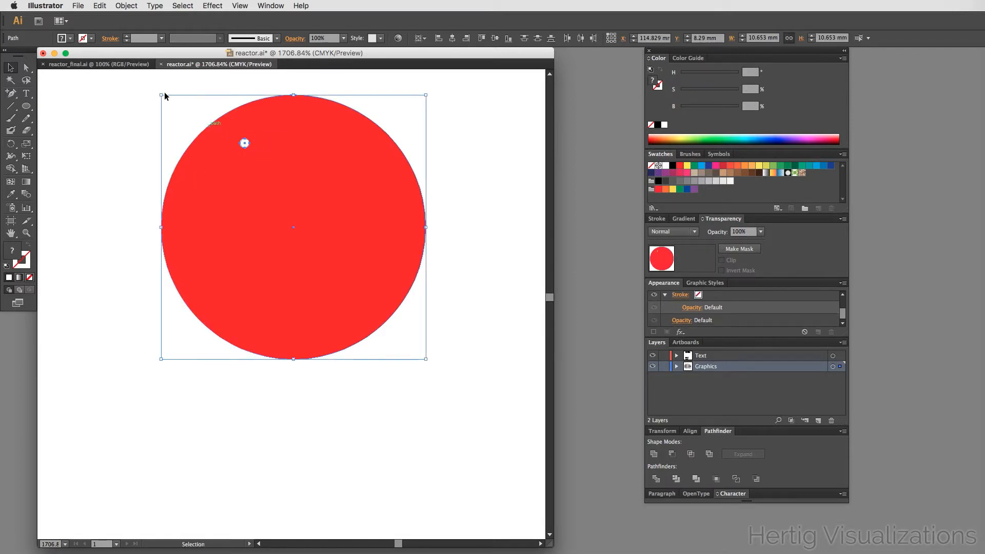
left_click(136, 4)
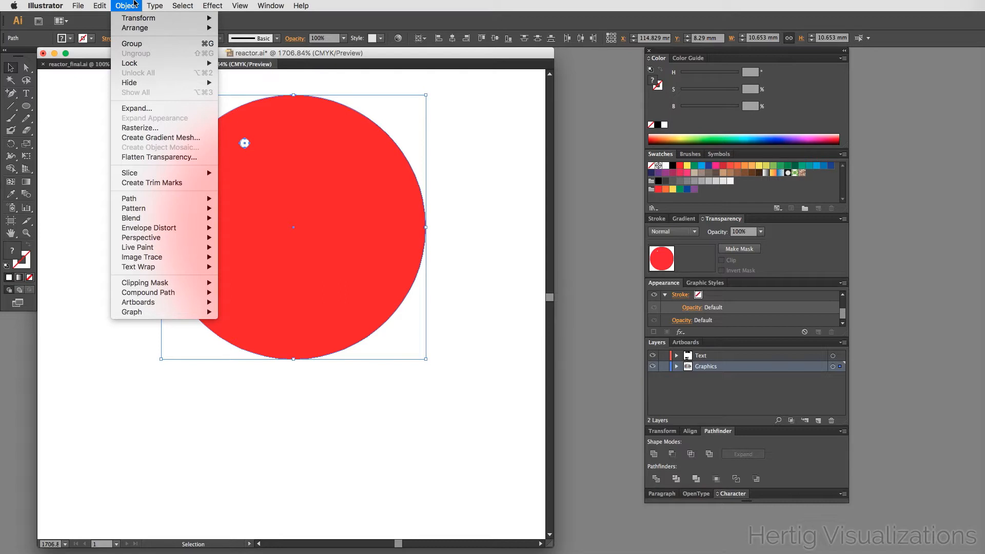
mouse_move(185, 219)
left_click(230, 218)
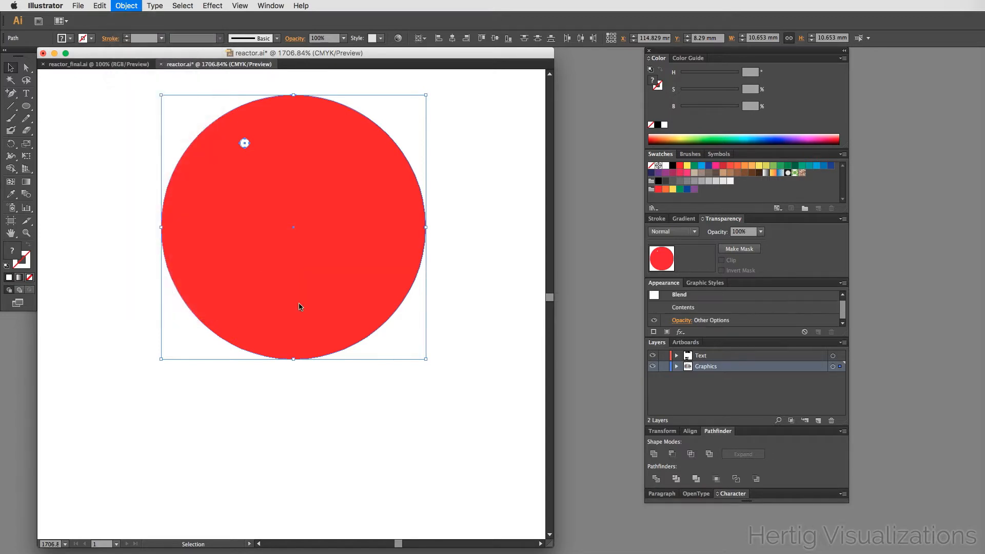
left_click(129, 352)
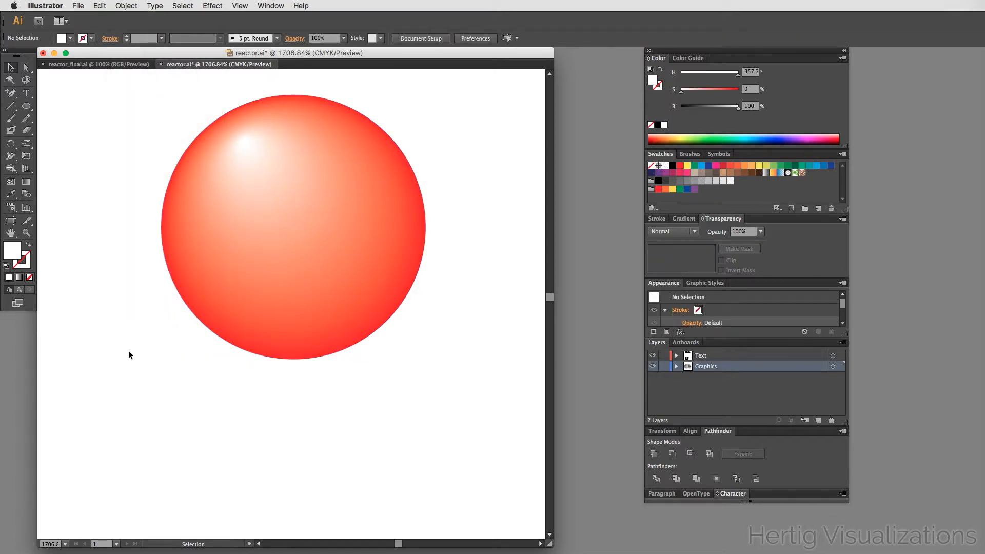
left_click(205, 320, "alt+super")
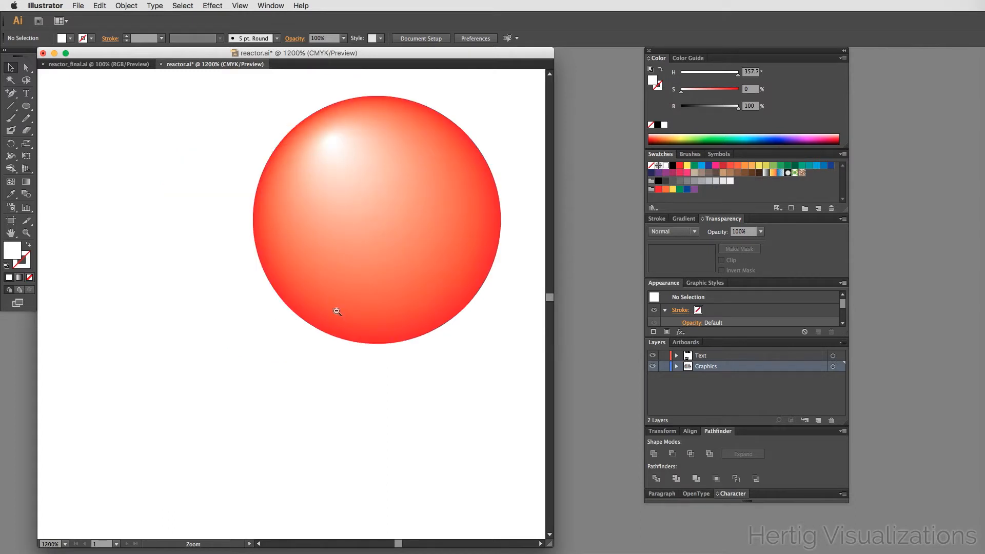
left_click(339, 309, "alt+super")
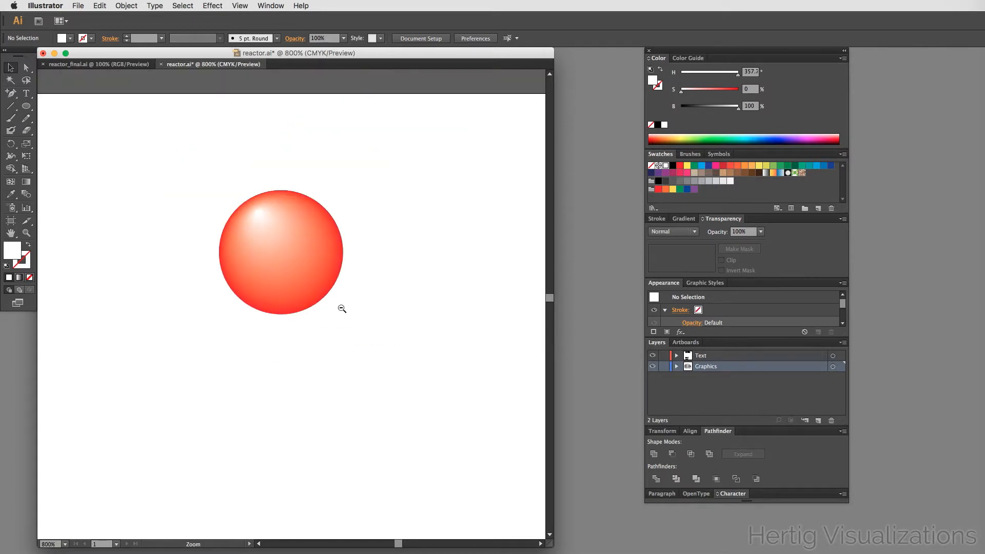
left_click(314, 236)
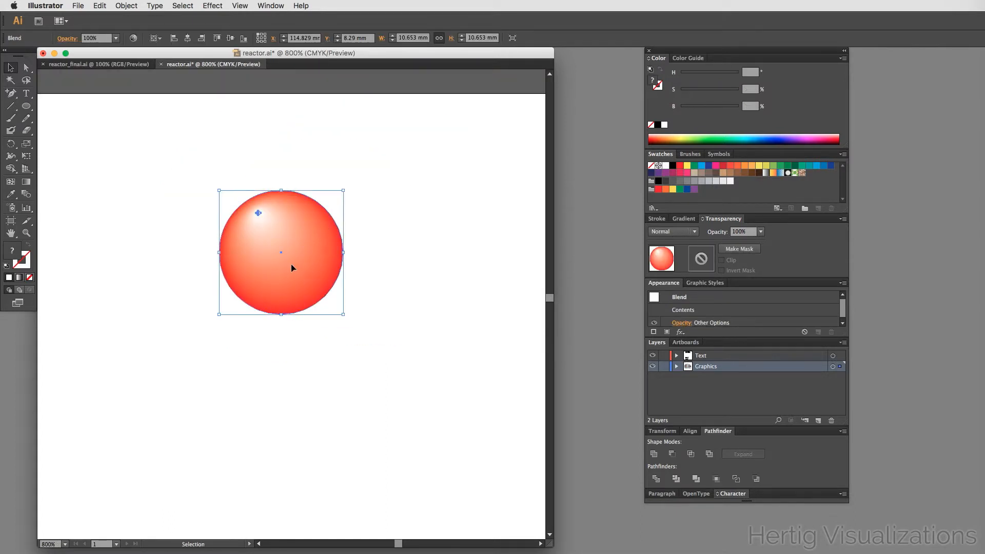
left_click_drag(291, 267, 410, 386)
key("super+z")
- Inside the blend, give the sphere's outer circle a black stroke of 0.5 pt
left_click(387, 270)
double_click(323, 269)
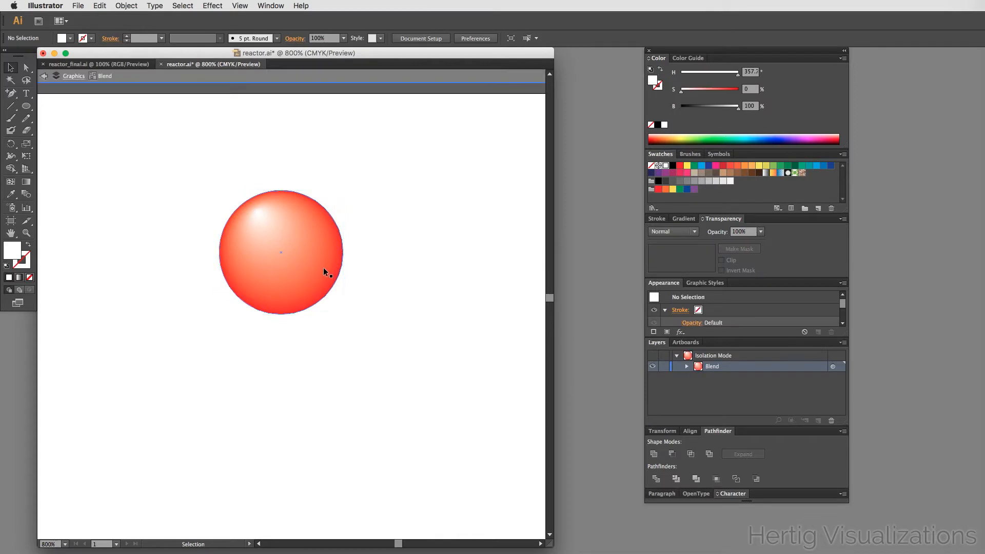
key("x")
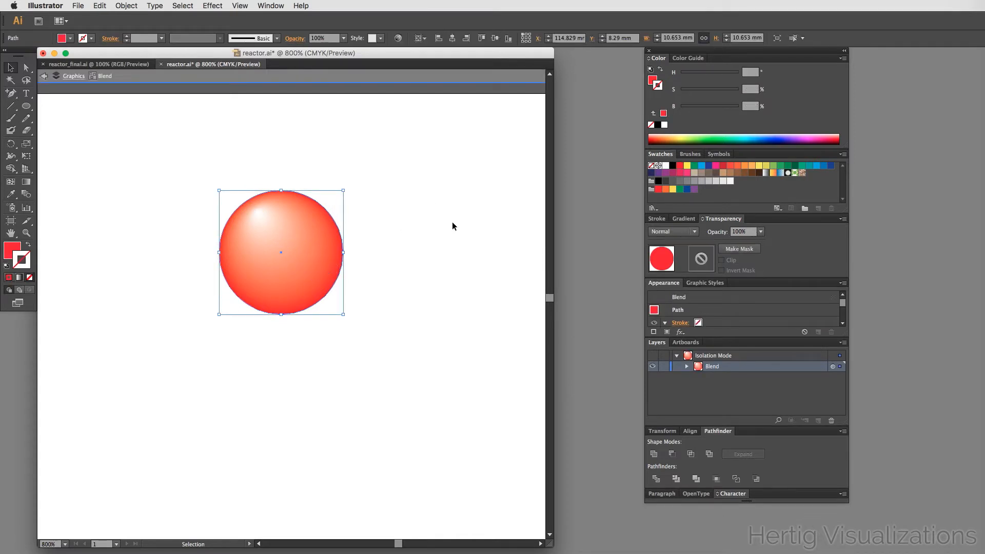
left_click(672, 166)
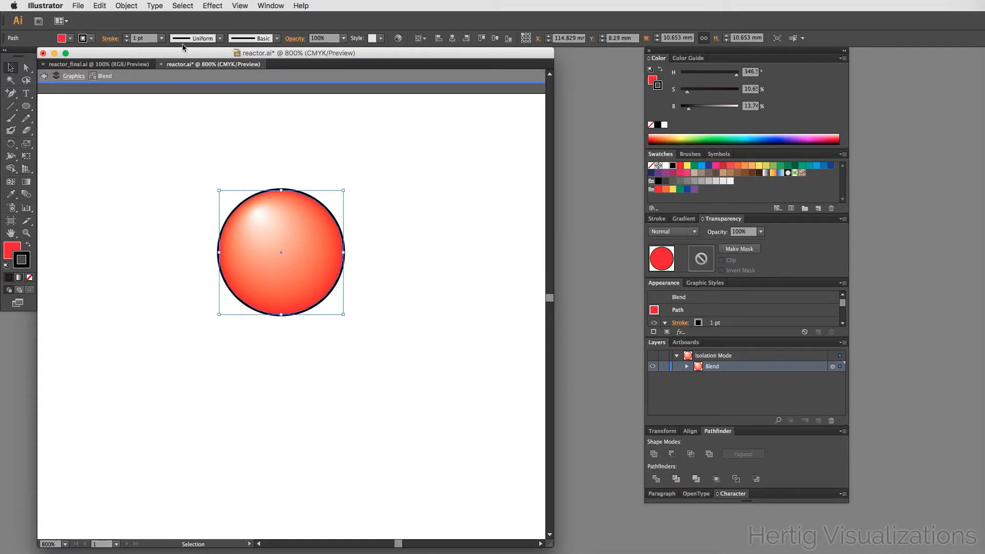
left_click(136, 38)
key("BackSpace")
type("0.5")
key("Tab")
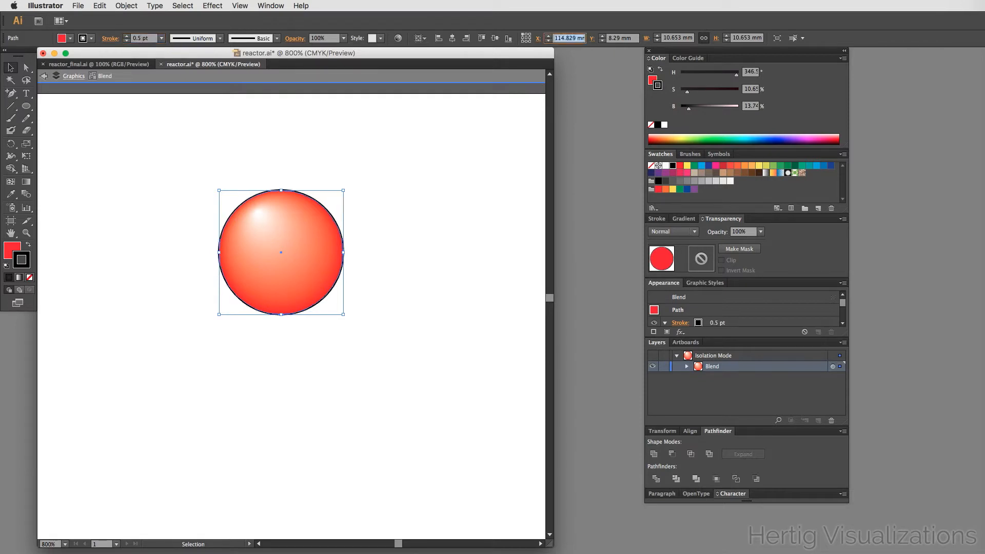
left_click(391, 134)
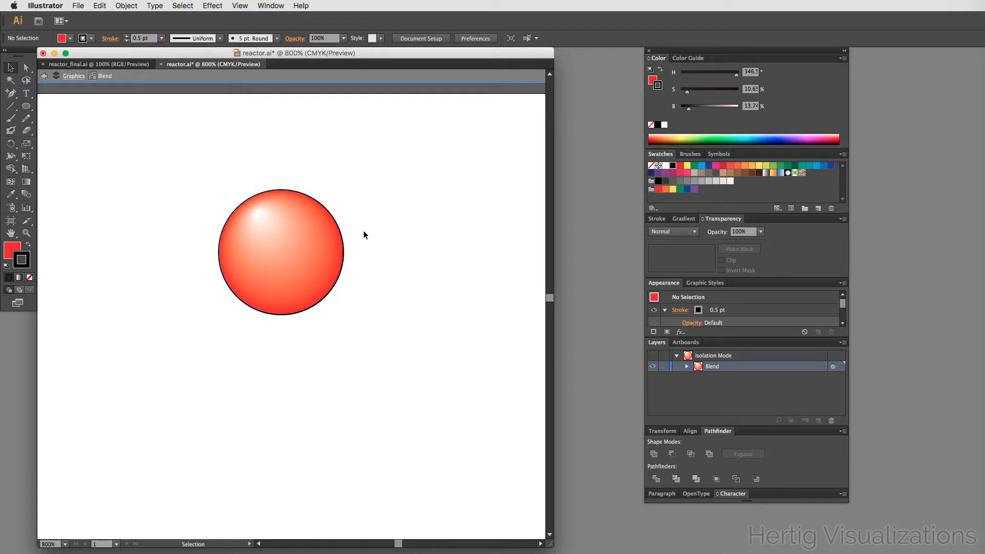
left_click(306, 260)
left_click(392, 270)
left_click_drag(326, 265, 450, 352)
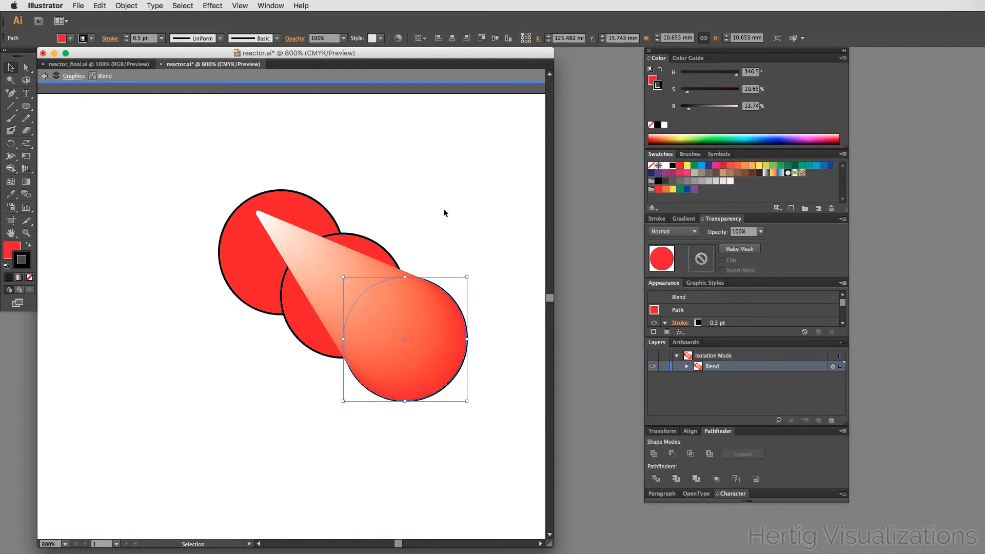
key("super+z")
- Duplicate the glossy sphere and place the copy below and to the right of the original
double_click(392, 230)
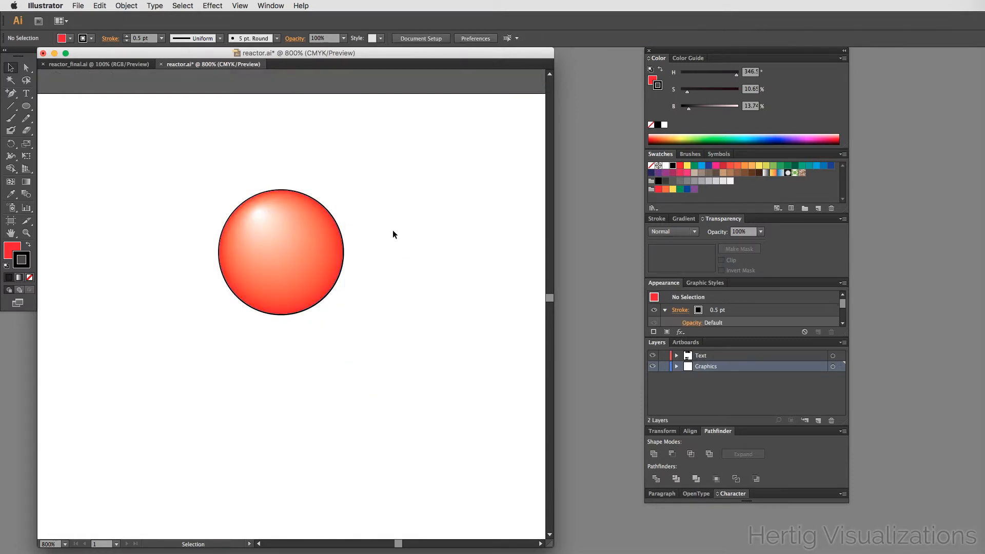
left_click_drag(307, 263, 447, 377)
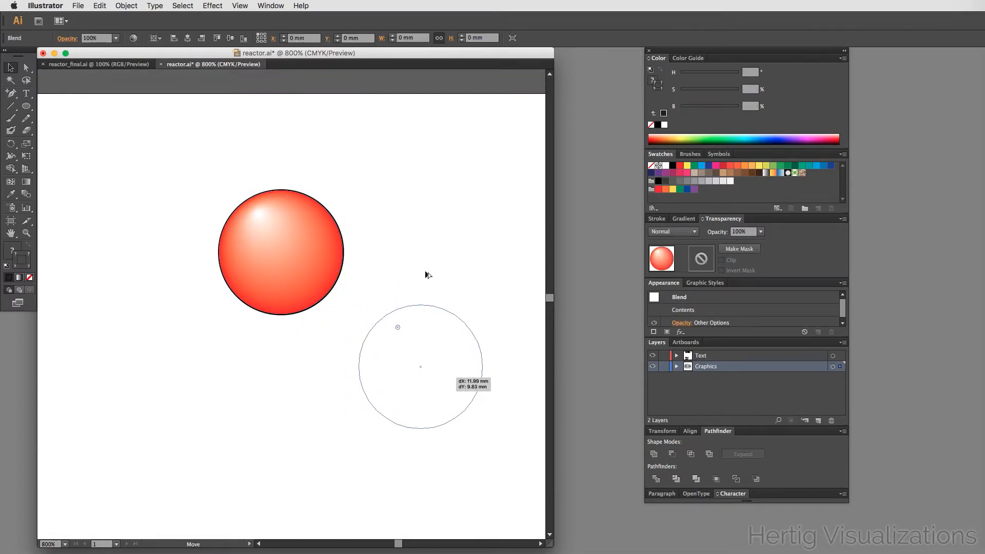
left_click(422, 242)
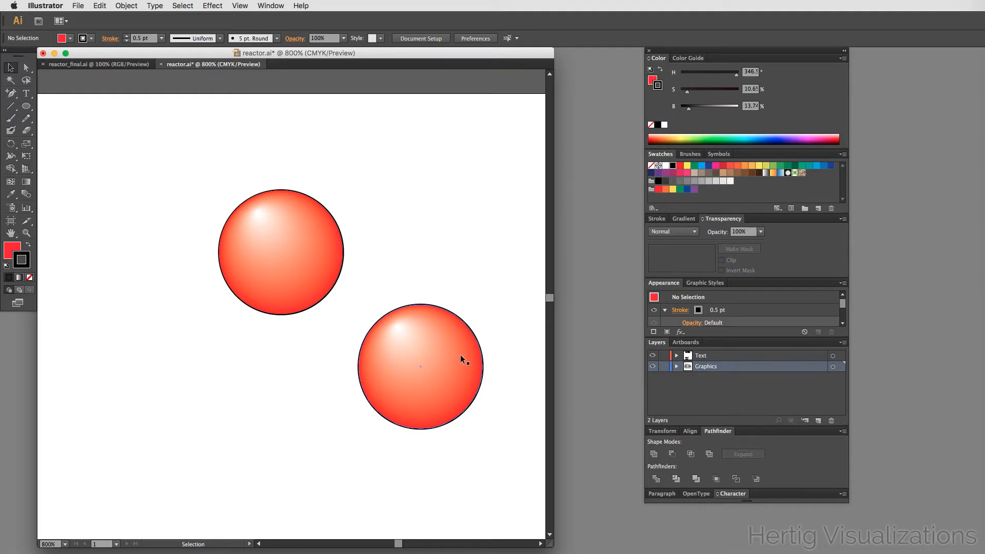
- Darken the copied sphere's outer circle fill by setting its brightness to 46%
double_click(470, 366)
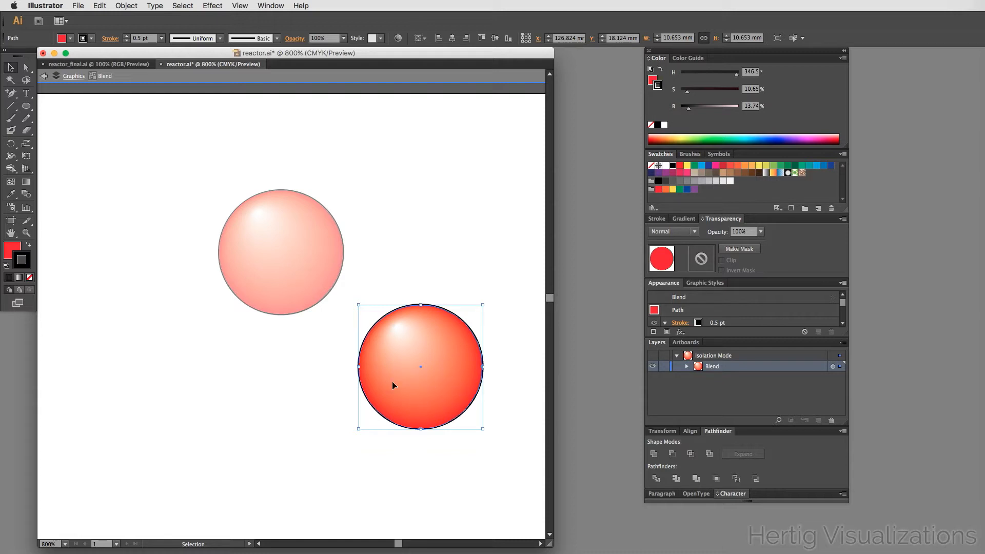
left_click(12, 250)
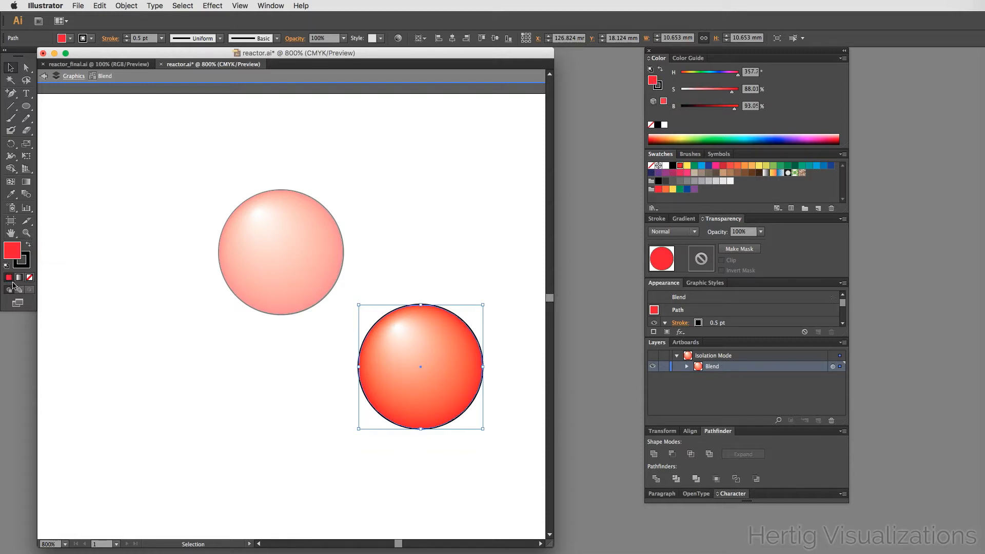
left_click(701, 109)
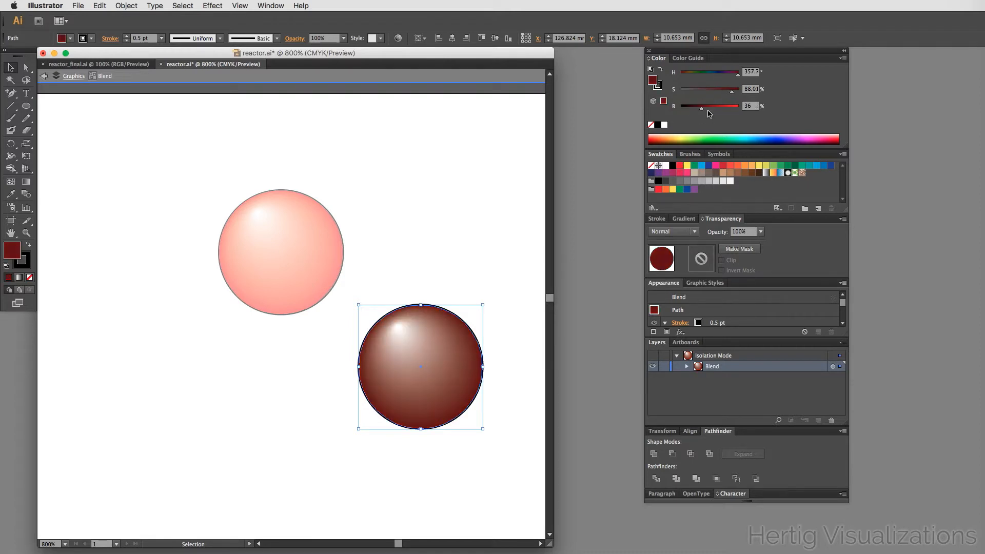
left_click(708, 109)
double_click(475, 238)
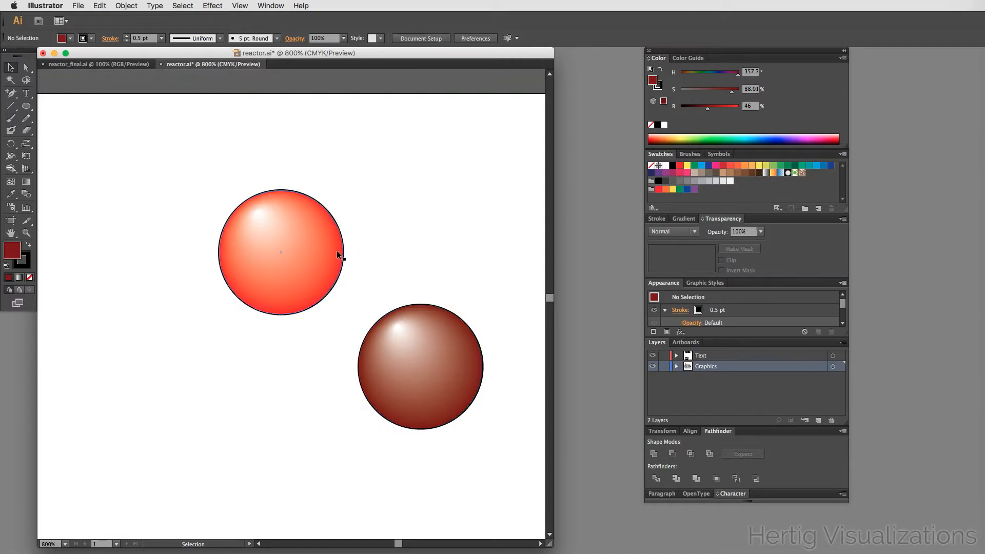
- Lighten the first sphere's outer circle fill to 56% saturation and 100% brightness inside its blend
double_click(315, 252)
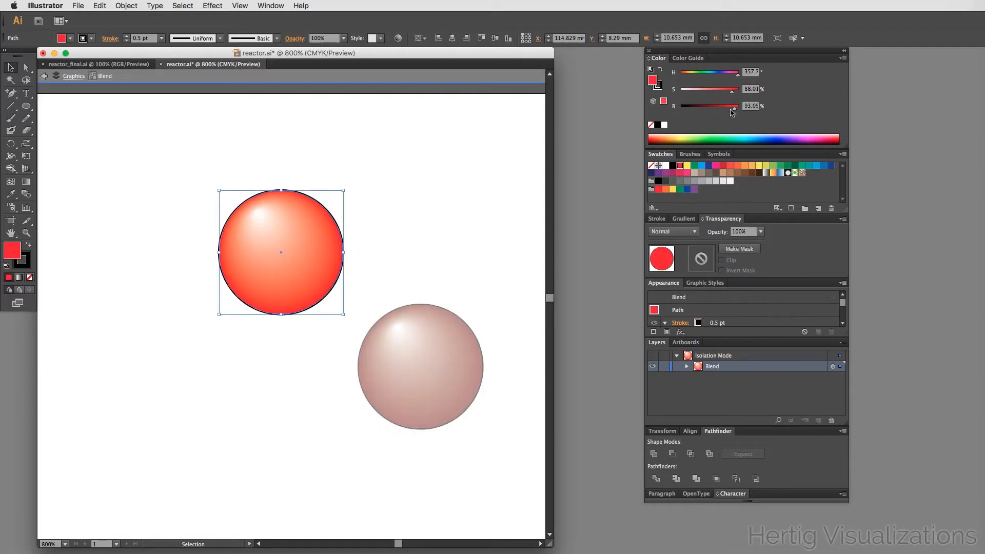
left_click_drag(734, 111, 742, 113)
mouse_move(733, 95)
left_mouse_down()
mouse_move(705, 93)
mouse_move(713, 93)
left_mouse_up()
double_click(442, 233)
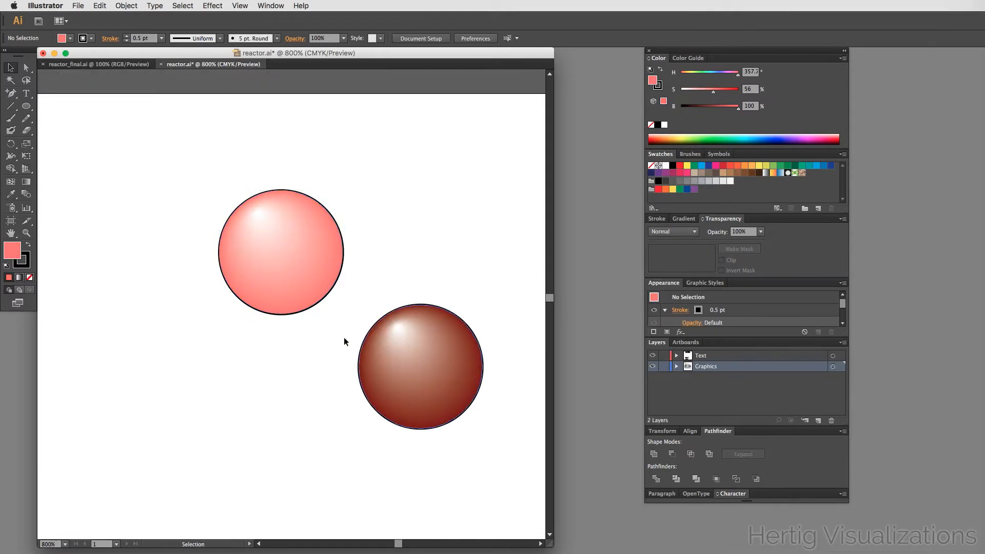
- Raise the brightness of the second sphere's outer circle fill to 76%
left_click(240, 339, "alt+super")
left_click(241, 339, "alt+super")
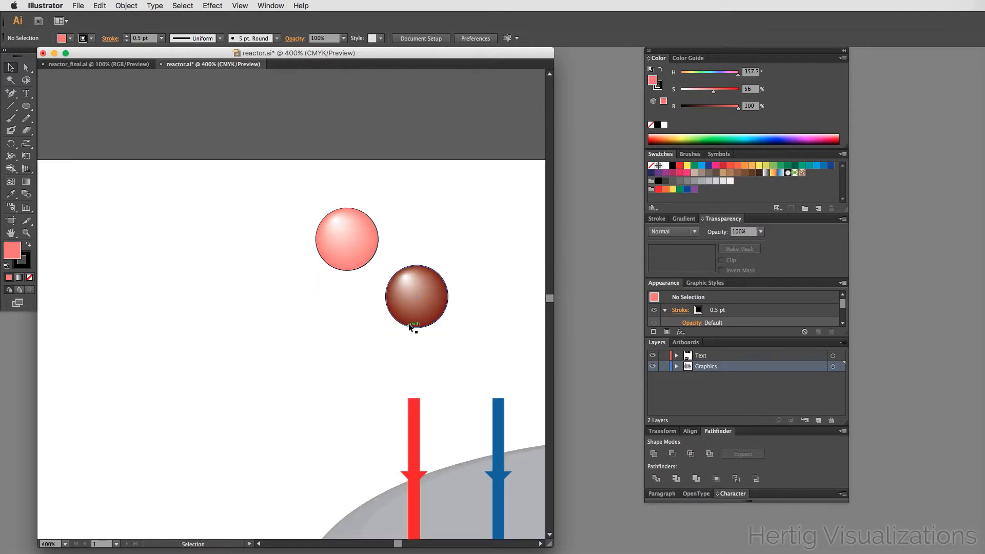
double_click(429, 301)
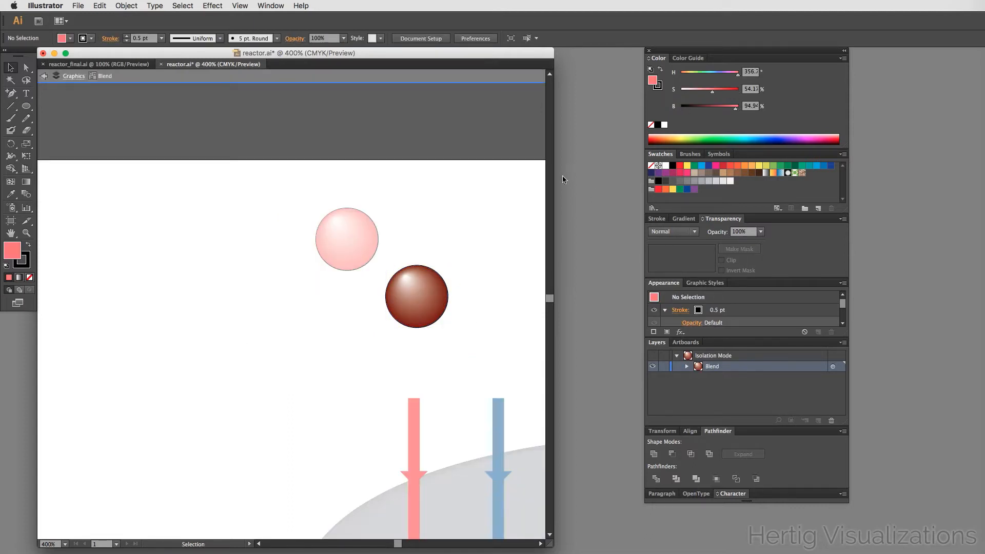
left_click(428, 304)
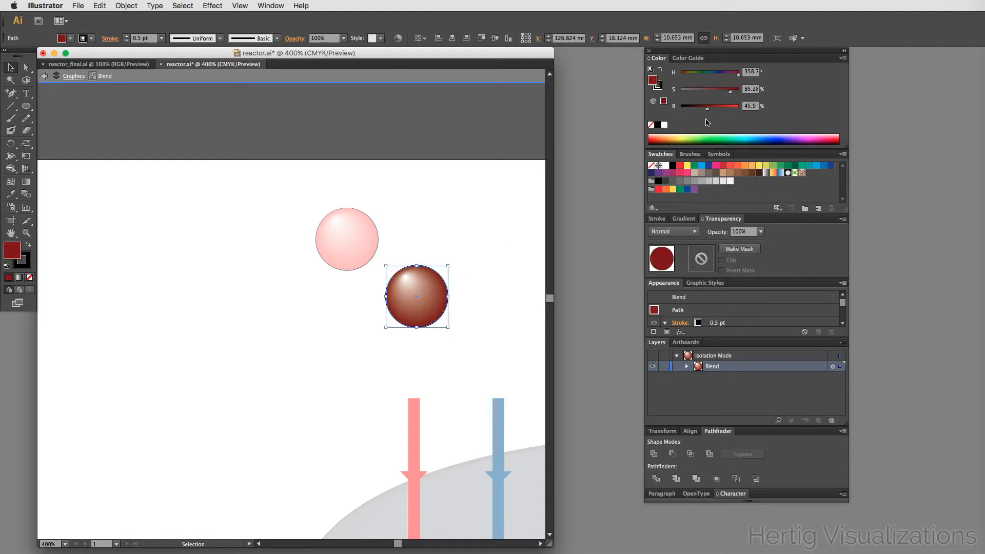
left_click(725, 107)
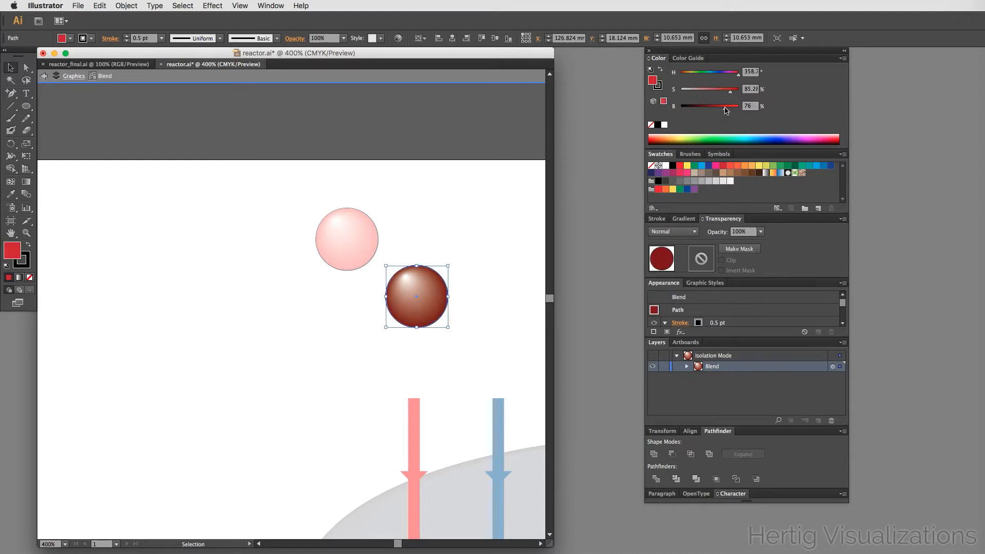
double_click(391, 242)
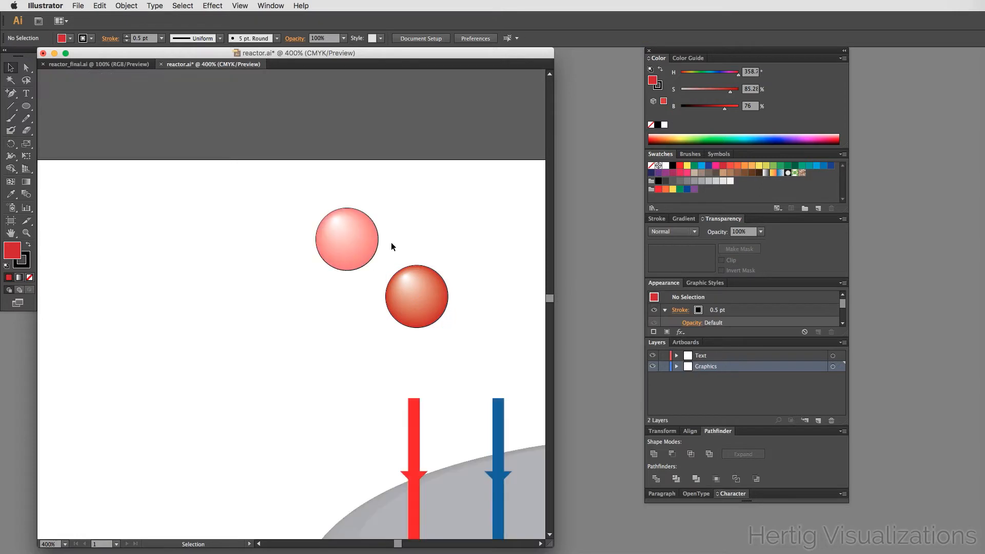
- Reduce the first sphere's outer circle saturation to 36%
double_click(353, 244)
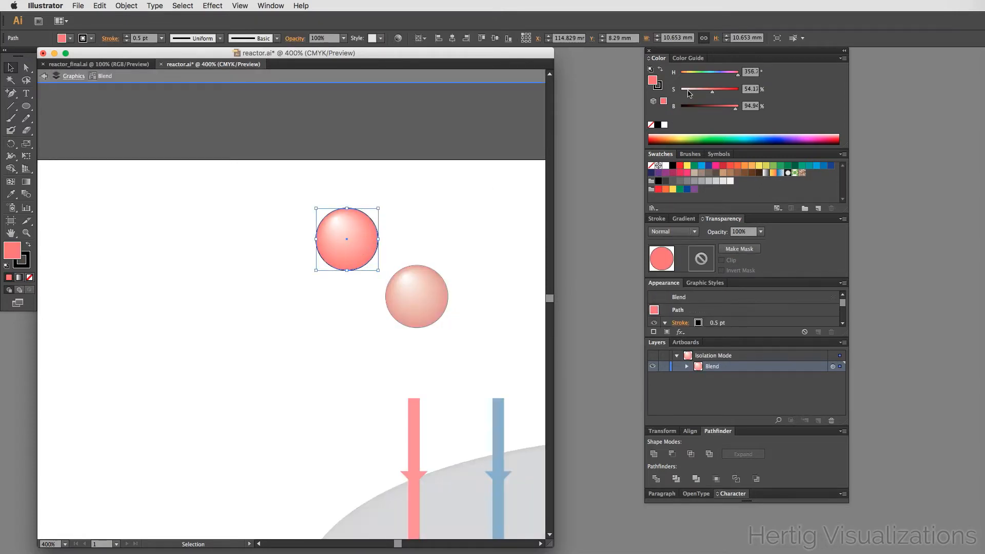
left_click(702, 94)
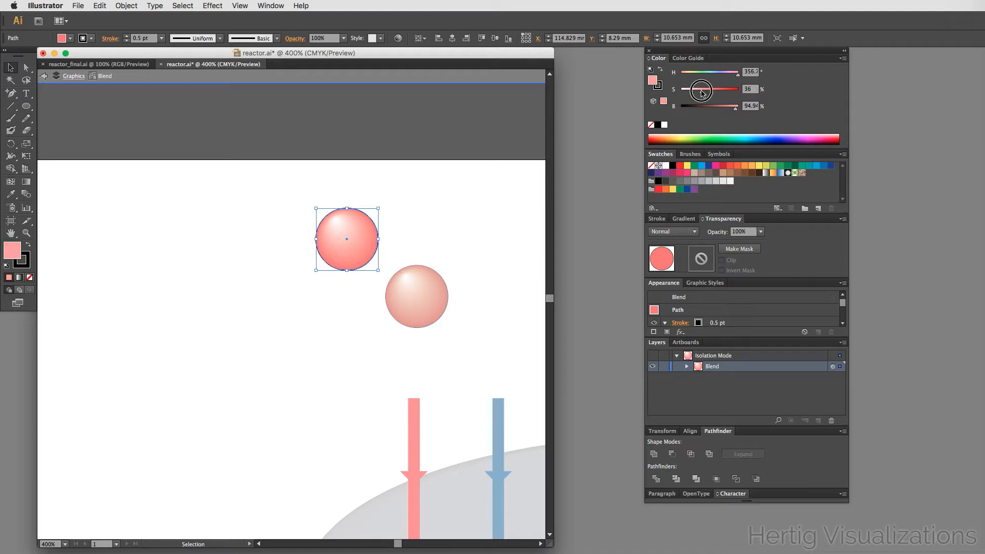
left_click(463, 262)
left_click(462, 260)
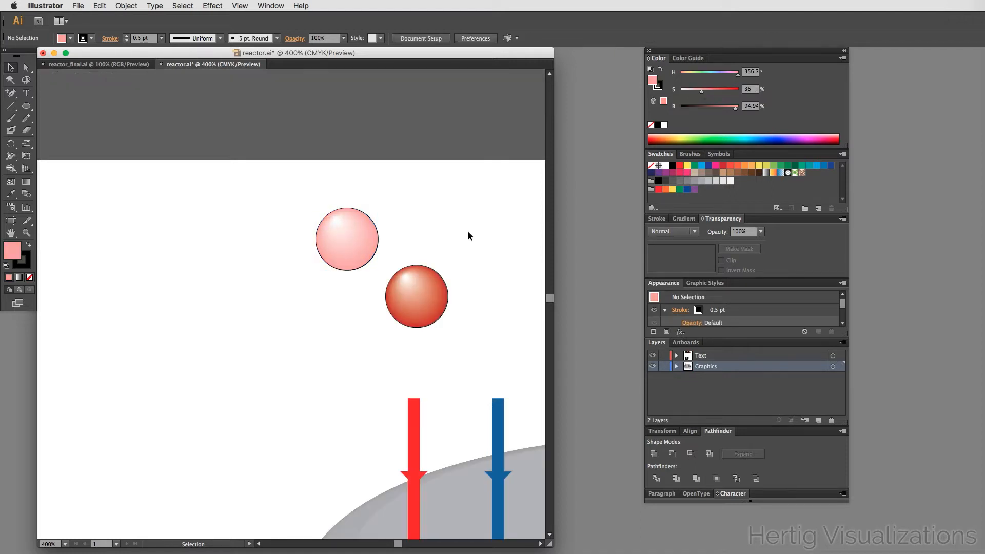
- Stack the two spheres vertically so the pale sphere sits overlapping above the red one
scroll(468, 236, "down", 3)
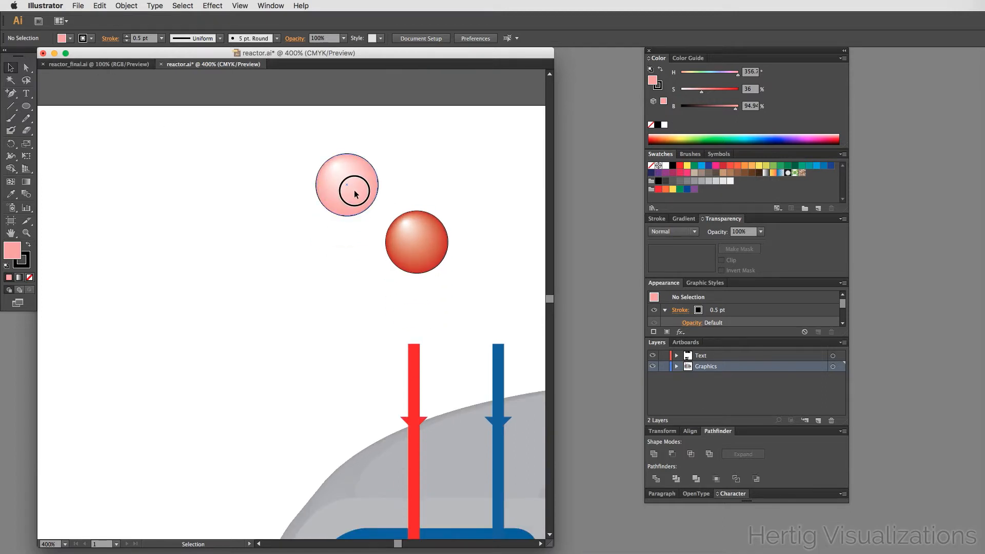
left_click_drag(354, 193, 425, 274)
left_click(489, 227)
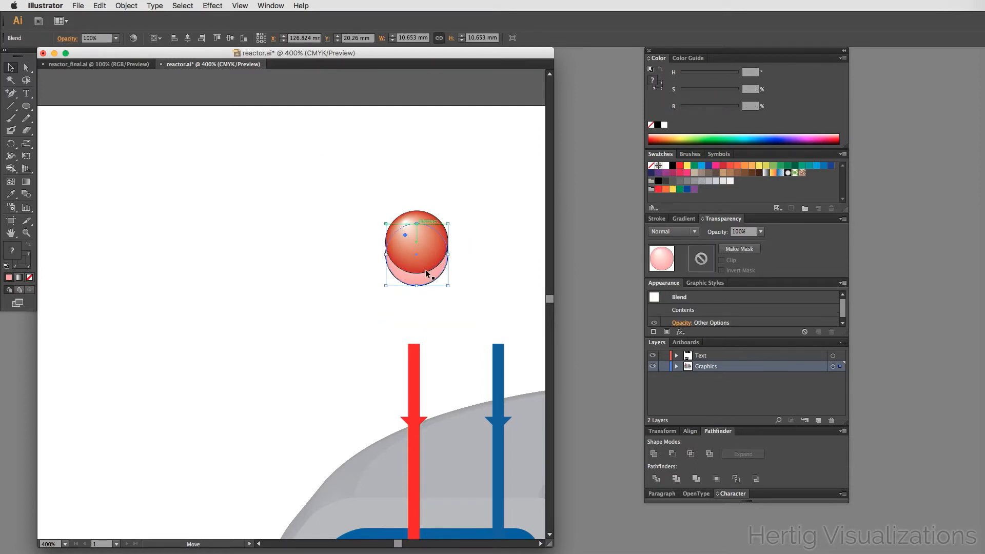
left_click(418, 298)
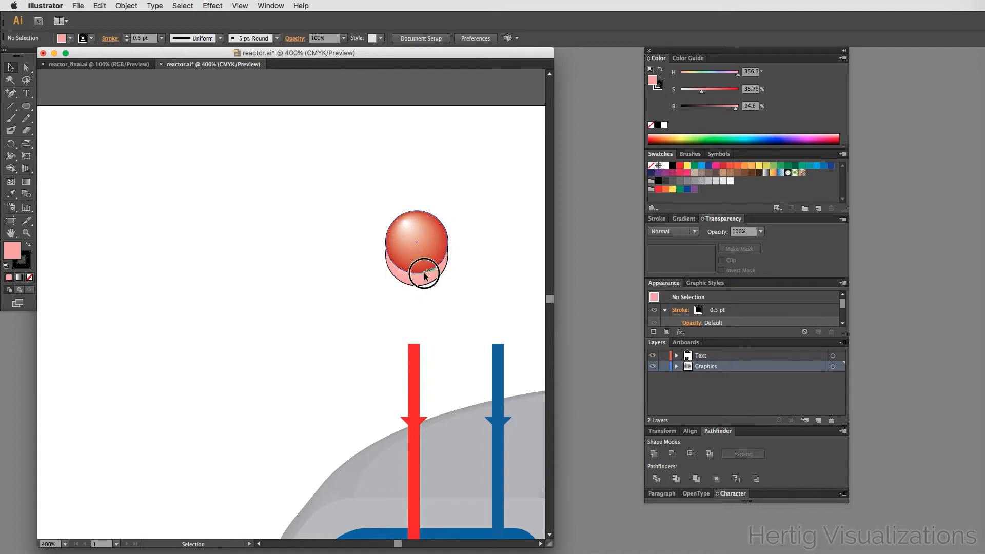
left_click_drag(424, 274, 424, 317)
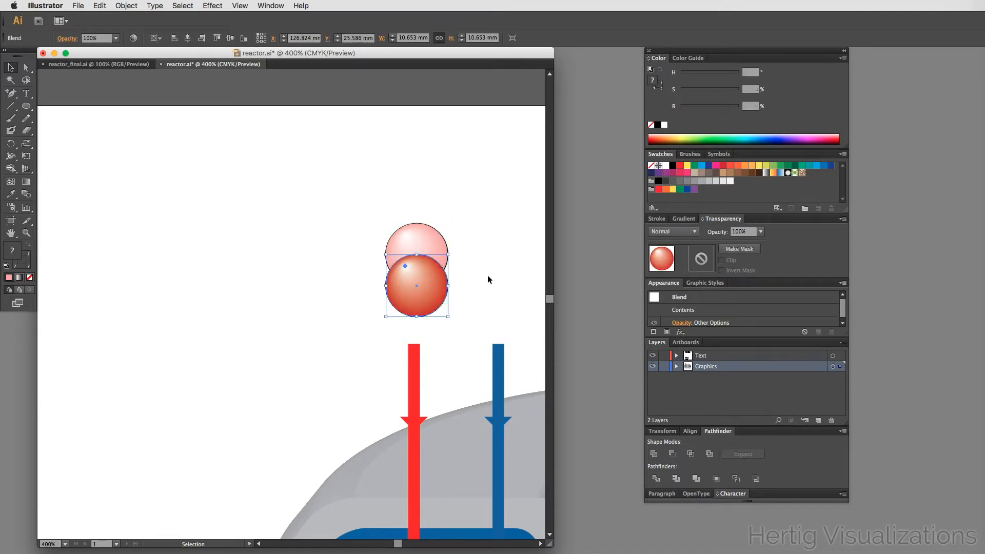
left_click(488, 276)
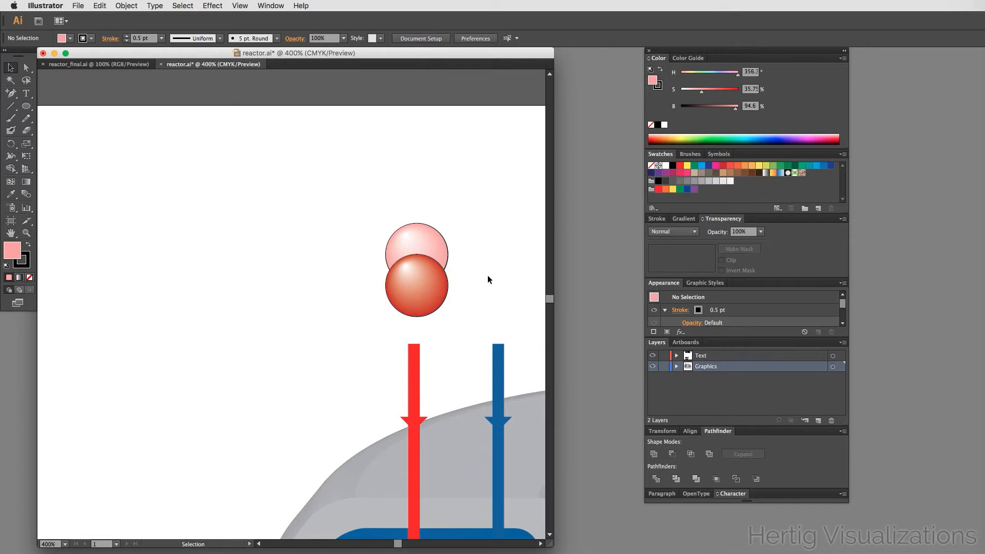
- Scale the sphere pair down and place it just above the top of the red arrow
left_click(395, 203, "alt+super")
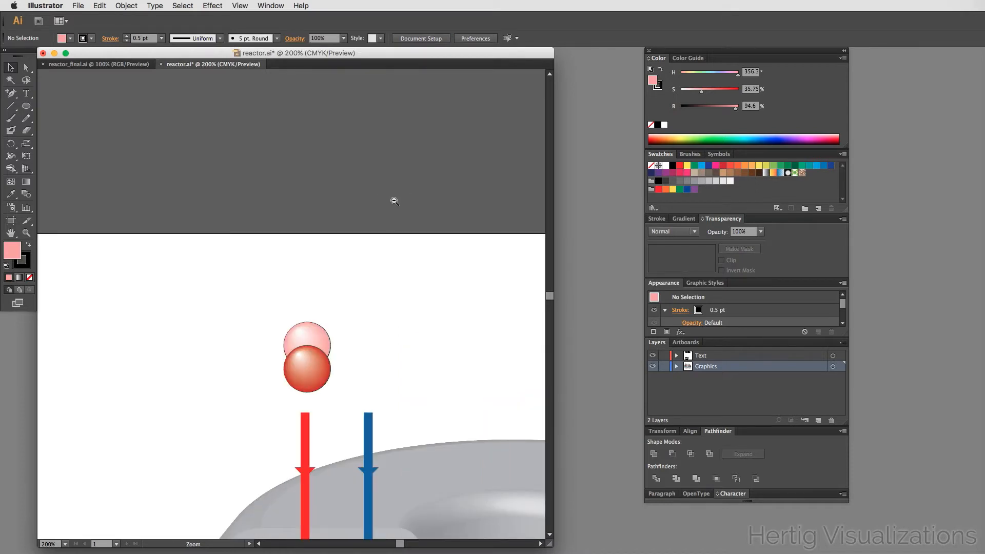
left_click(394, 201, "alt+super")
left_click_drag(310, 419, 412, 194)
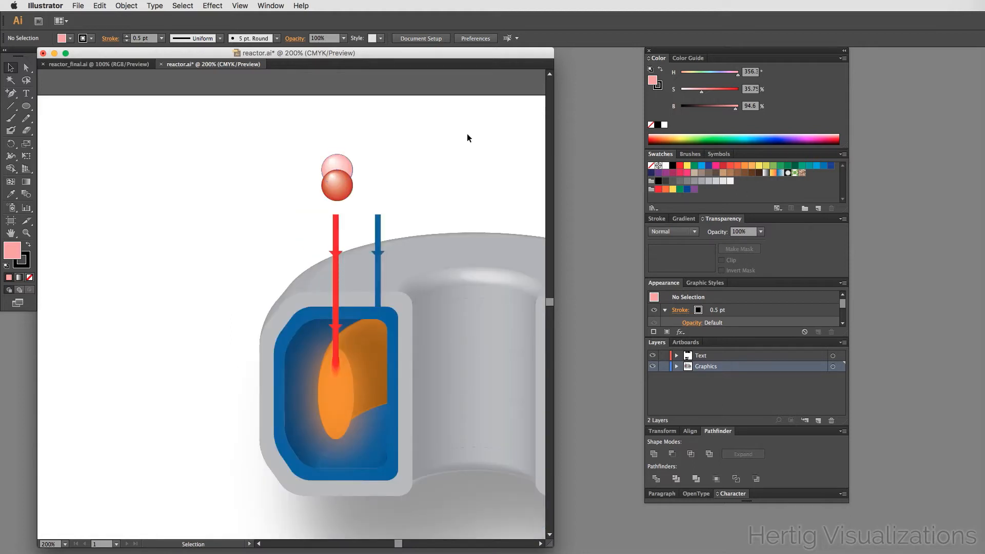
left_click_drag(449, 150, 405, 148)
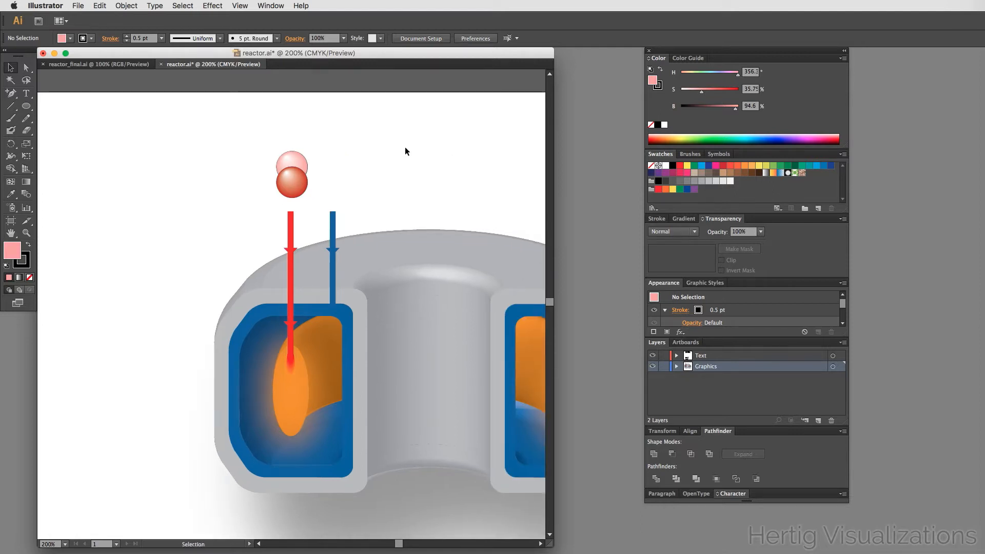
left_click_drag(312, 142, 281, 177)
left_click(321, 171)
left_click(334, 176)
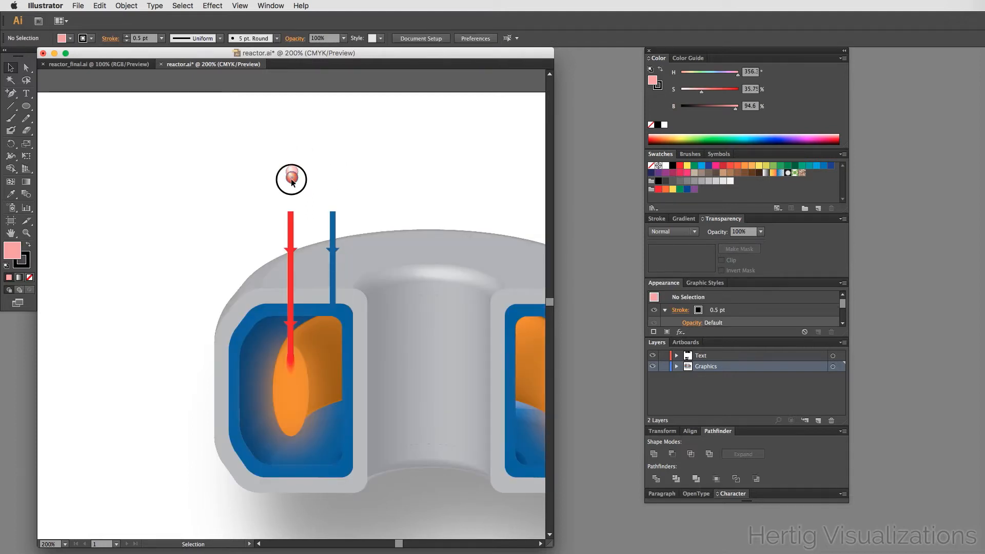
left_click_drag(291, 181, 290, 199)
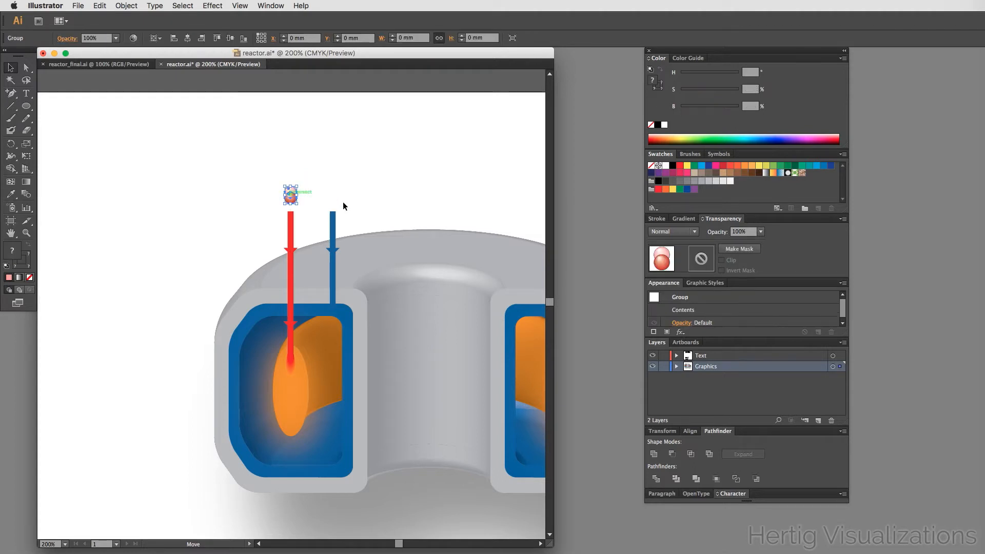
left_click(352, 200)
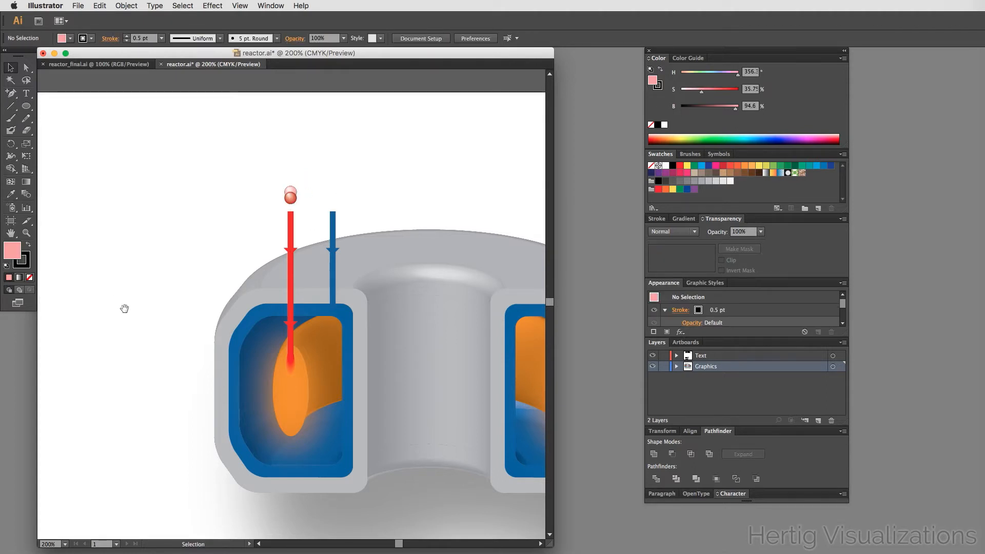
- Copy the 'Improved electron cyclotron resonance heating' label to the area left of the sphere pair
left_click_drag(124, 308, 189, 276)
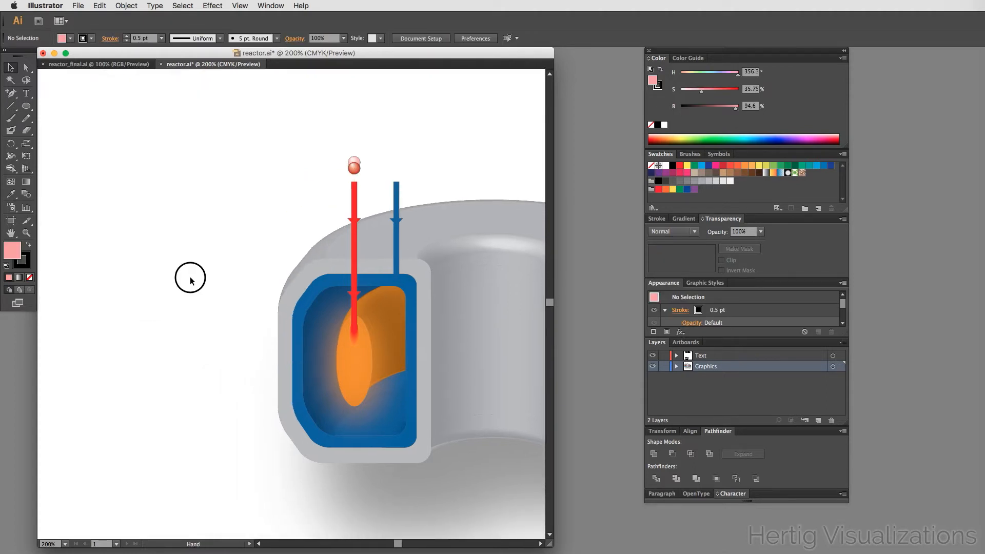
left_click(236, 322, "alt+super")
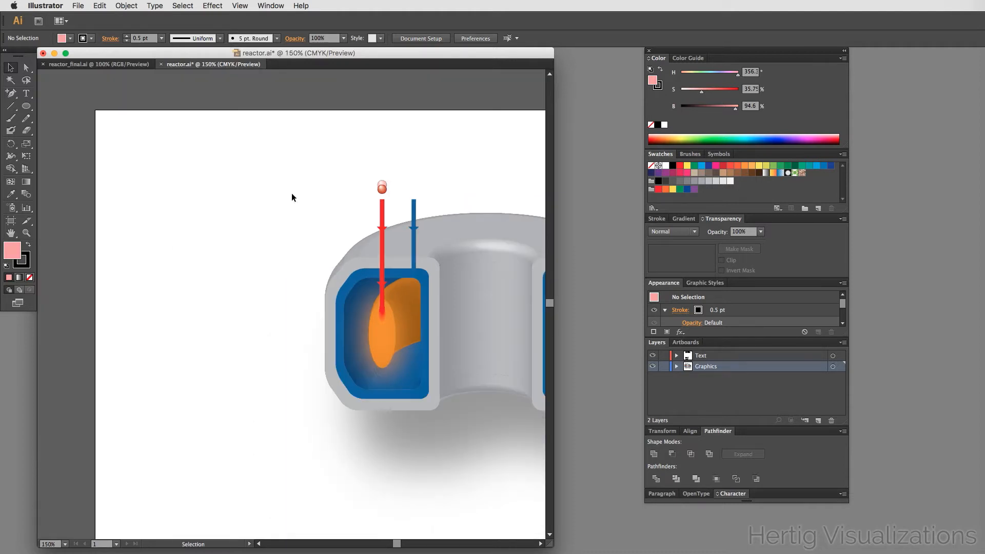
left_click_drag(382, 228, 219, 241)
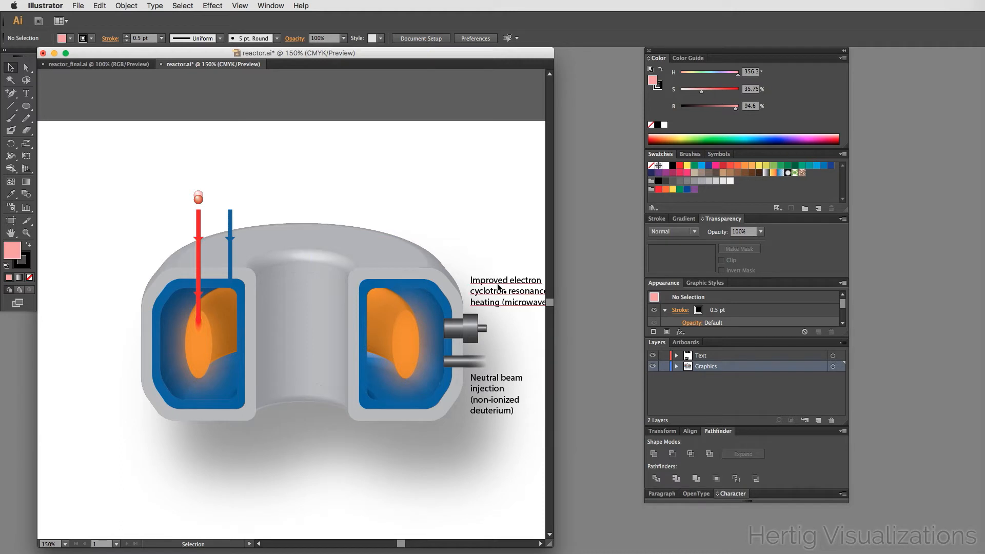
left_click_drag(497, 287, 130, 190)
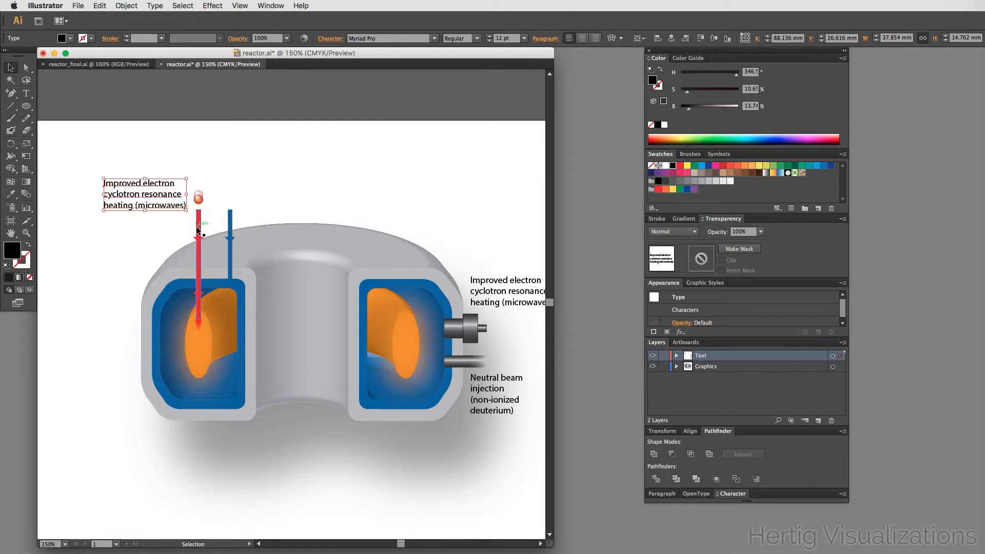
- Replace the copied label's text with Deuterium
double_click(163, 196)
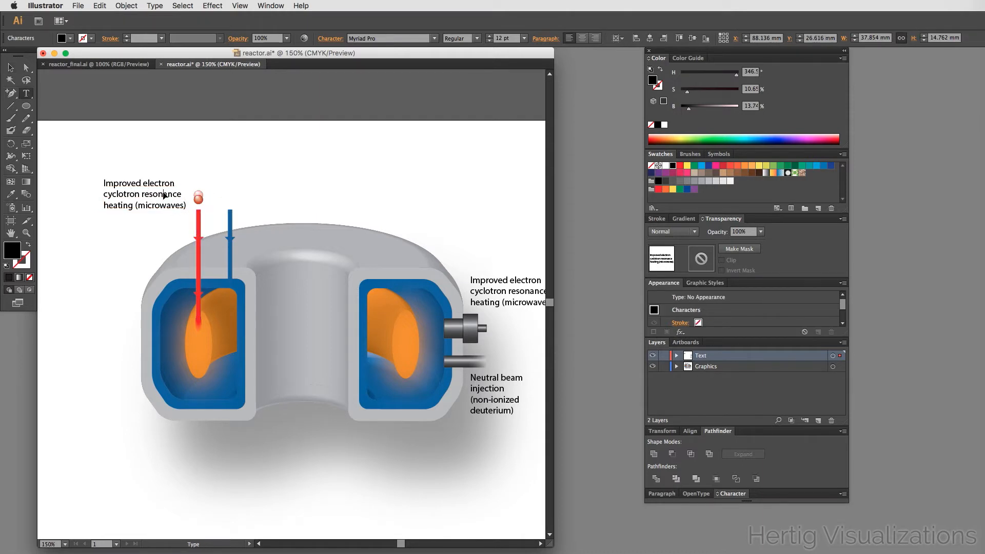
key("super+a")
type("Deuter")
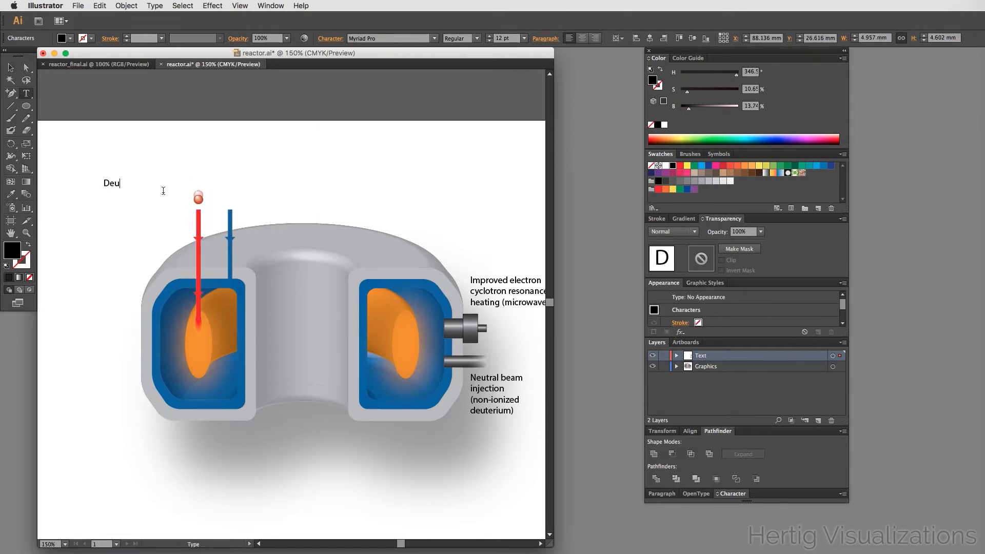
key("Escape")
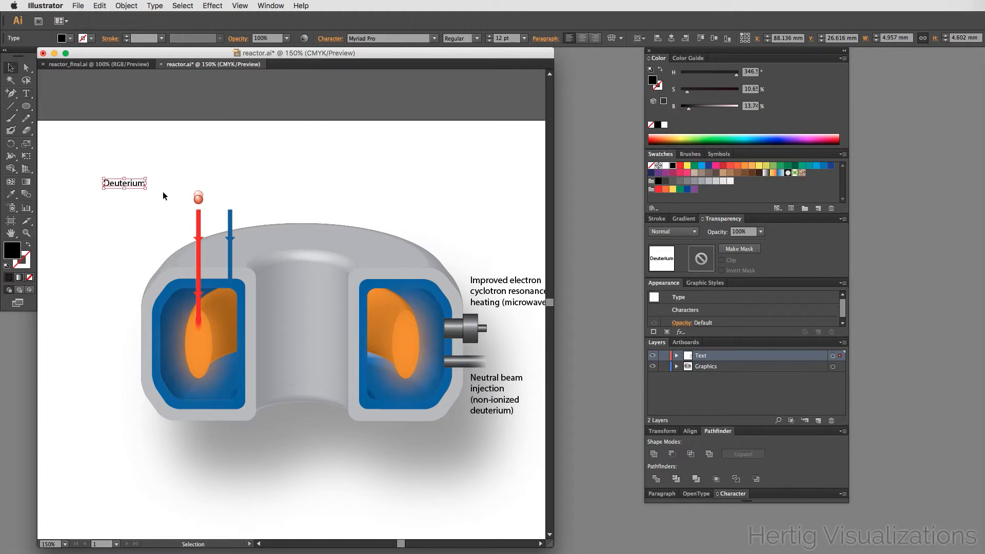
- Position the Deuterium label directly left of the small sphere pair
left_click(172, 154)
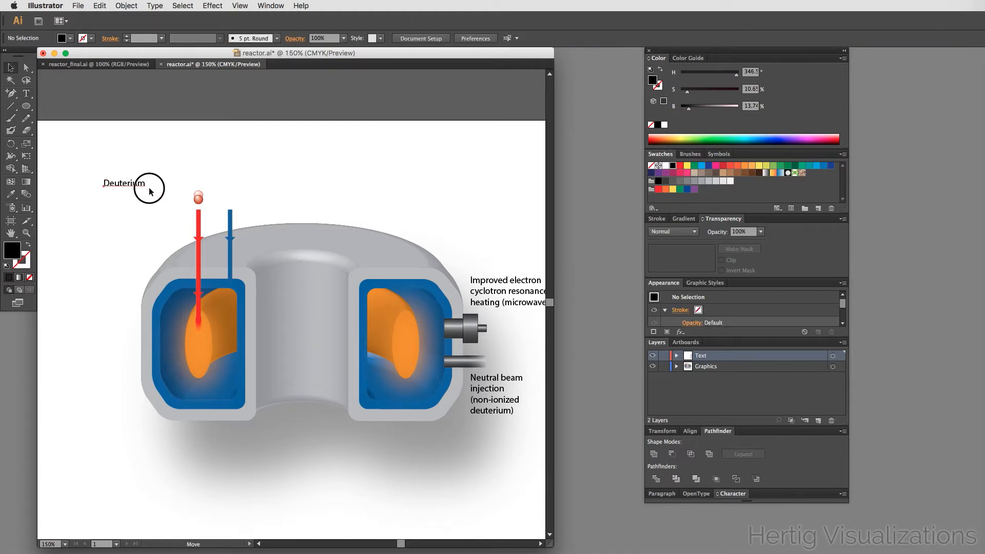
mouse_move(150, 192)
left_mouse_down()
mouse_move(188, 204)
mouse_move(166, 195)
left_mouse_up()
left_click(209, 157)
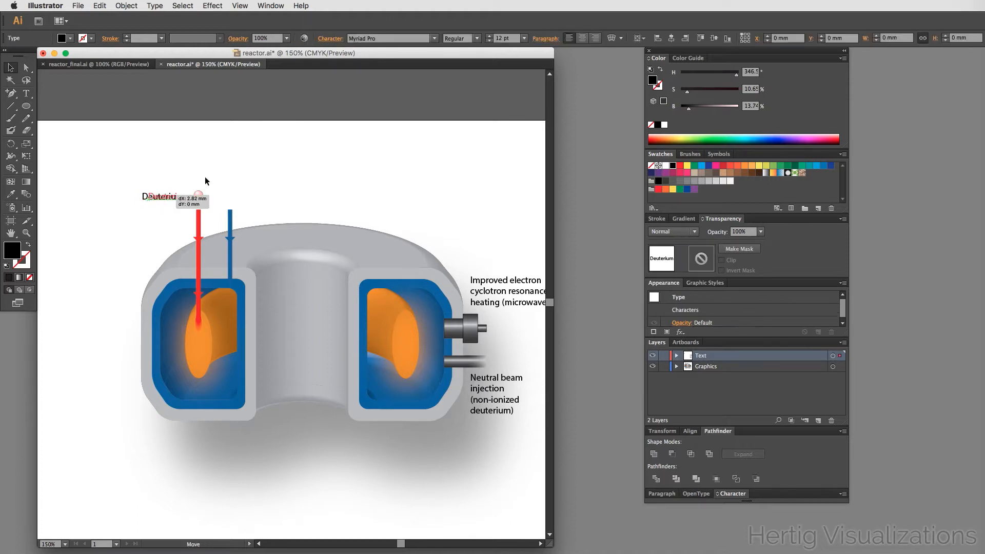
left_click(262, 149)
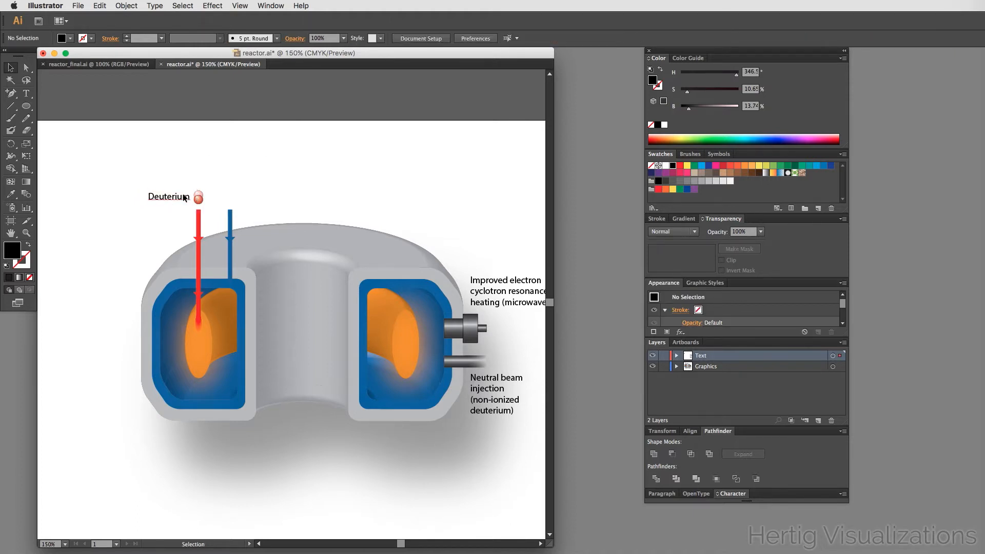
left_click_drag(183, 197, 184, 199)
left_click(263, 161)
- Compare the working file with the reactor_final reference illustration
left_click(98, 64)
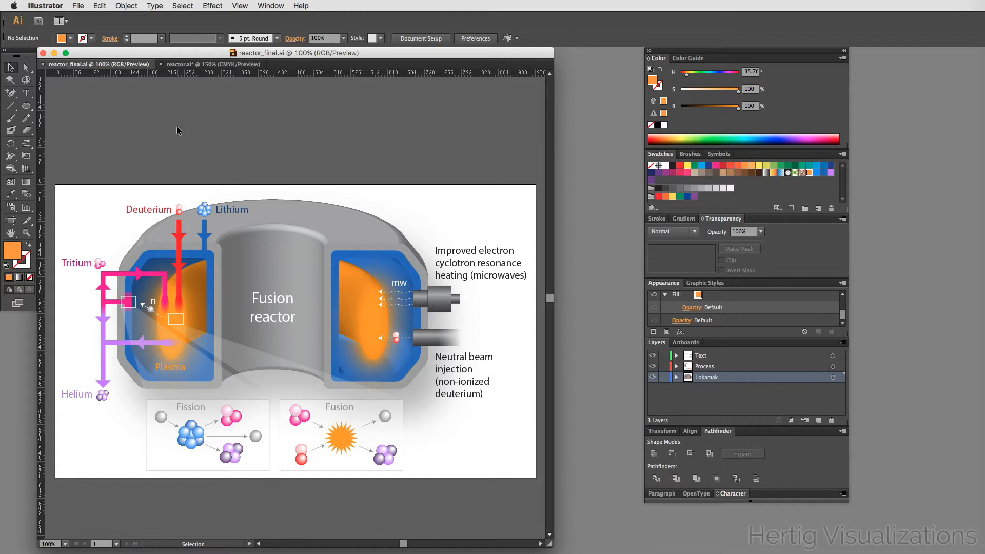
left_click(191, 66)
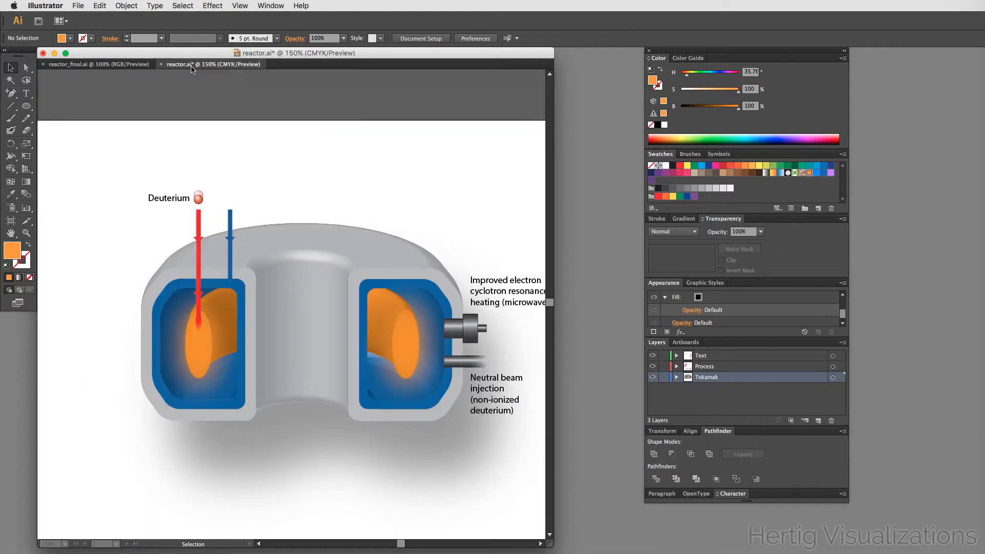
left_click(142, 67)
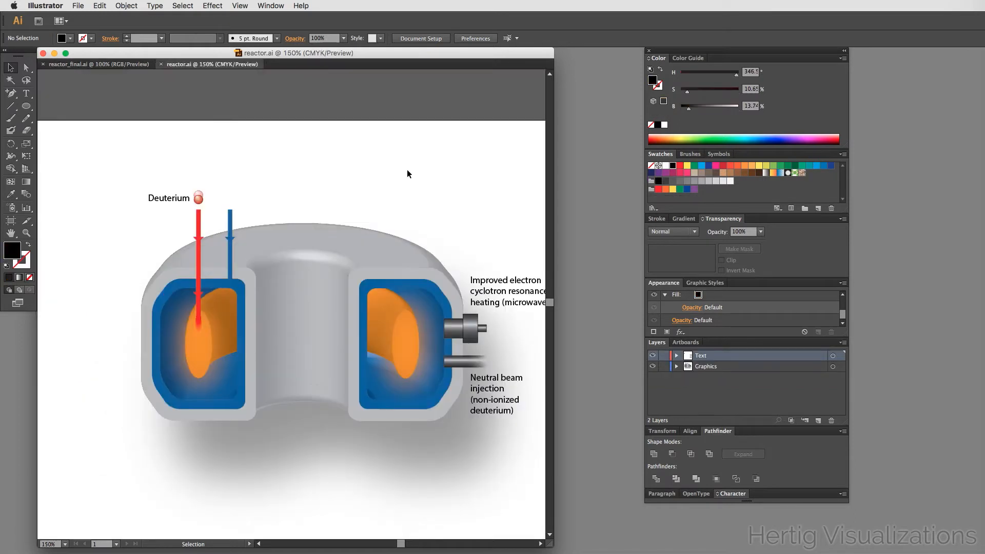
left_click(103, 65)
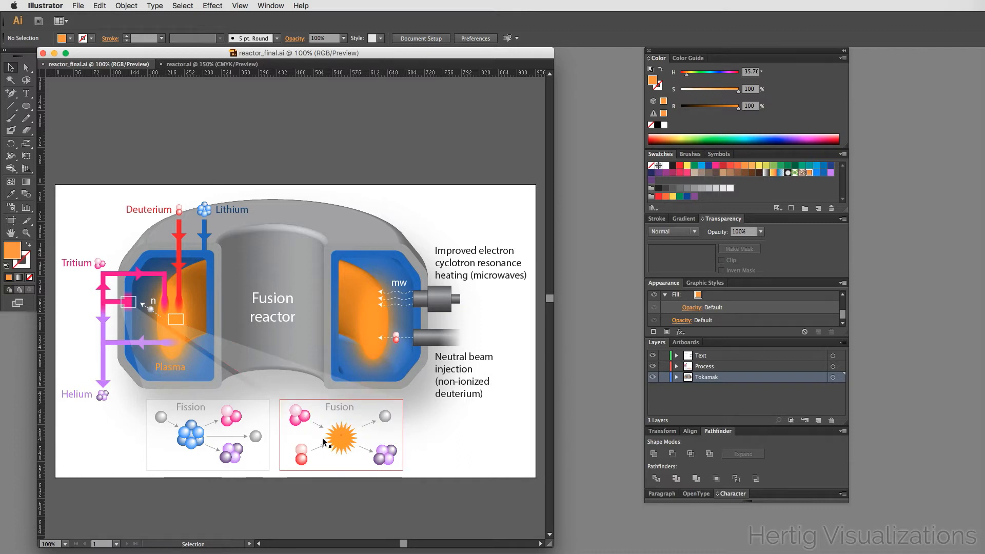
- In the working file, draw a small rectangle about 8.5 × 6 mm on the left plasma with a white stroke and no fill
left_click(177, 65)
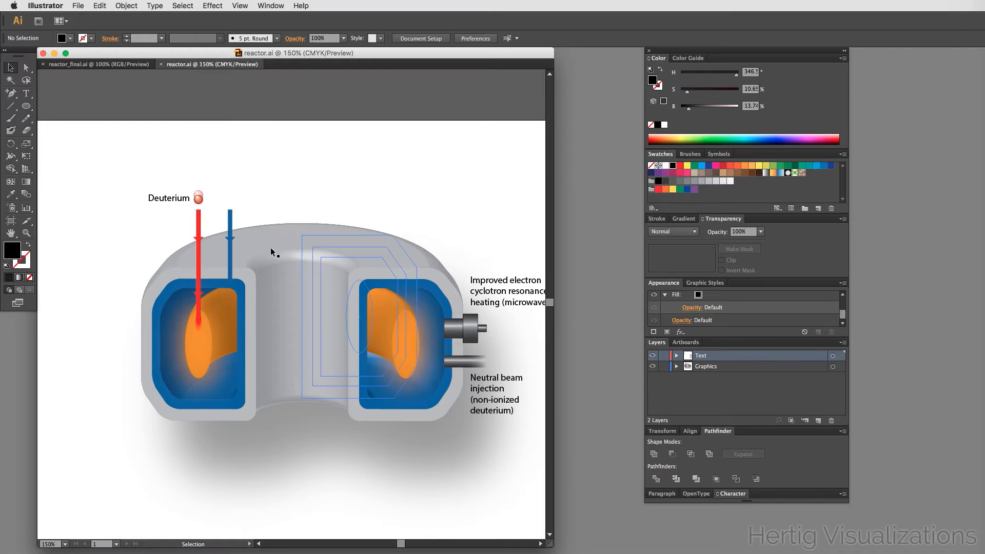
left_click_drag(26, 106, 52, 105)
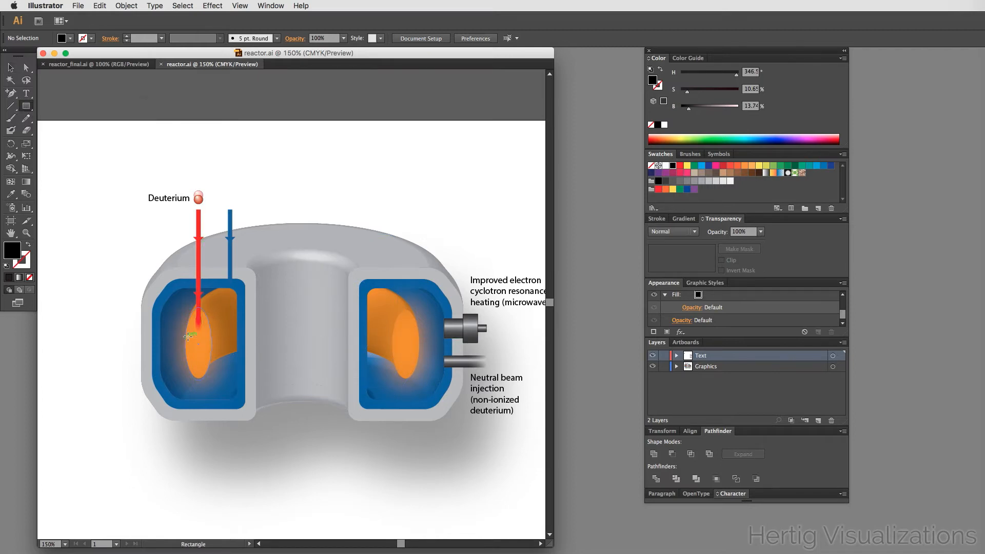
left_click_drag(189, 336, 205, 346)
left_click_drag(205, 346, 207, 348)
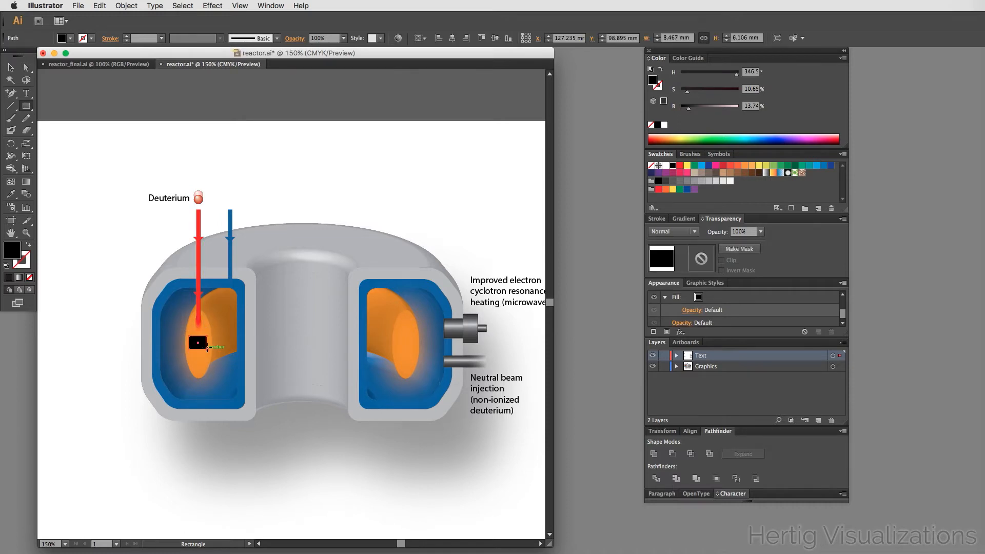
left_click(27, 248)
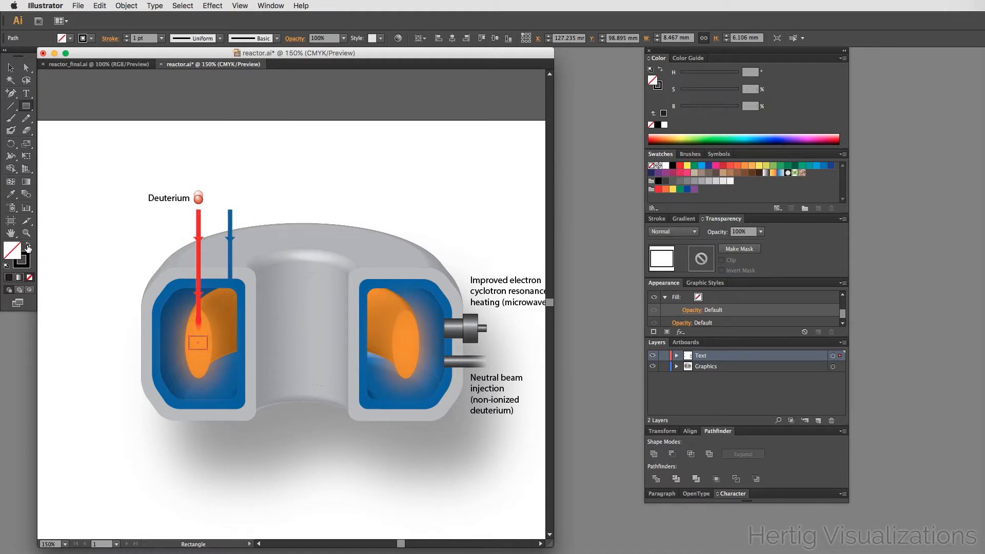
key("x")
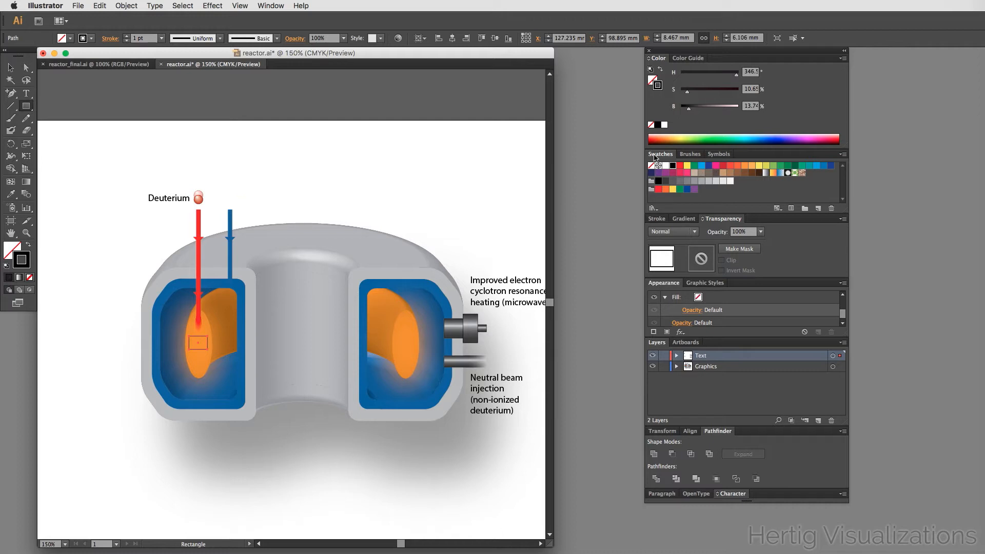
left_click(665, 166)
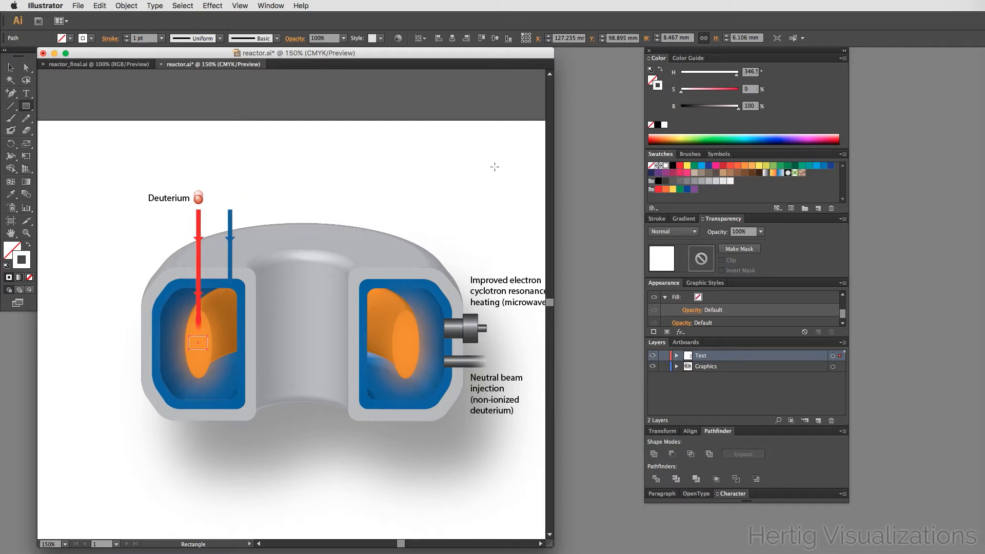
- Draw a large rectangle about 56 × 41 mm below the reactor, under its shadow
key("v")
left_click(97, 321)
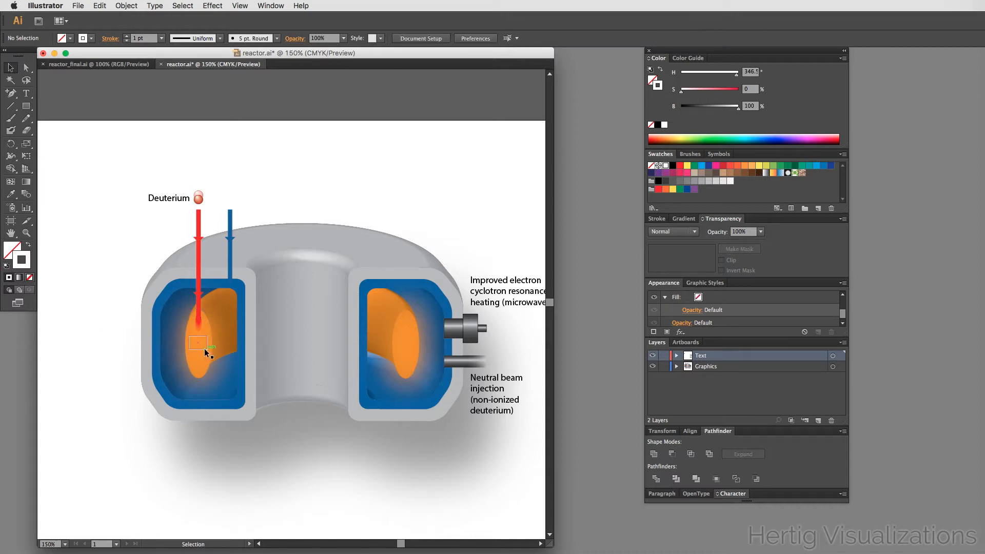
scroll(274, 421, "down", 2)
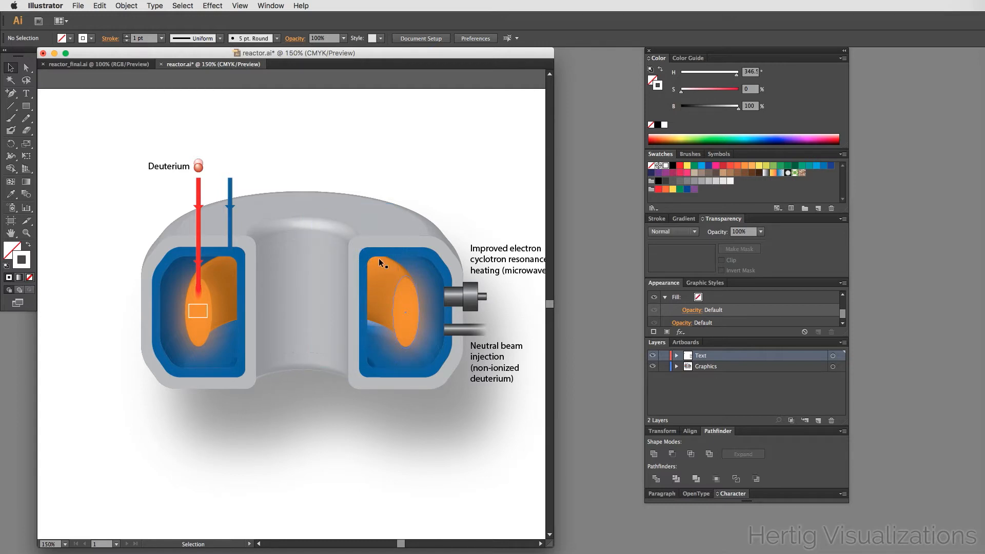
scroll(378, 257, "down", 2)
scroll(378, 257, "down", 5)
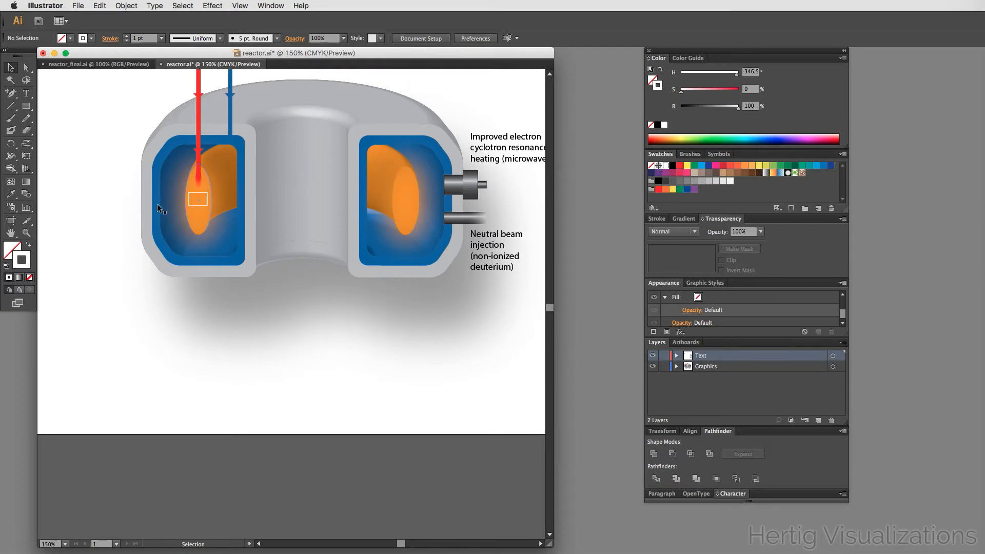
left_click_drag(195, 207, 464, 378)
left_click(503, 392)
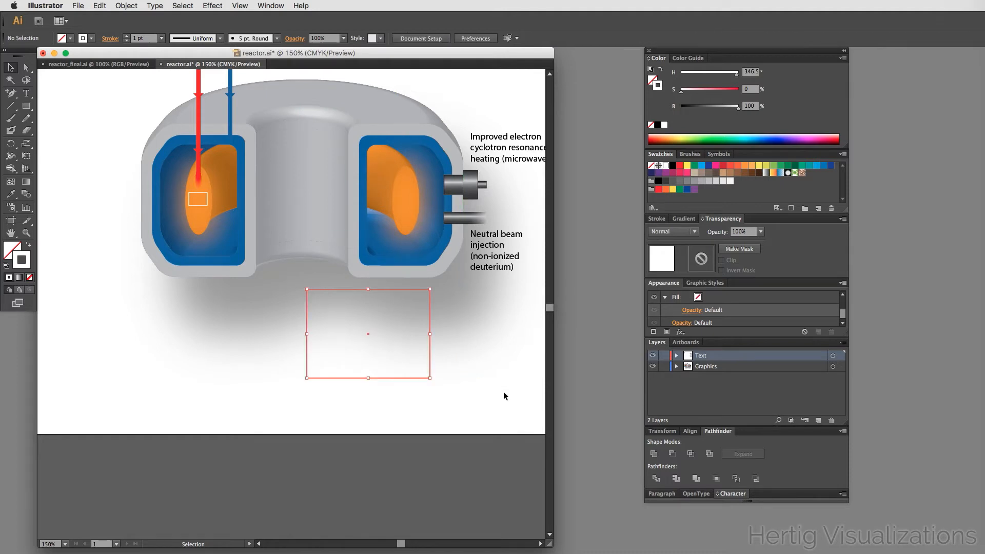
left_click(336, 289)
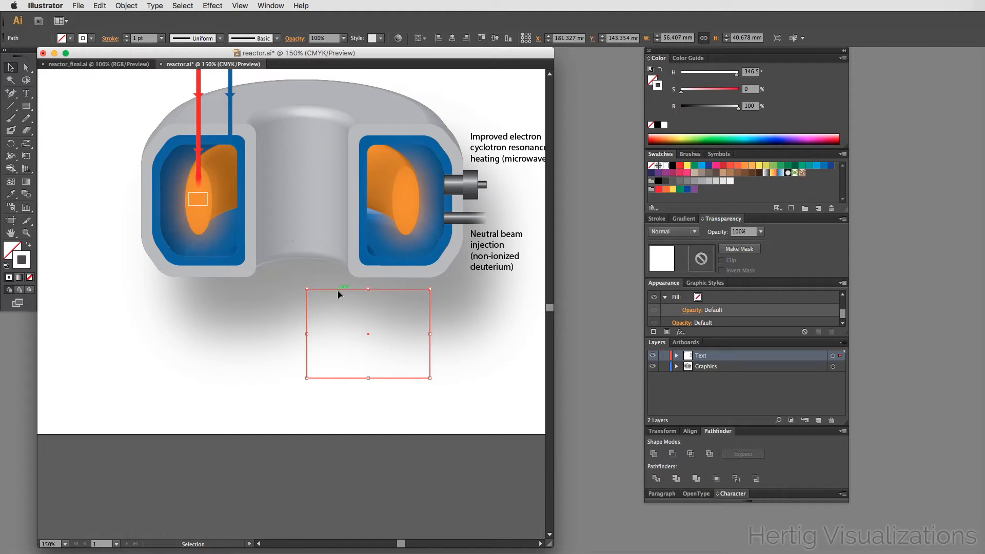
- Give the large rectangle a white fill and a light grey stroke
left_click(28, 246)
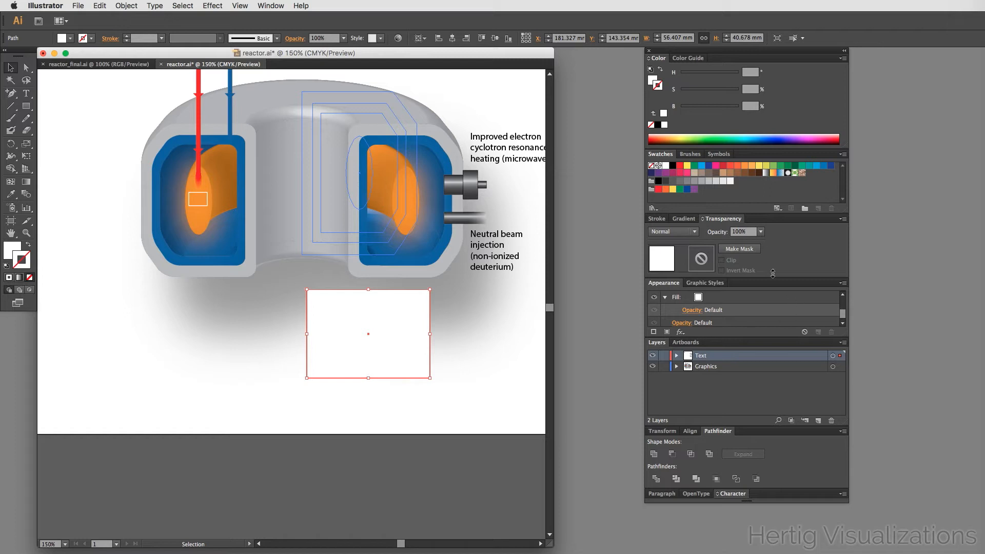
left_click(694, 182)
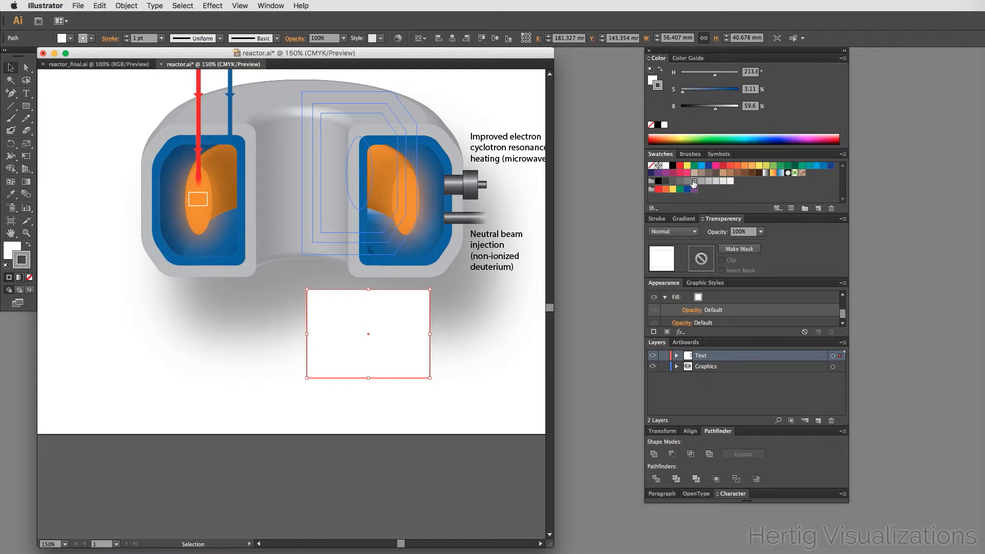
left_click(441, 396)
- Check the reference illustration, then set the large rectangle's opacity to 40%
left_click(97, 64)
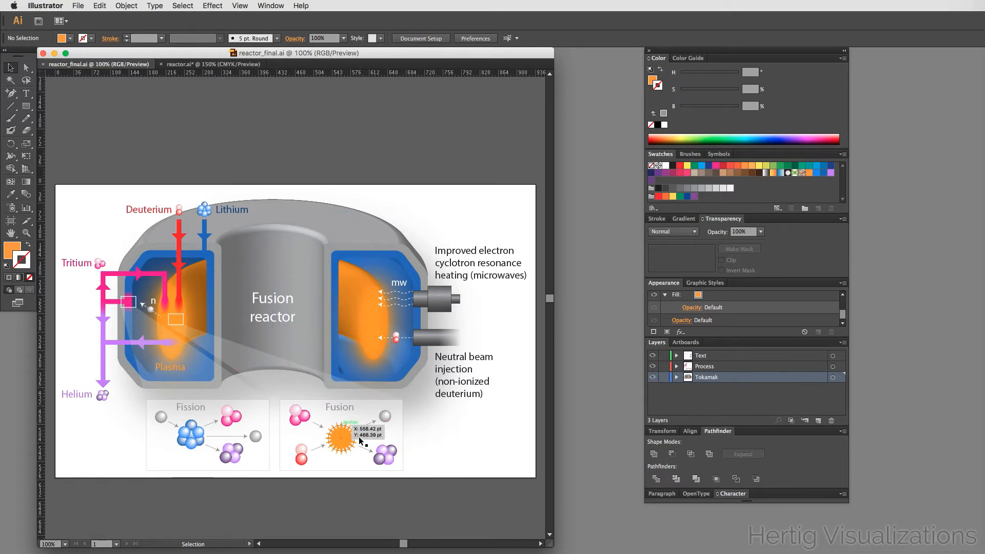
left_click(217, 63)
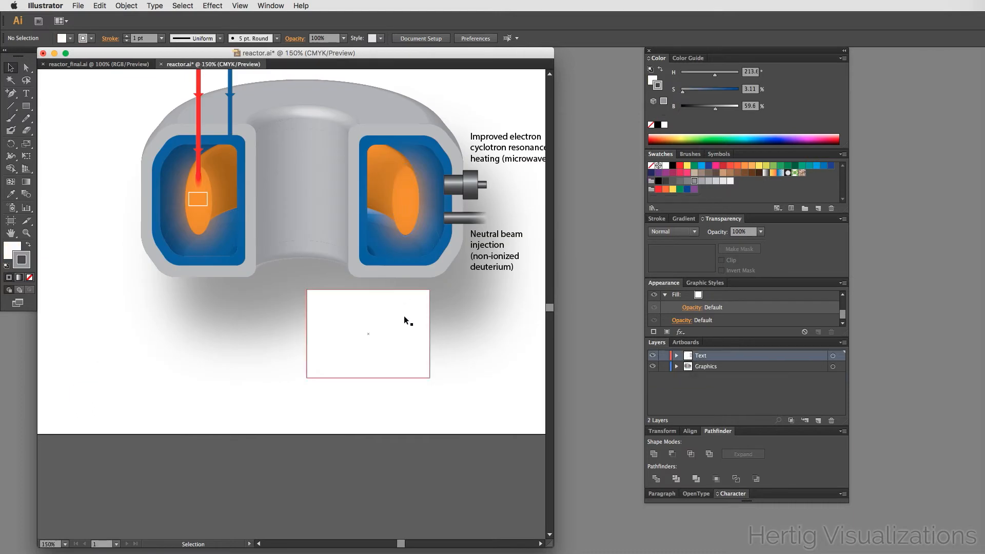
left_click(403, 327)
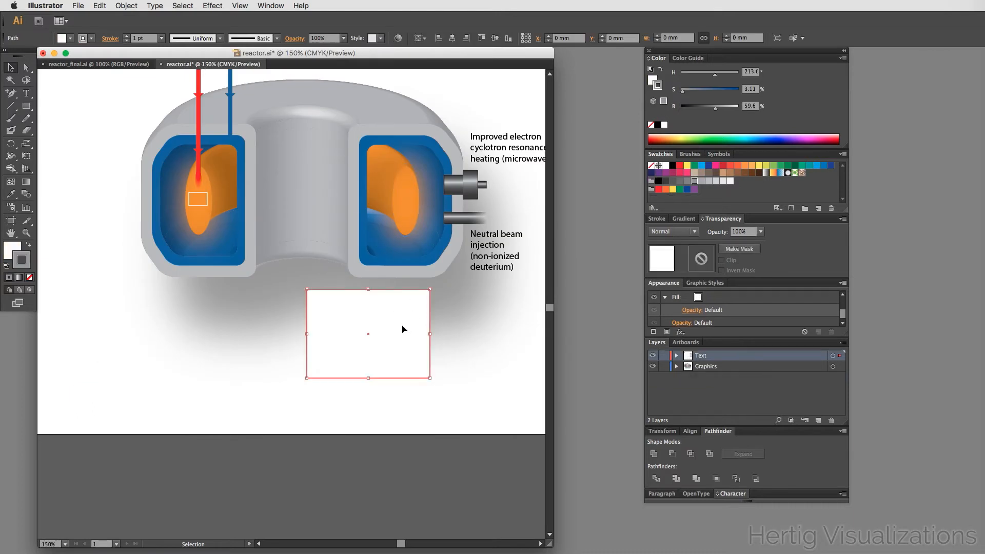
left_click(736, 231)
type("40")
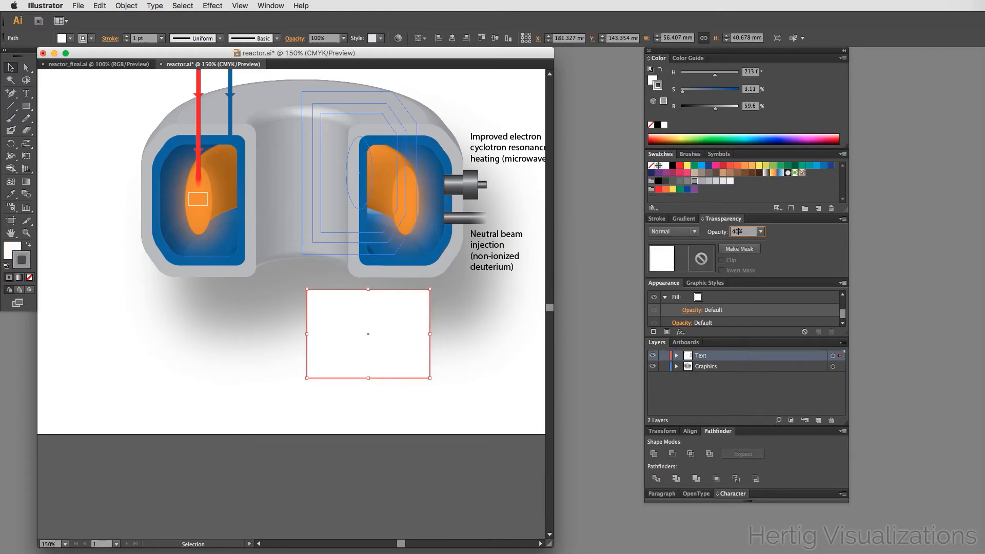
key("Return")
left_click(445, 469)
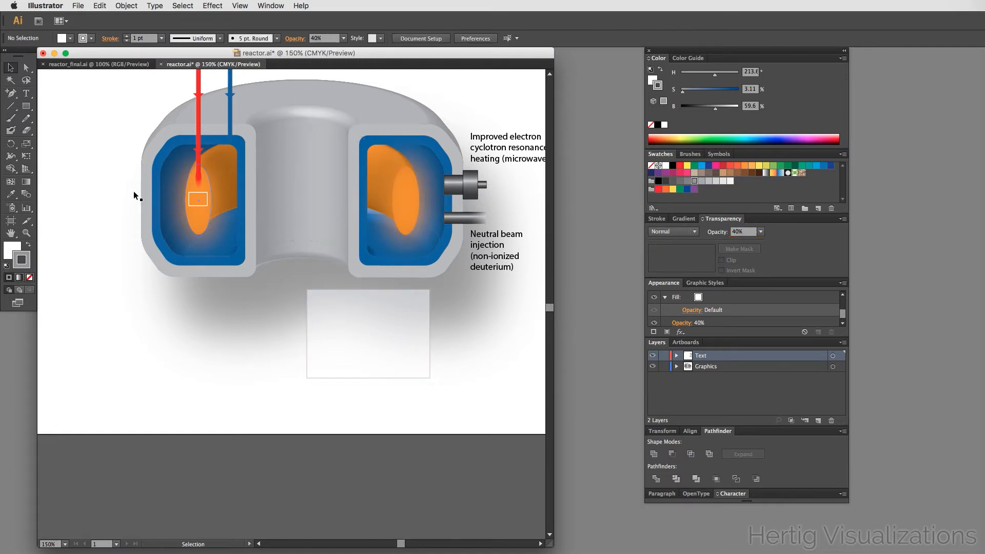
- Set the large rectangle's stroke weight to 0.5 pt
left_click_drag(106, 188, 97, 241)
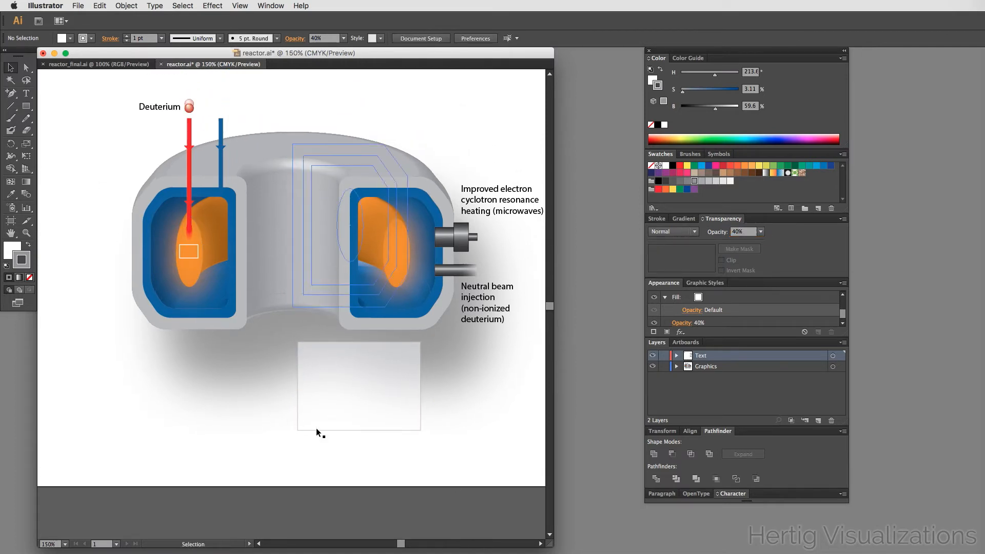
left_click(342, 413)
left_click(136, 38)
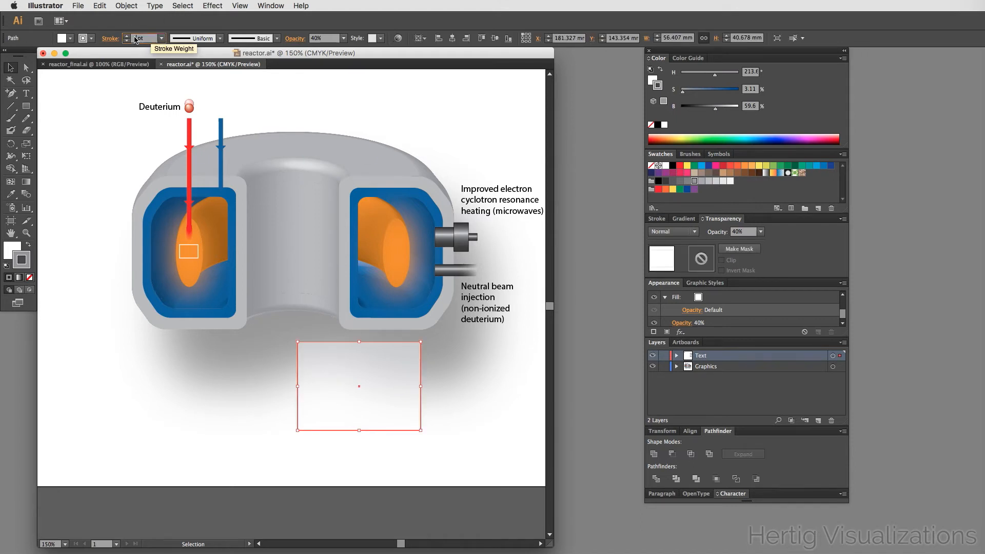
type("0.5")
key("Tab")
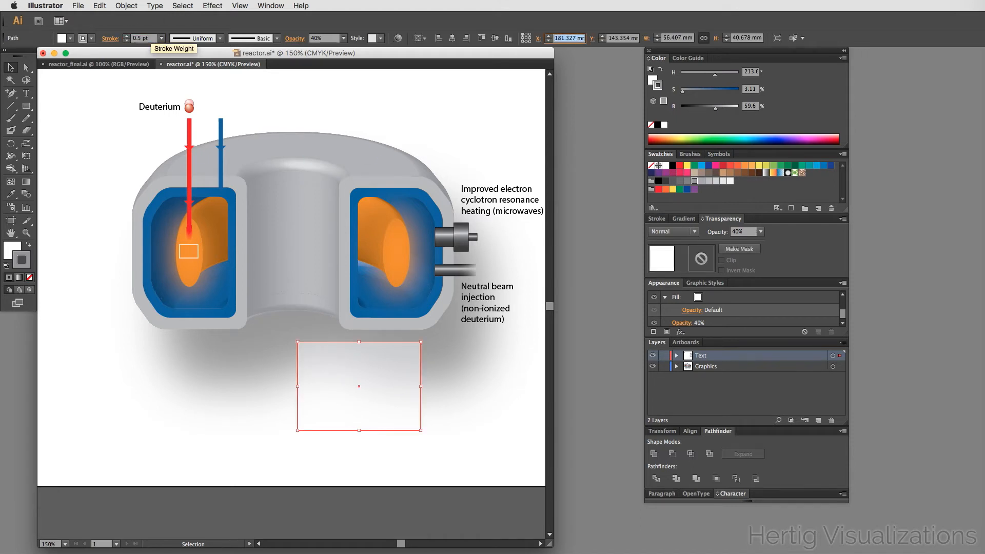
left_click(477, 465)
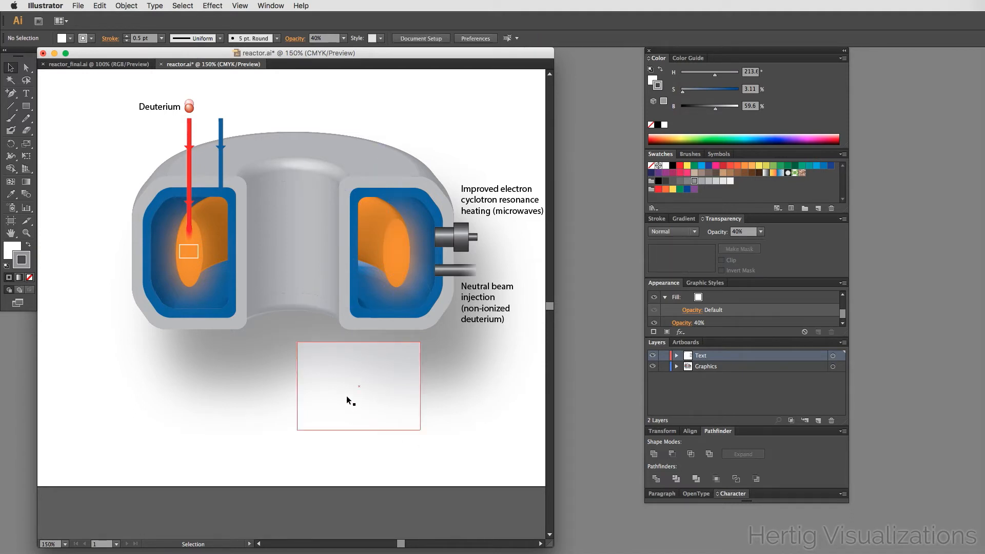
- Duplicate the small plasma rectangle below itself and move its bottom anchors to the large rectangle's top corners, forming a wedge
left_click(221, 405)
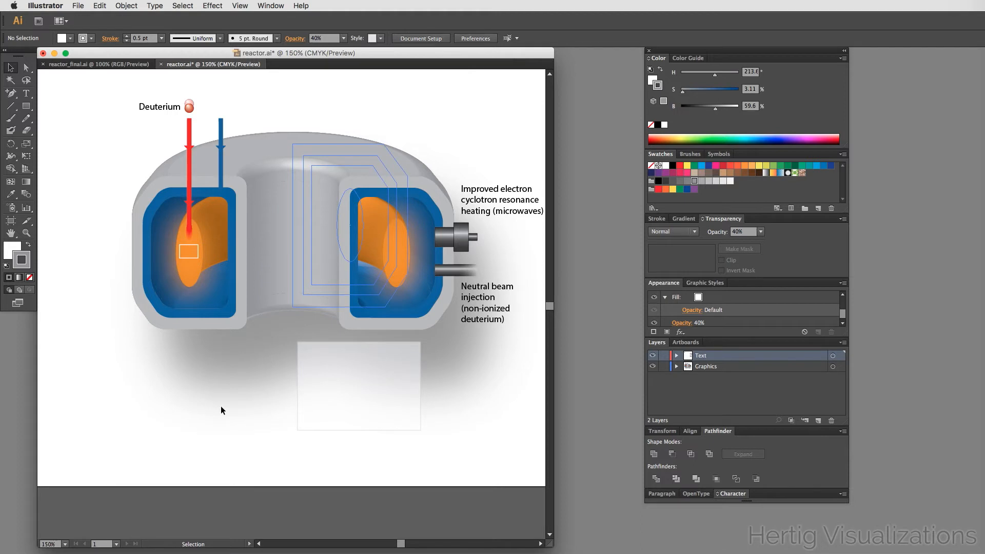
left_click(139, 428)
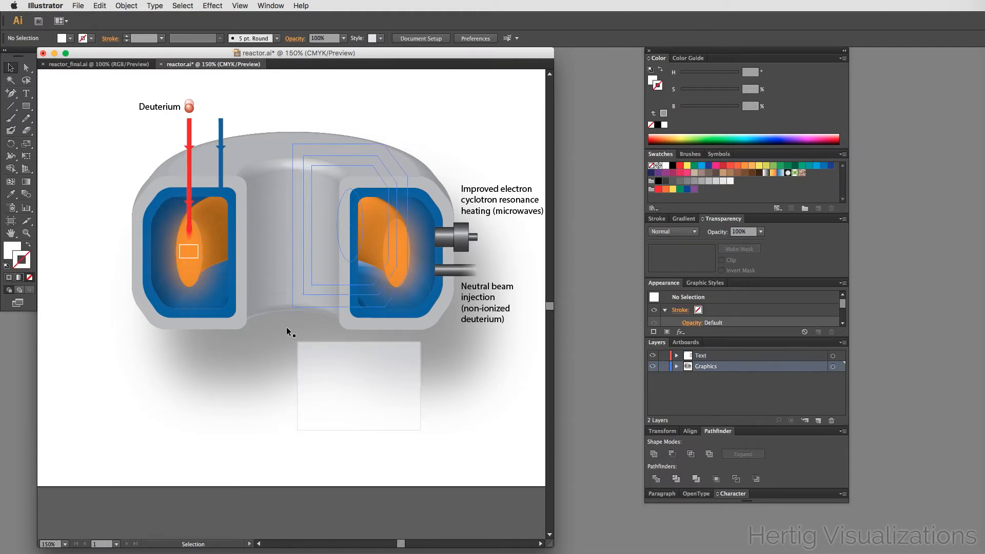
key("a")
left_click_drag(164, 235, 431, 386)
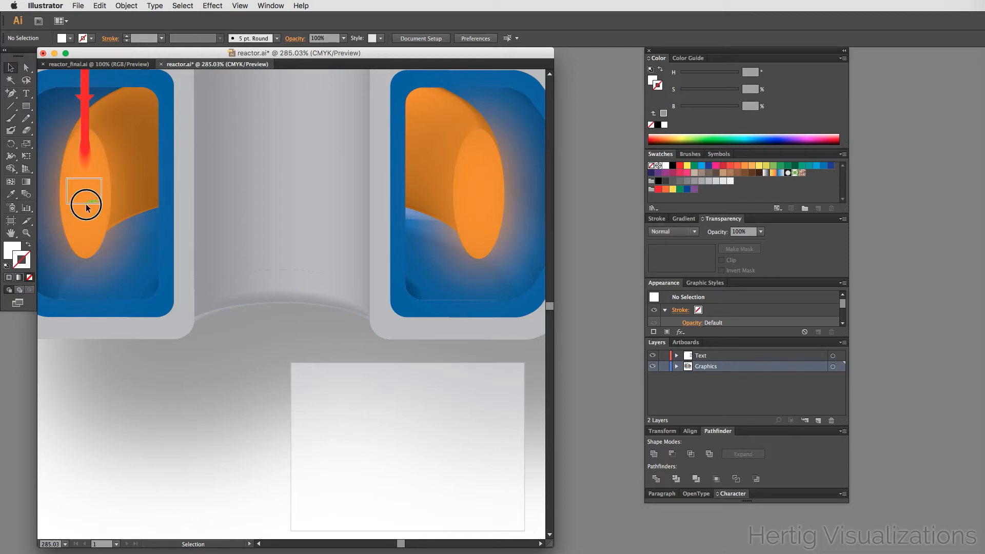
left_click_drag(86, 208, 85, 230)
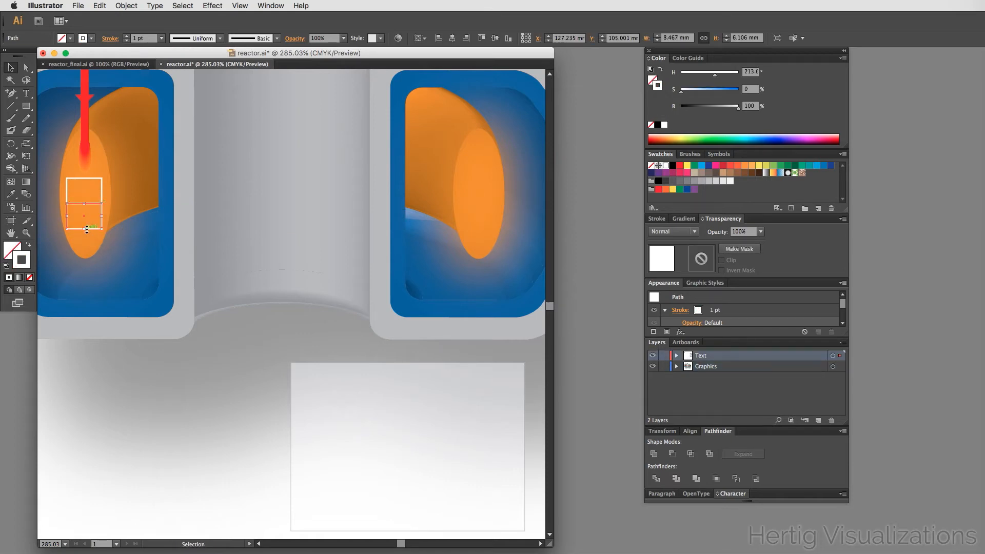
key("a")
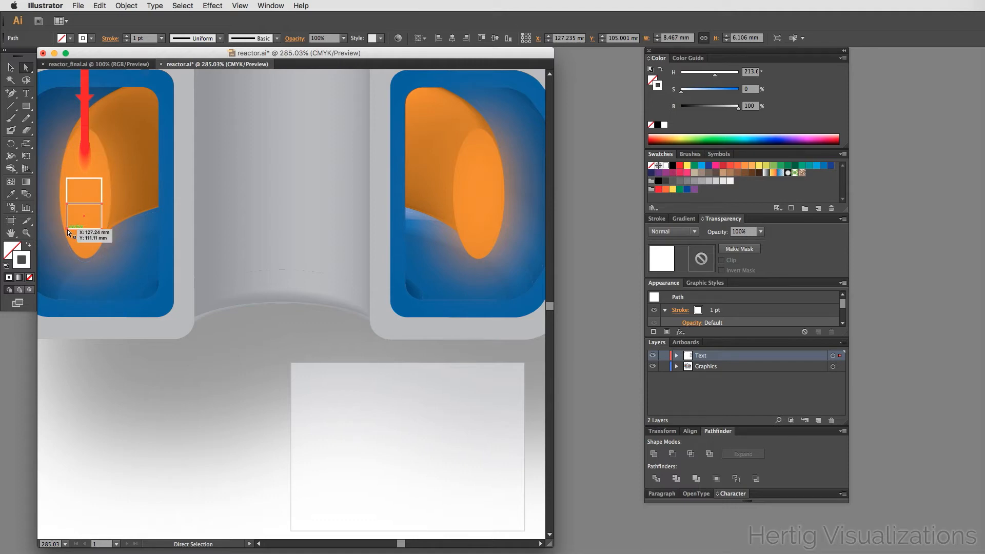
left_click(100, 228)
left_click_drag(100, 229, 500, 362)
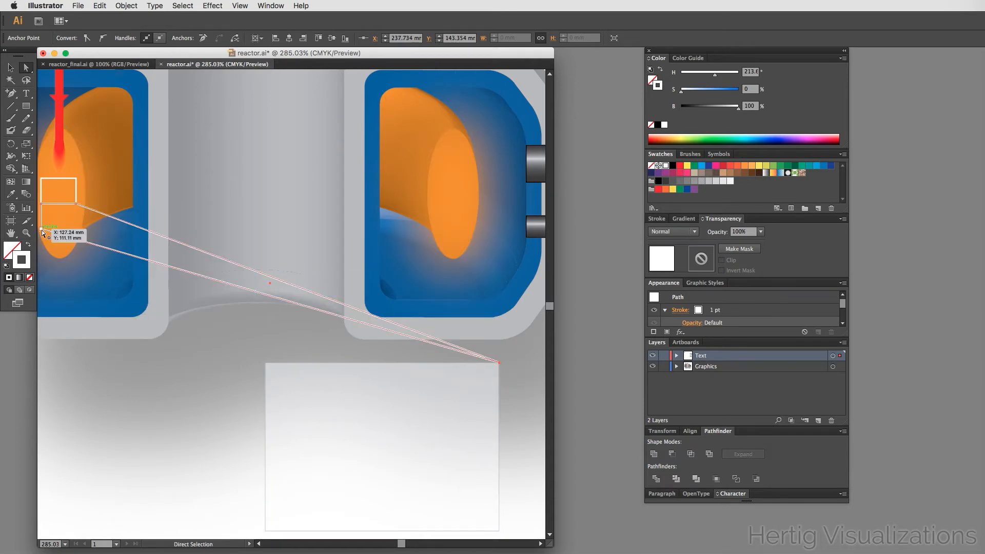
left_click_drag(42, 230, 276, 364)
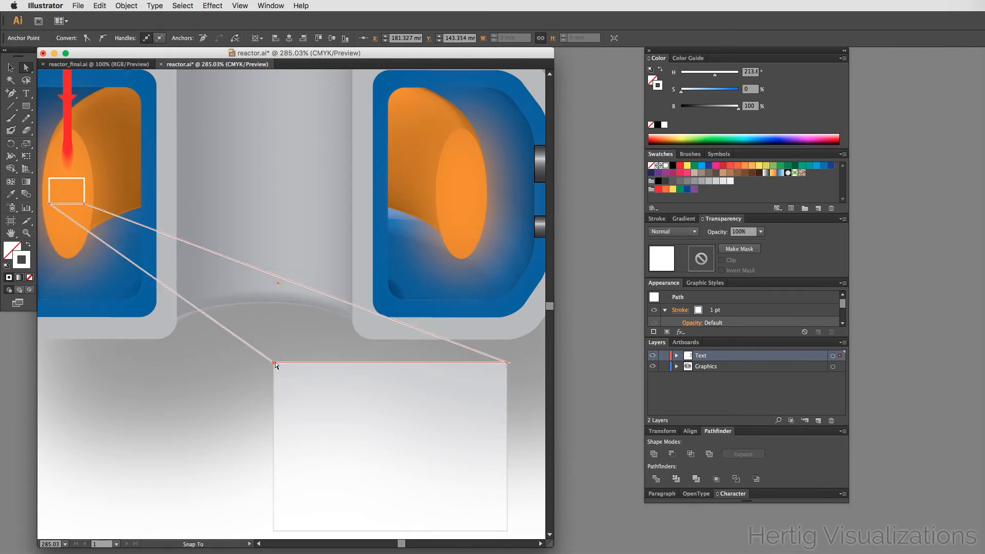
- Give the wedge a light grey fill, no stroke, and 25% opacity
key("v")
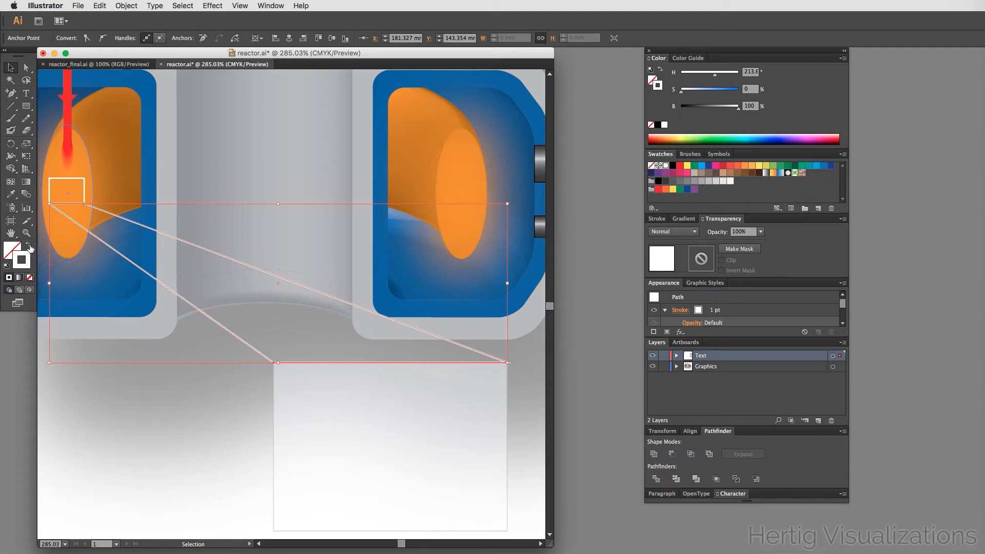
left_click(30, 246)
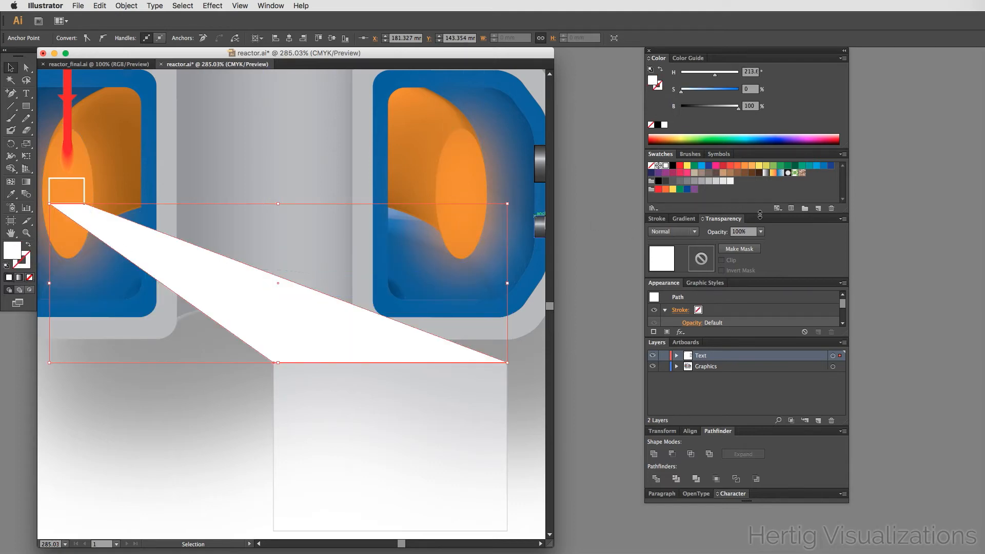
left_click(716, 181)
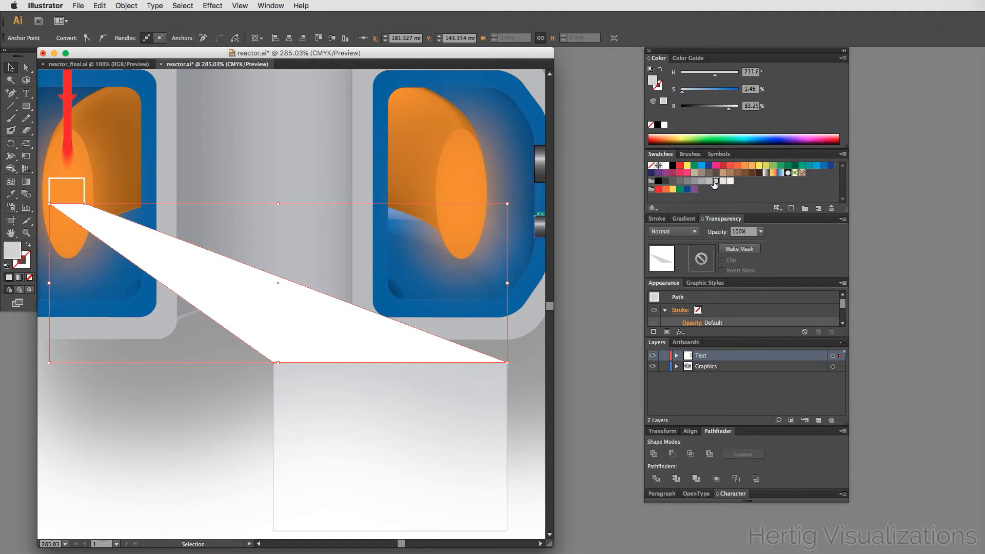
left_click(737, 232)
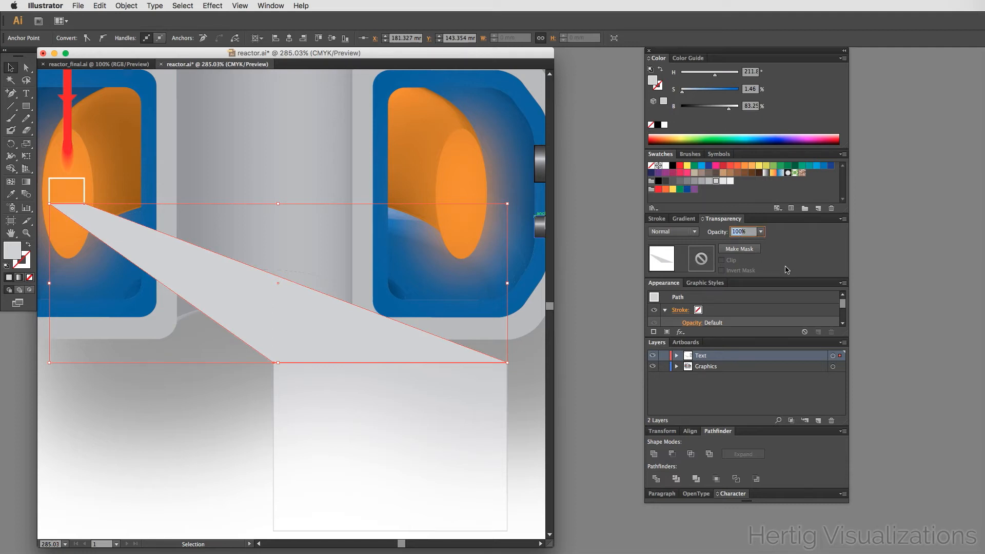
type("25")
left_click(277, 430, "shift")
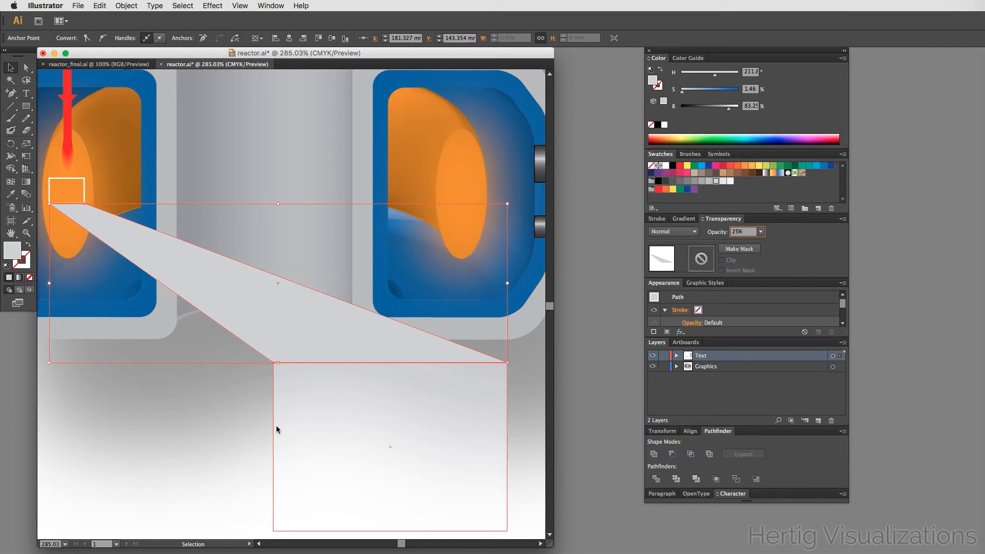
key("Return")
left_click(99, 459)
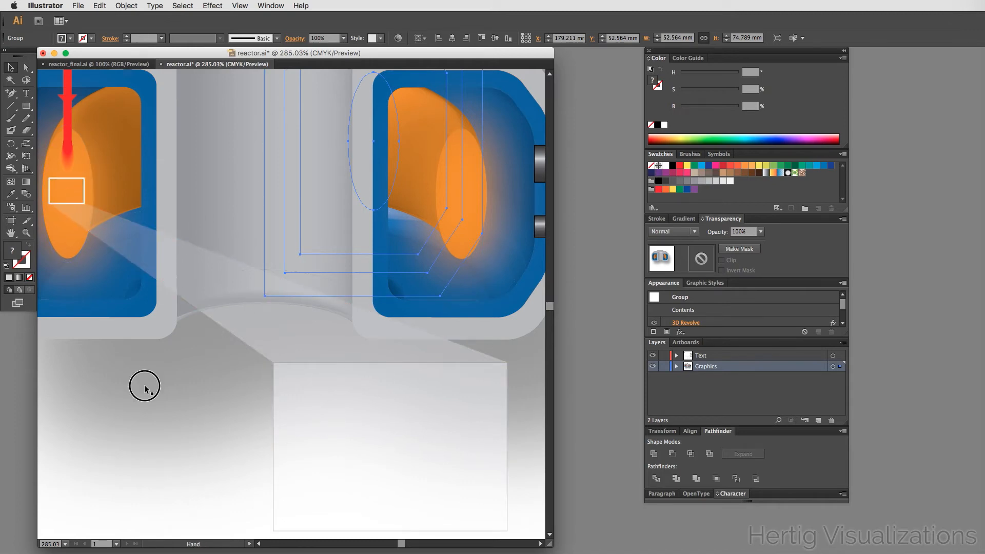
left_click_drag(208, 389, 213, 389)
scroll(214, 388, "left", 3)
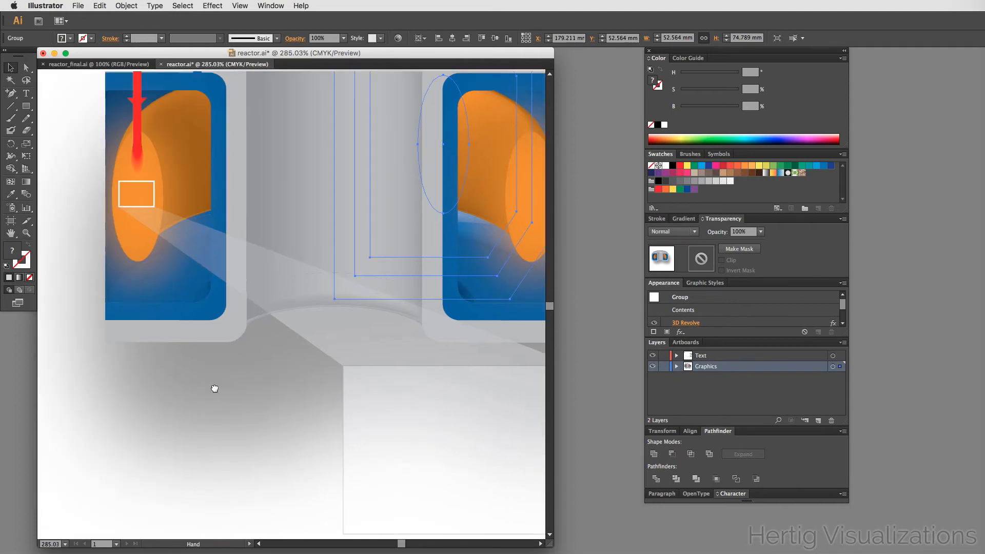
left_click(155, 193)
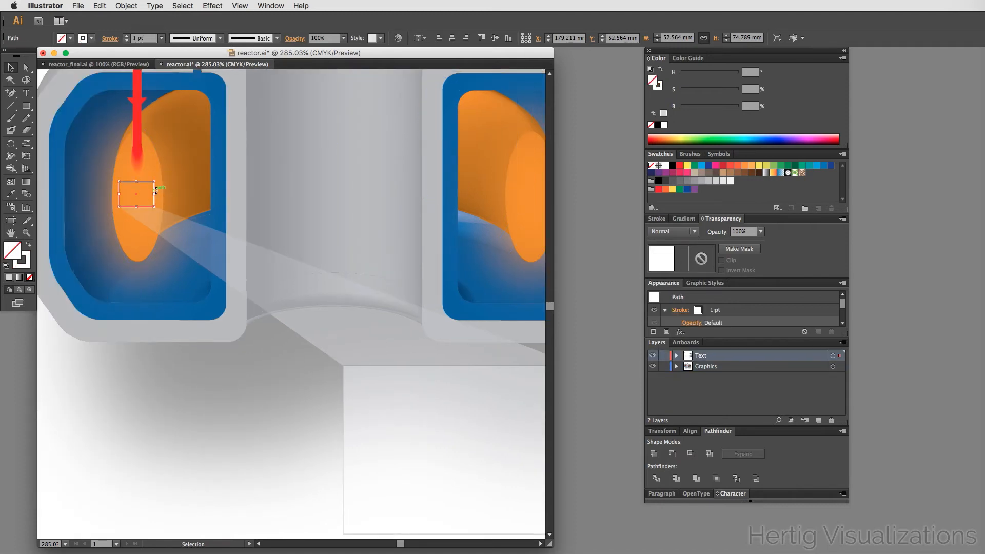
left_click(312, 288, "shift")
left_click(373, 433, "shift")
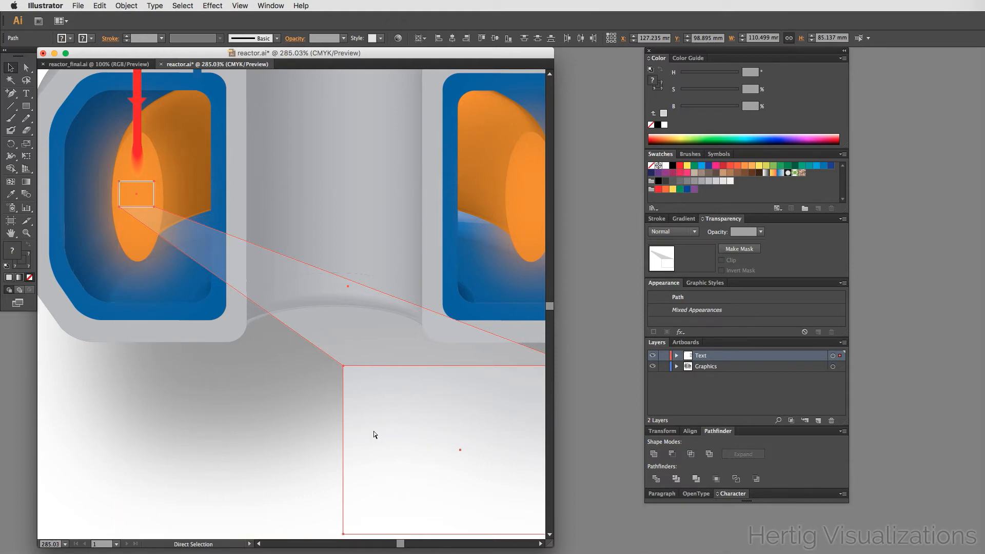
key("Delete")
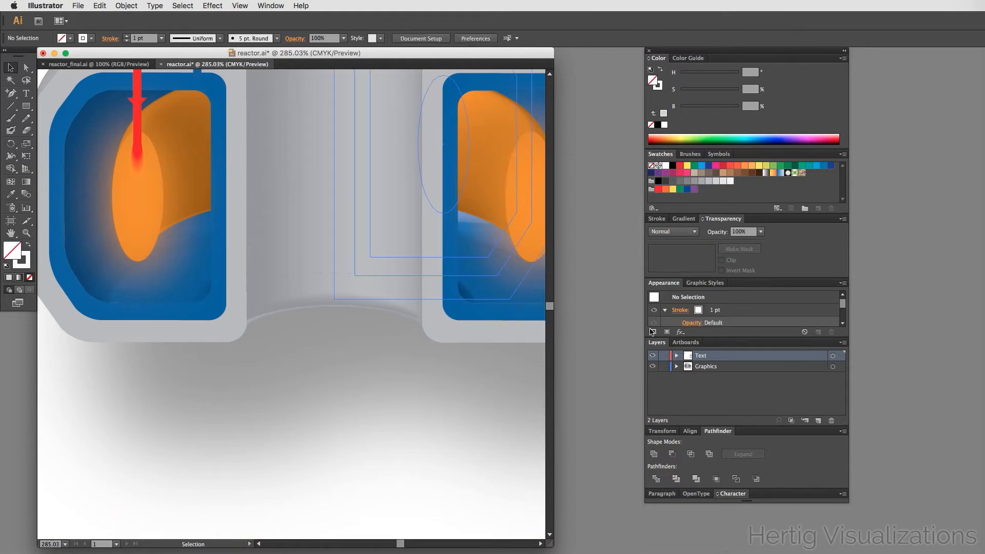
left_click(703, 367)
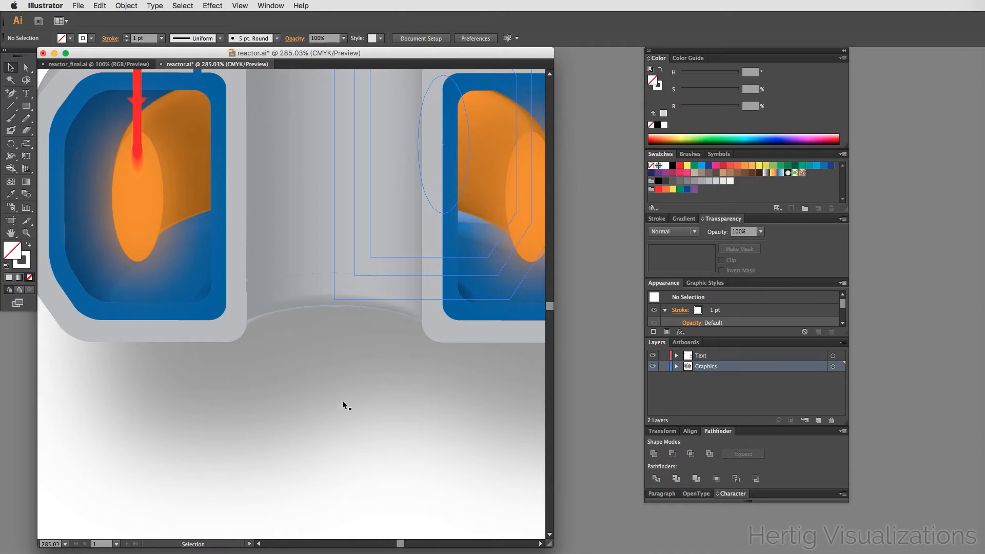
key("a")
key("v")
key("a")
key("v")
- Zoom out and examine the whole reactor with the wedge and the inset rectangle below it
left_click(343, 401)
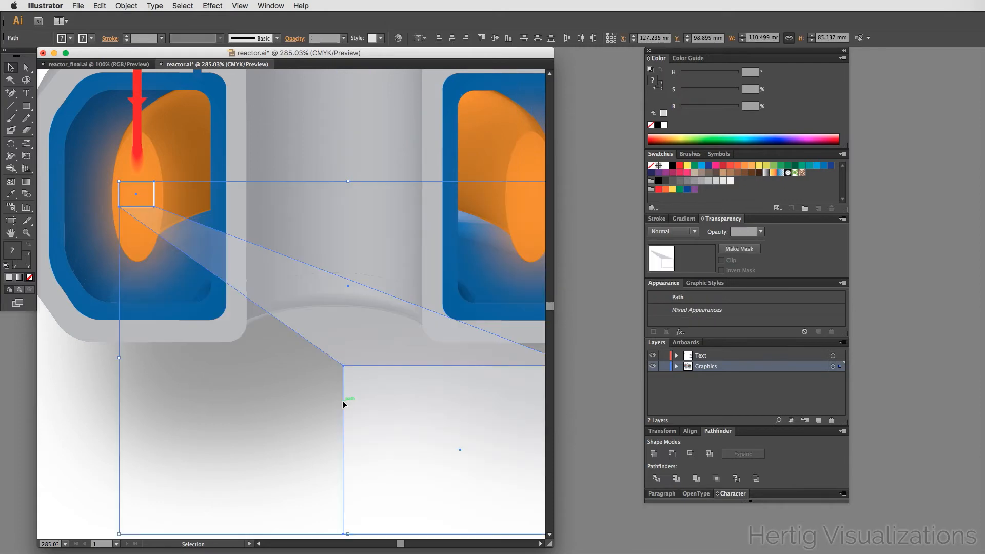
left_click(96, 420)
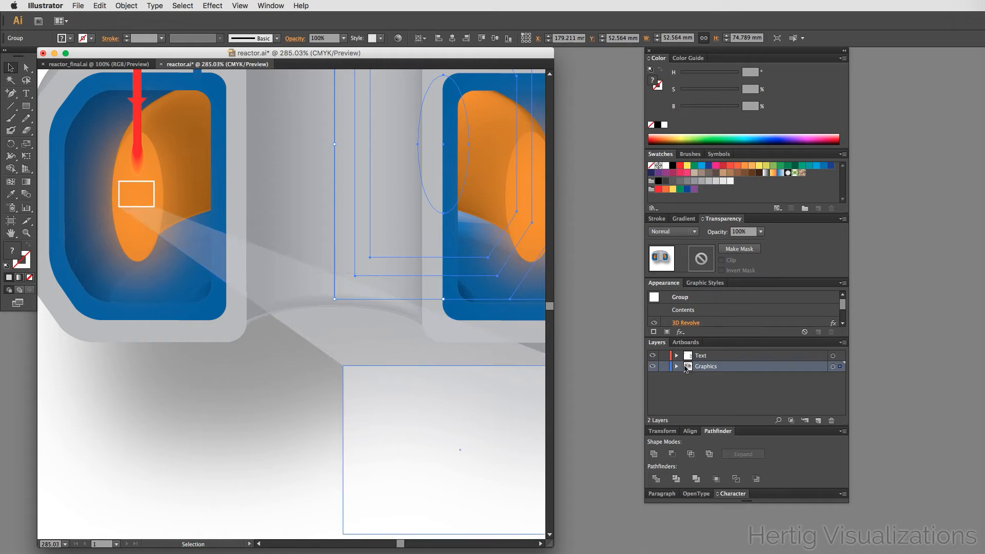
left_click(219, 440)
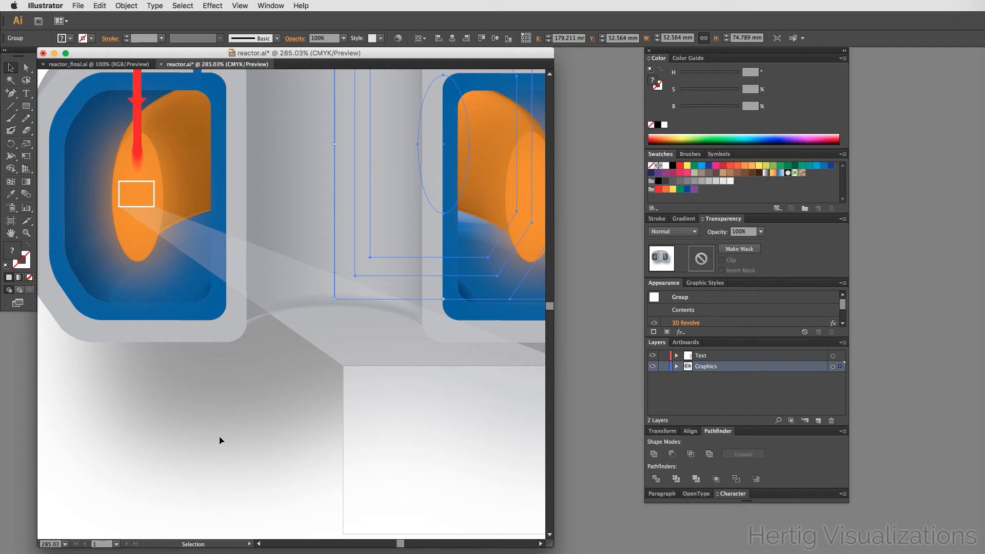
left_click(383, 390, "alt+super")
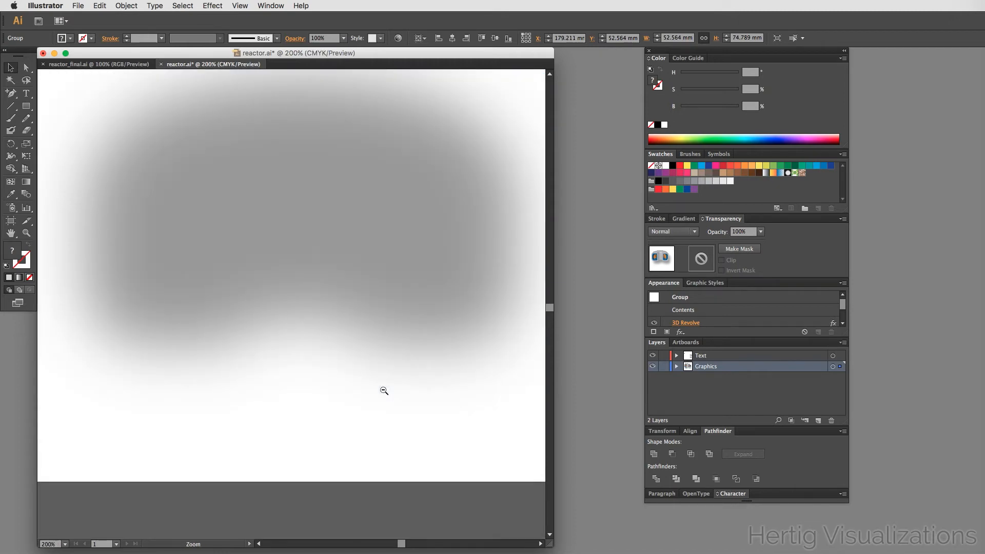
left_click(384, 391, "alt+super")
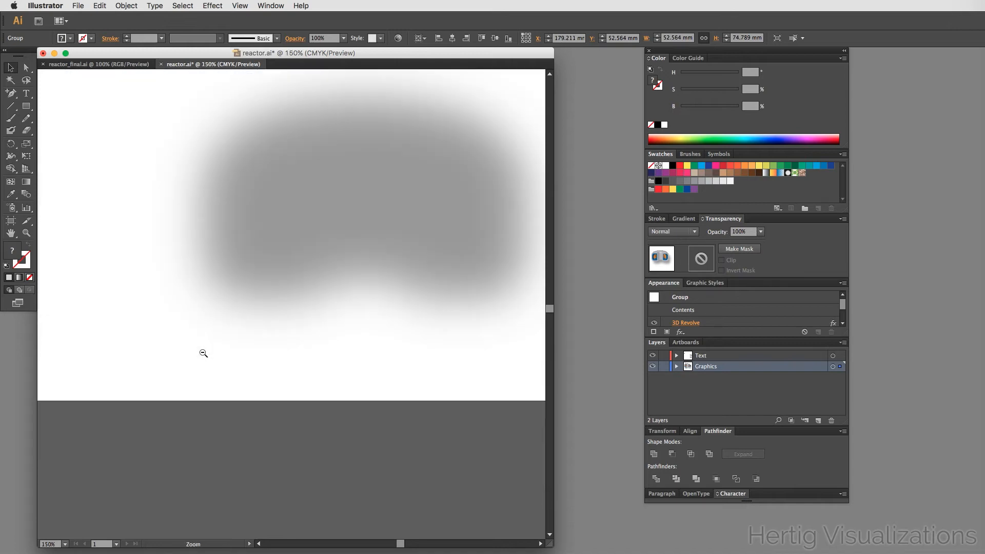
scroll(269, 422, "up", 5)
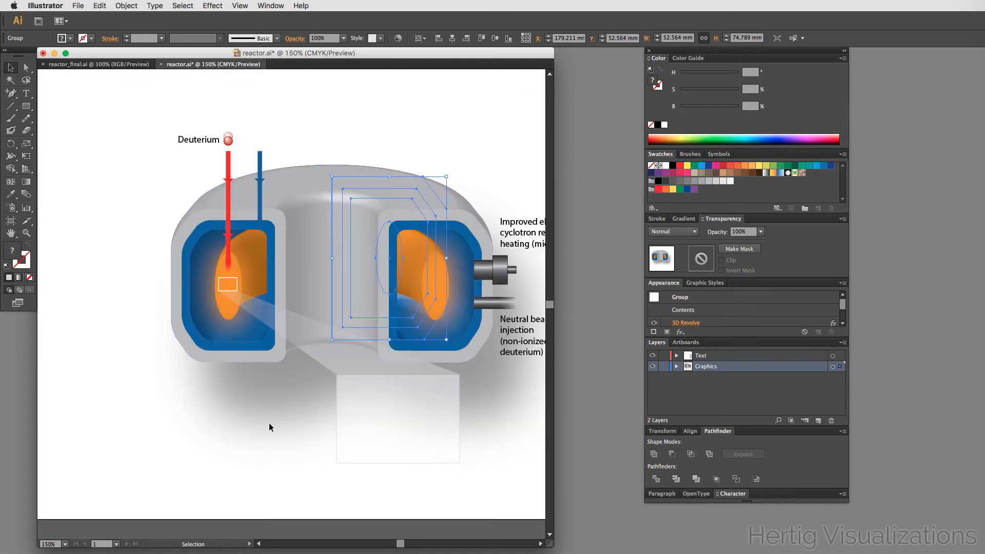
left_click(216, 438)
scroll(309, 269, "down", 12)
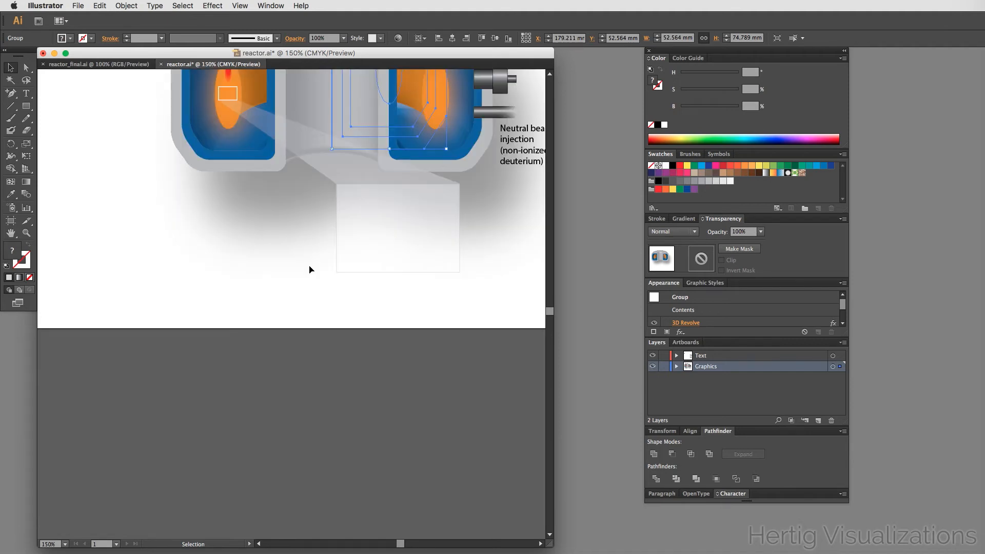
scroll(309, 269, "up", 8)
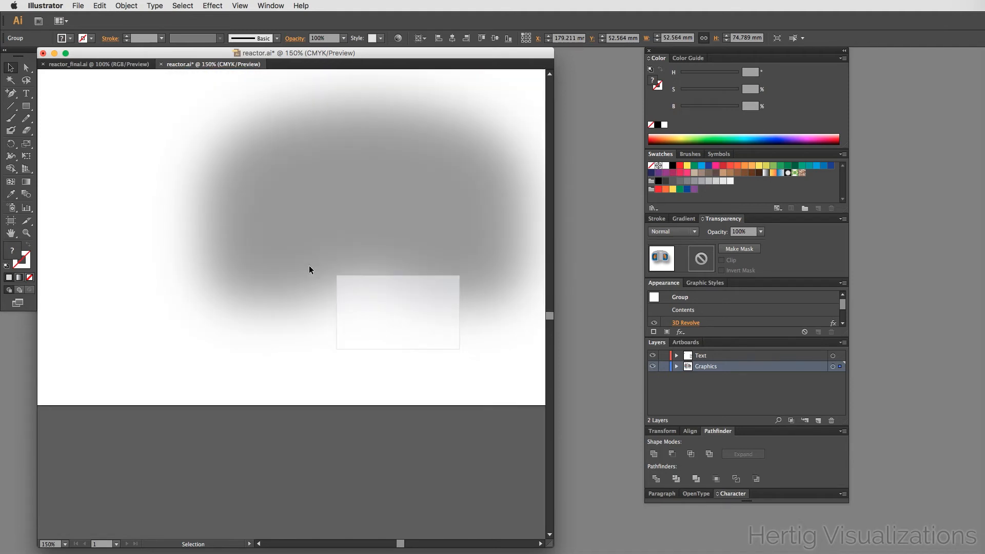
scroll(309, 266, "up", 5)
left_click(428, 234)
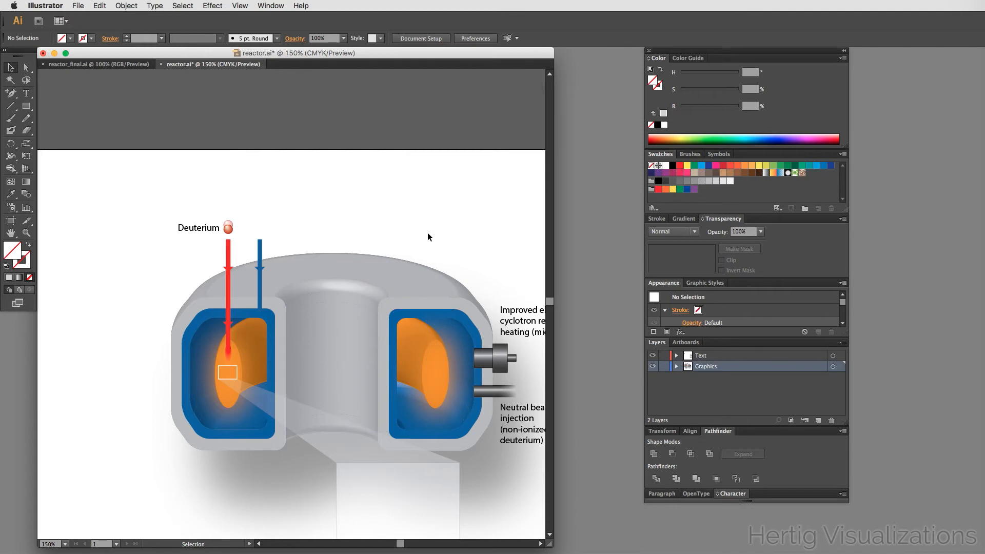
scroll(429, 237, "down", 2)
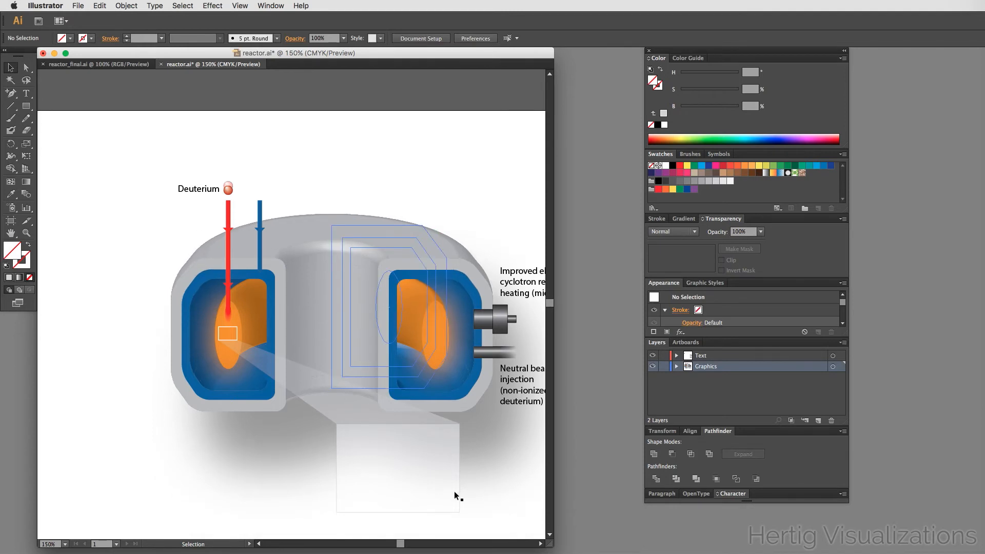
scroll(222, 414, "down", 1)
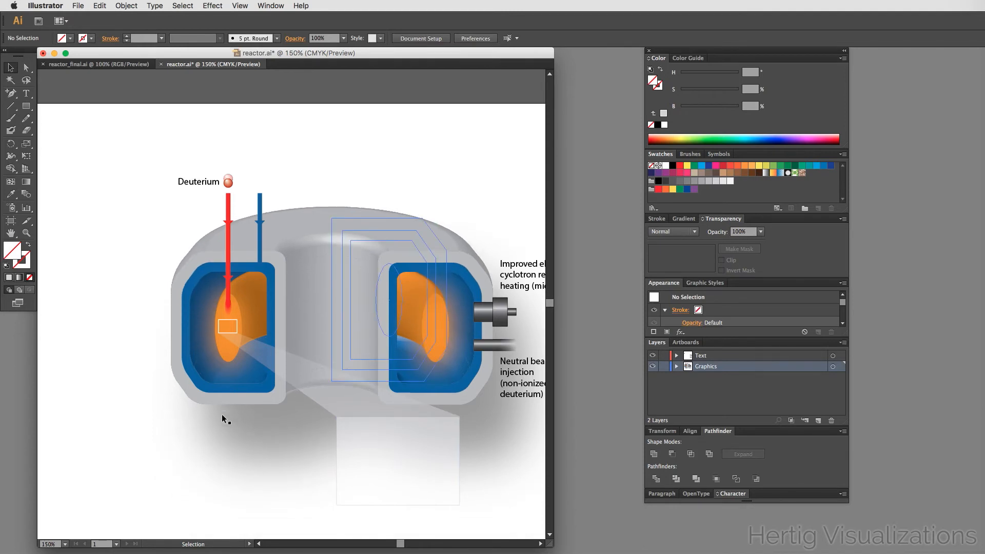
- Compare with the reference illustration, then duplicate the deuterium sphere into the inset rectangle
left_click(116, 65)
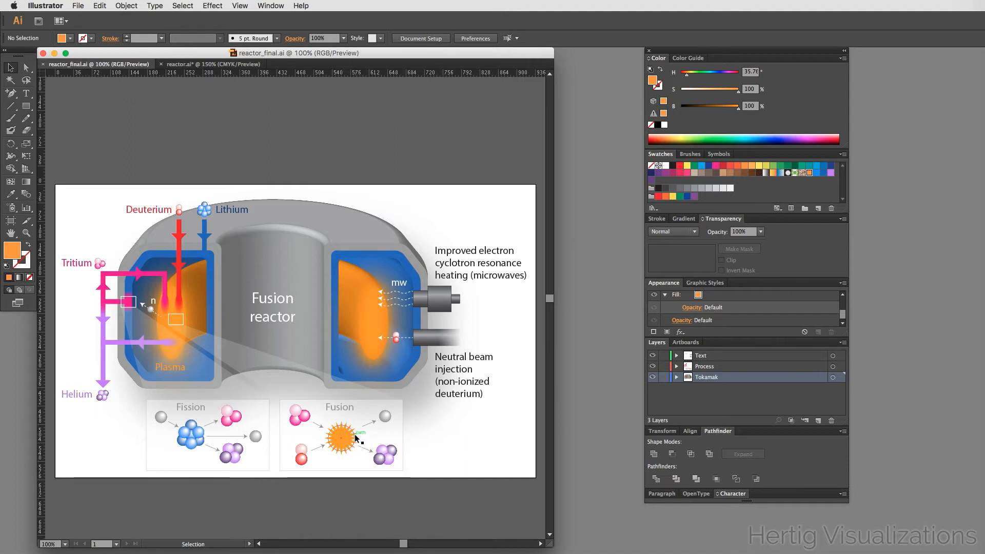
left_click(187, 66)
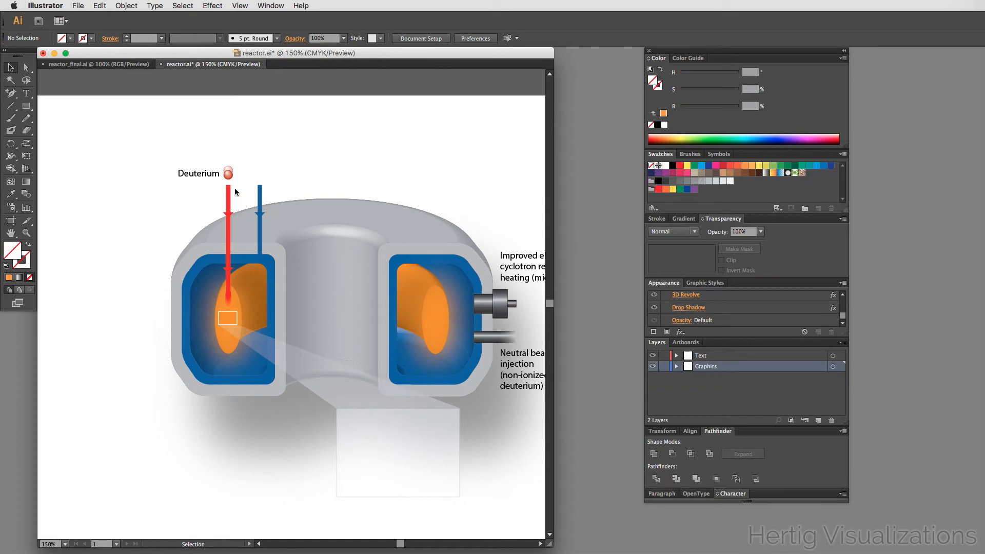
left_click_drag(228, 176, 352, 483)
left_click(106, 65)
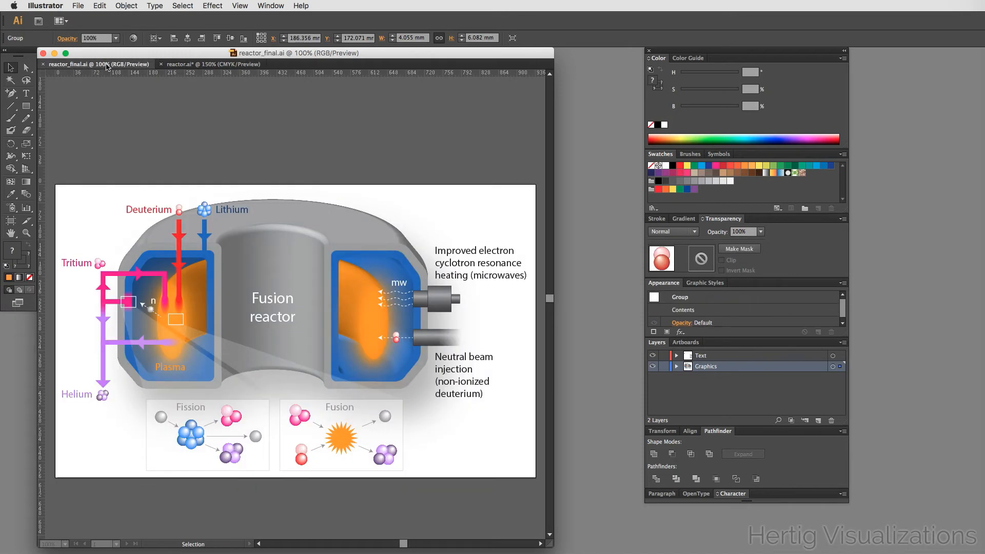
left_click(207, 64)
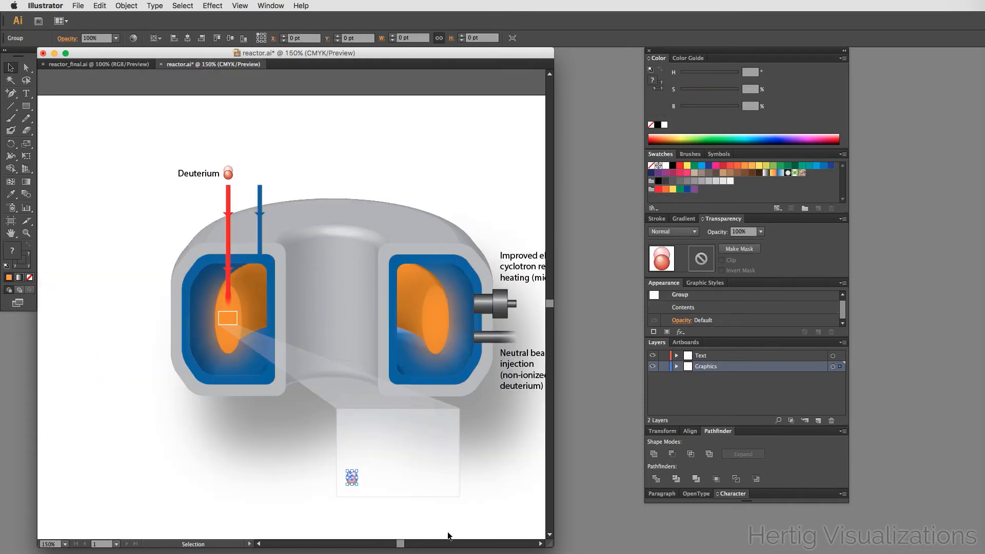
- Zoom into the inset to inspect the sphere copy, then undo the duplication
left_click(463, 514)
key("super+space")
left_click_drag(324, 406, 472, 506)
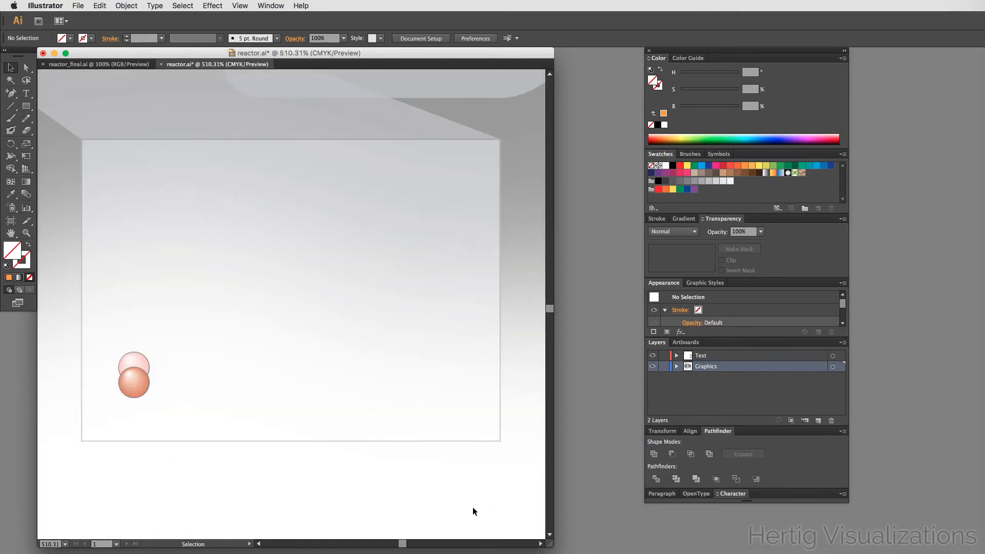
left_click(130, 377)
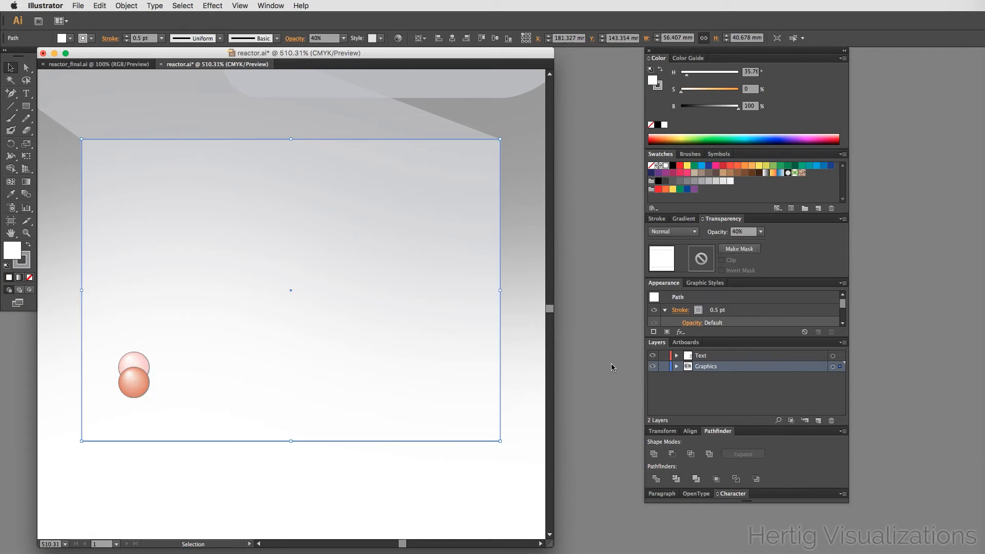
left_click(199, 354, "alt+super")
left_click(199, 354, "alt+super")
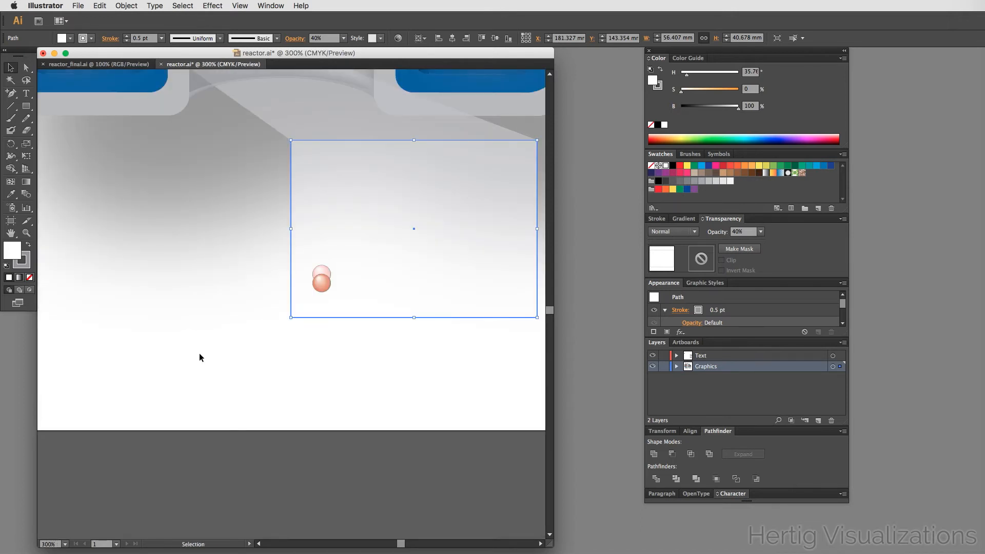
scroll(199, 352, "up", 2)
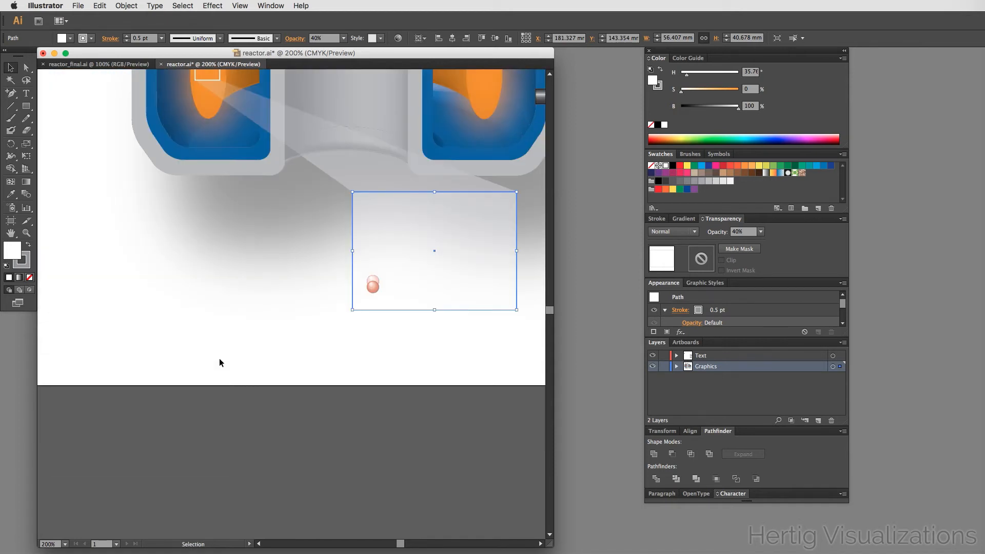
scroll(219, 358, "up", 1)
scroll(219, 358, "up", 8)
key("super+z")
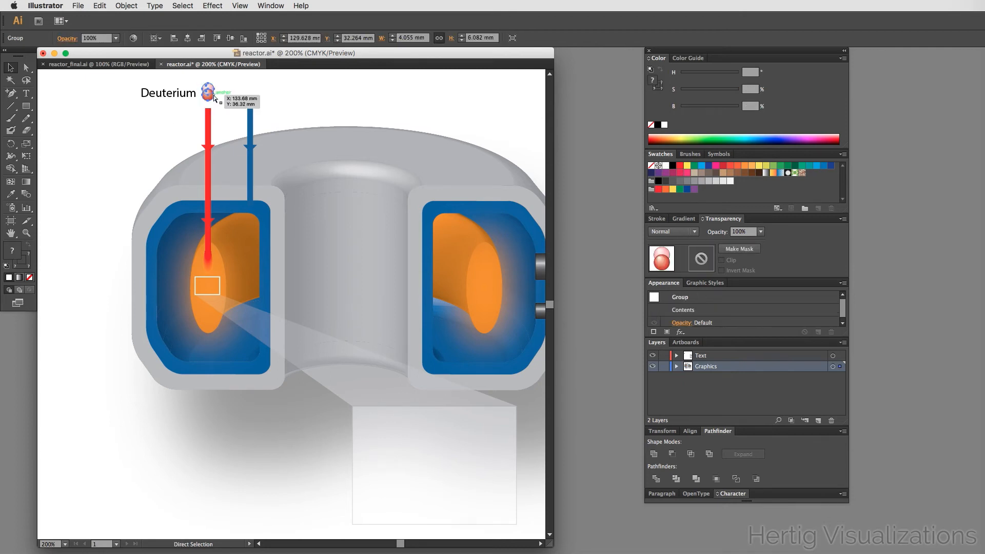
- Duplicate the deuterium sphere again into the upper-left area of the inset rectangle
scroll(248, 318, "down", 2)
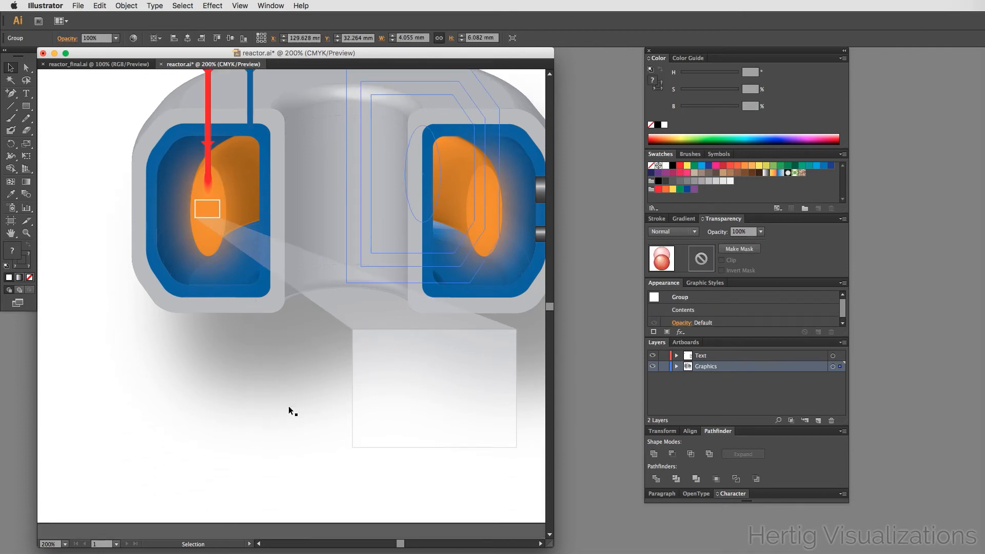
scroll(245, 340, "up", 4)
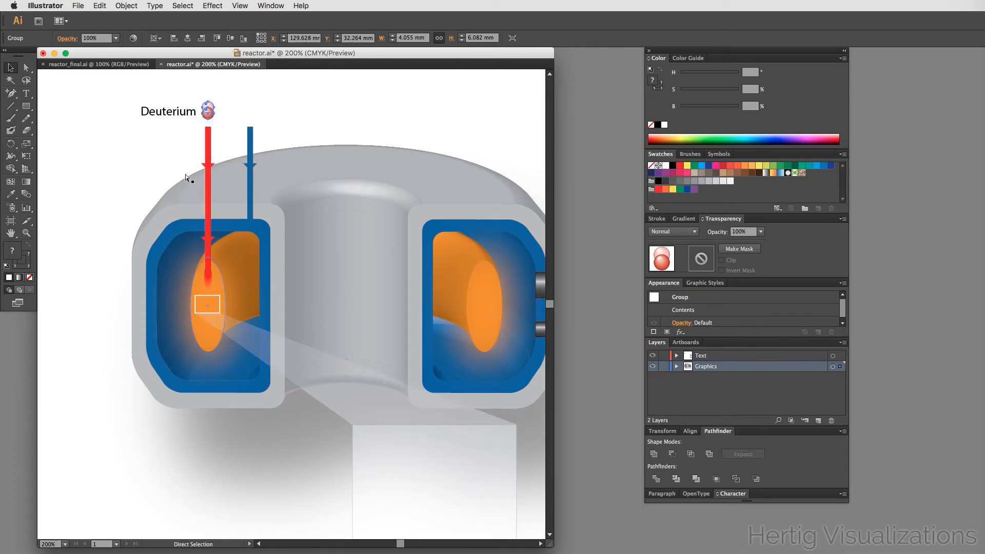
key("v")
left_click_drag(205, 115, 369, 453)
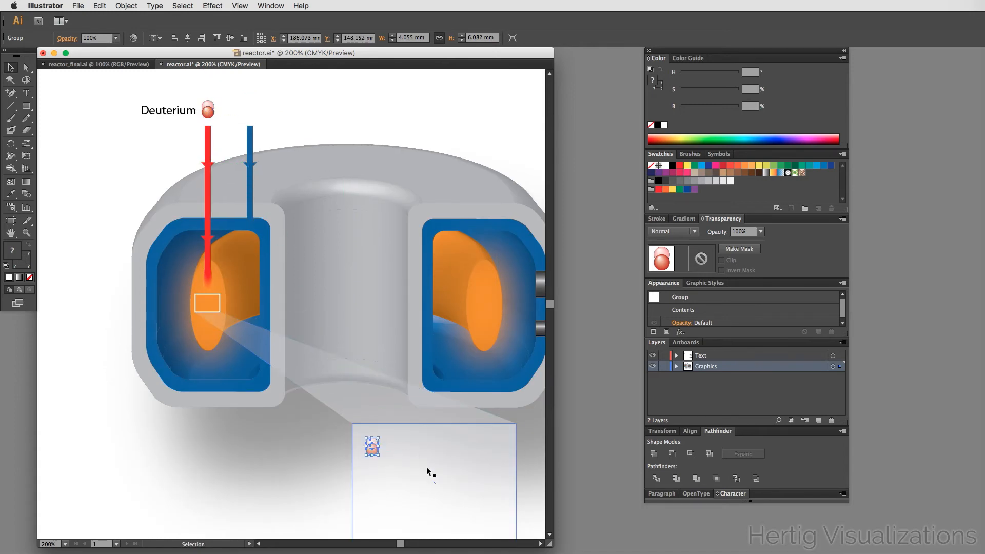
scroll(427, 469, "down", 3)
left_click(292, 467)
scroll(292, 471, "up", 3)
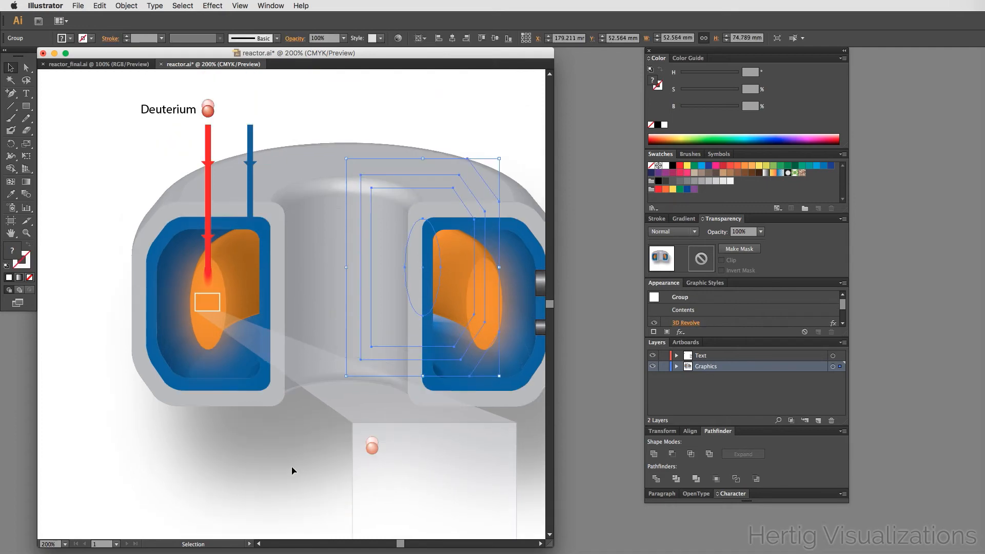
scroll(291, 470, "down", 1)
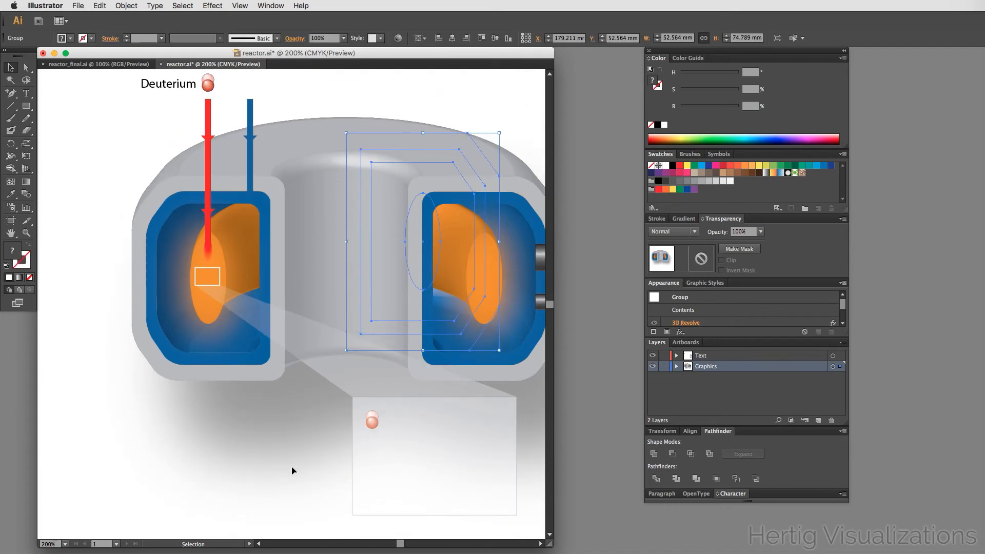
- Inspect the inset rectangle and the original deuterium sphere by selecting each in turn
left_click(369, 422)
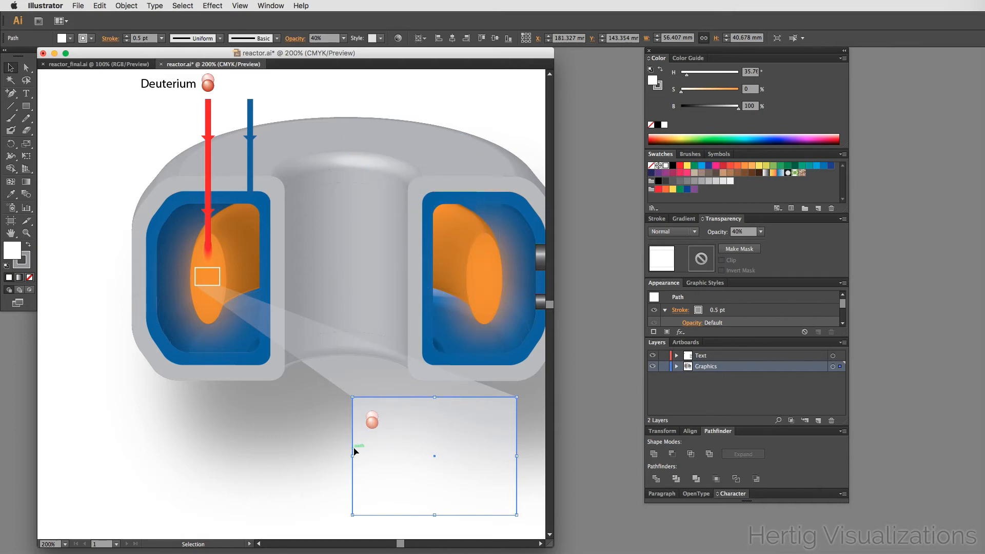
left_click(307, 451)
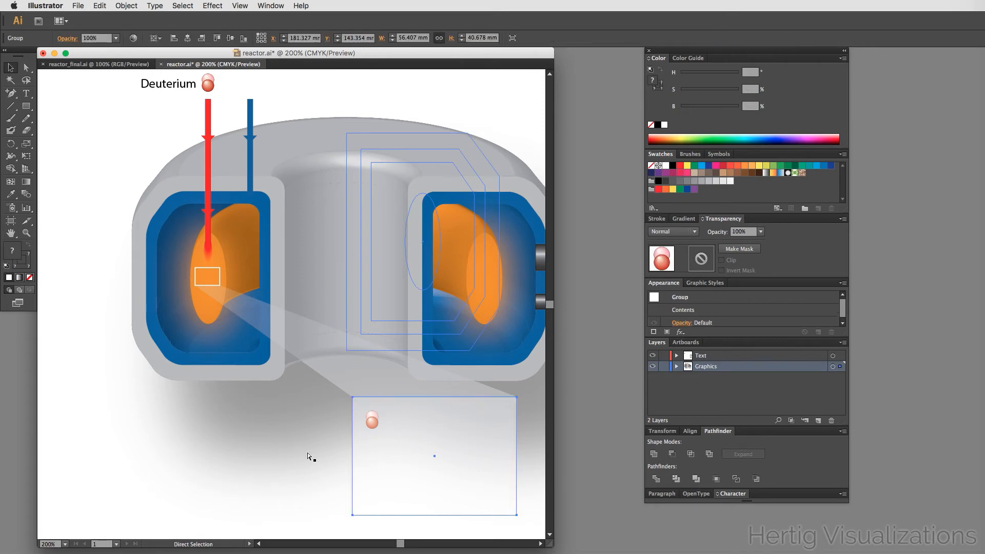
left_click(309, 100)
scroll(308, 100, "up", 1)
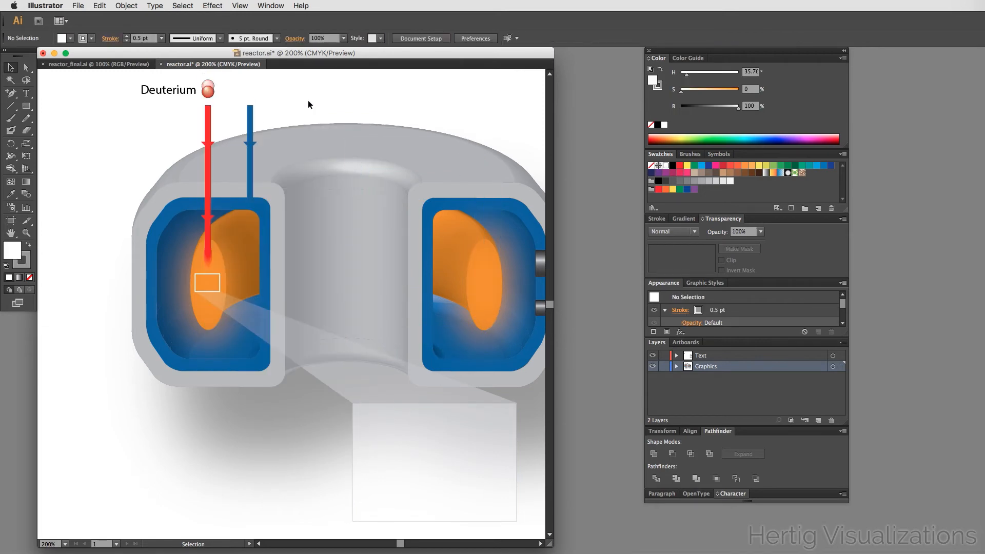
left_click(207, 90)
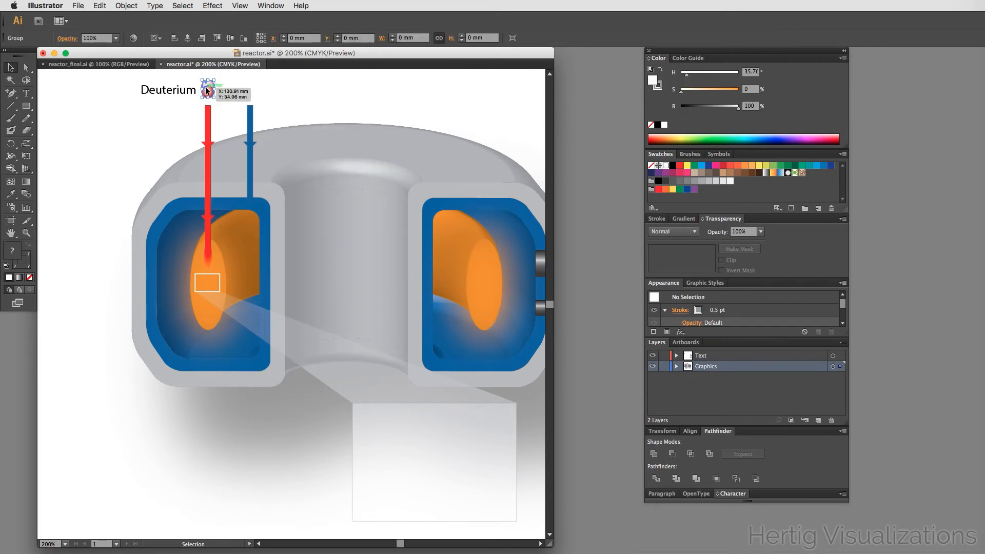
left_click(263, 86)
scroll(388, 367, "down", 5)
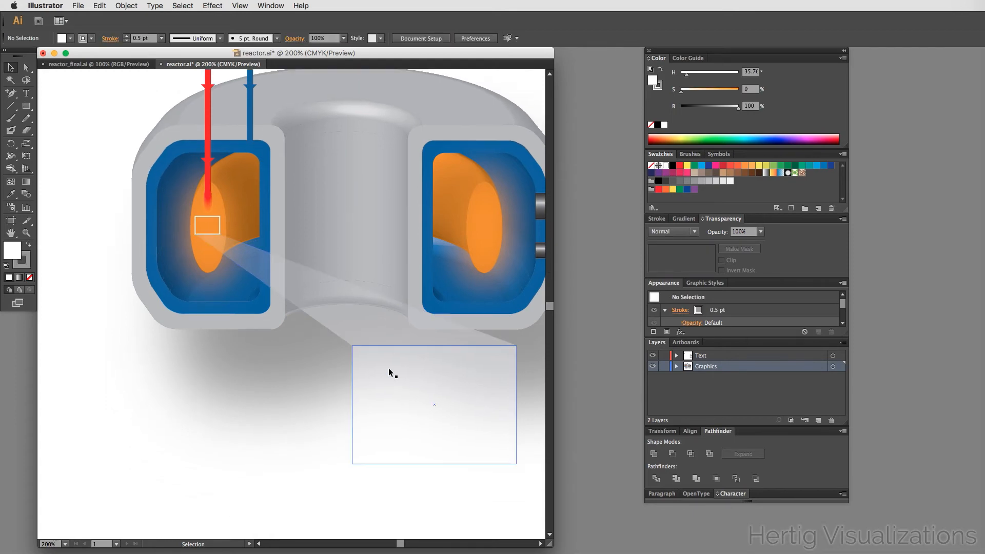
- Duplicate the deuterium sphere into the inset and place the copy near the inset's lower-left corner
scroll(388, 368, "up", 6)
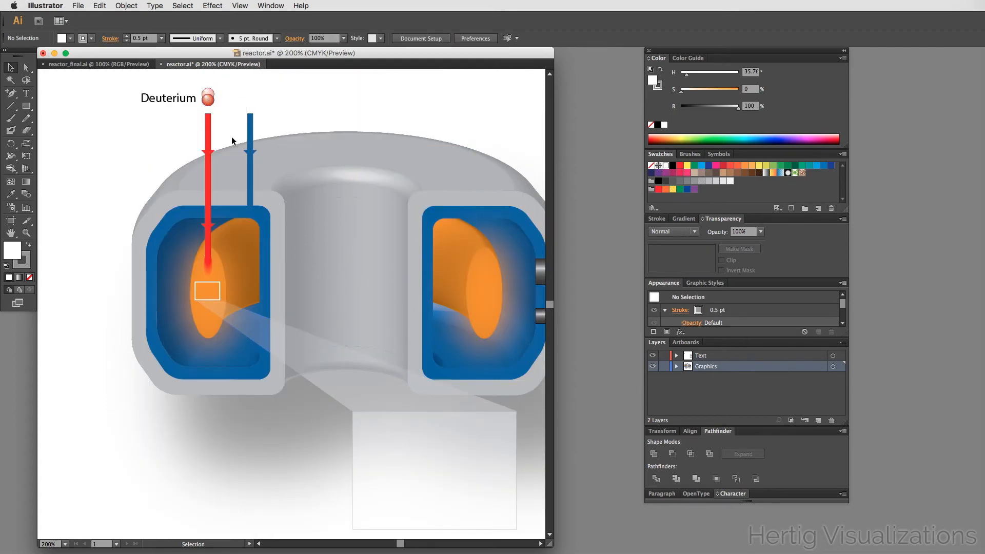
scroll(259, 408, "down", 5)
scroll(259, 408, "up", 5)
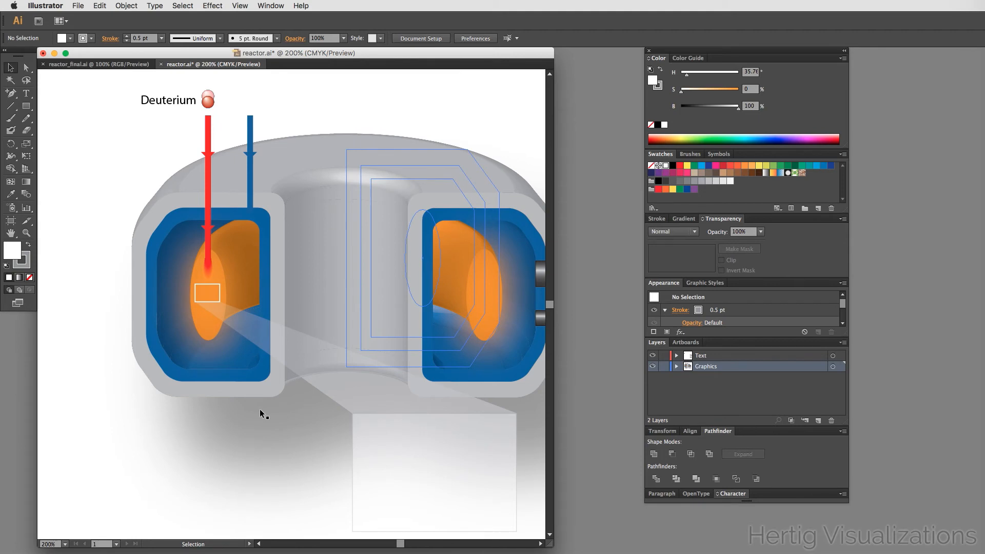
left_click_drag(207, 100, 416, 479)
left_click(415, 478)
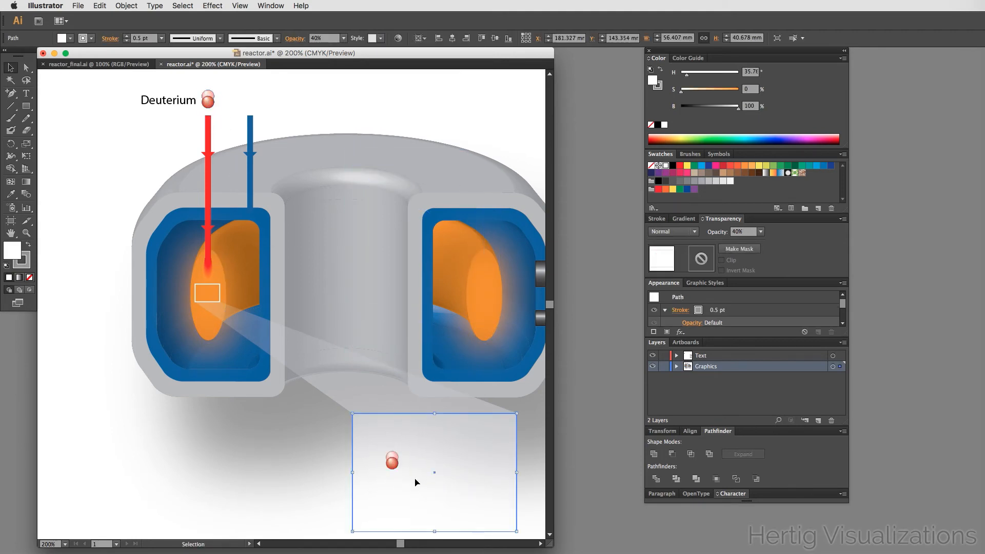
scroll(188, 423, "down", 10)
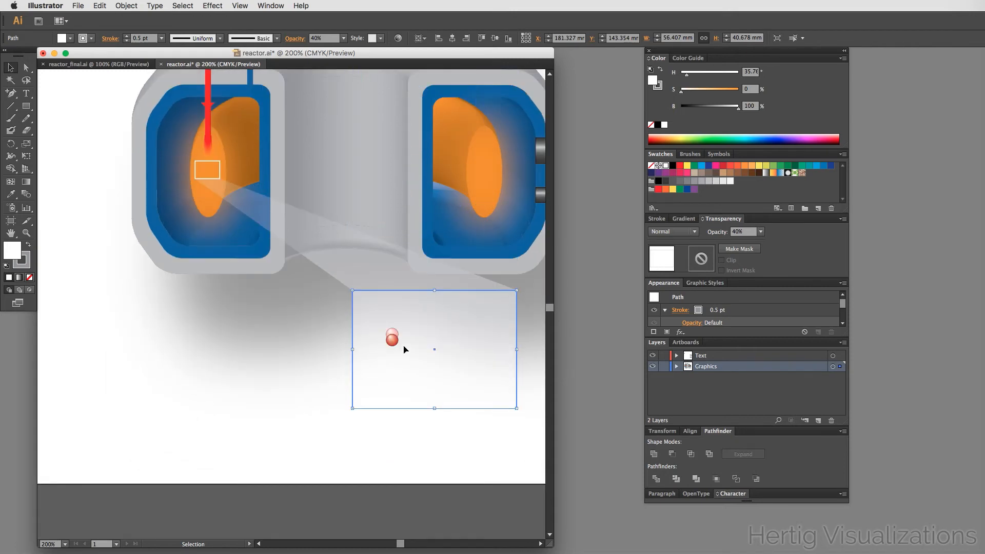
left_click_drag(396, 344, 374, 387)
left_click(409, 440)
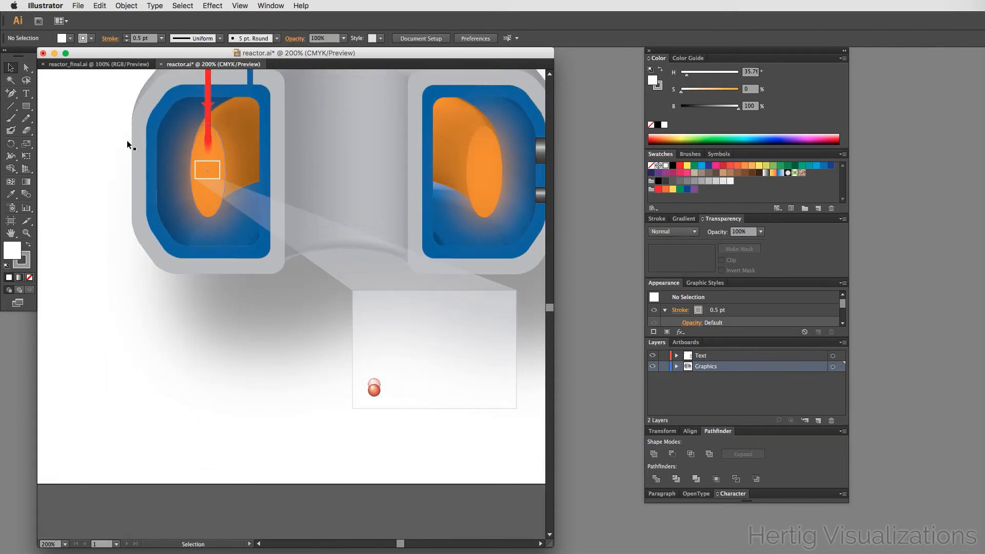
- Lock the inset rectangle so it can no longer be selected
left_click_drag(26, 106, 71, 128)
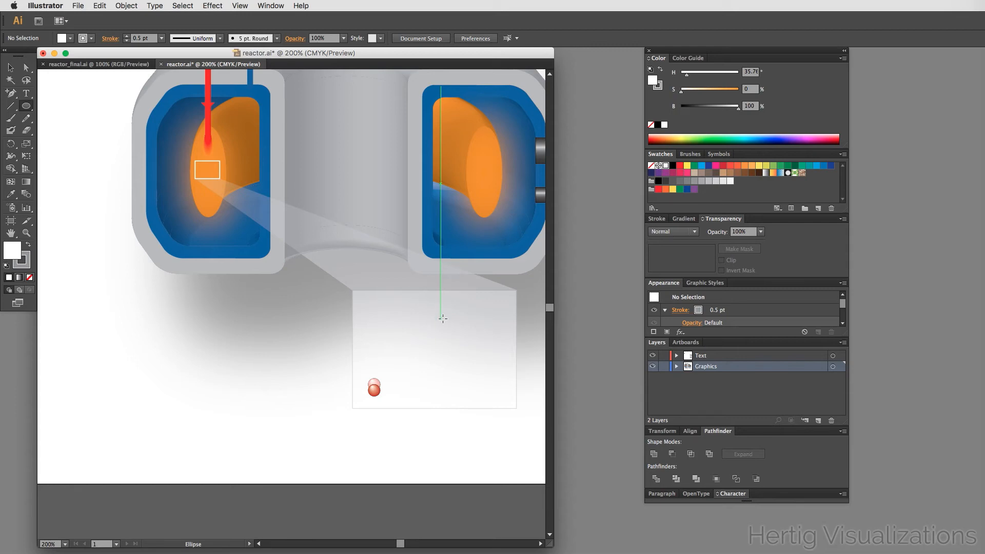
key("v")
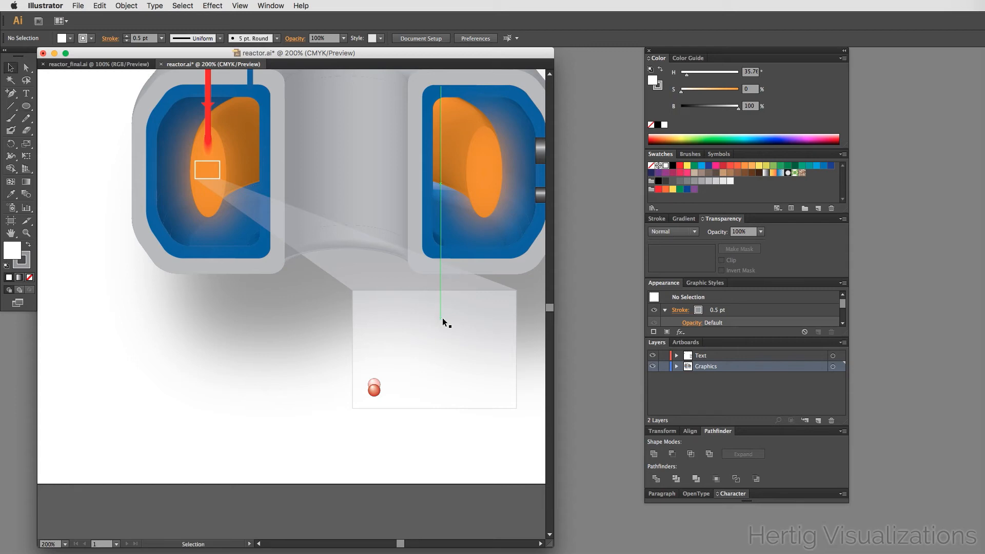
left_click(403, 333)
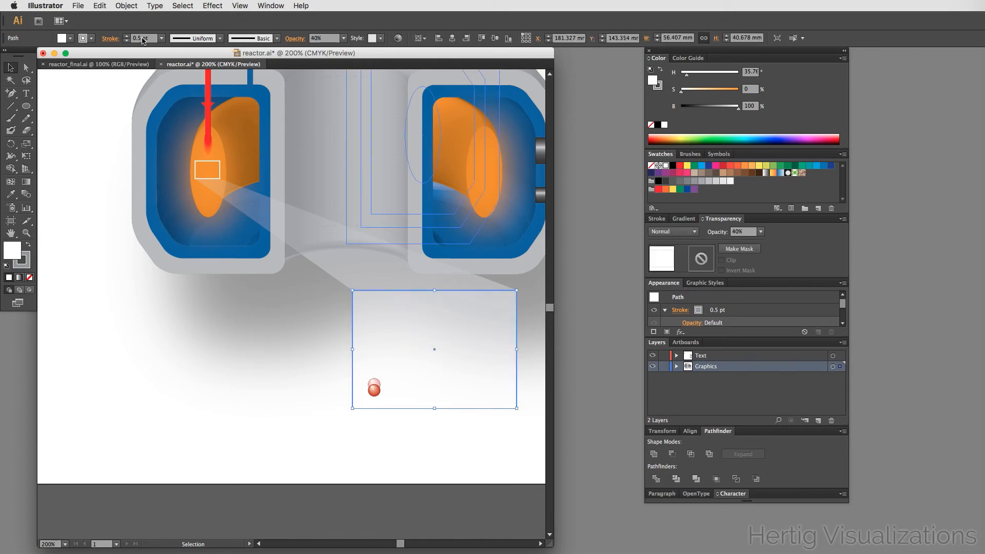
left_click(114, 2)
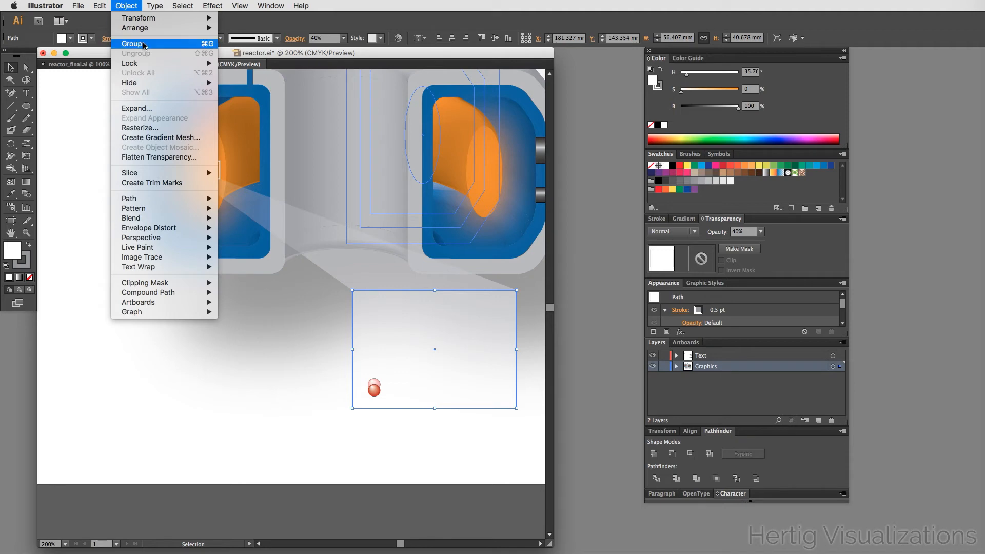
mouse_move(144, 64)
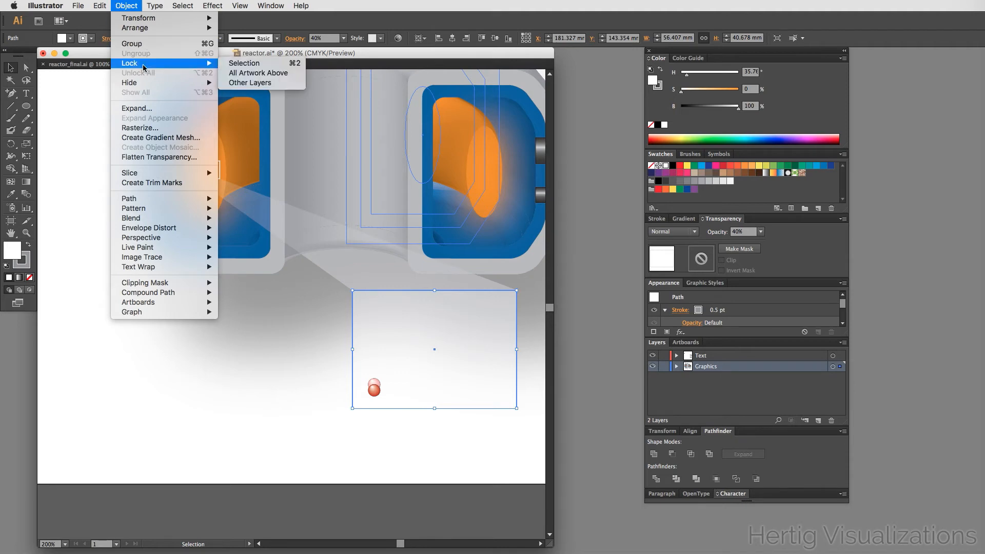
left_click(250, 63)
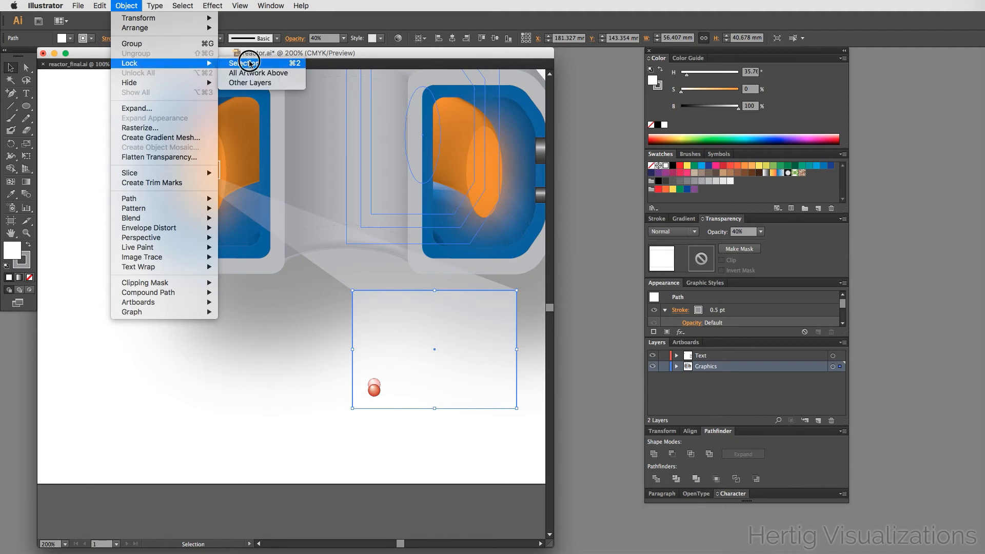
- Draw a circle about 12 mm wide in the middle of the inset and fill it with the plasma orange using the Eyedropper
left_click(419, 387)
left_click(445, 449)
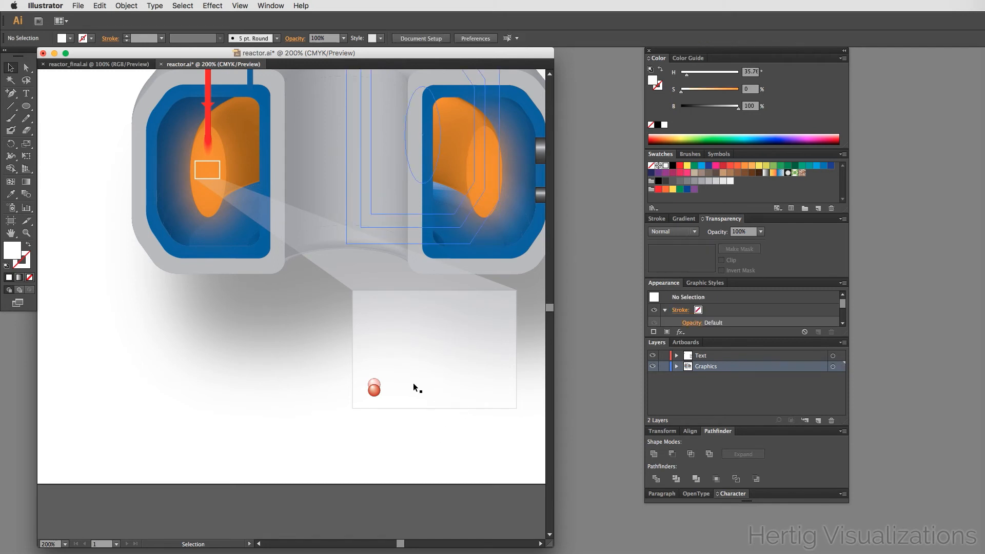
left_click(26, 106)
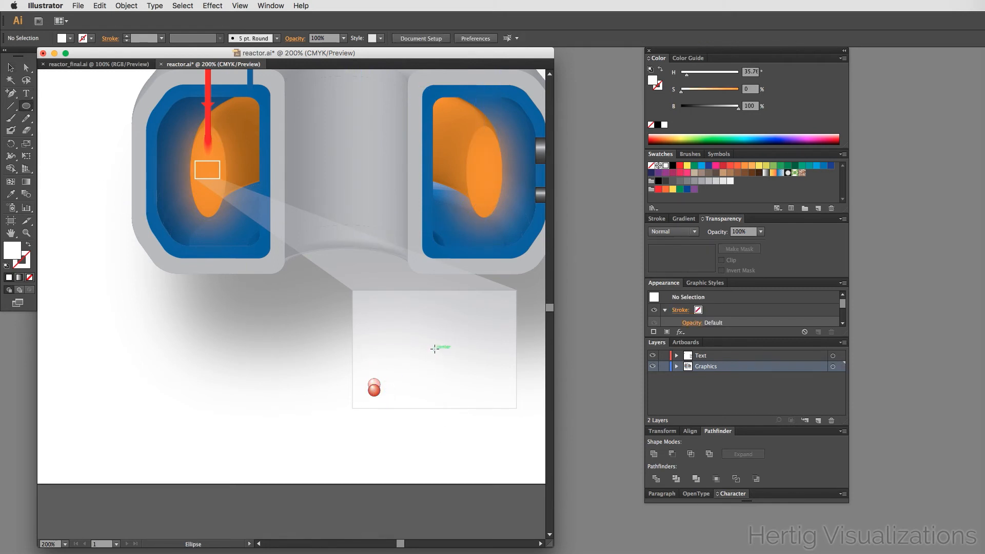
left_click_drag(435, 349, 450, 365)
key("shift")
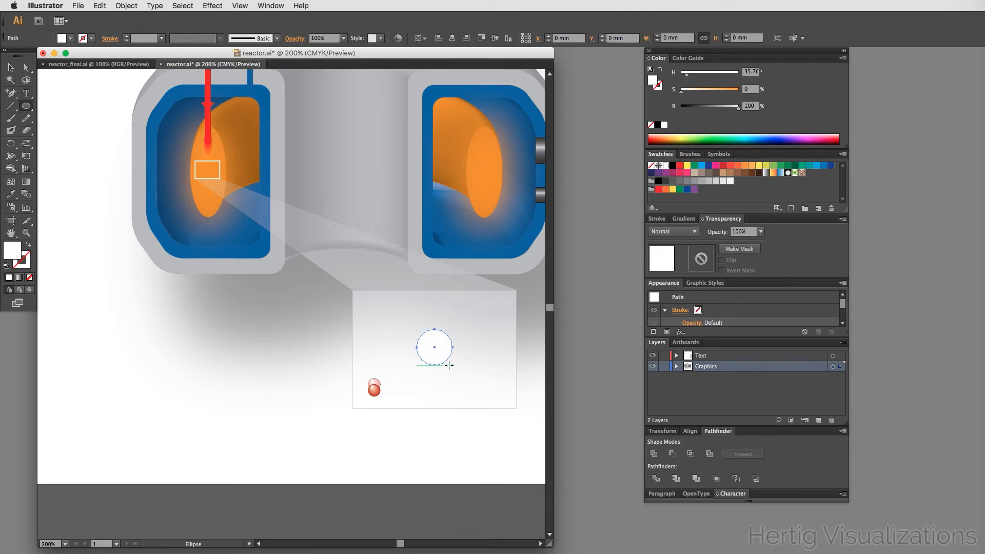
key("v")
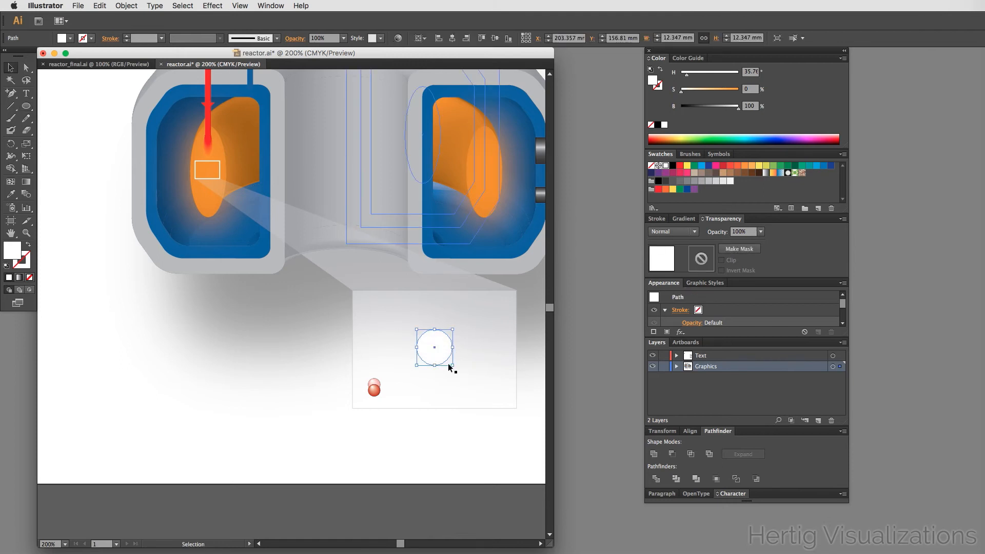
key("i")
left_click(492, 174)
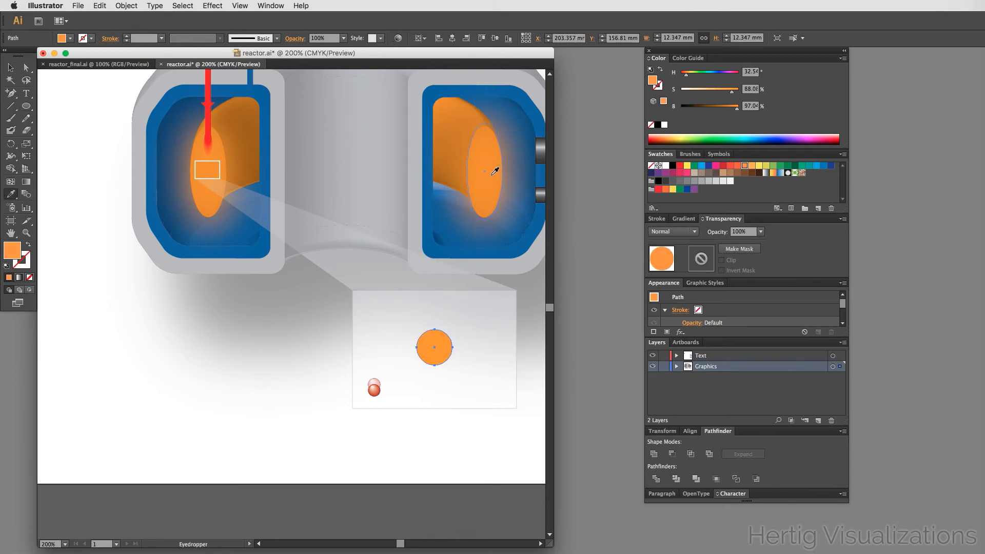
key("v")
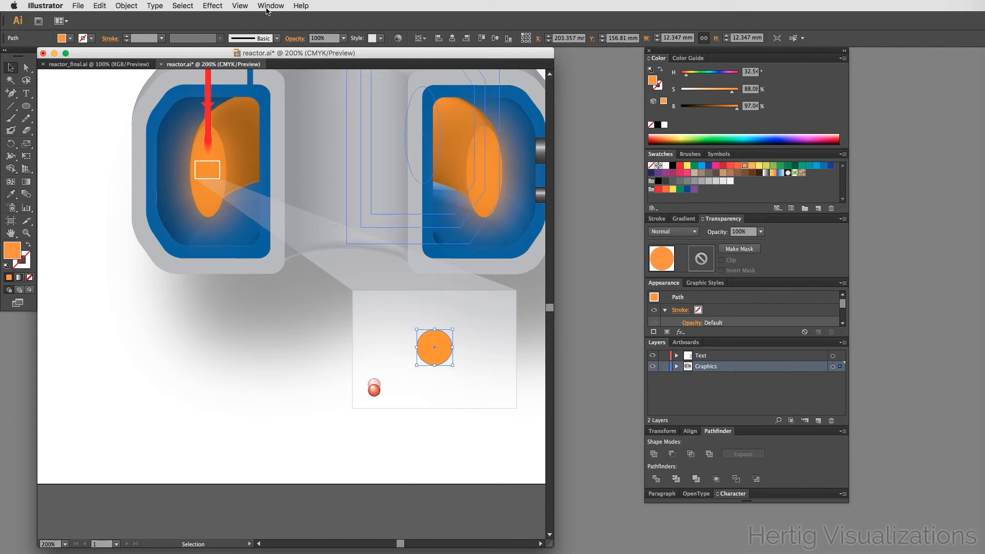
- Compare with the reference, then apply a Zig Zag effect to the circle with size 1.76 mm and 8 ridges per segment
left_click(121, 64)
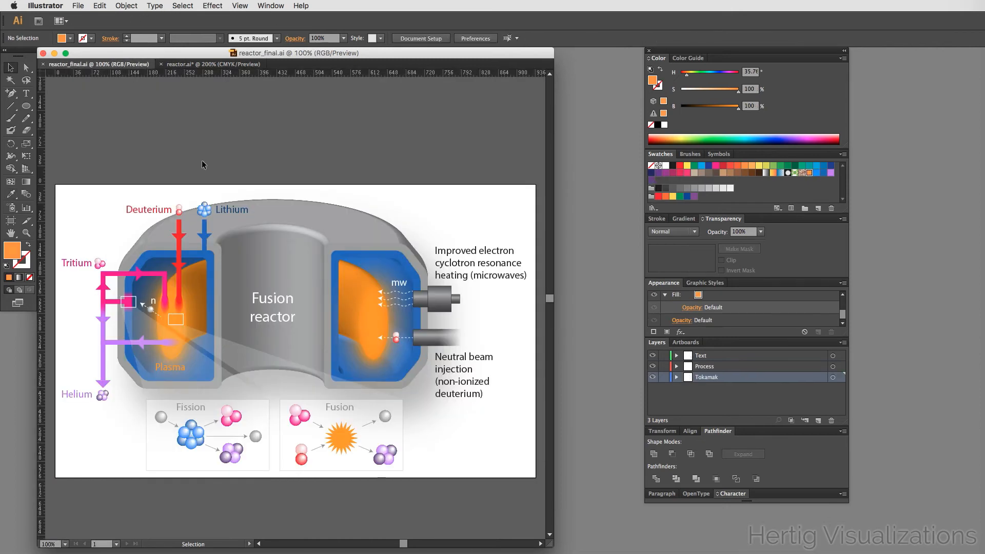
left_click(186, 66)
left_click(213, 5)
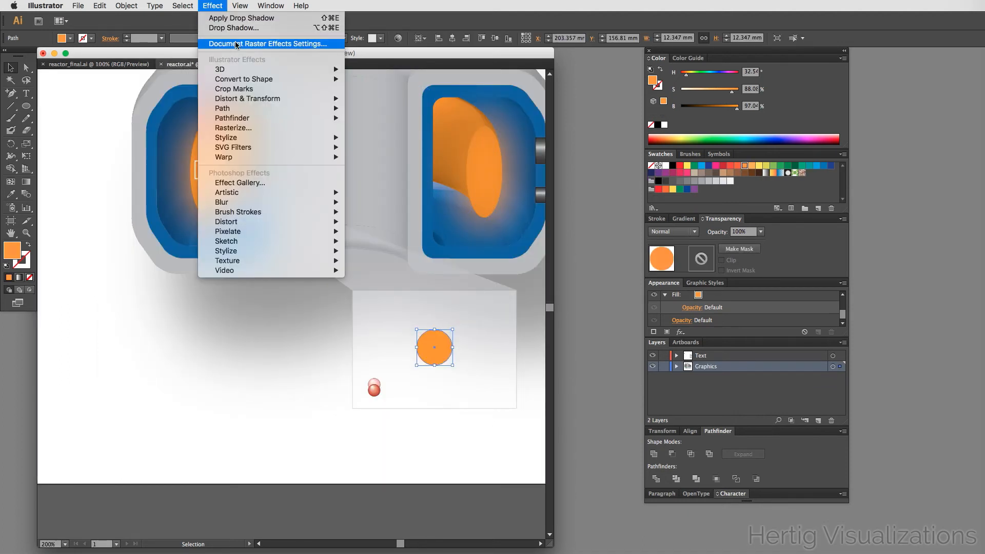
mouse_move(248, 110)
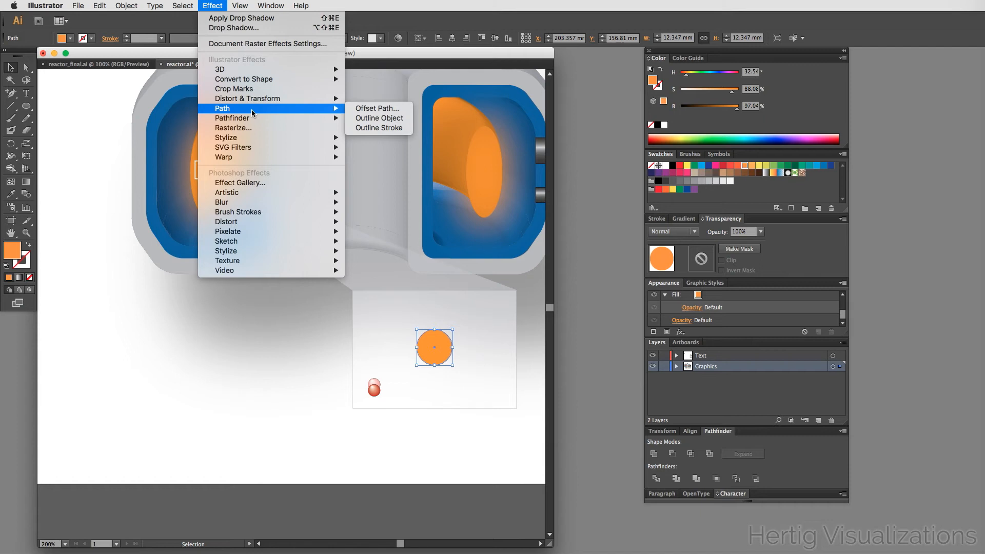
mouse_move(289, 98)
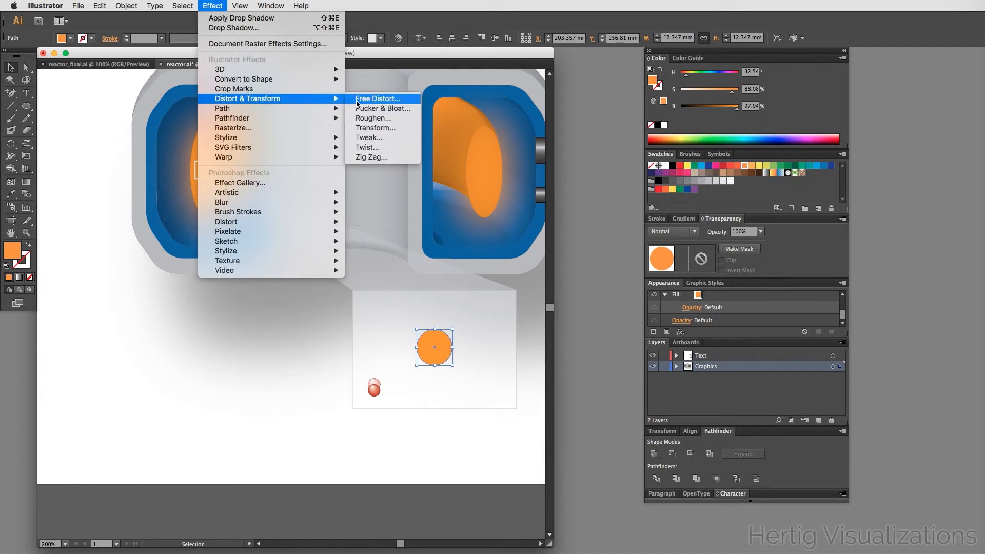
left_click(392, 159)
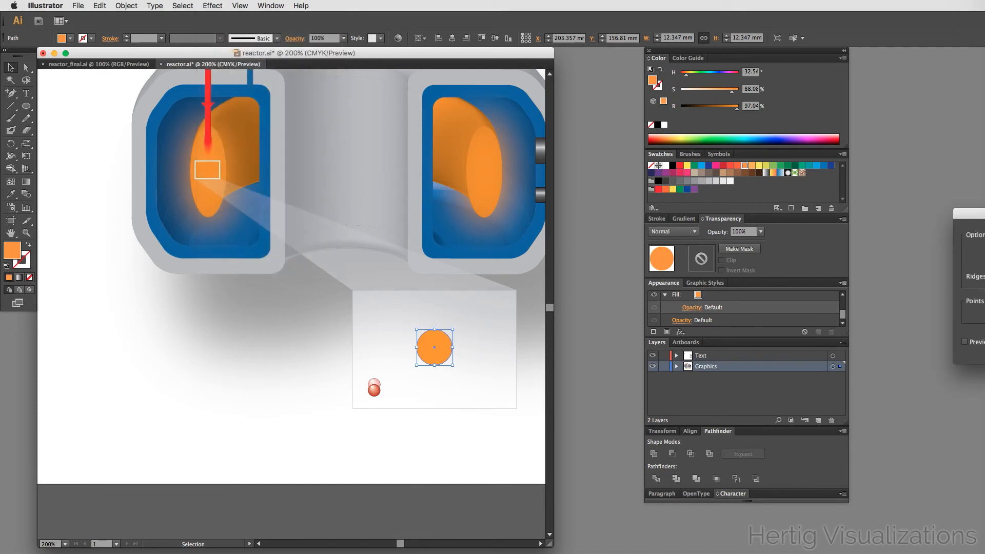
left_click_drag(977, 213, 112, 309)
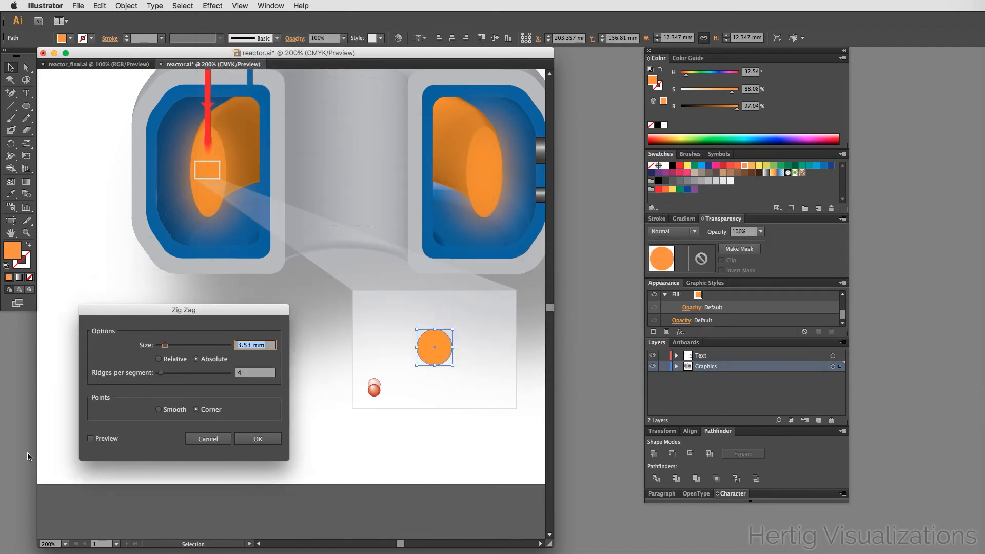
left_click(90, 438)
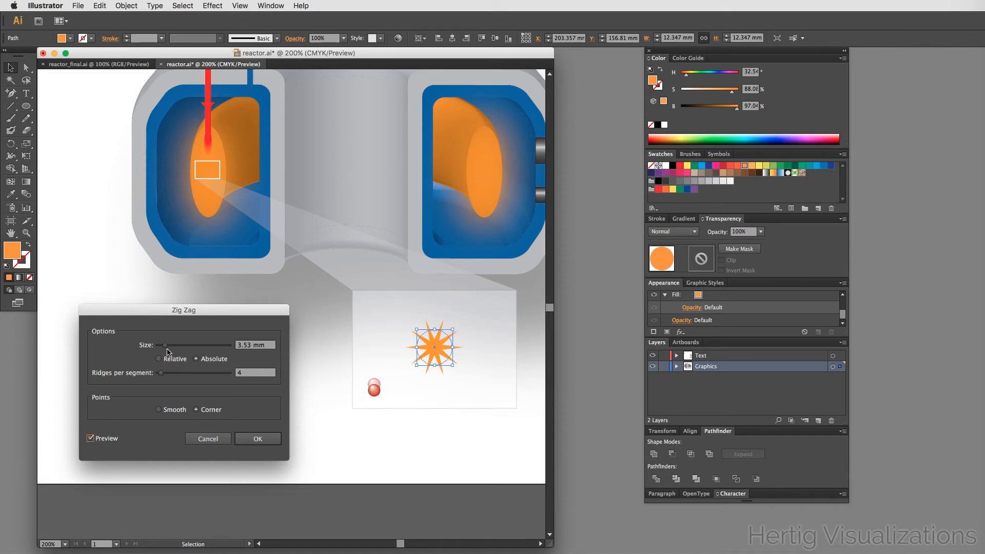
left_click_drag(166, 348, 164, 378)
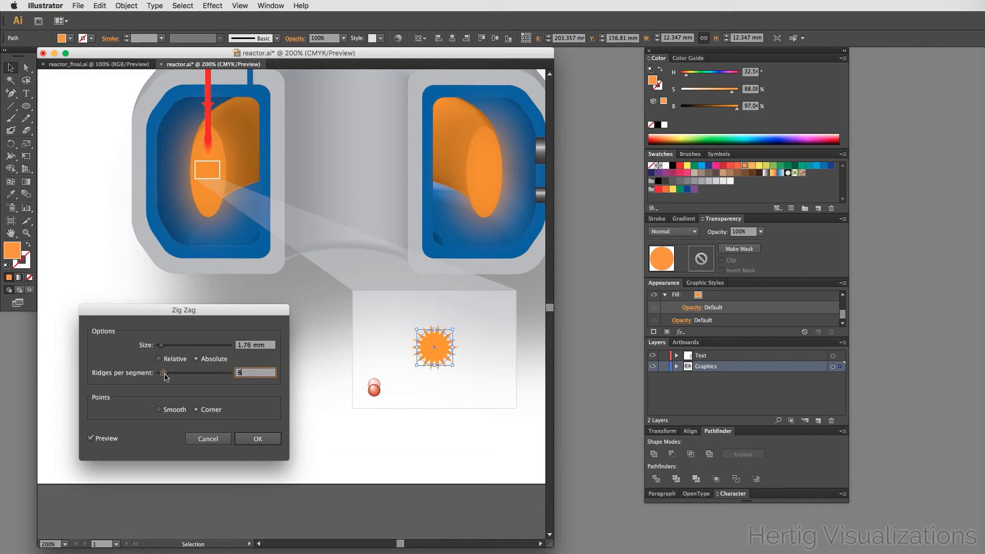
left_click(261, 437)
left_click(262, 439)
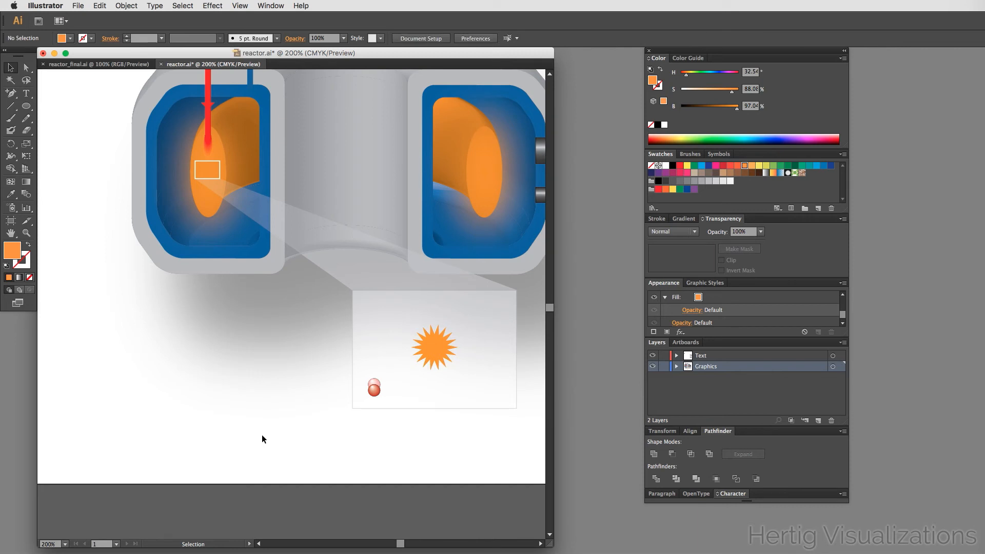
- Draw a short line from the inset sphere toward the orange star and give it a grey stroke
left_click(202, 395)
scroll(216, 392, "up", 1)
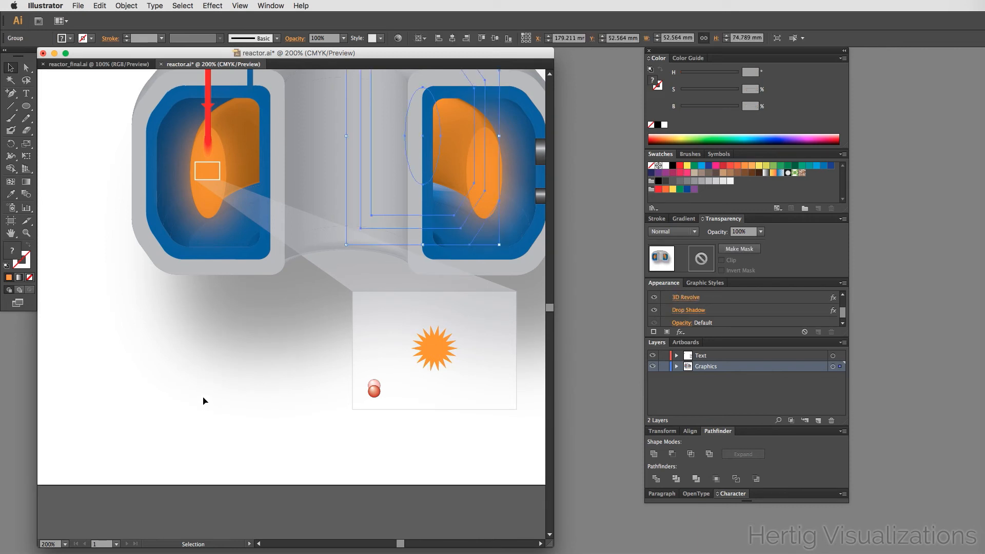
scroll(198, 396, "right", 3)
scroll(198, 396, "up", 1)
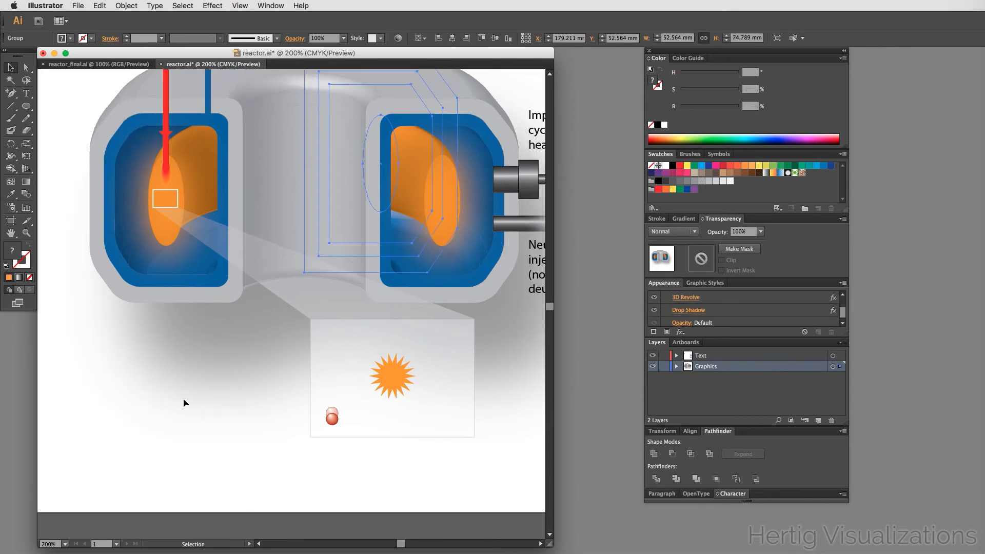
left_click(13, 107)
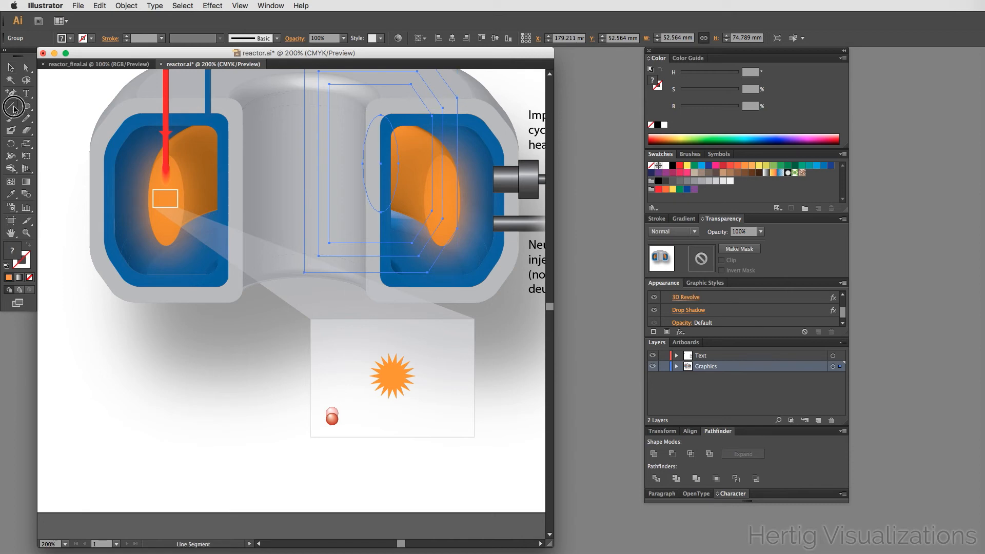
left_click(28, 107)
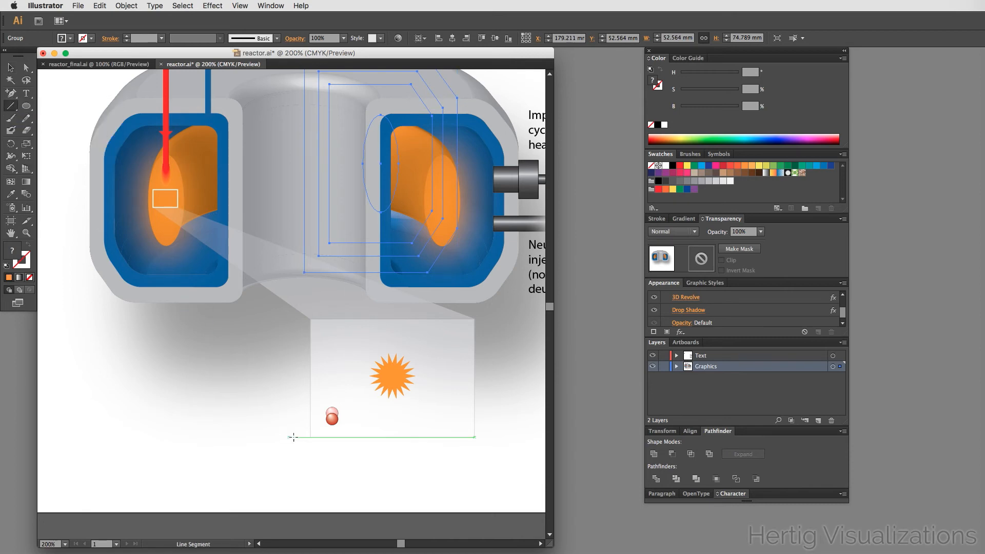
left_click_drag(333, 410, 350, 406)
left_click_drag(344, 408, 367, 394)
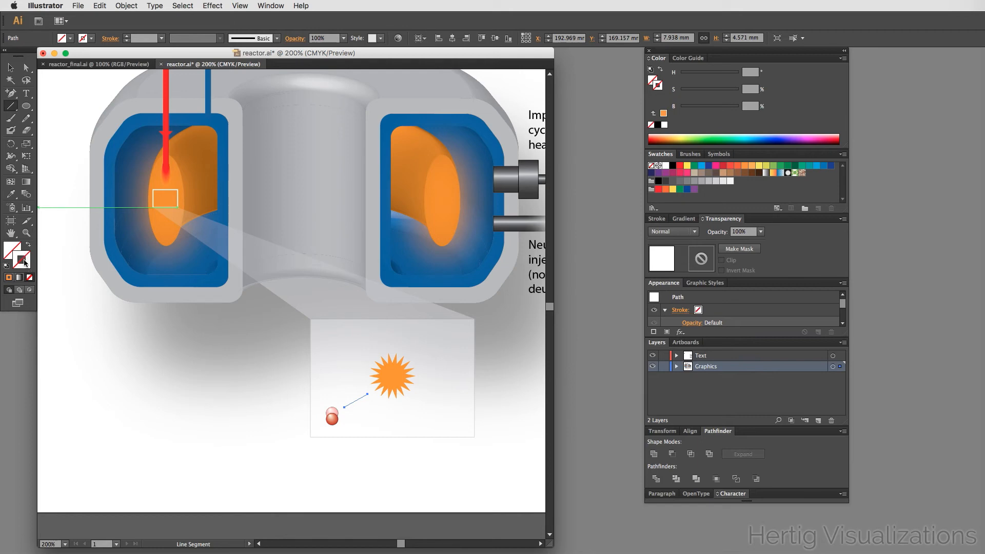
left_click(694, 183)
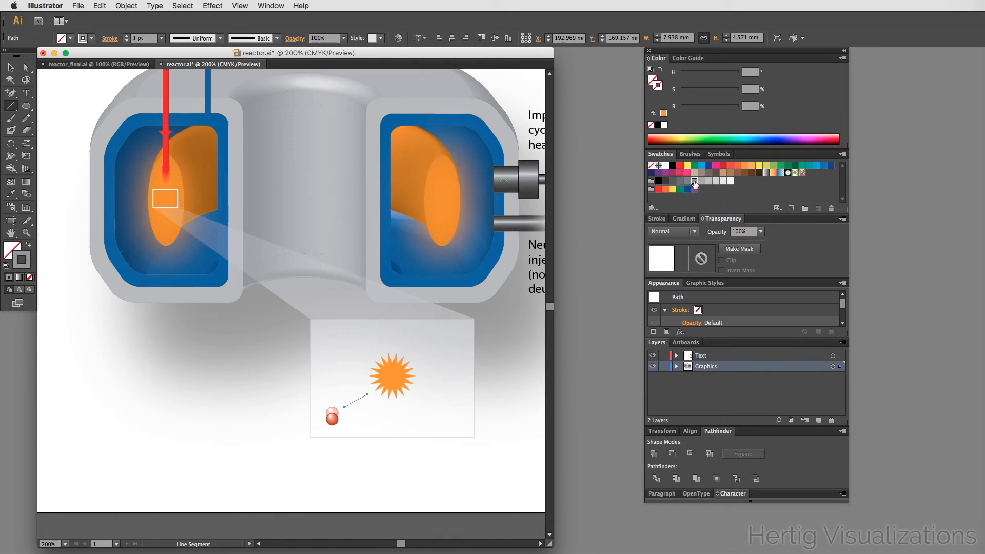
- Select the new line segment in the inset to inspect it
key("v")
left_click(387, 424)
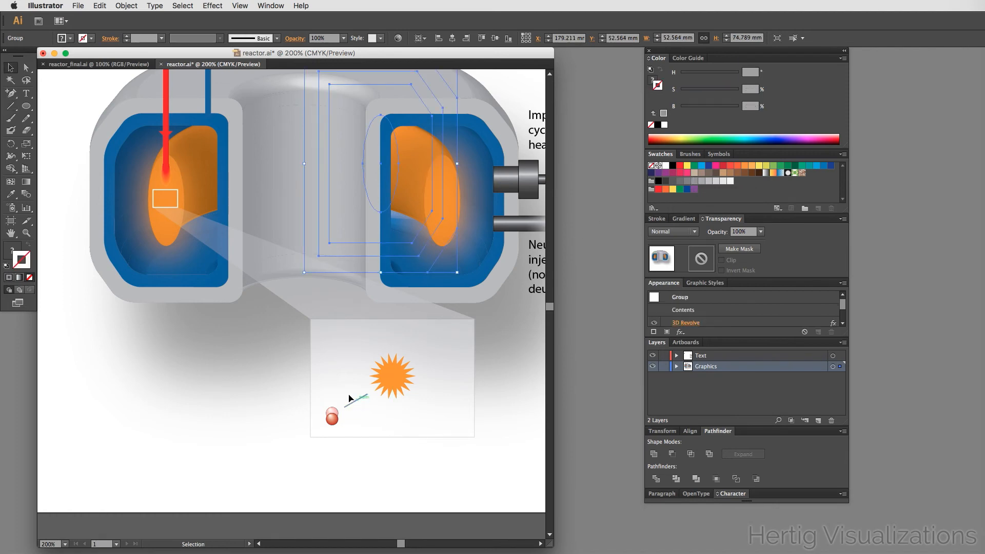
left_click(356, 400)
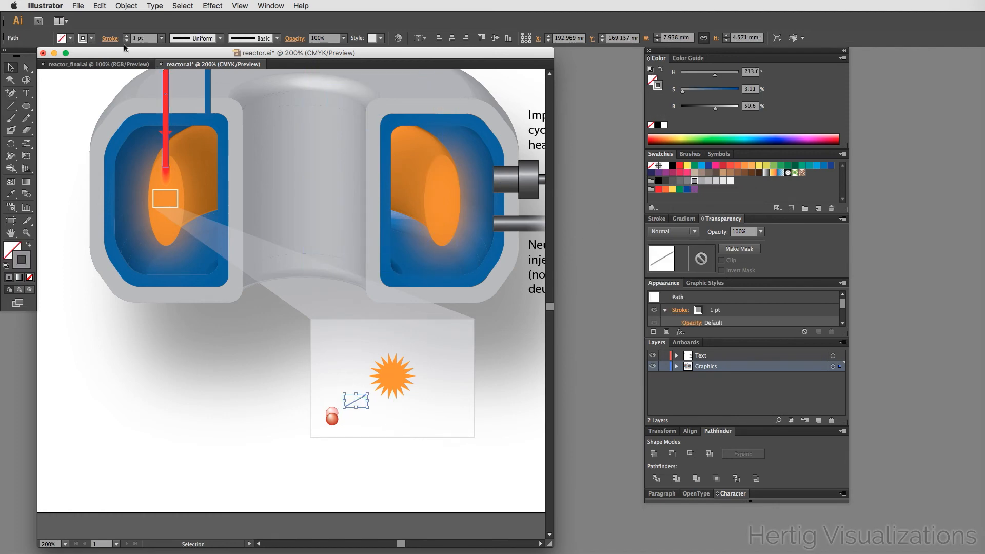
left_click(430, 416)
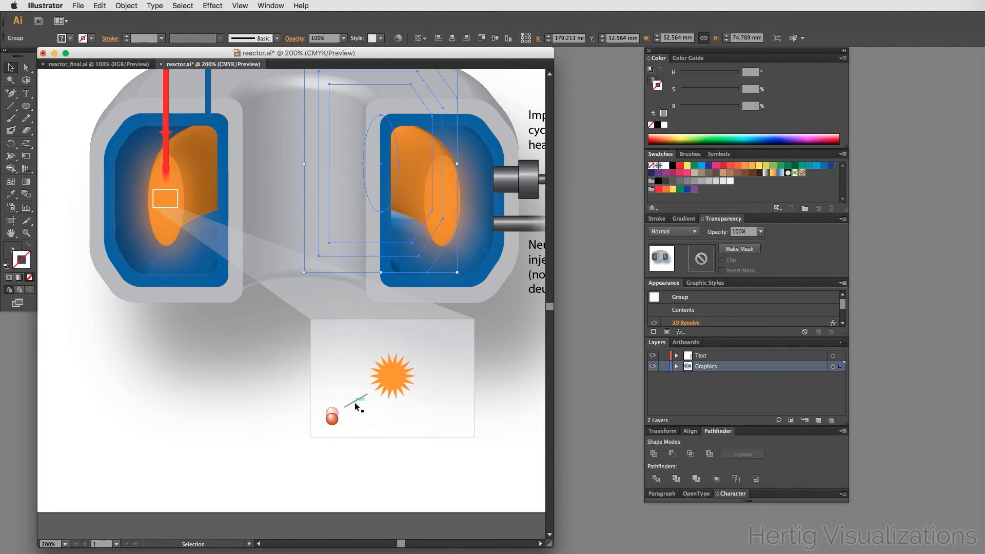
- Give the short line in the inset an Arrow 7 arrowhead at its end
left_click(353, 401)
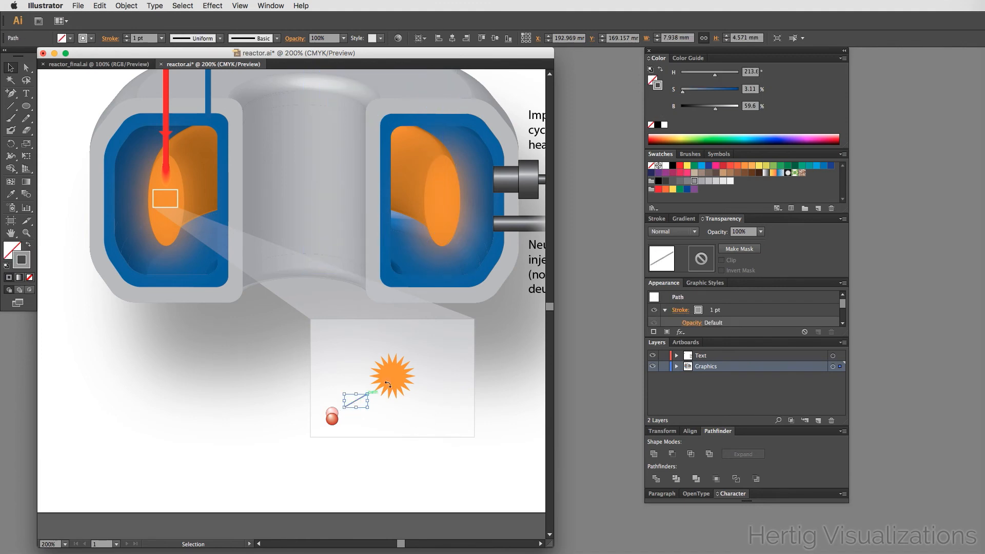
left_click(656, 219)
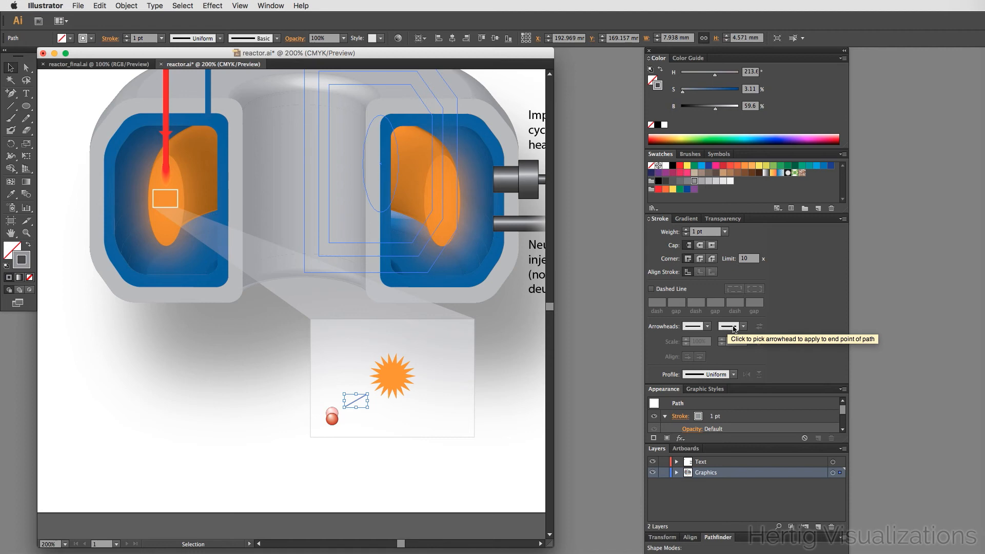
left_click(734, 328)
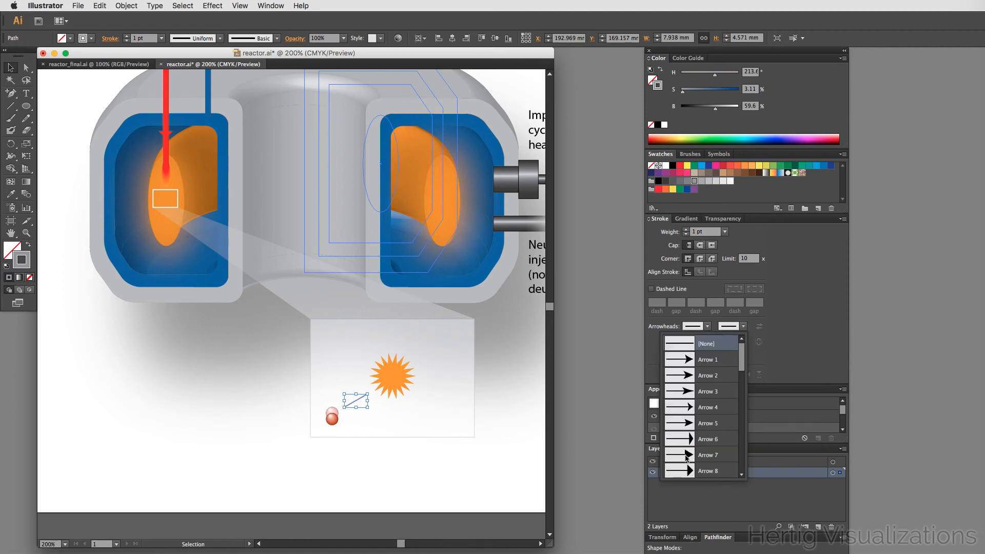
scroll(703, 449, "down", 1)
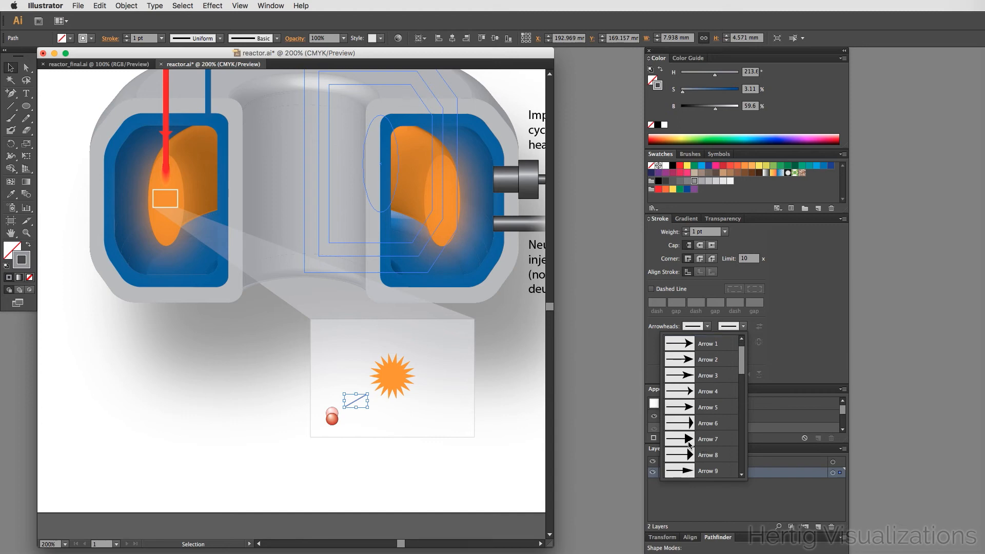
left_click(689, 444)
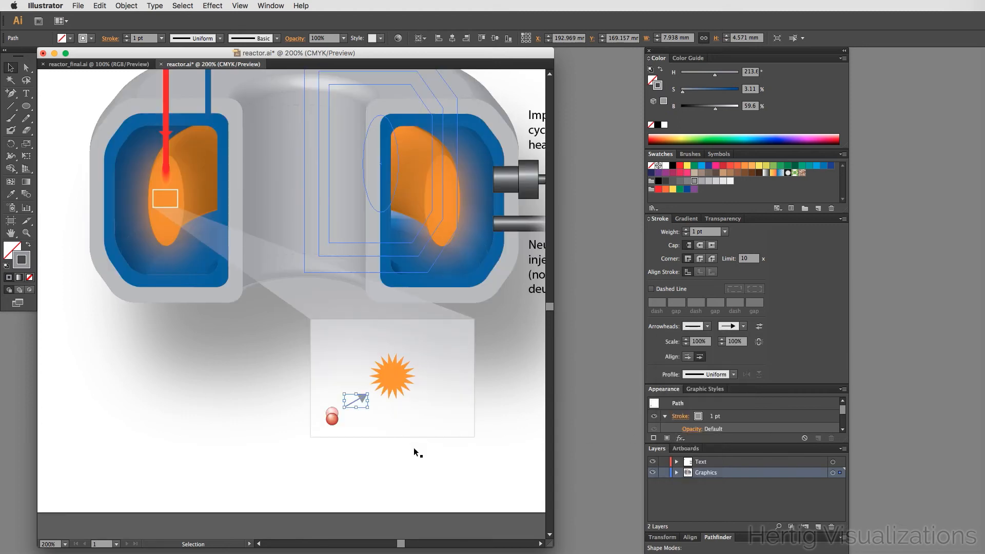
left_click(395, 471)
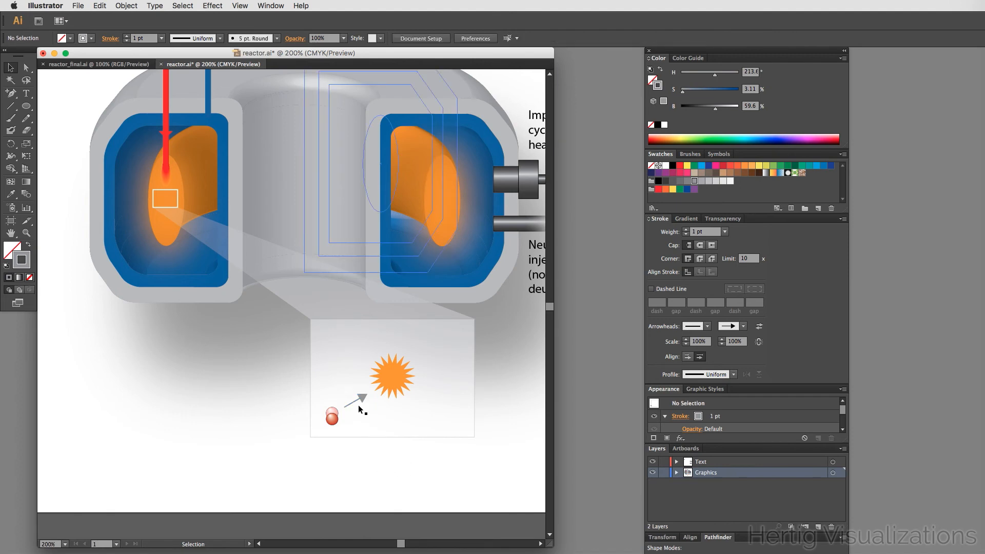
- Scale the inset line's end arrowhead to 66%
left_click(360, 403)
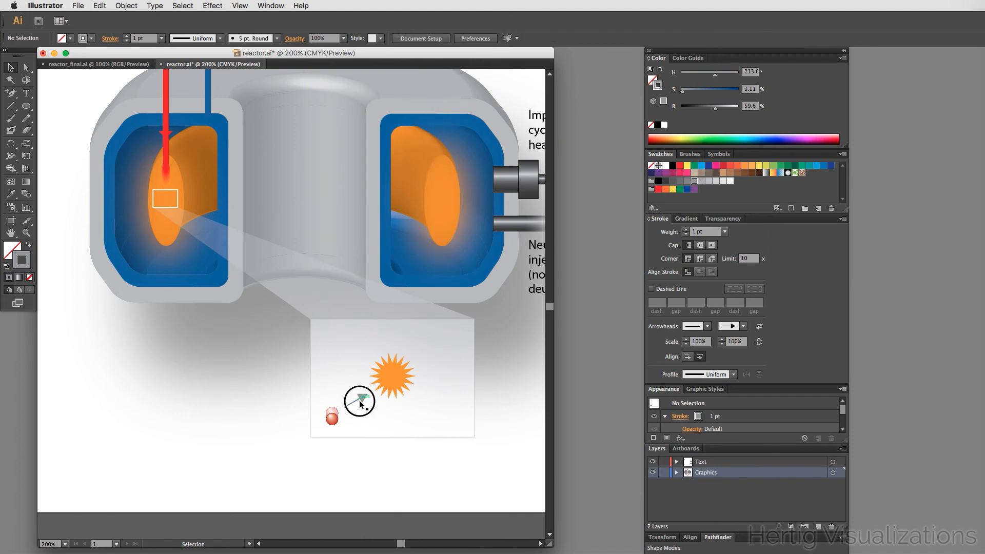
left_click(730, 342)
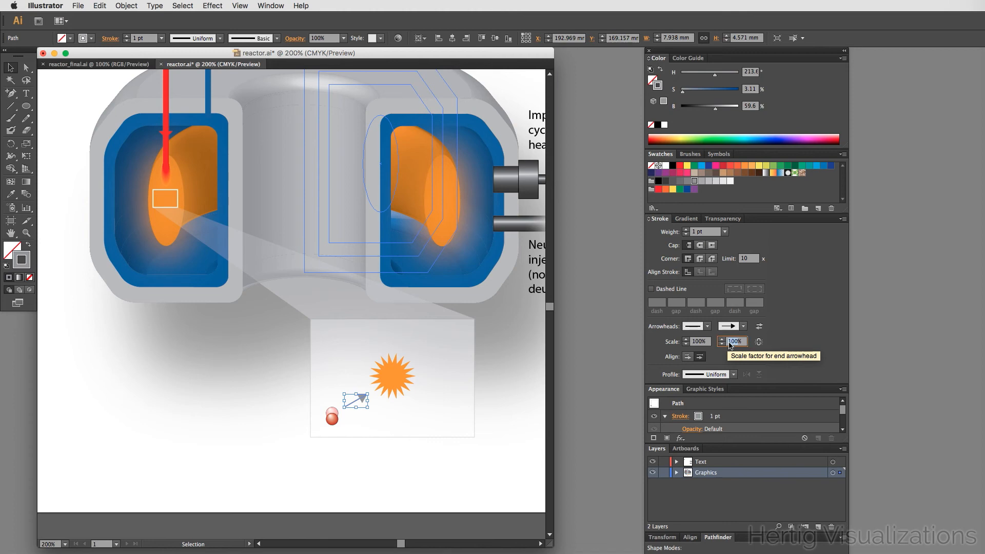
type("66")
key("Tab")
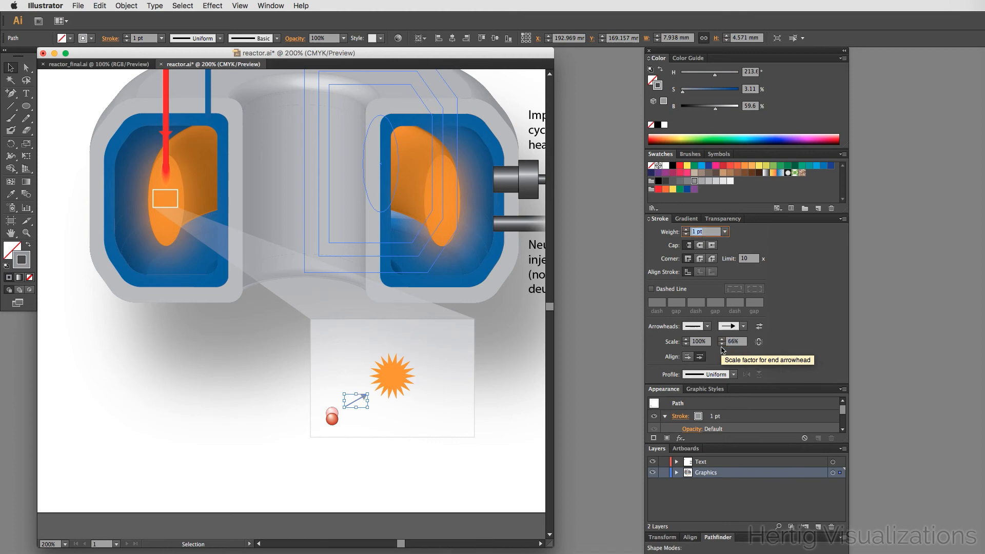
left_click(410, 469)
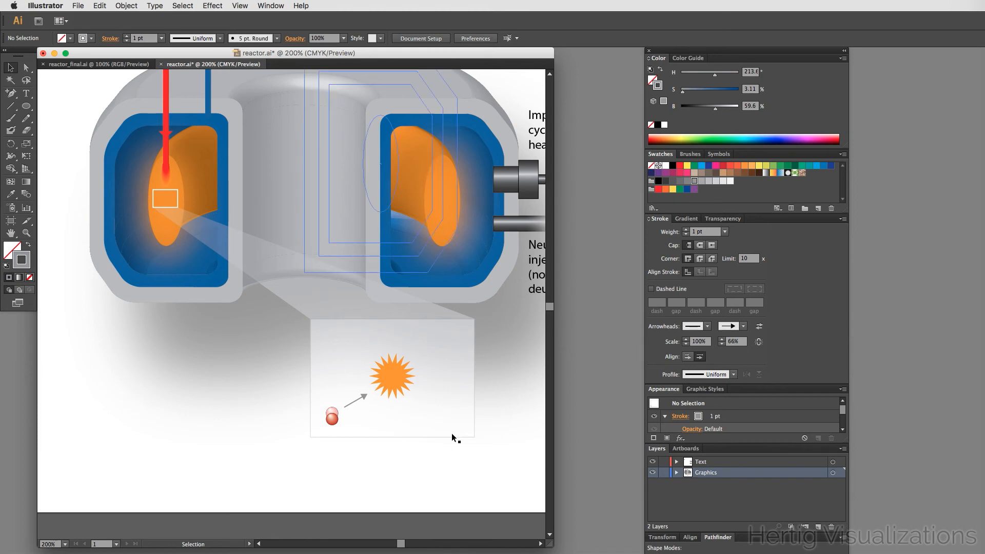
left_click(359, 400)
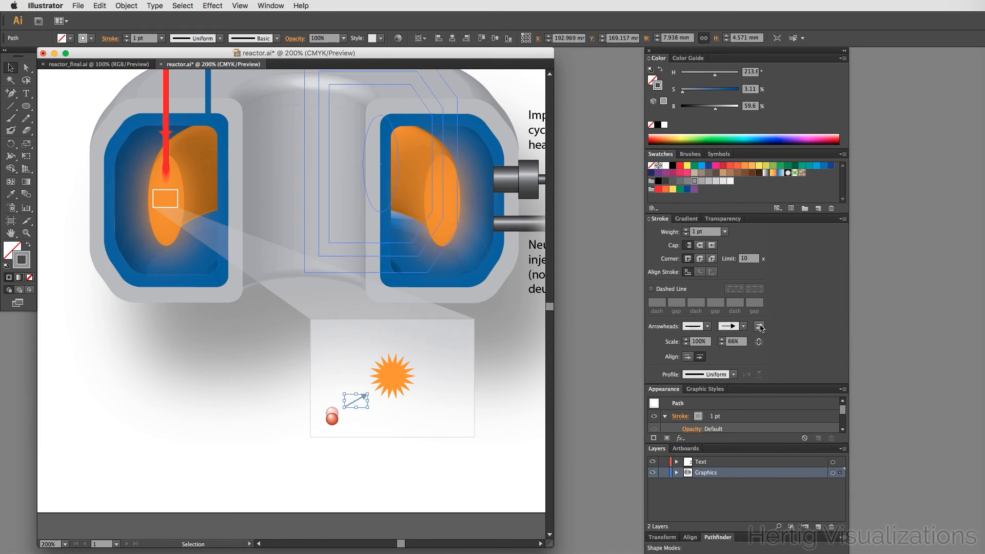
left_click(759, 326)
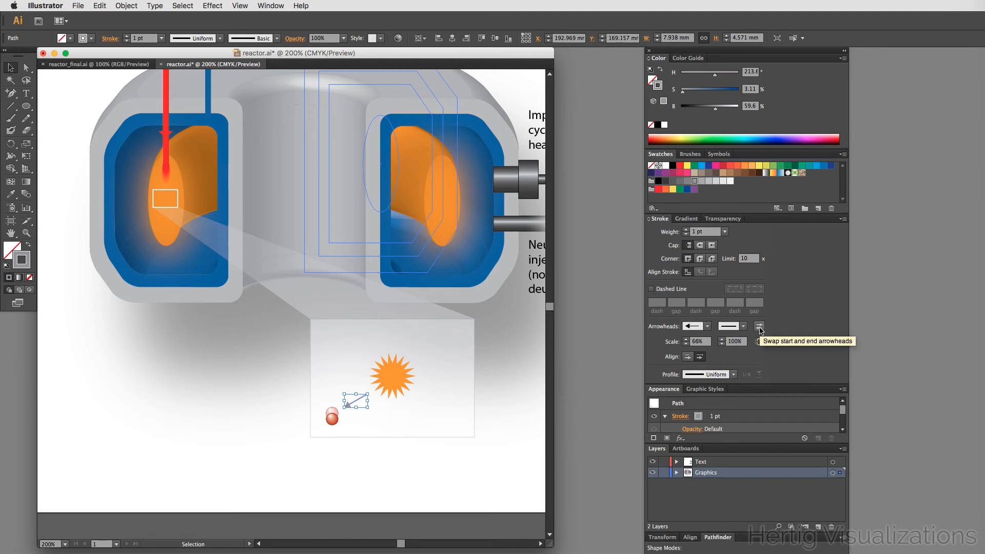
left_click(760, 326)
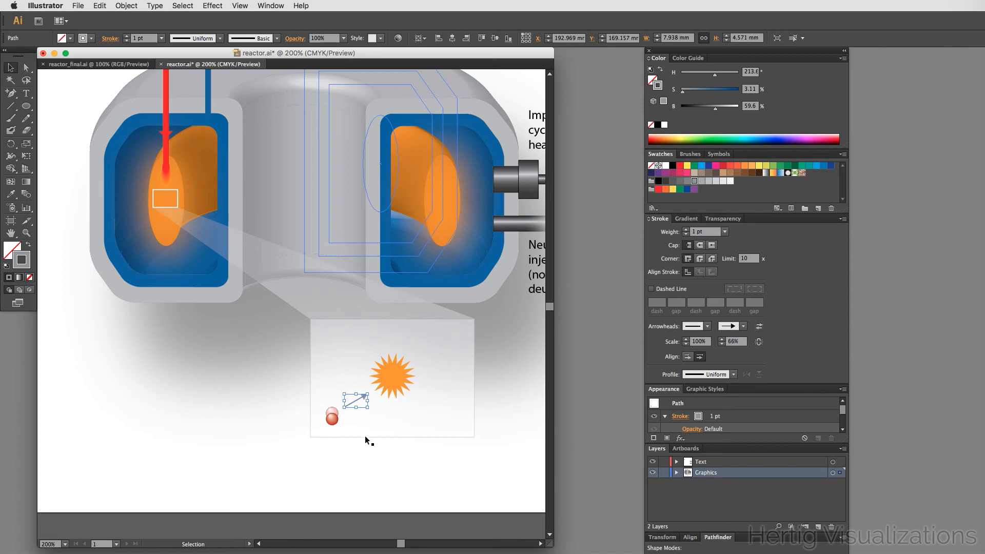
left_click(378, 450)
key("a")
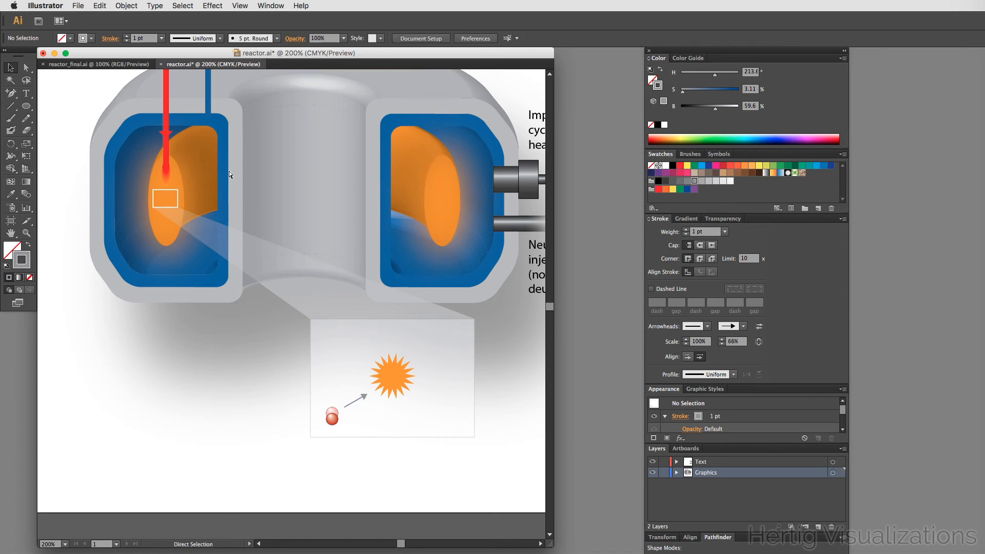
- Save the document and compare it with the reactor_final reference
key("super+s")
key("v")
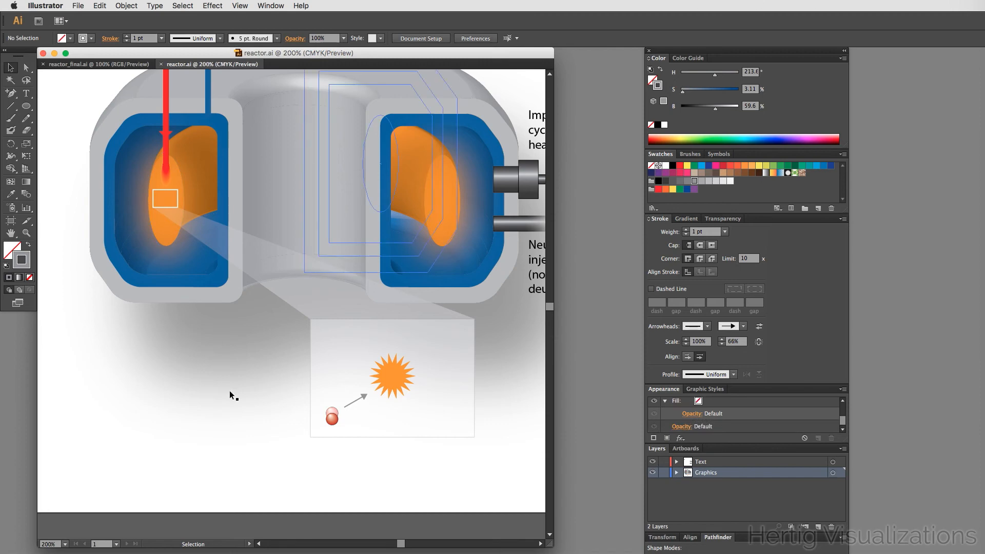
left_click(114, 64)
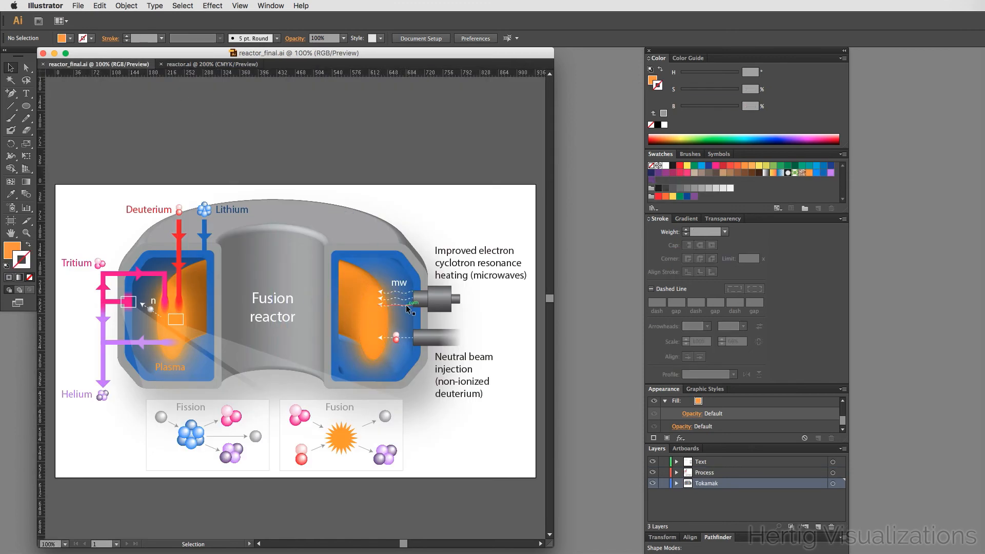
left_click(185, 66)
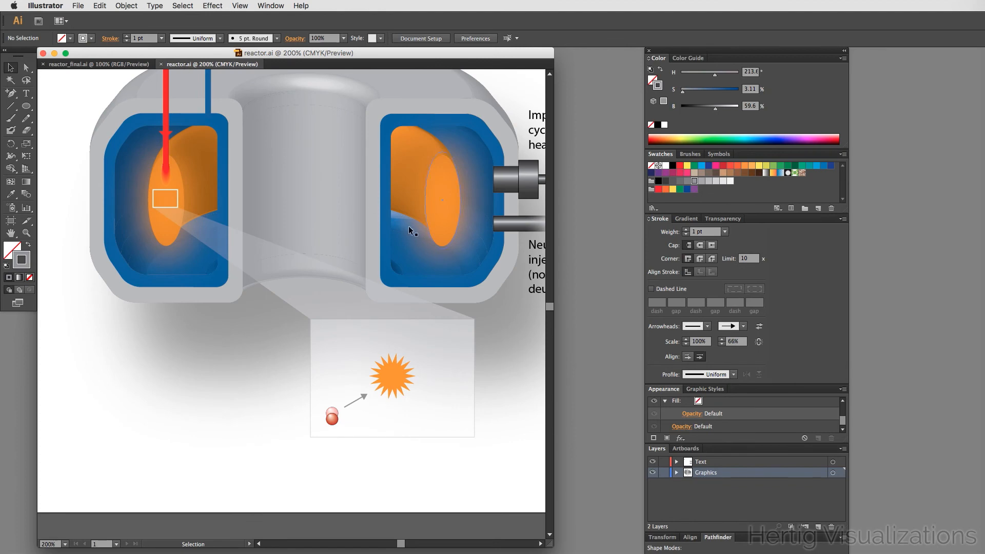
- Zoom into the right chamber and draw a horizontal line about 14 mm long from the microwave connector into the plasma, stroked white
left_click_drag(424, 191, 359, 238)
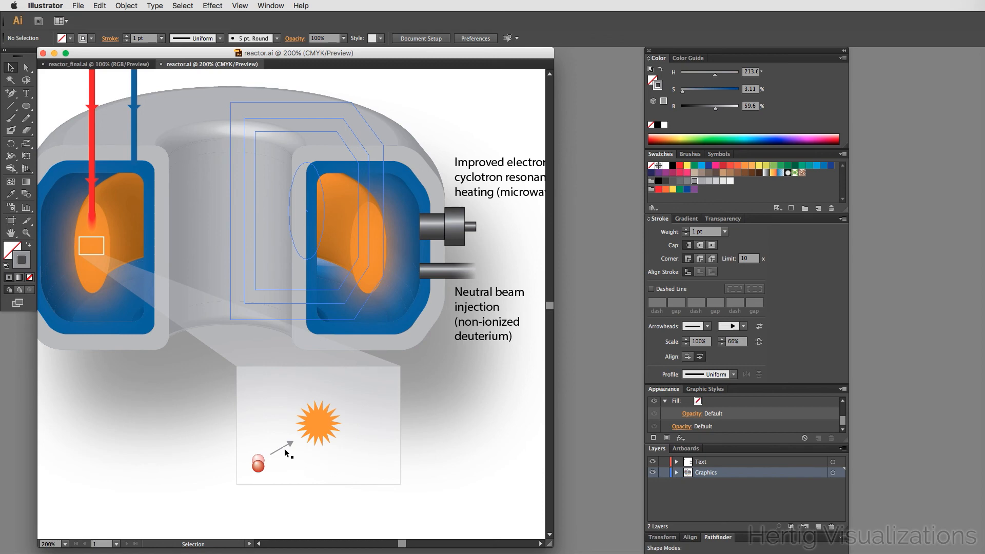
left_click(11, 105)
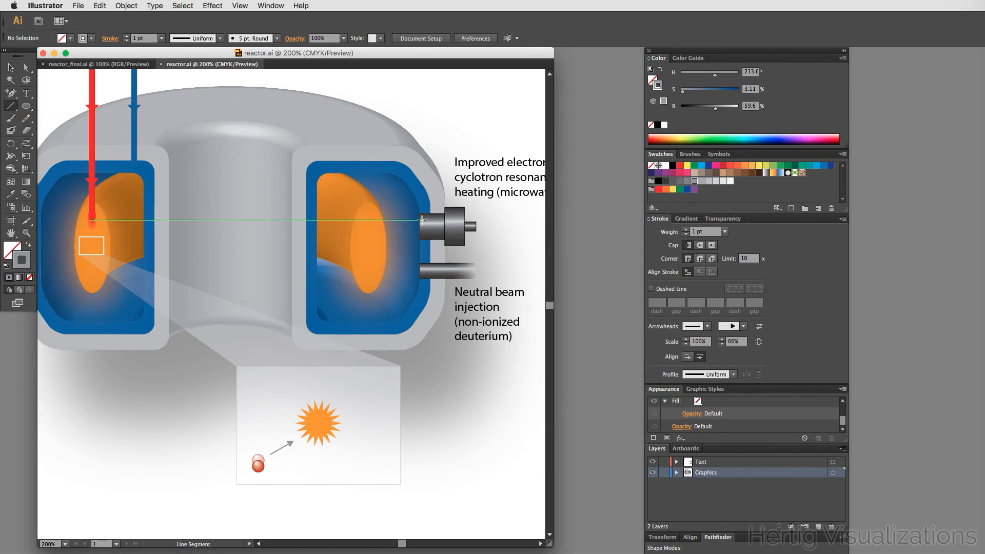
key("super+space")
left_click_drag(351, 188, 501, 260)
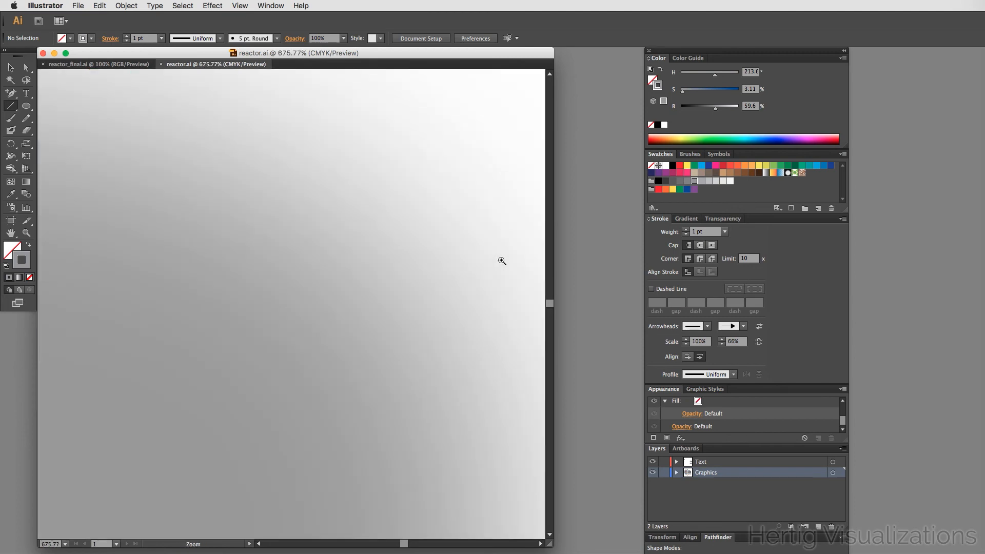
key("space")
left_click_drag(251, 351, 370, 369)
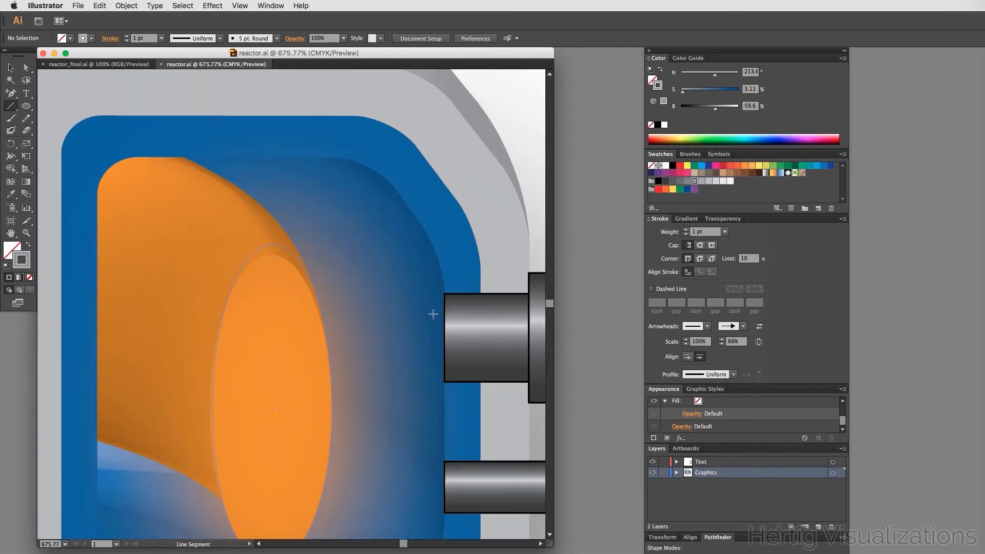
left_click_drag(432, 310, 299, 311)
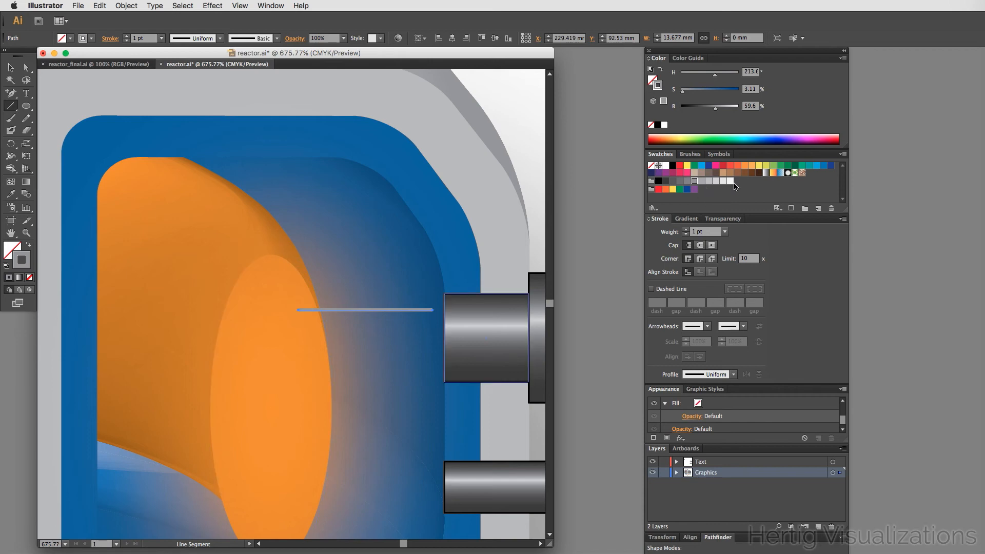
left_click(666, 166)
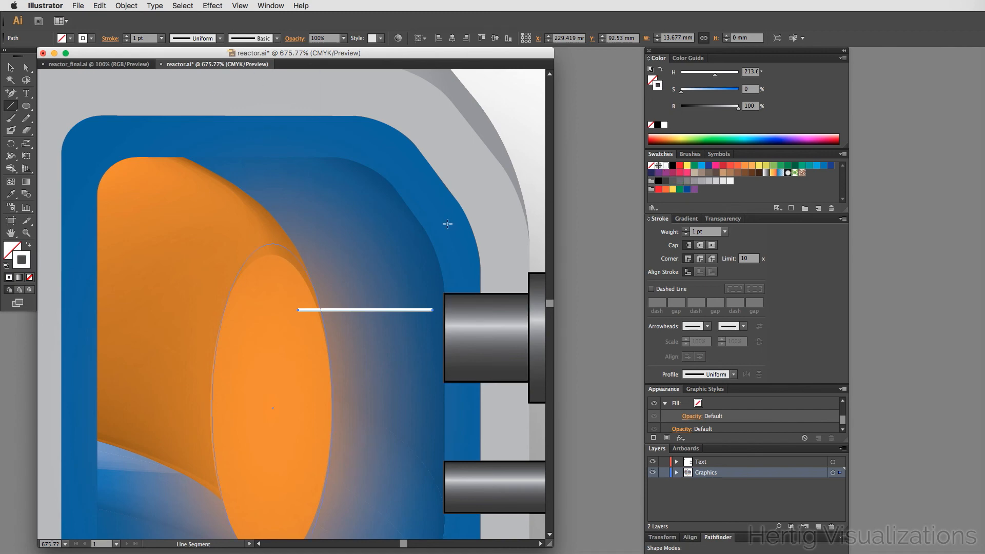
- Add an Arrow 7 arrowhead to the white line's plasma end and scale it to 66%
left_click(707, 326)
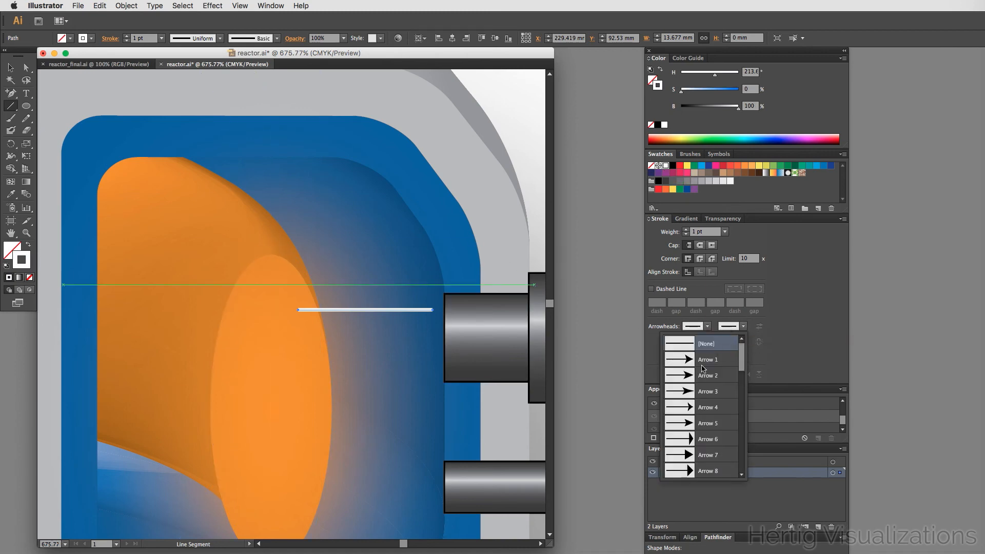
left_click(690, 458)
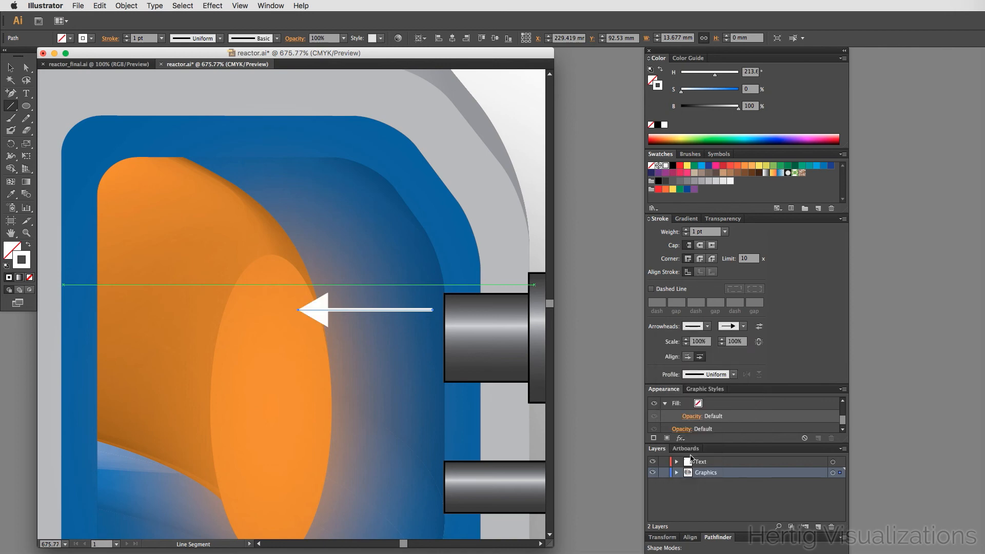
left_click(733, 342)
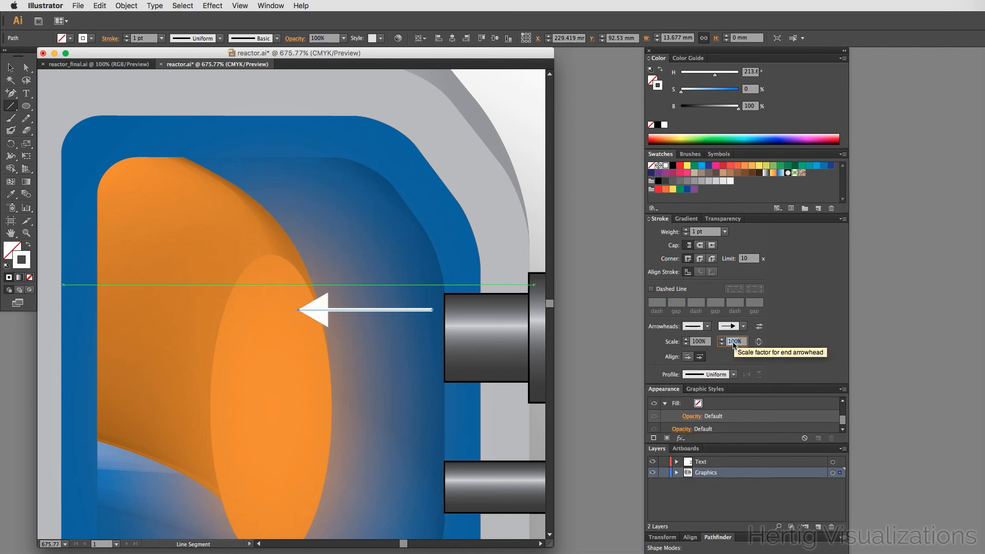
type("66")
key("Tab")
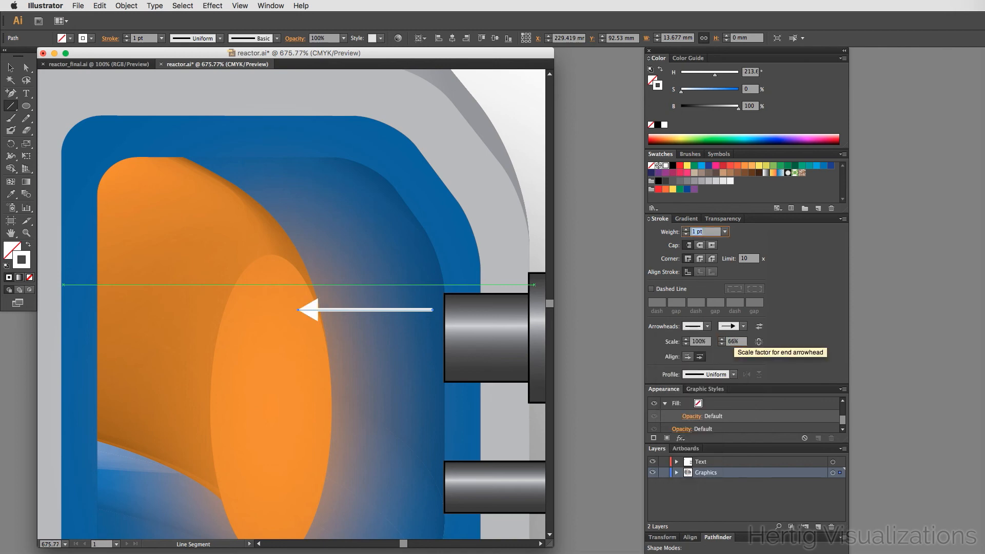
- Make the white line dashed with 4 pt dashes
type("v")
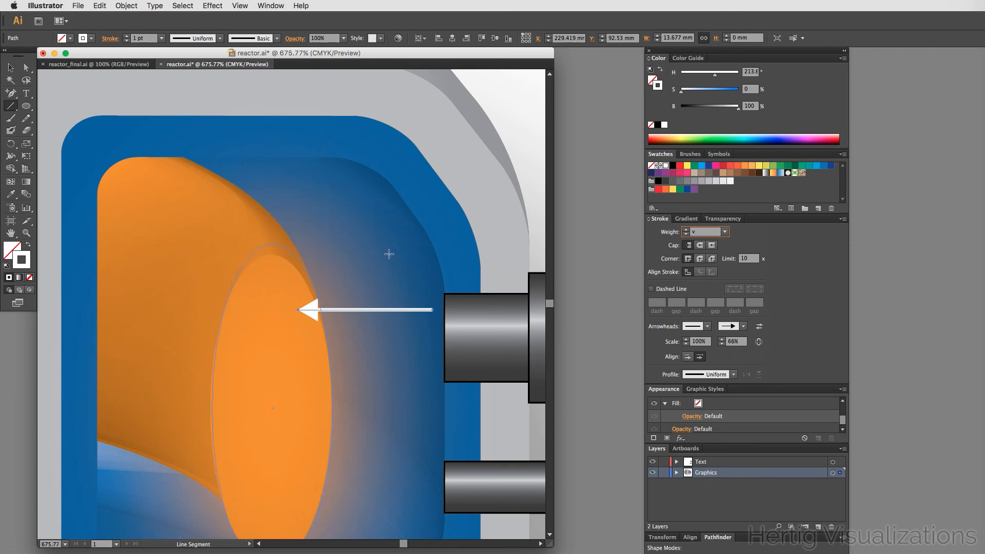
left_click(652, 289)
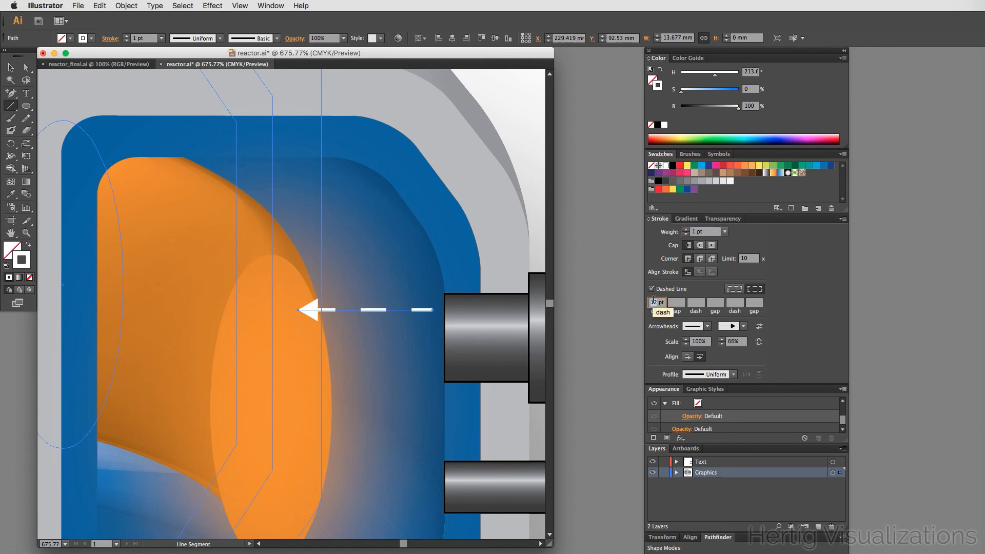
type("4")
key("Tab")
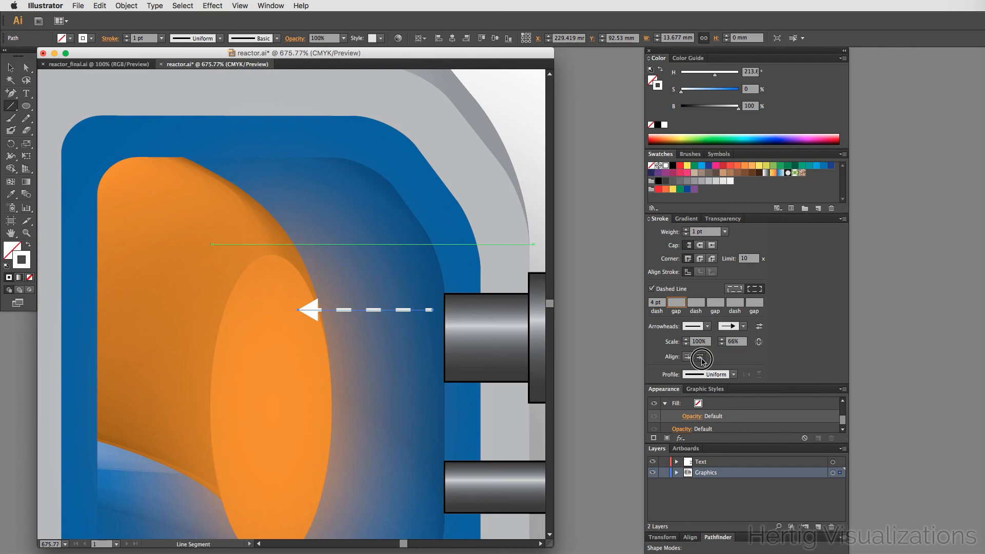
left_click(701, 358)
left_click(701, 358)
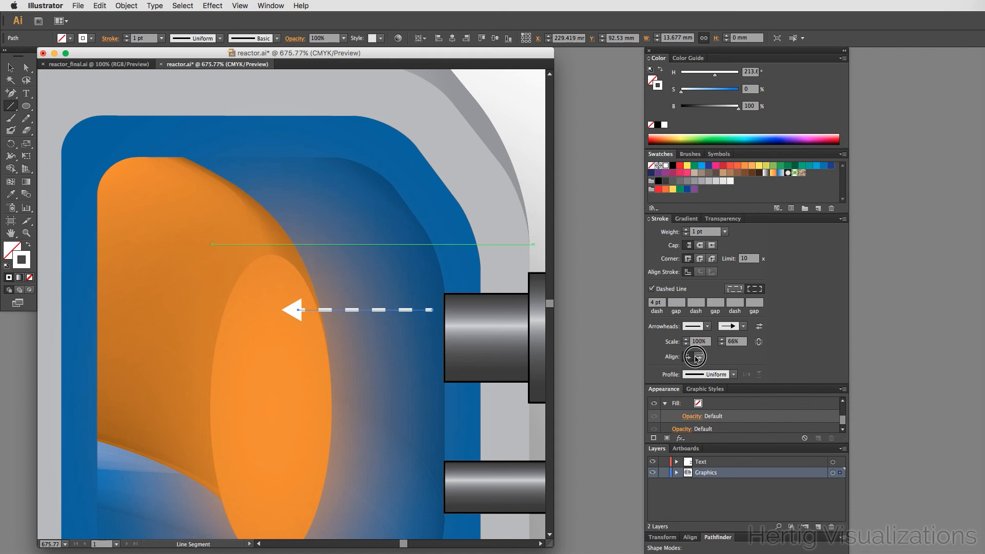
left_click(687, 356)
- Set the dashes to align to corners and path ends
left_click(756, 290)
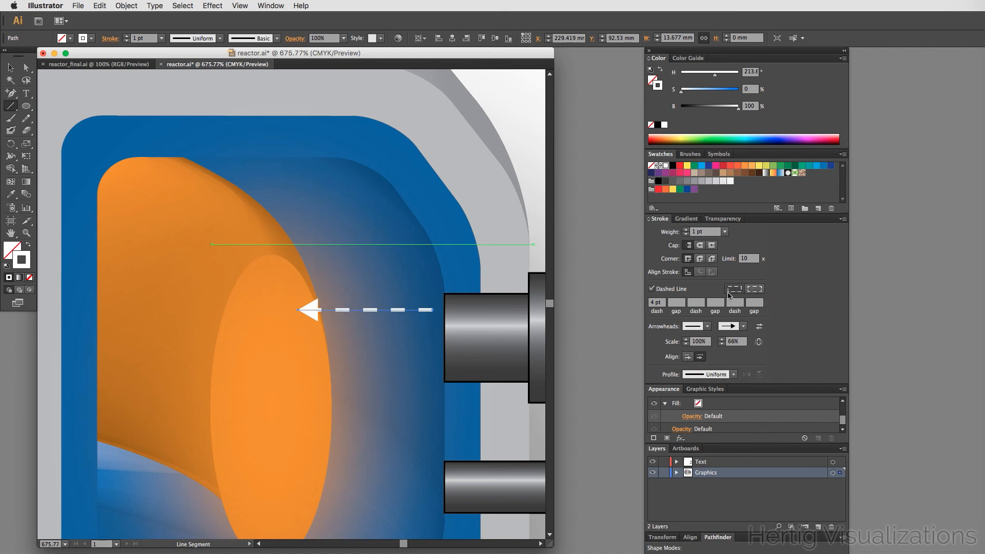
left_click(734, 289)
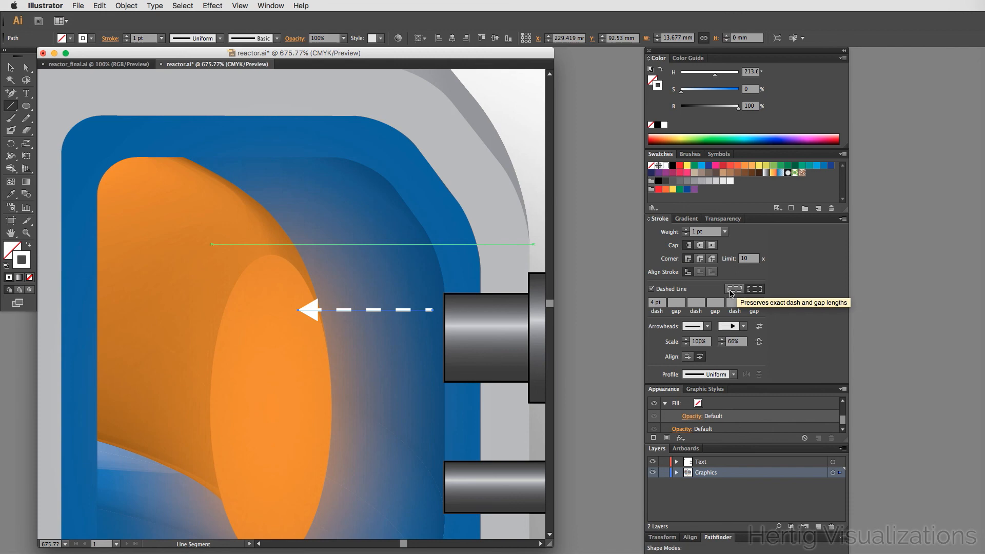
left_click(754, 289)
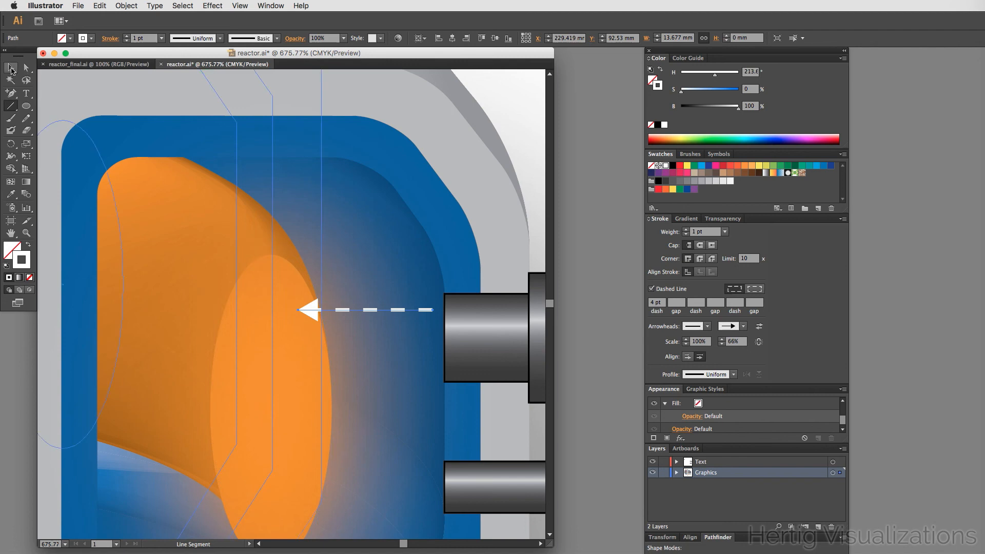
- Apply a smooth Zig Zag effect to the white dashed arrow line with size 0.71 mm and 3 ridges per segment
left_click(218, 4)
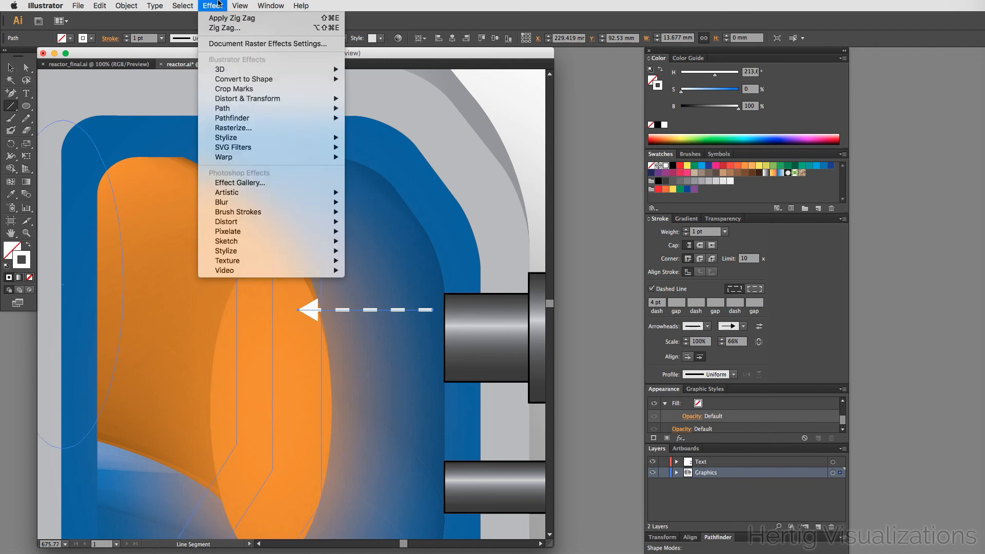
mouse_move(244, 112)
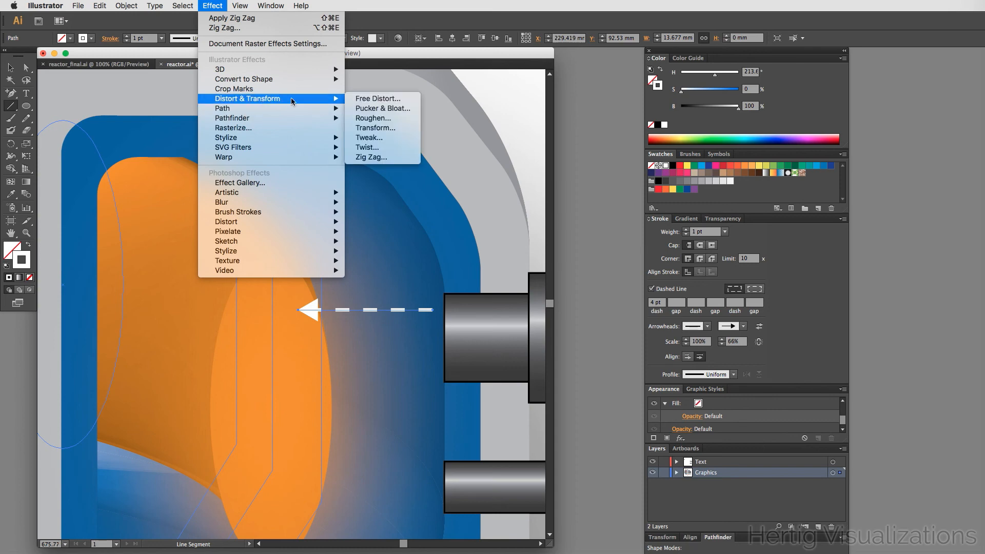
left_click(382, 157)
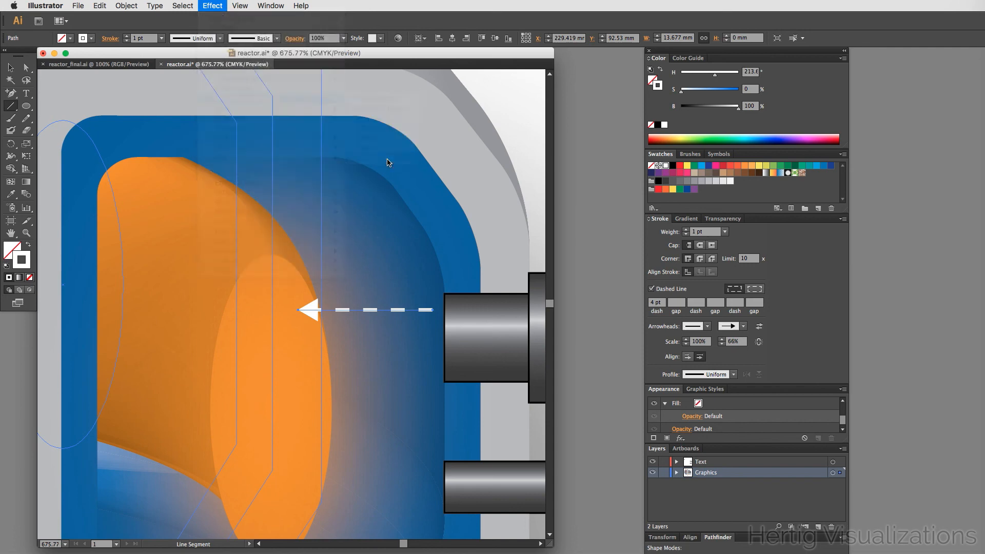
left_click_drag(206, 311, 489, 114)
left_click(373, 242)
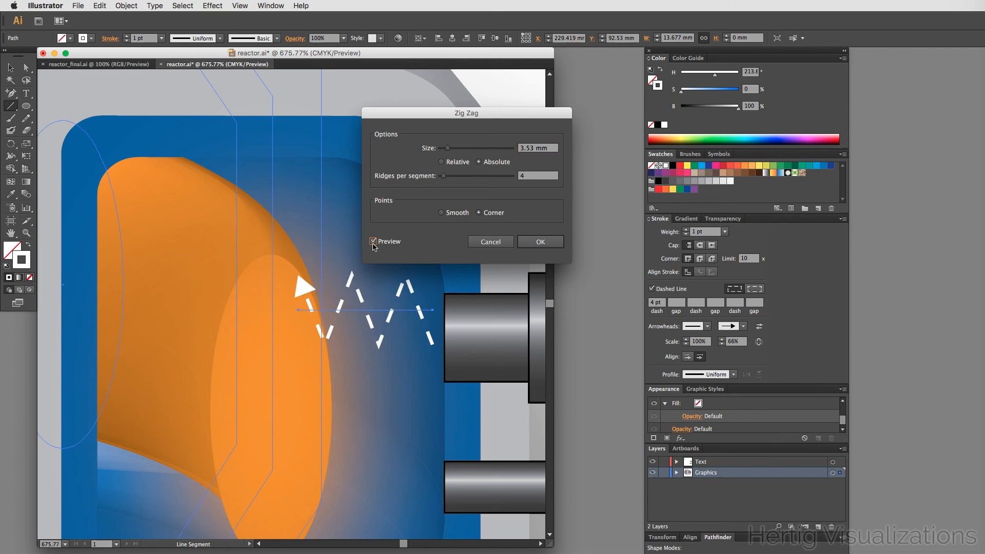
left_click(441, 213)
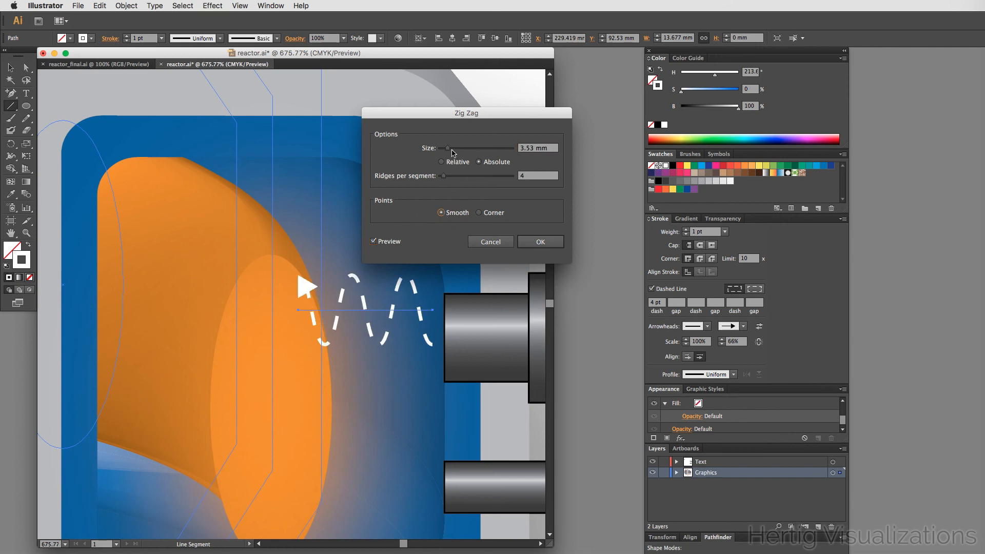
left_click_drag(447, 152, 443, 182)
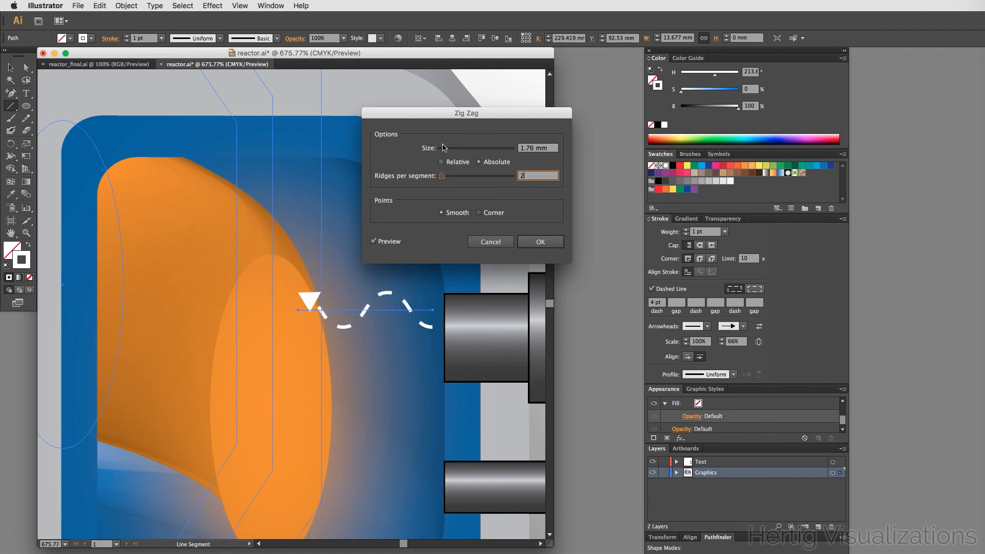
left_click_drag(444, 147, 443, 151)
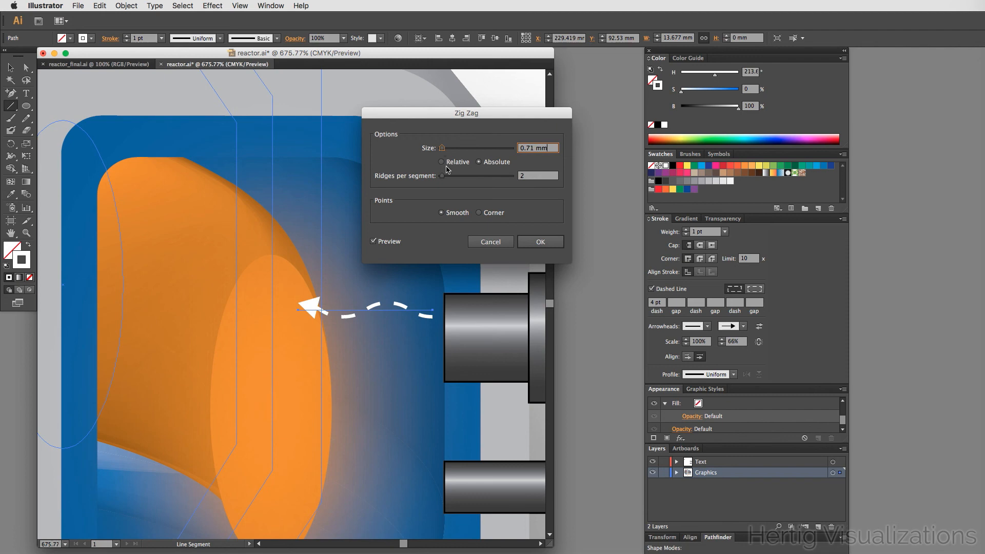
left_click_drag(442, 176, 443, 178)
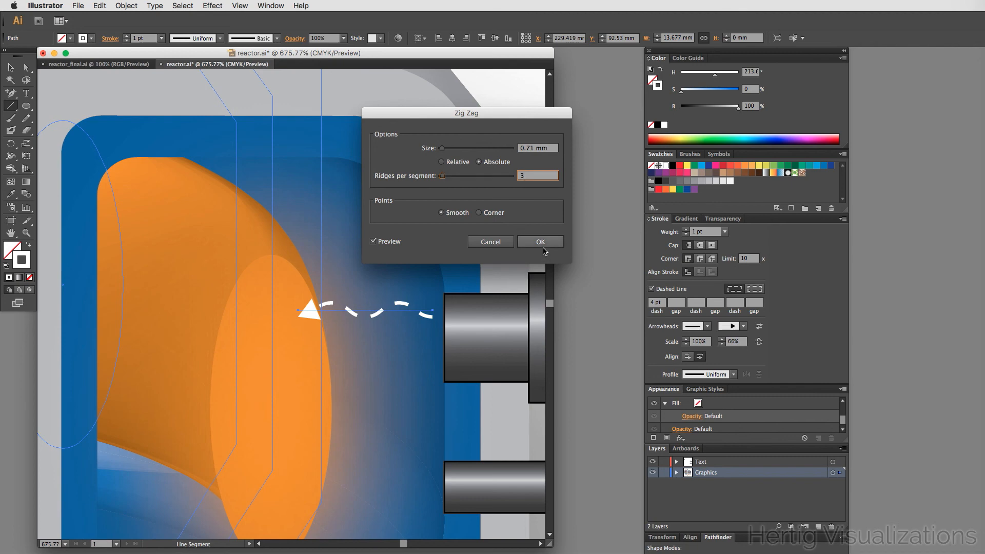
left_click(542, 242)
left_click(594, 205)
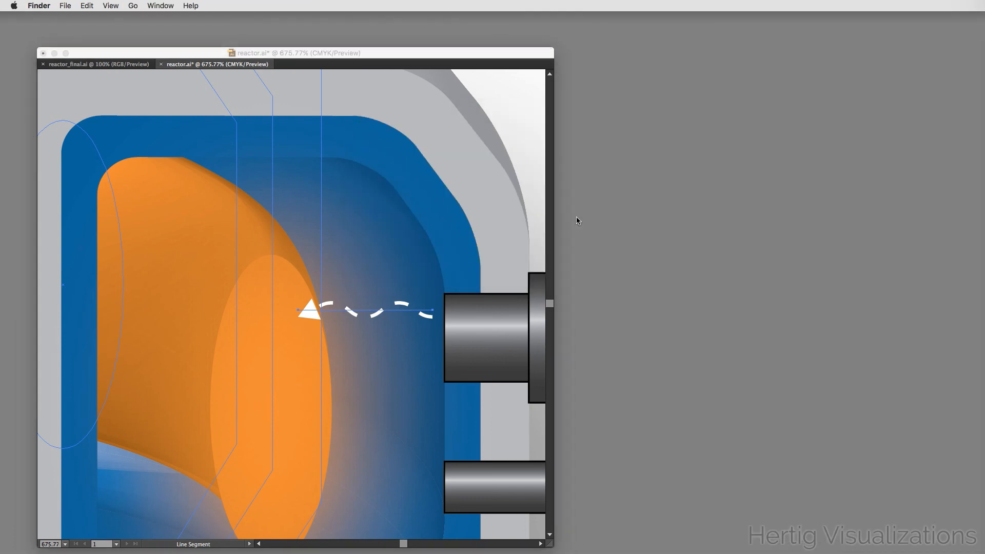
left_click(527, 143)
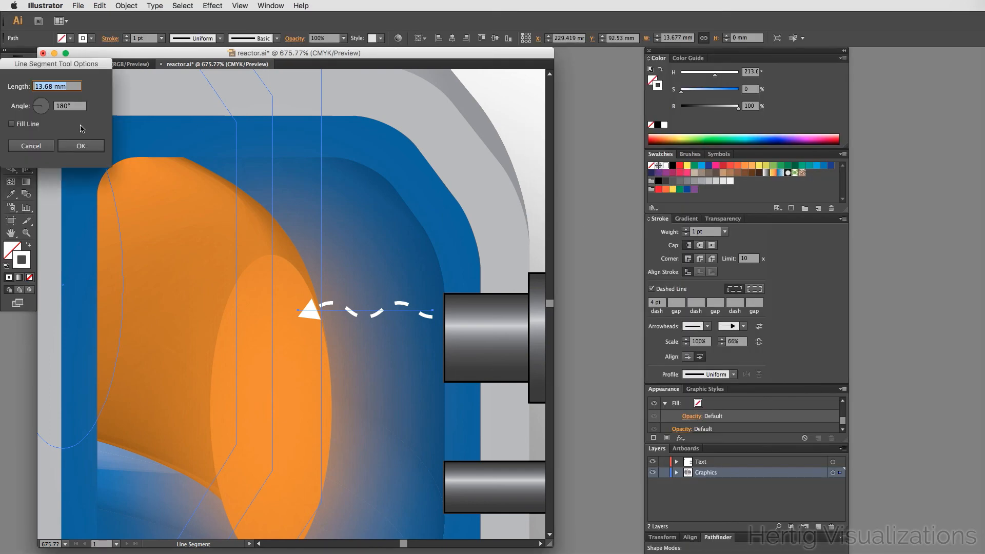
left_click(25, 147)
key("v")
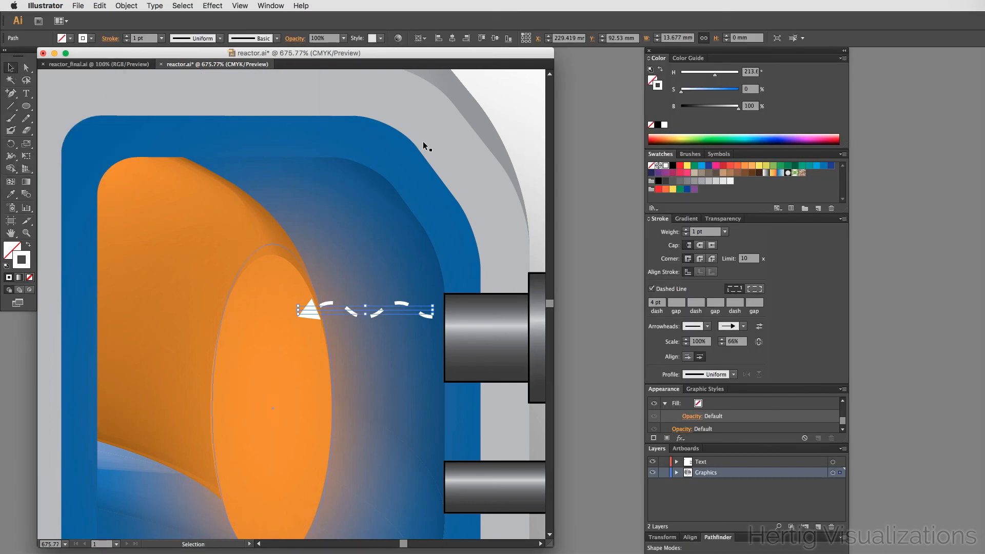
left_click(529, 115)
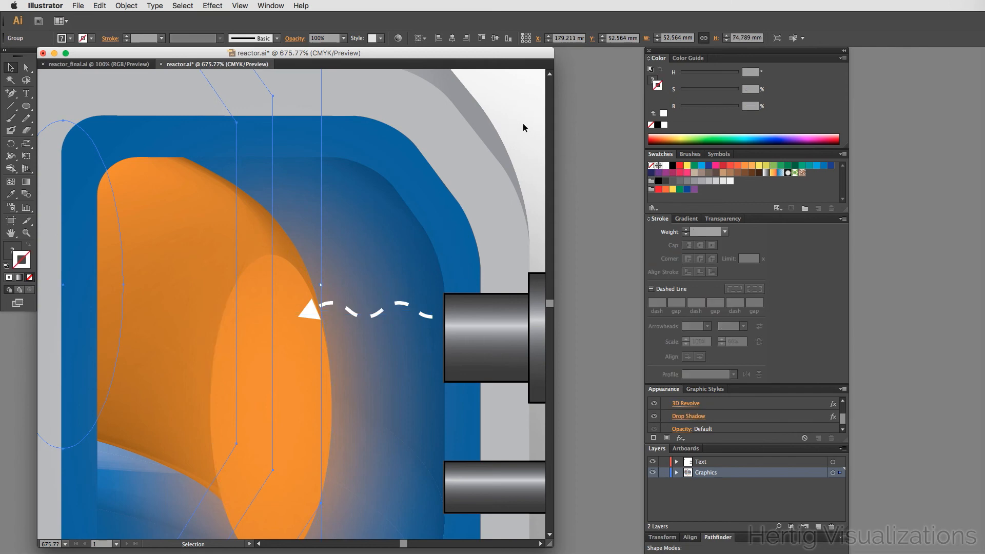
double_click(522, 123)
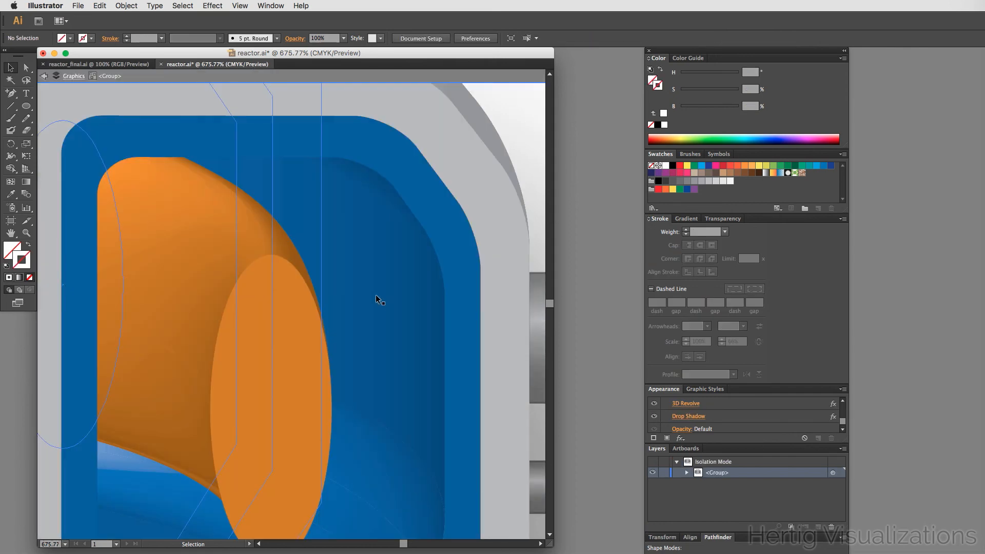
left_click(374, 260, "alt+super")
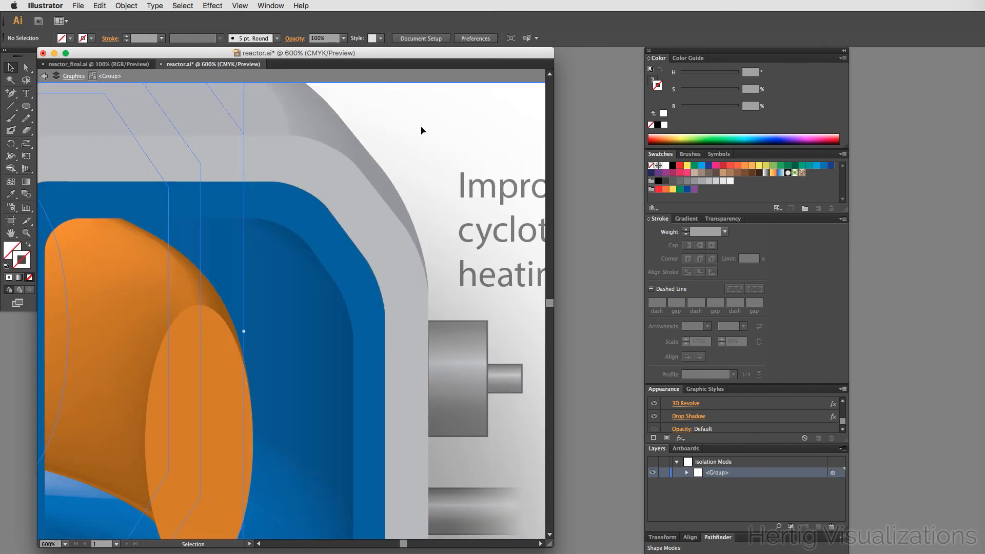
left_click(421, 126)
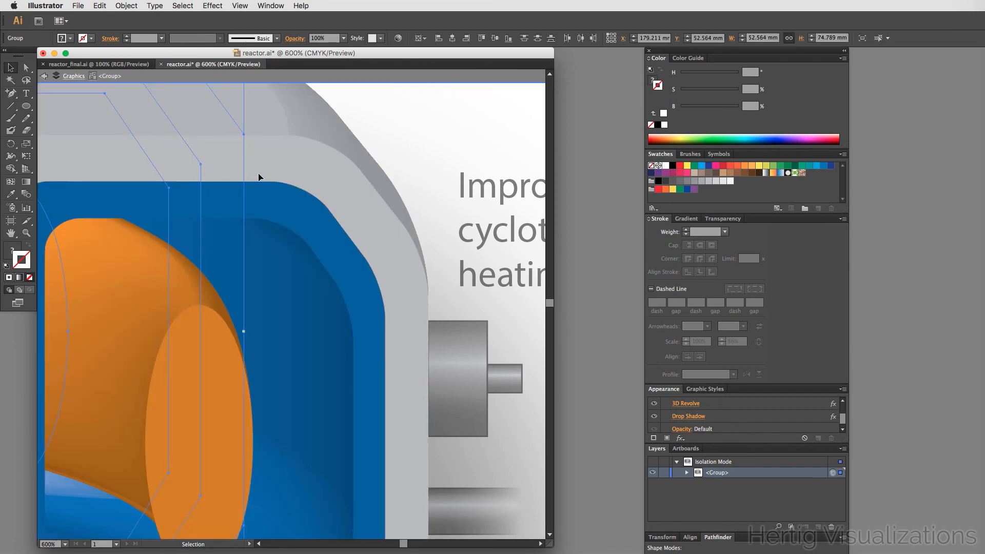
double_click(434, 121)
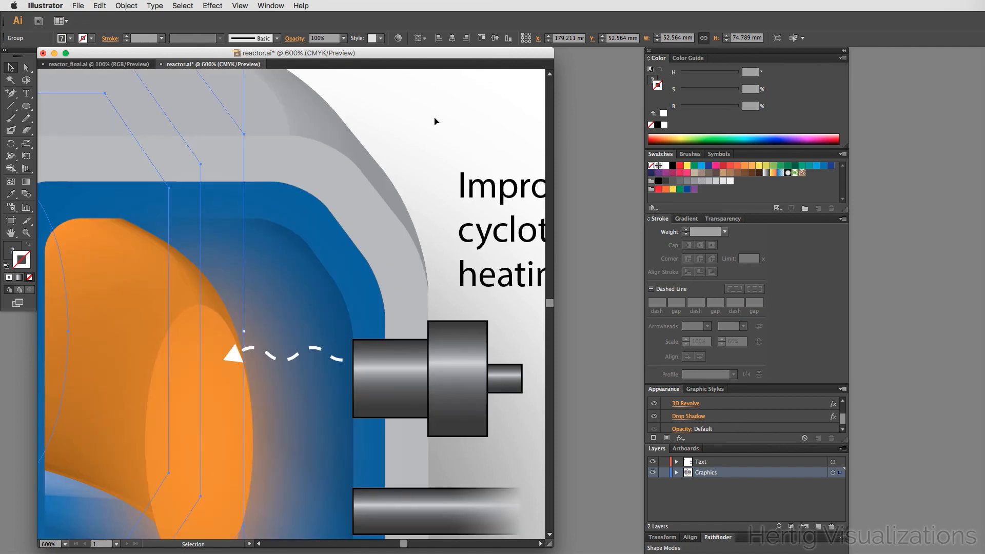
- Duplicate the wavy arrow twice, stacking the copies evenly below the original in front of the microwave connector
left_click(298, 354)
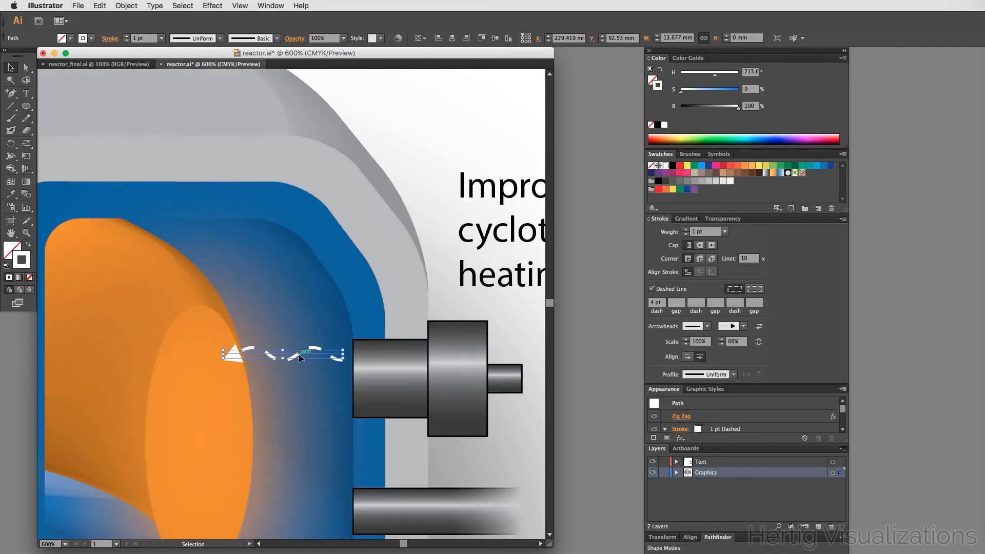
left_click_drag(298, 355, 300, 408)
left_click(477, 111)
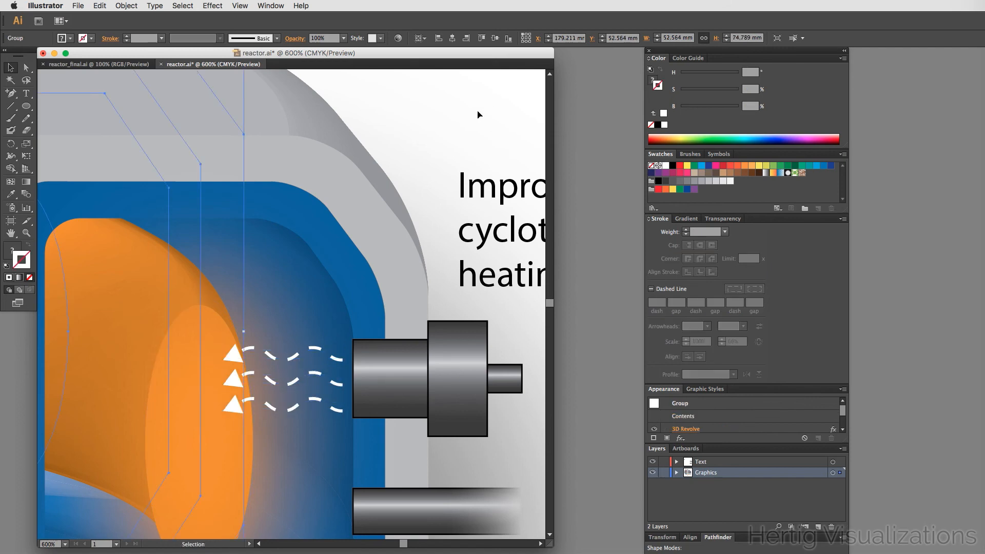
- Deselect everything and save the reactor document
key("super+alt+space")
left_click(248, 380)
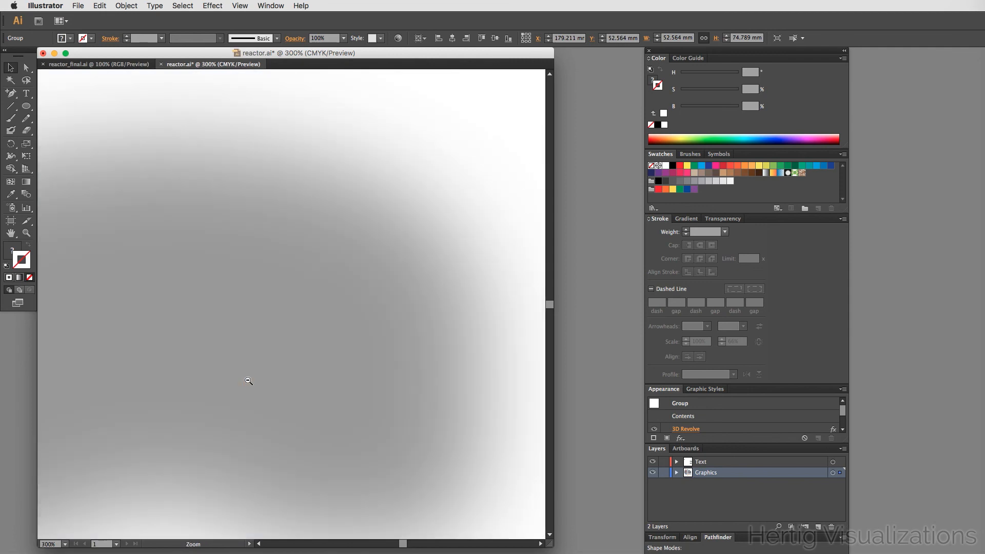
left_click(249, 380)
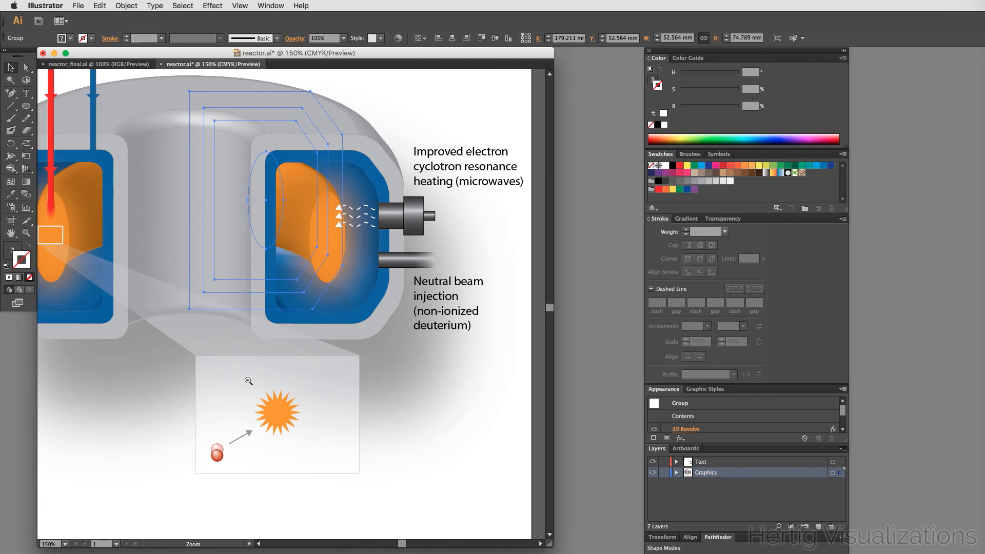
left_click(248, 381)
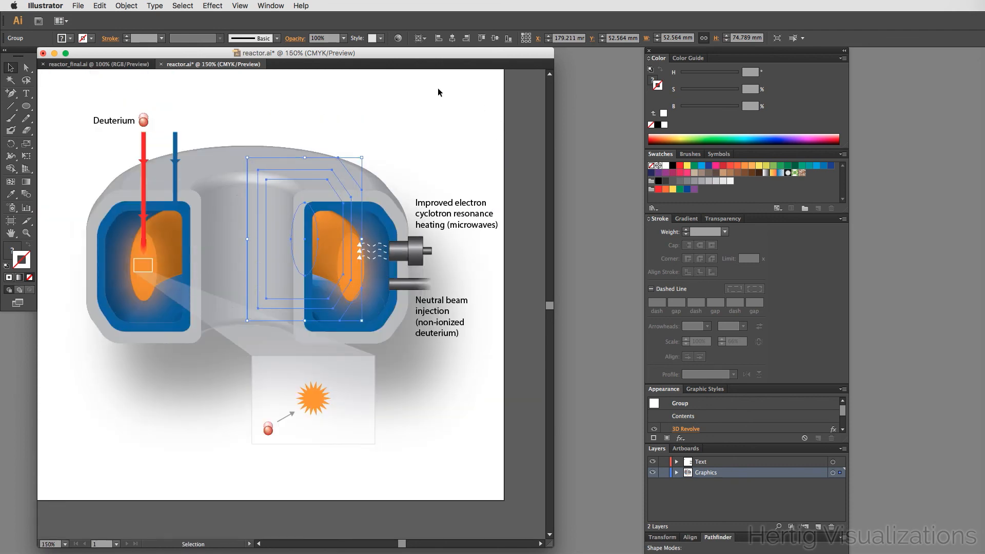
left_click(307, 92)
key("a")
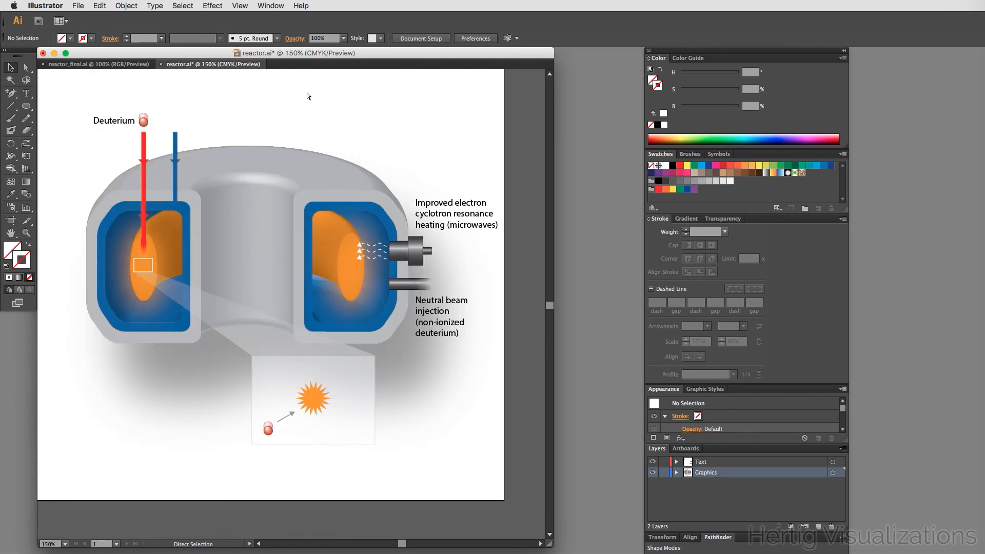
key("v")
key("super+s")
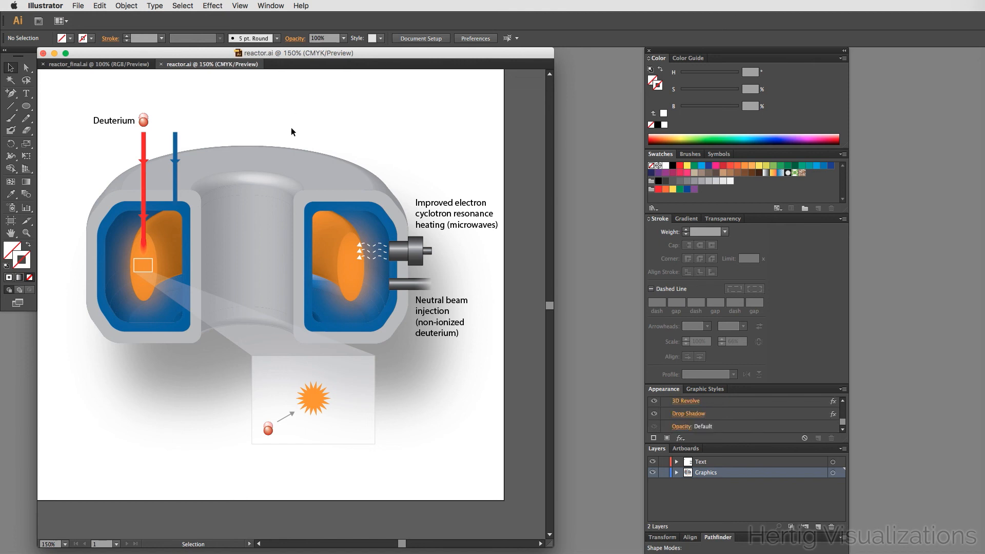
- Compare the reactor_final reference document with the working reactor file
left_click(118, 69)
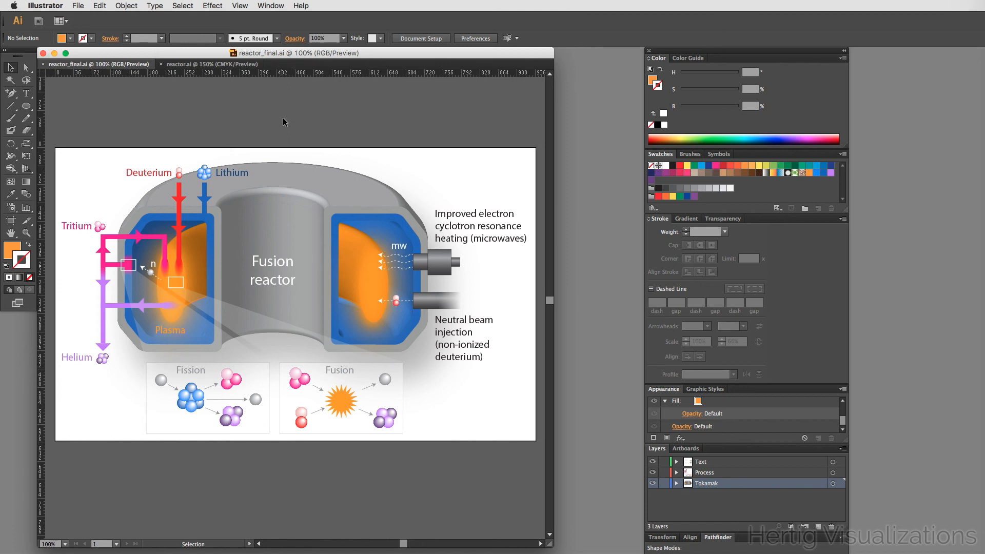
left_click(212, 64)
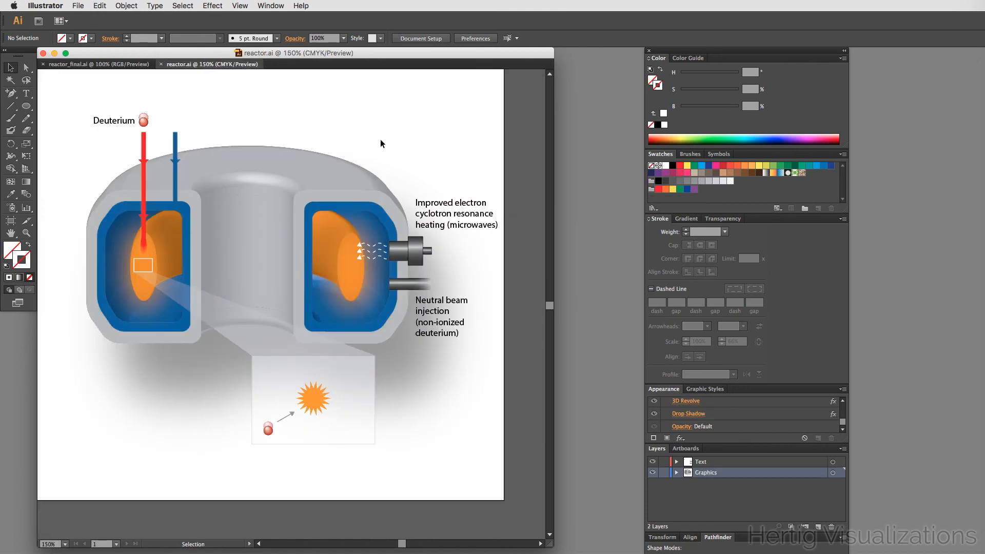
scroll(459, 132, "down", 1)
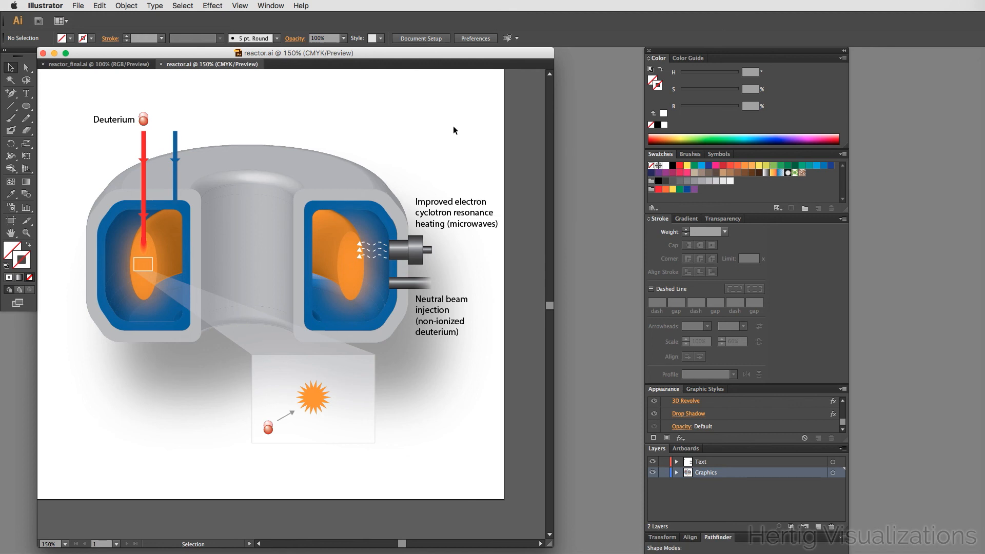
scroll(439, 127, "up", 2)
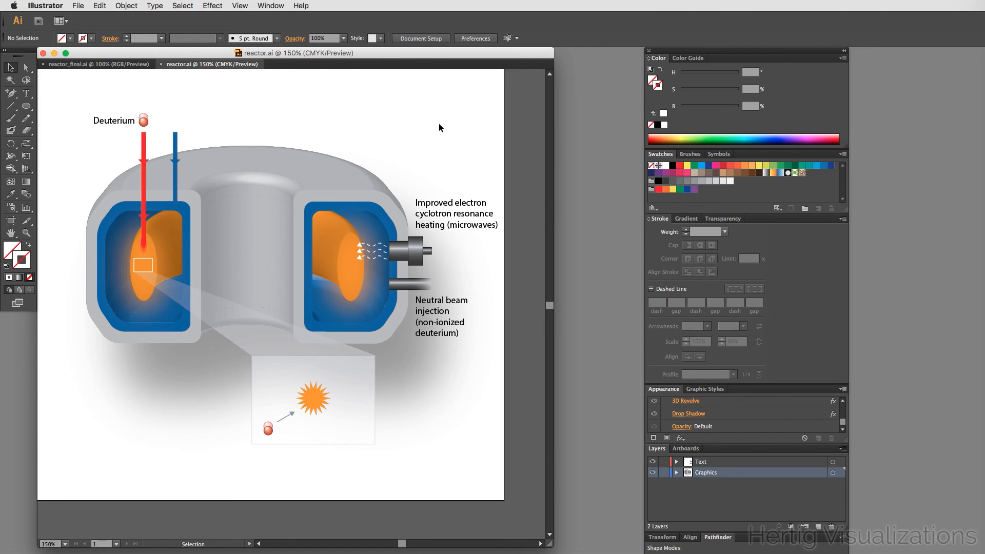